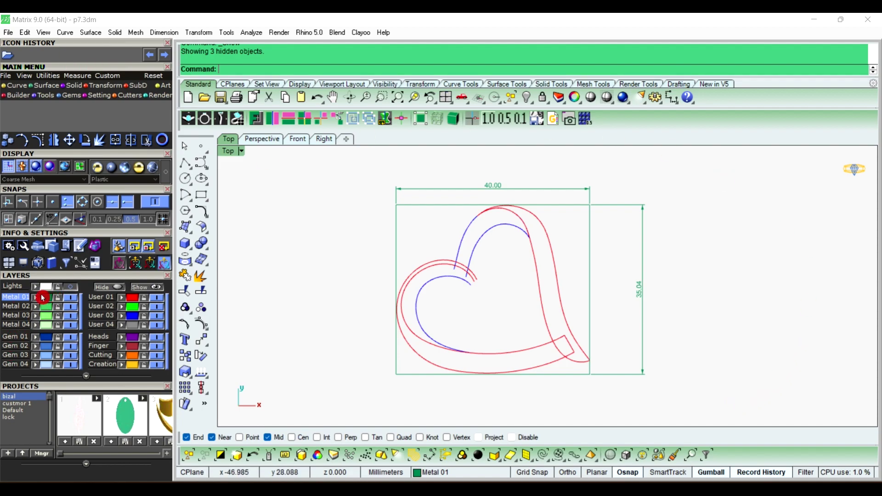
# Delete the bounding rectangle and its 40.00 and 35.04 dimensions, checking the Front view
pyautogui.click(52, 300)
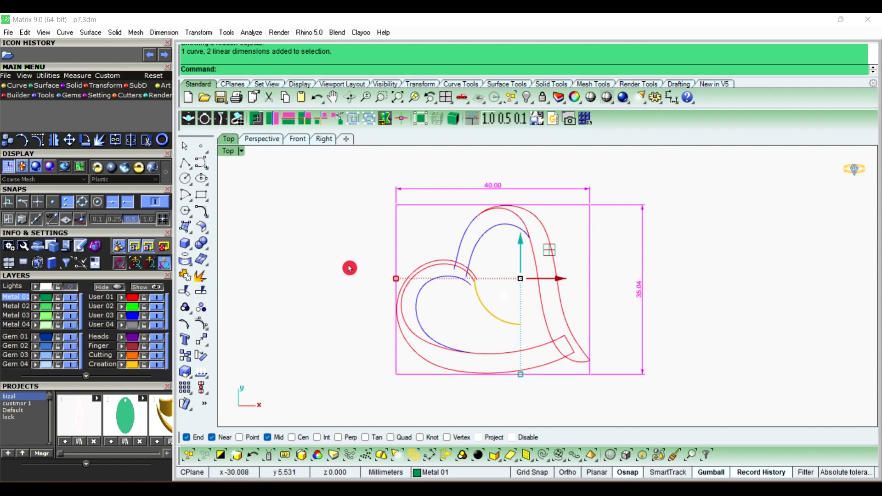
pyautogui.press('Delete')
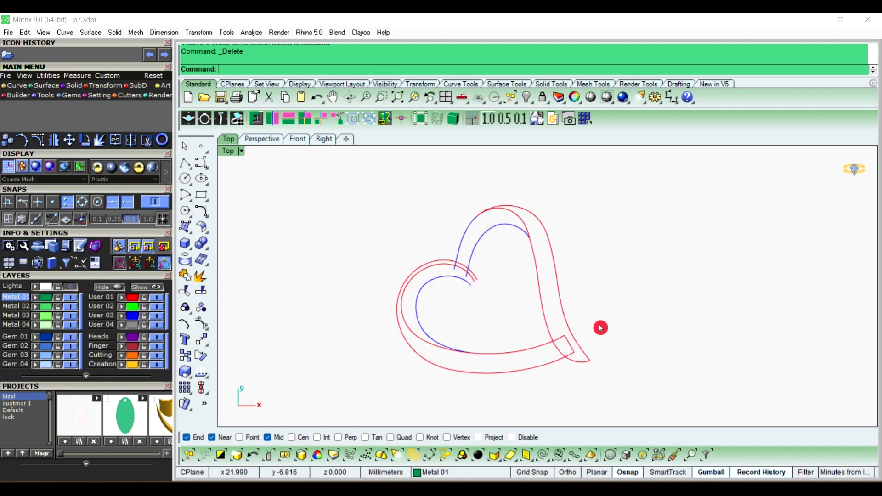
pyautogui.moveTo(601, 329); pyautogui.dragTo(596, 301, button='right')
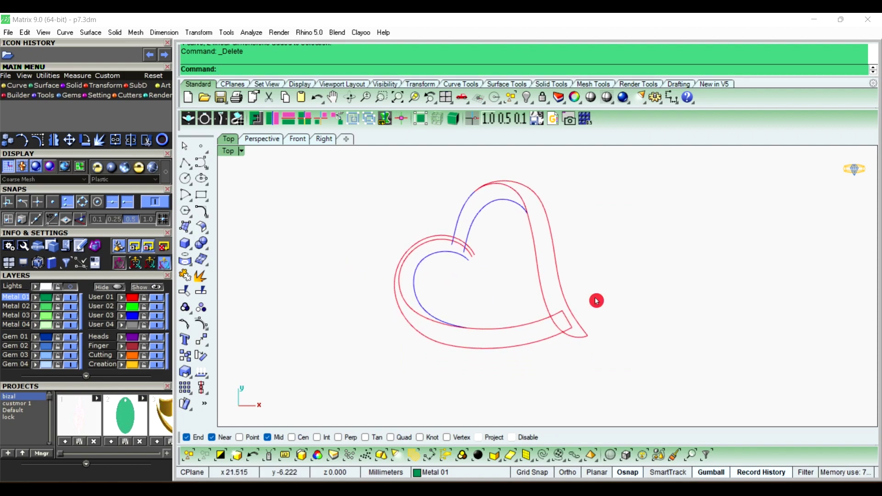
pyautogui.click(296, 140)
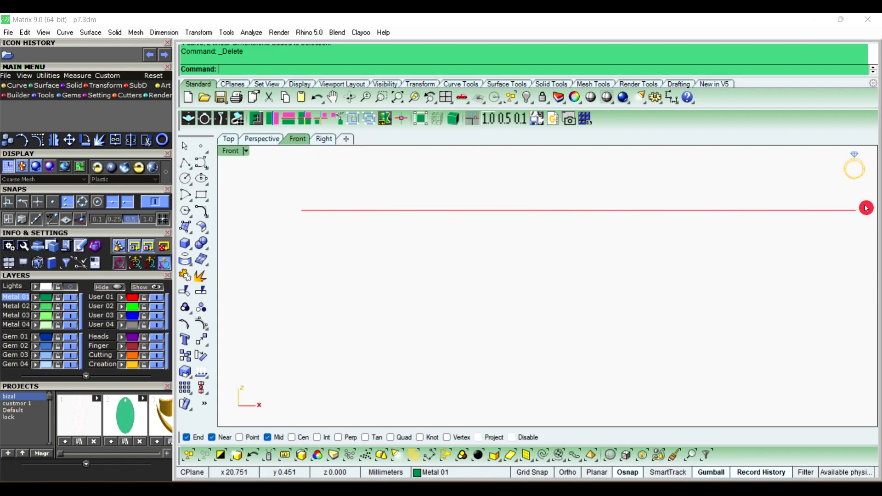
pyautogui.click(230, 140)
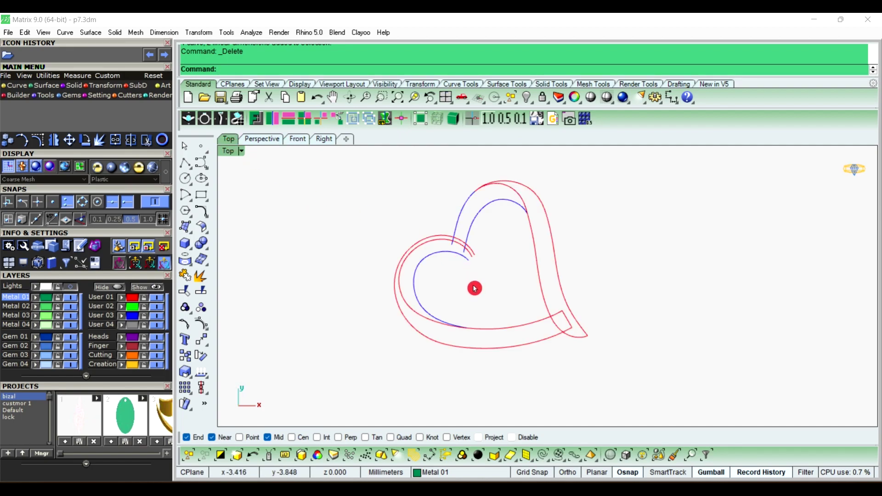
# Select the heart bands and blue guide curves one by one to identify the right-hand band
pyautogui.moveTo(475, 288); pyautogui.dragTo(467, 267, button='right')
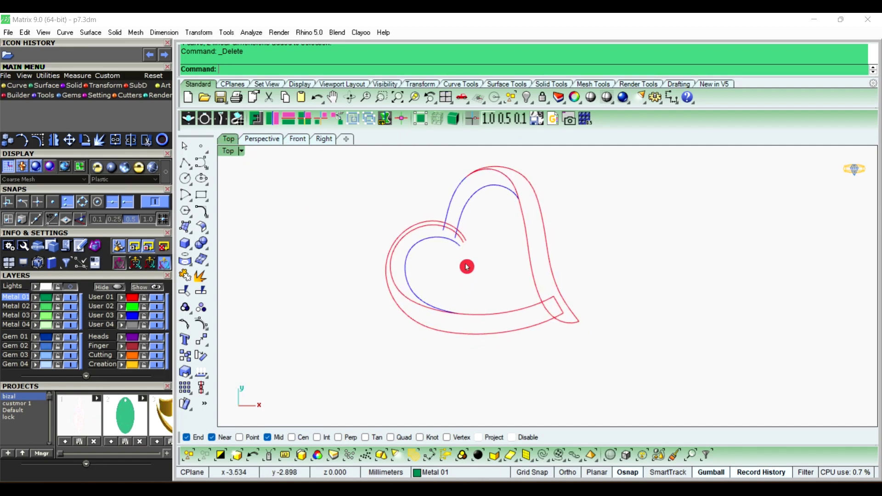
pyautogui.click(503, 314)
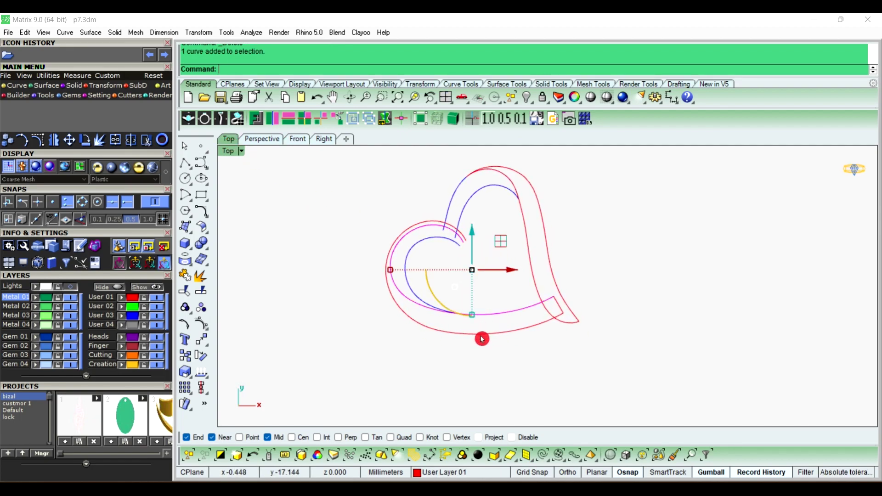
pyautogui.scroll(4, 443, 238)
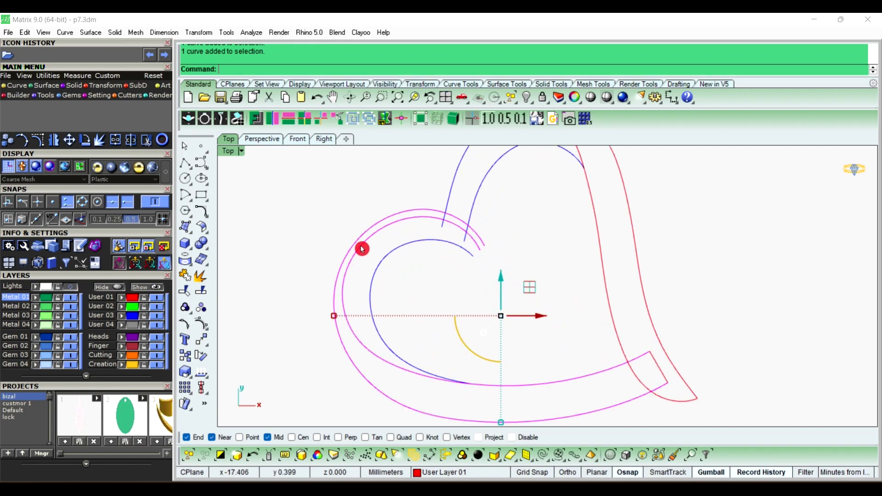
pyautogui.press('Escape')
pyautogui.click(383, 263)
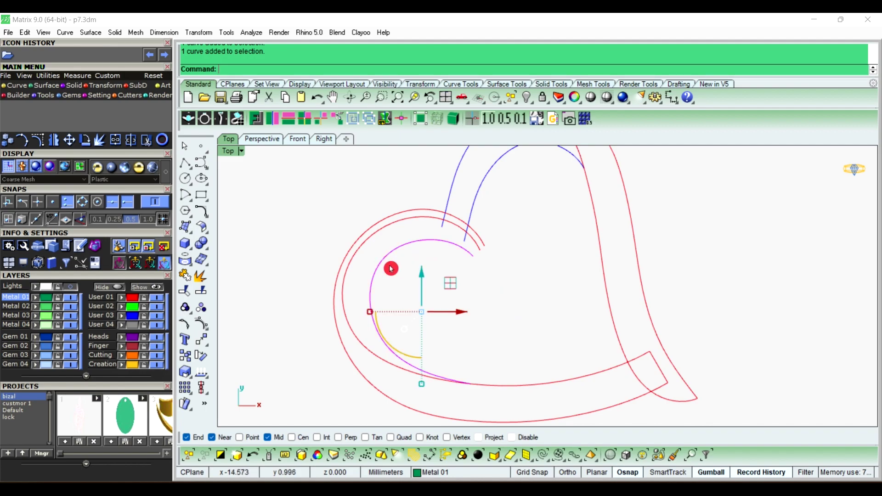
pyautogui.click(530, 306)
pyautogui.moveTo(530, 307)
pyautogui.mouseDown(button='right')
pyautogui.moveTo(508, 311)
pyautogui.moveTo(478, 291)
pyautogui.mouseUp(button='right')
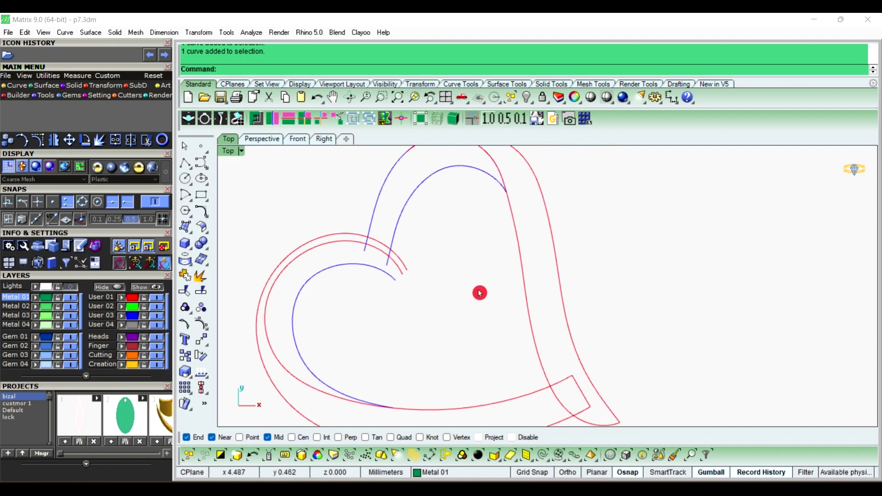
pyautogui.scroll(-2, 478, 291)
pyautogui.click(504, 280)
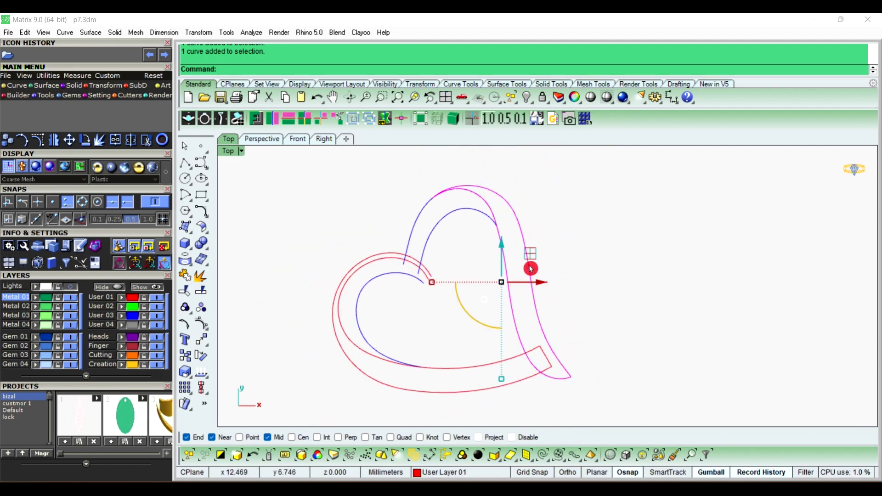
pyautogui.click(667, 285)
# Select the right-hand outer heart band and hide it
pyautogui.click(431, 235)
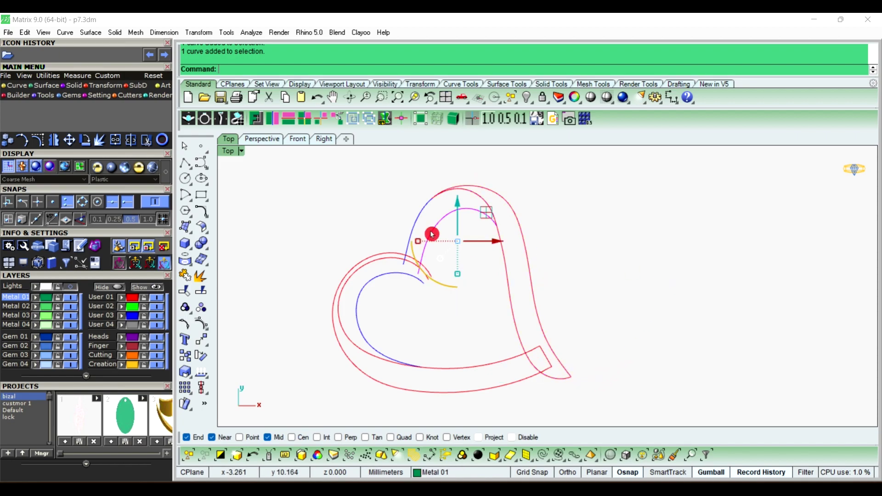
pyautogui.click(395, 211)
pyautogui.click(418, 225)
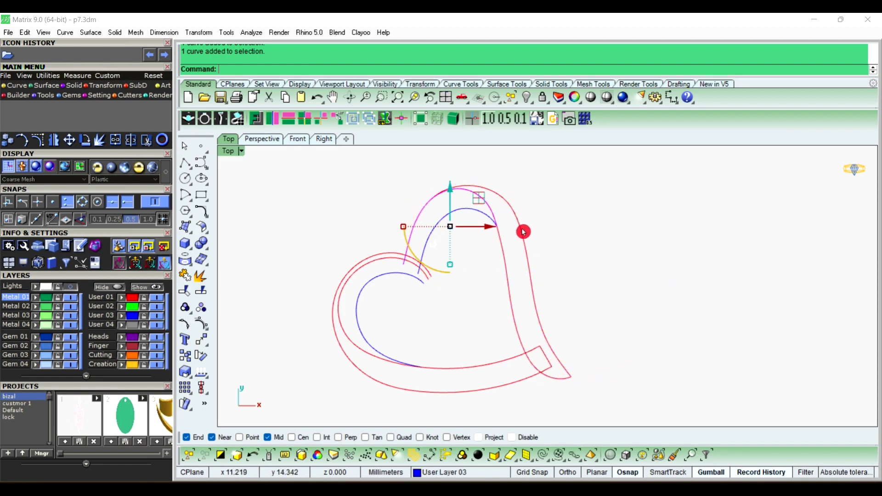
pyautogui.click(557, 269)
pyautogui.click(533, 284)
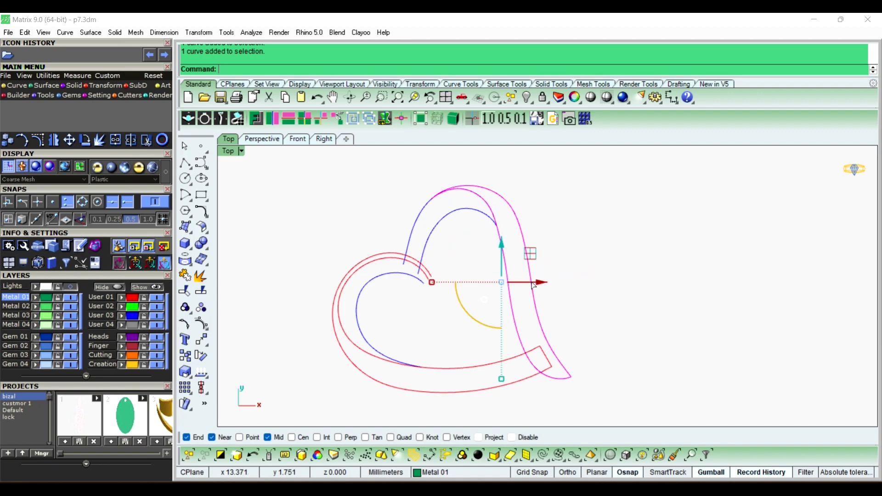
pyautogui.click(527, 97)
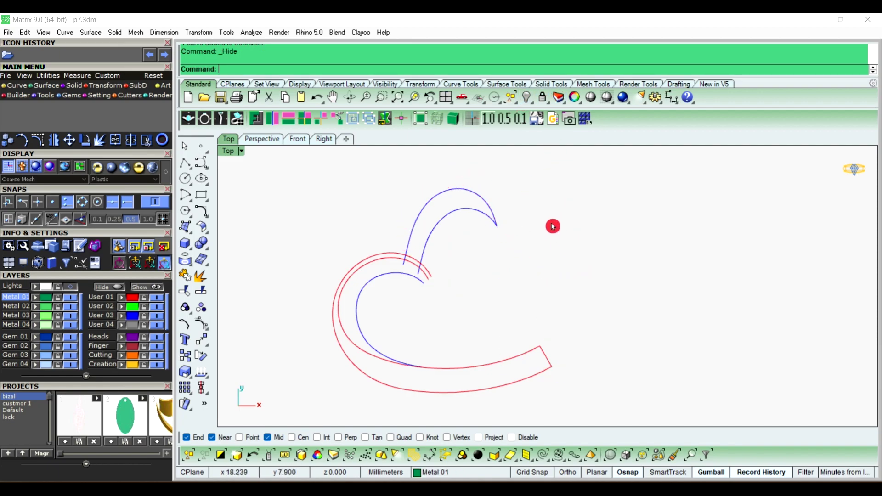
# Show the hidden right-hand band again and zoom around the complete red and blue heart outline
pyautogui.click(534, 105)
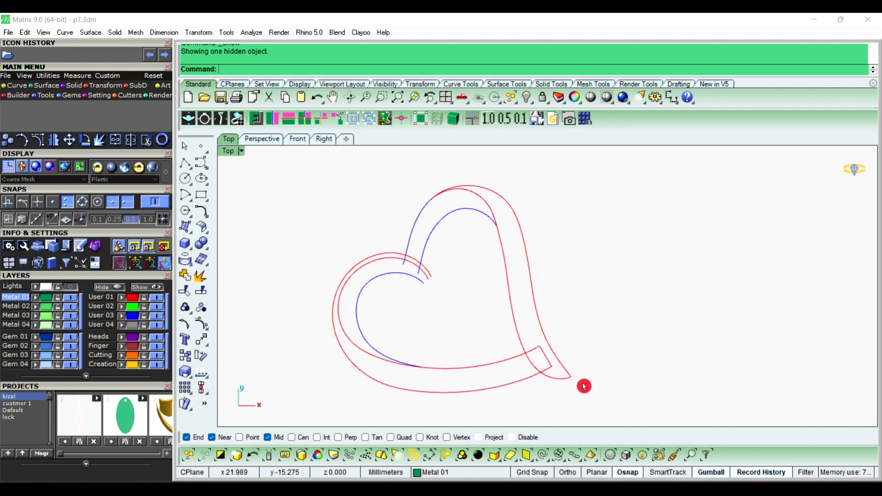
pyautogui.moveTo(608, 309); pyautogui.dragTo(610, 261, button='right')
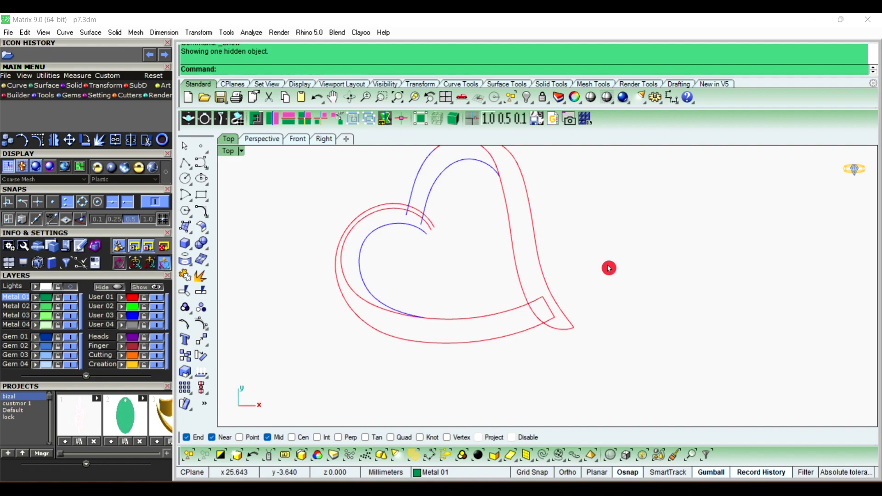
pyautogui.moveTo(645, 278); pyautogui.dragTo(647, 265, button='right')
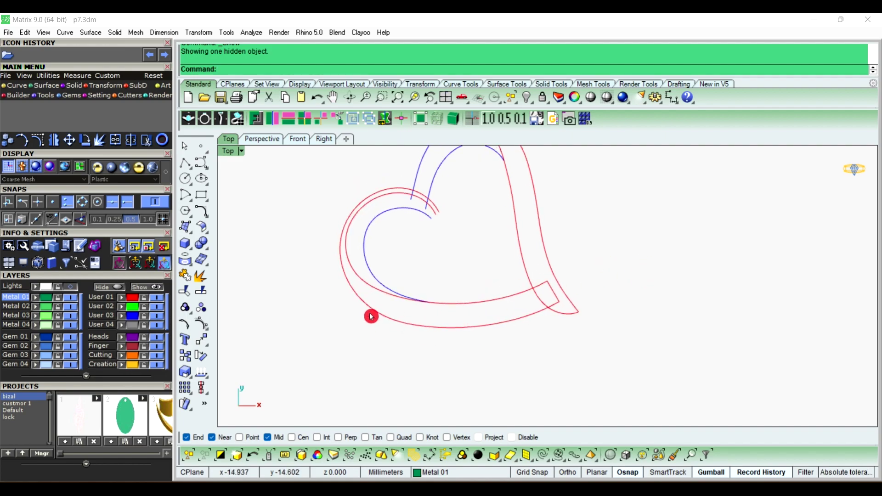
pyautogui.scroll(-2, 621, 308)
pyautogui.scroll(-1, 611, 301)
pyautogui.scroll(-1, 615, 303)
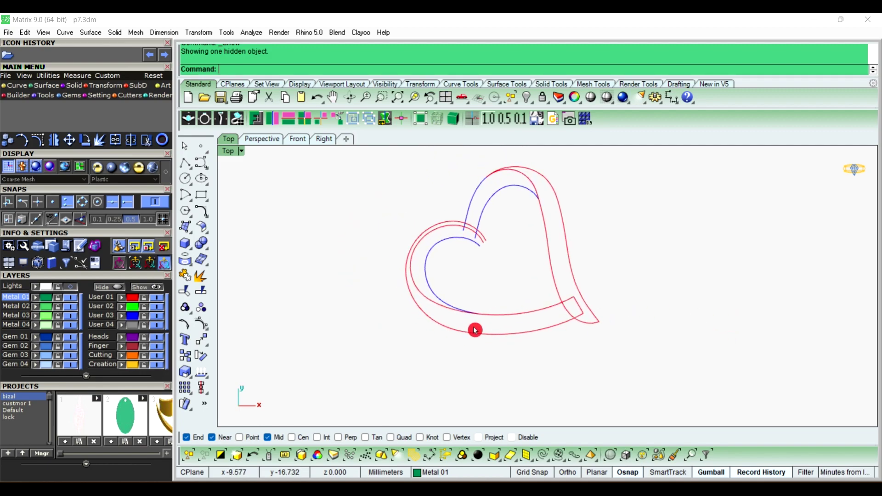
pyautogui.scroll(2, 475, 329)
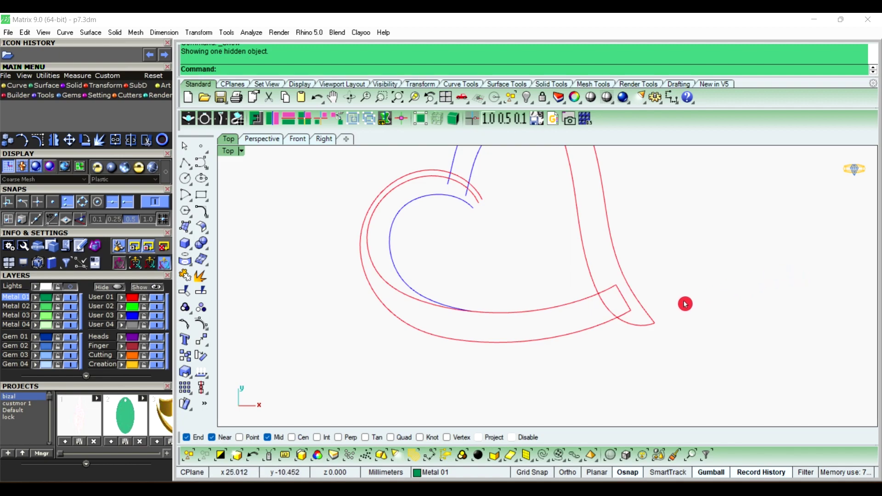
pyautogui.scroll(1, 482, 230)
pyautogui.scroll(2, 404, 206)
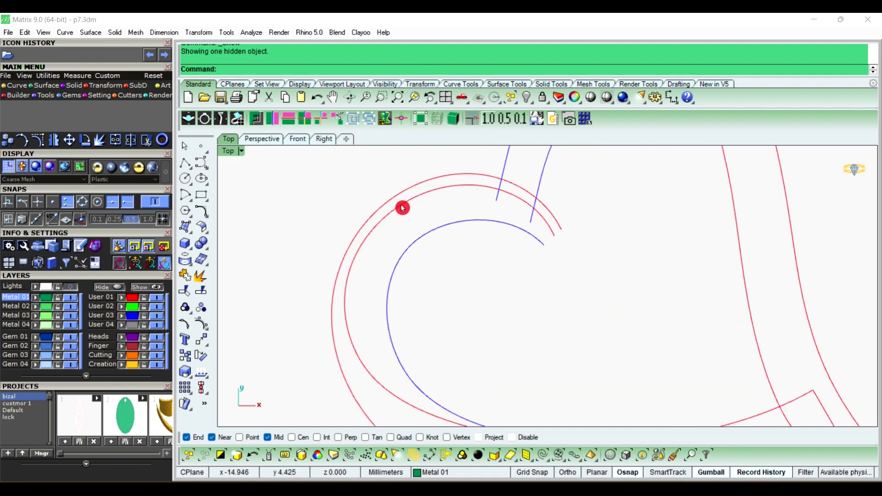
pyautogui.scroll(1, 404, 207)
pyautogui.scroll(-1, 376, 241)
pyautogui.scroll(-1, 367, 234)
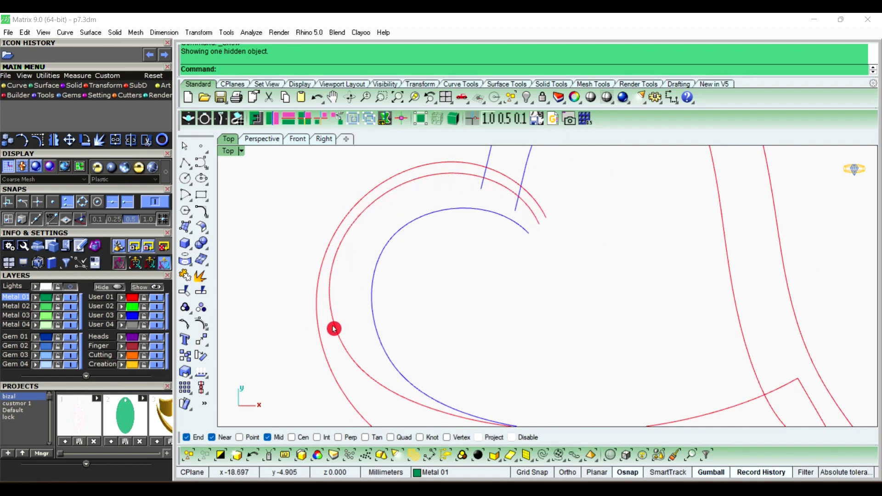
pyautogui.scroll(-2, 440, 252)
pyautogui.scroll(-2, 487, 303)
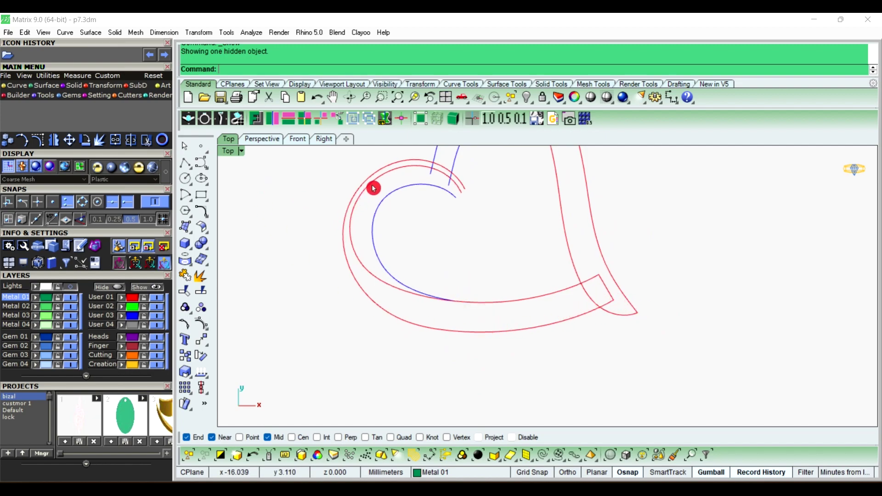
pyautogui.moveTo(483, 258); pyautogui.dragTo(476, 256, button='right')
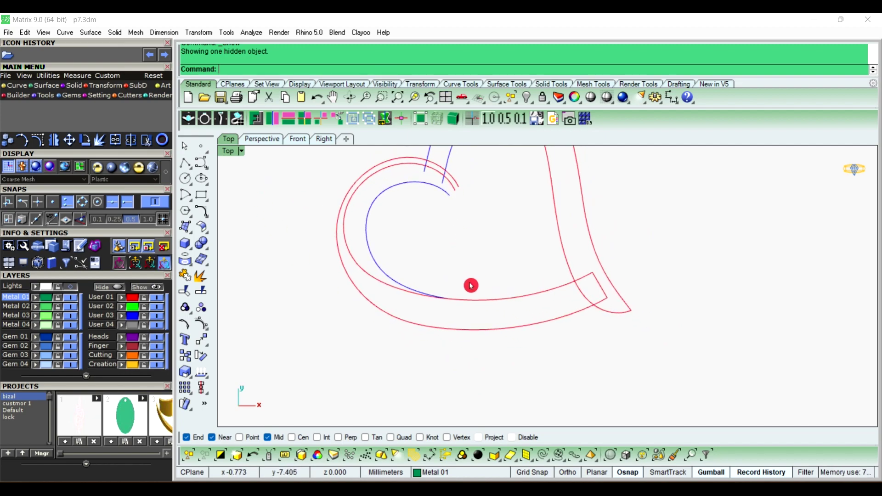
# Offset the lower band's curve inward by 0.65 mm
pyautogui.click(509, 328)
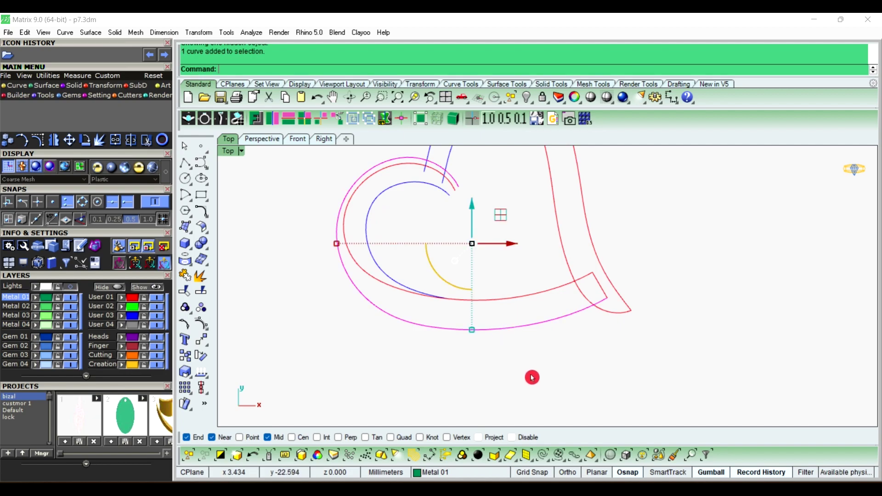
pyautogui.moveTo(531, 376); pyautogui.dragTo(545, 383, button='right')
pyautogui.write('ffsetSrf')
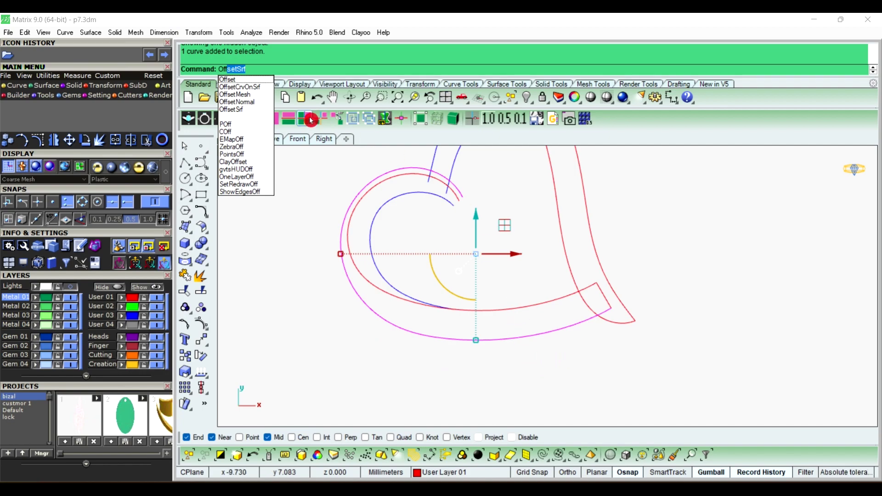
pyautogui.click(248, 80)
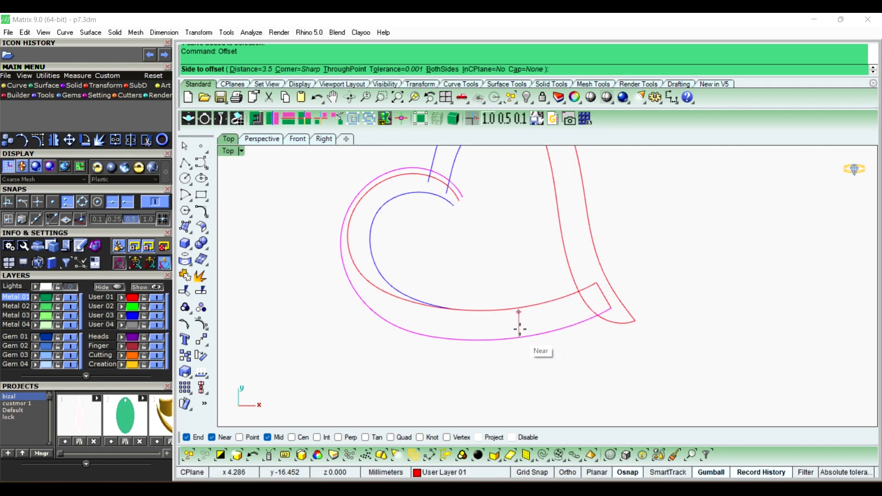
pyautogui.scroll(2, 527, 332)
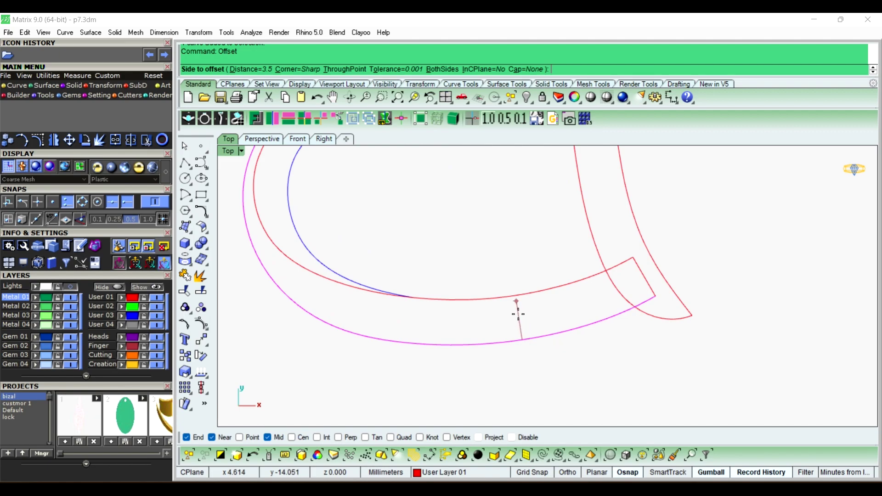
pyautogui.write('.65')
pyautogui.press('Return')
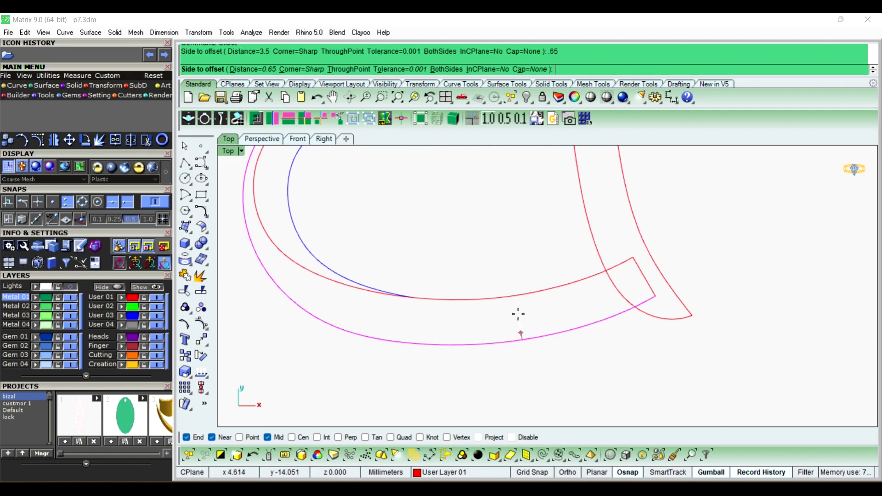
pyautogui.click(518, 315)
pyautogui.click(524, 403)
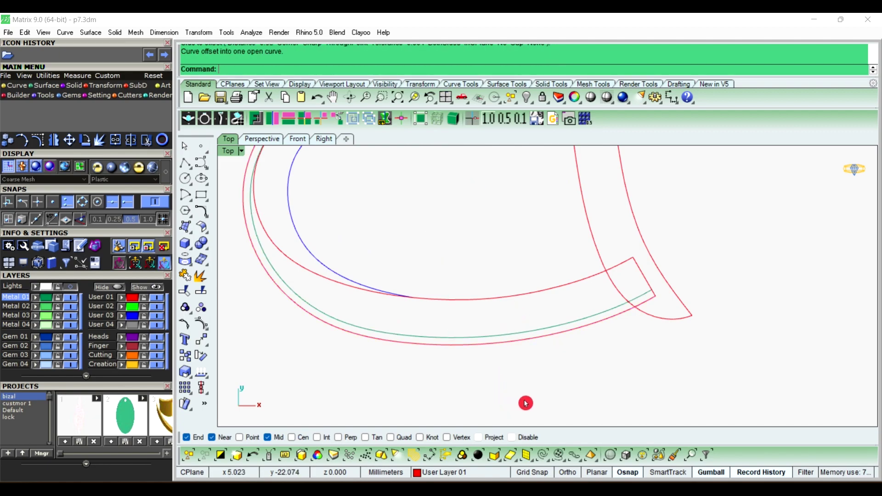
pyautogui.click(524, 298)
# Offset the new curve again, then select the inner red curve and green offset
pyautogui.press('Return')
pyautogui.click(528, 317)
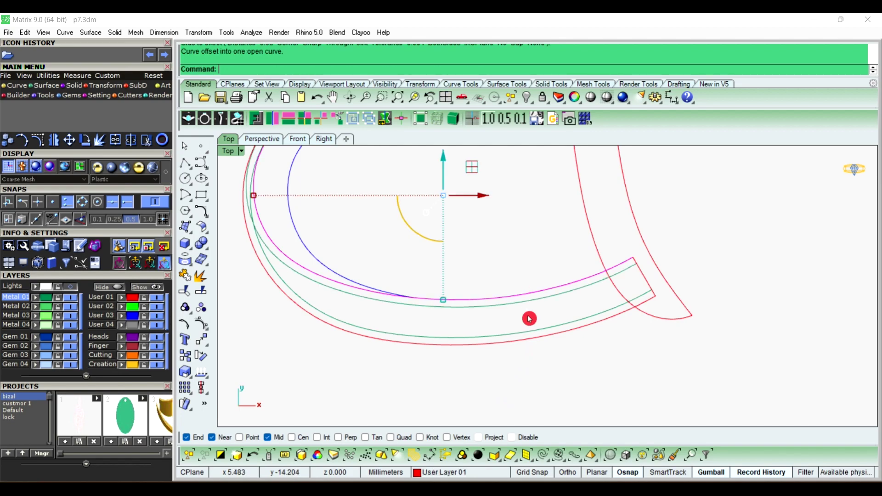
pyautogui.click(556, 388)
pyautogui.press('Escape')
pyautogui.scroll(2, 418, 236)
pyautogui.scroll(1, 419, 252)
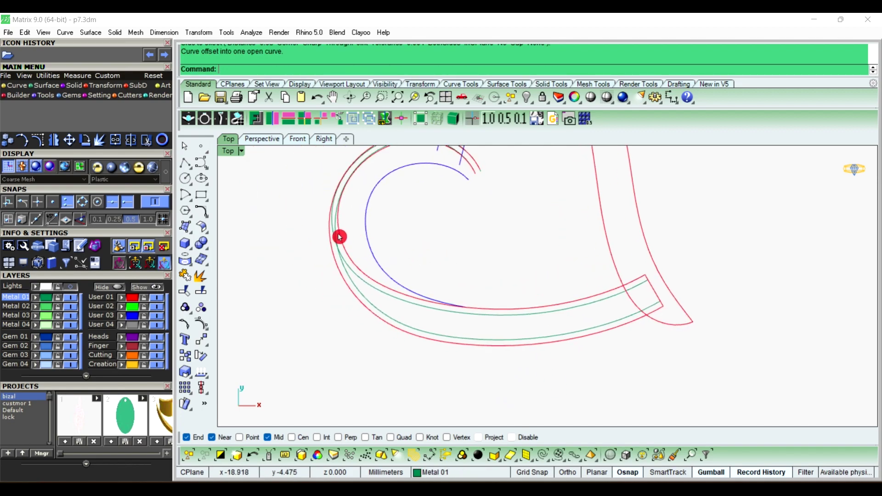
pyautogui.scroll(1, 339, 236)
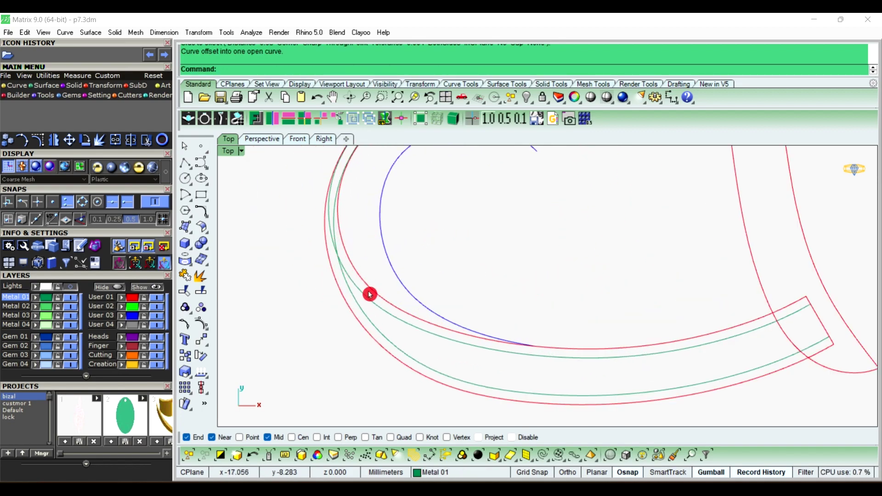
pyautogui.click(384, 320)
pyautogui.click(374, 328)
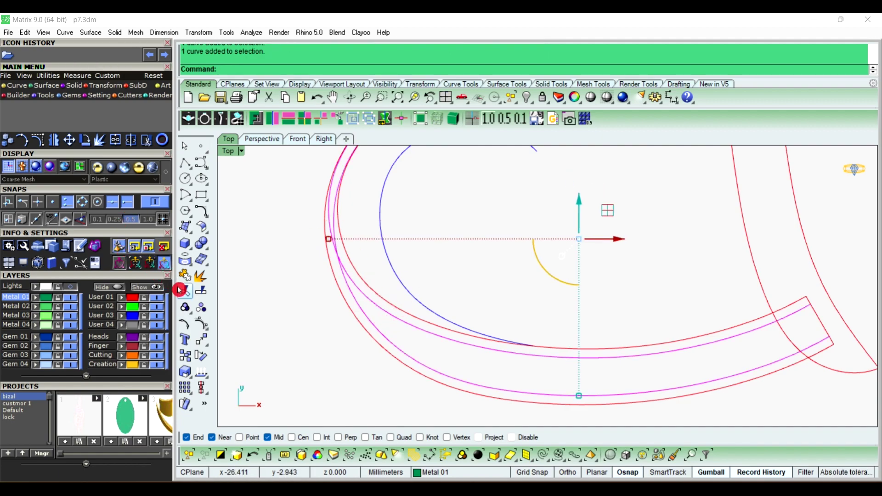
# Trim away the upper part of the offset curve
pyautogui.click(190, 297)
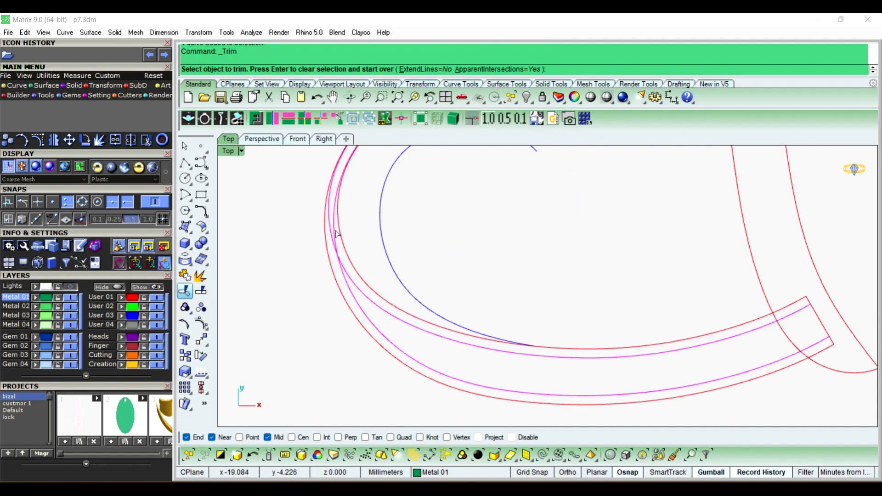
pyautogui.click(337, 235)
pyautogui.rightClick(297, 263)
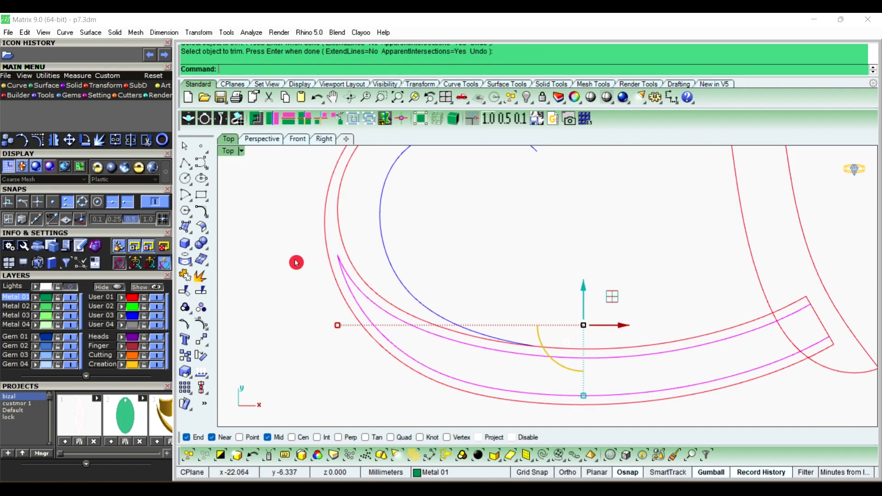
pyautogui.click(275, 289)
pyautogui.scroll(-2, 426, 326)
pyautogui.scroll(-2, 373, 311)
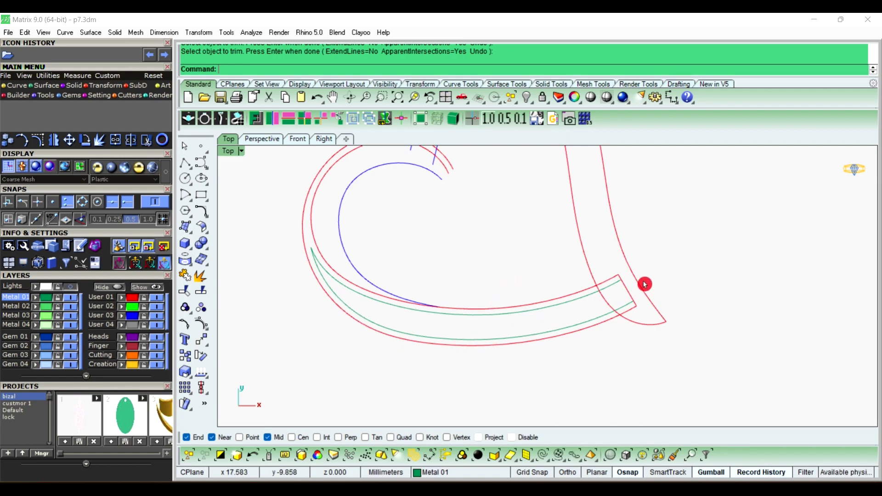
# Move both offset curves to the Finger Sizes layer
pyautogui.click(449, 314)
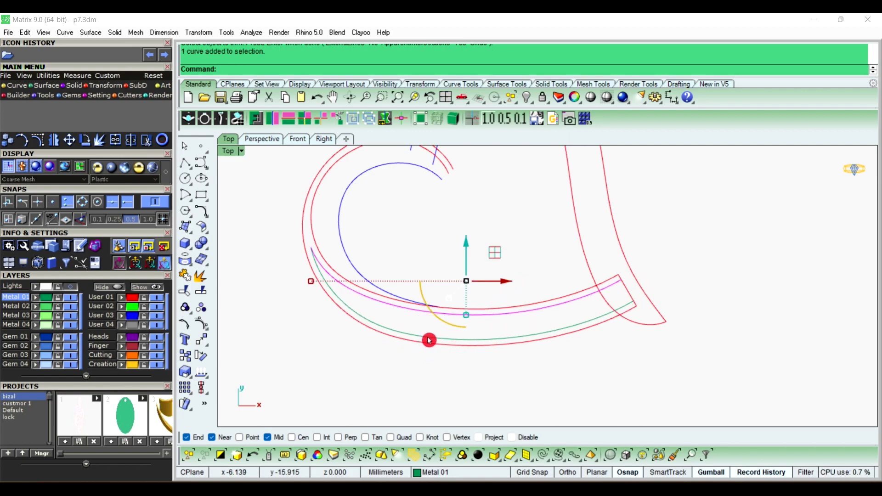
pyautogui.keyDown('shift'); pyautogui.click(432, 338); pyautogui.keyUp('shift')
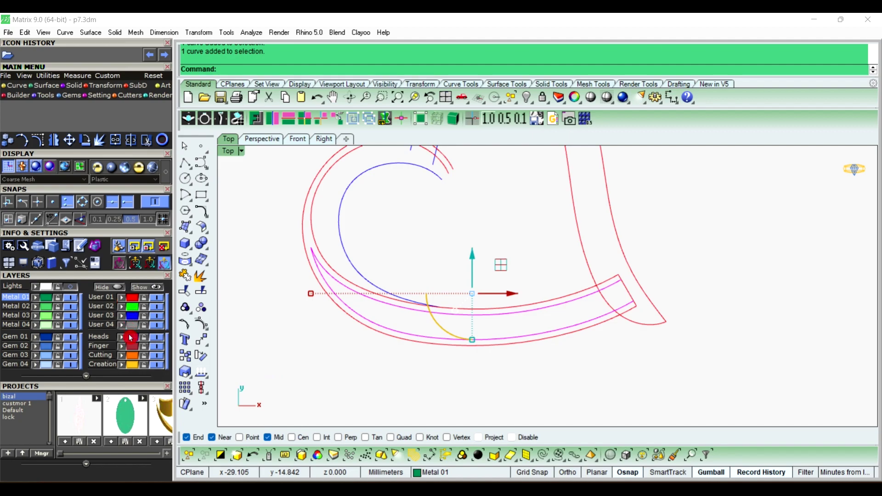
pyautogui.click(126, 347)
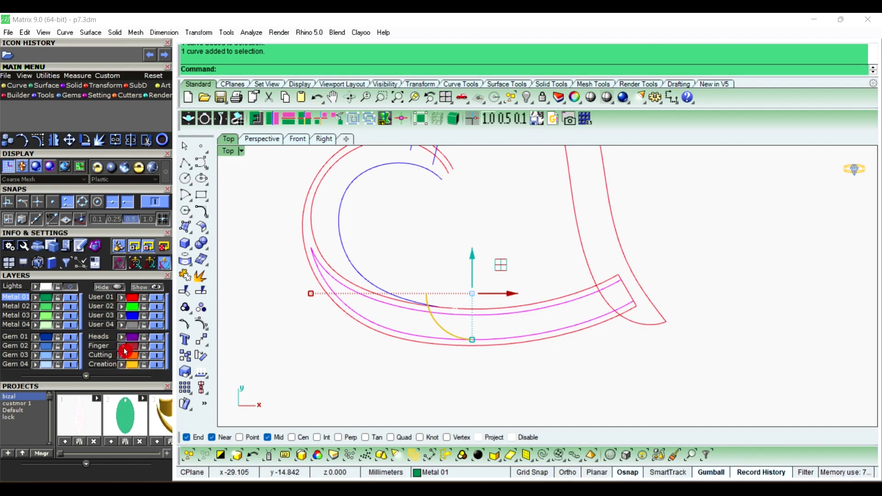
pyautogui.click(160, 351)
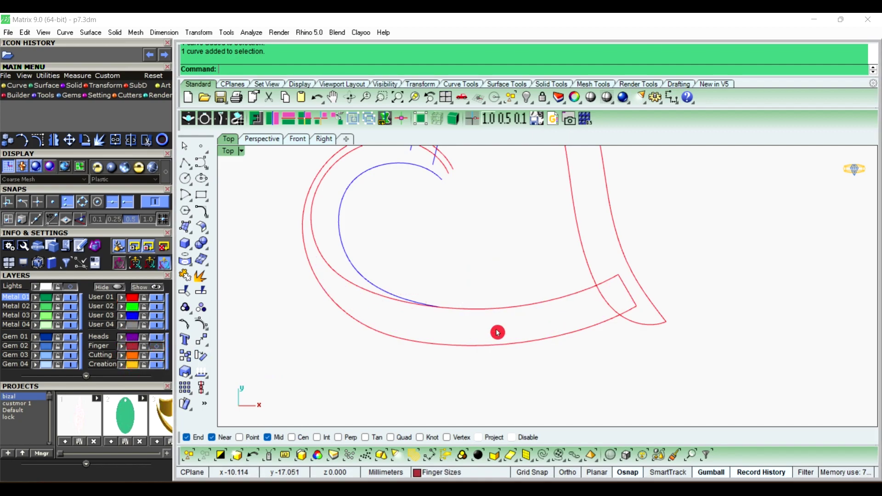
pyautogui.scroll(-5, 575, 326)
# On layer User 01, draw a short polyline closing the band's upper-left end
pyautogui.moveTo(639, 341); pyautogui.dragTo(627, 333, button='right')
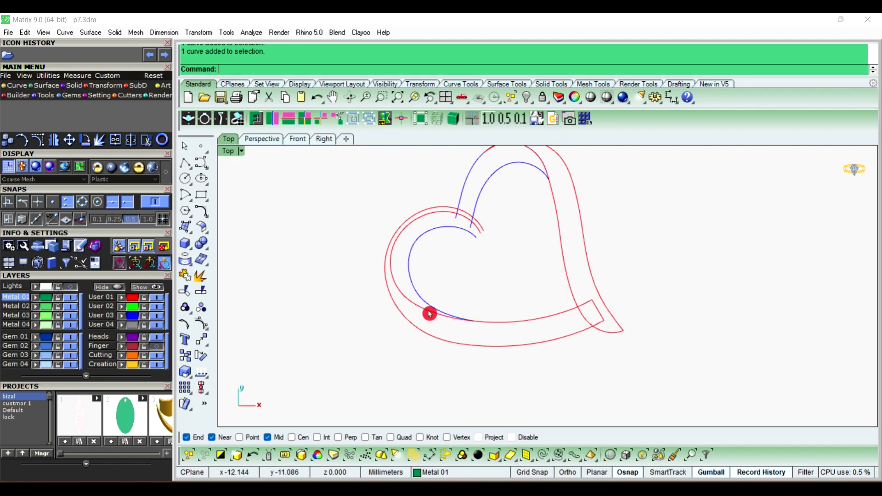
pyautogui.moveTo(526, 358); pyautogui.dragTo(501, 349, button='right')
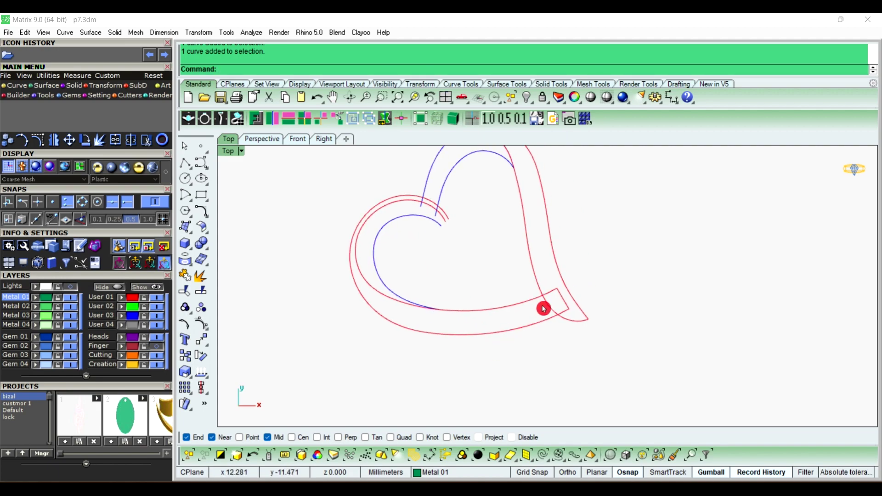
pyautogui.click(185, 163)
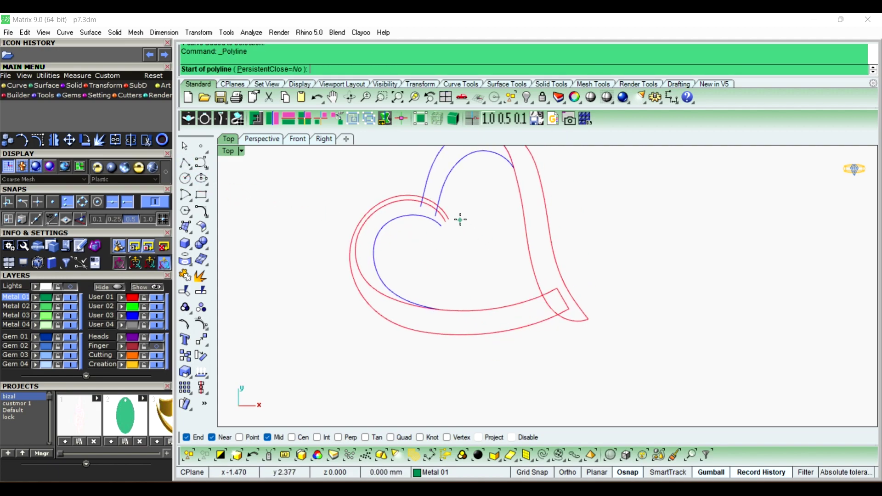
pyautogui.scroll(2, 460, 220)
pyautogui.scroll(2, 486, 236)
pyautogui.scroll(2, 451, 240)
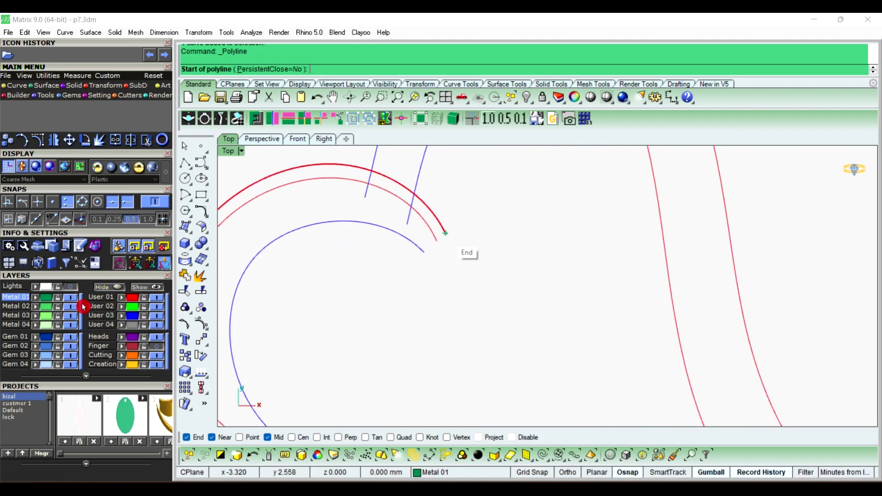
pyautogui.click(102, 296)
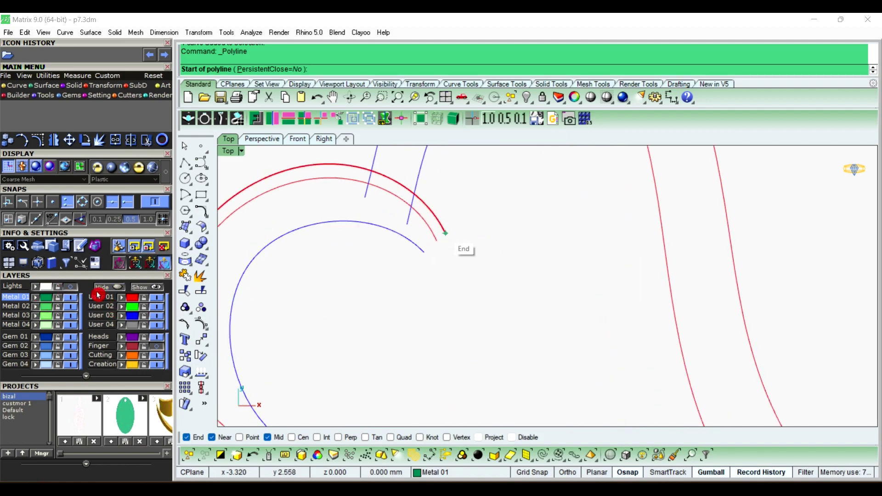
pyautogui.click(445, 235)
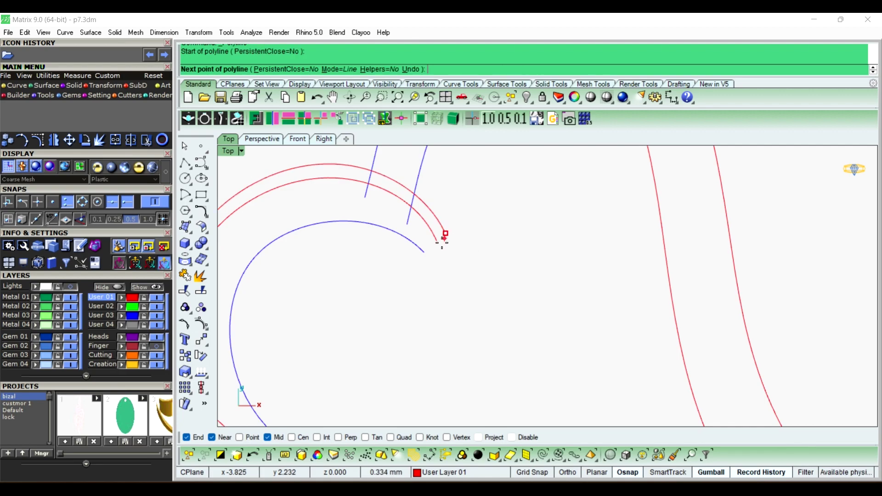
pyautogui.click(437, 240)
pyautogui.rightClick(460, 257)
pyautogui.scroll(-3, 461, 258)
pyautogui.press('Down')
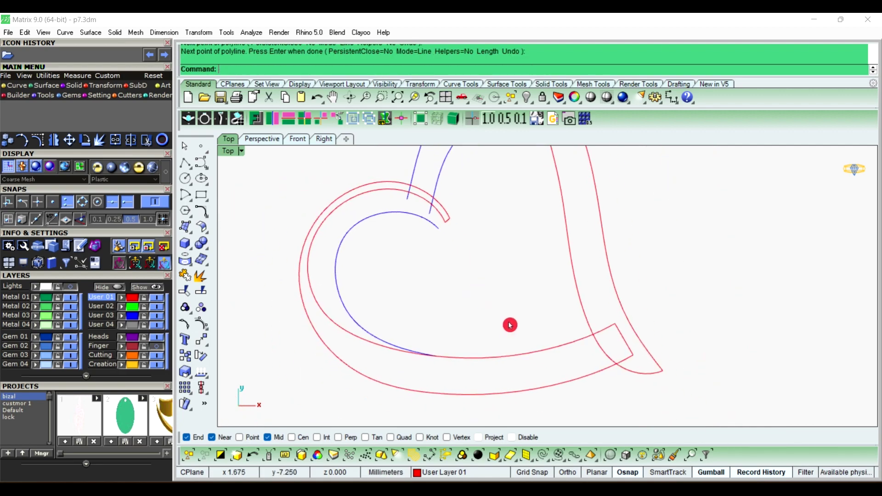
pyautogui.scroll(-1, 478, 314)
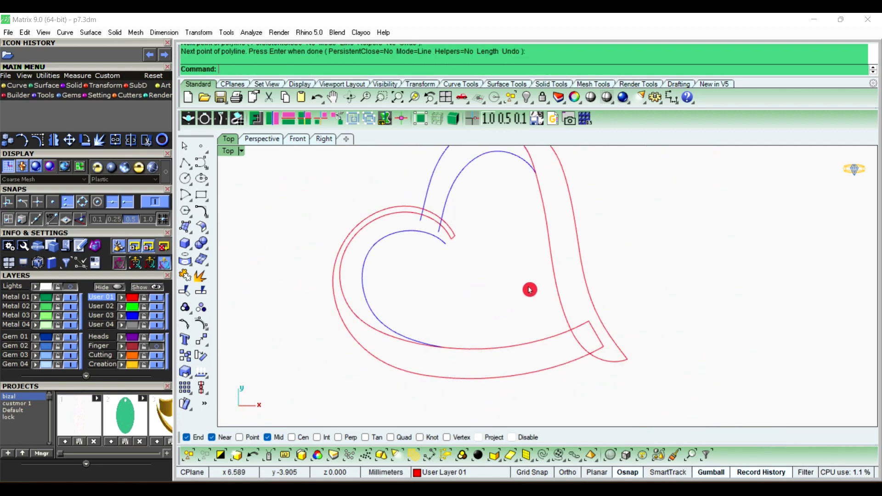
pyautogui.press('Up')
pyautogui.press('Right')
# Explode the outer heart curve into two segments and make User 04 the current layer
pyautogui.click(524, 317)
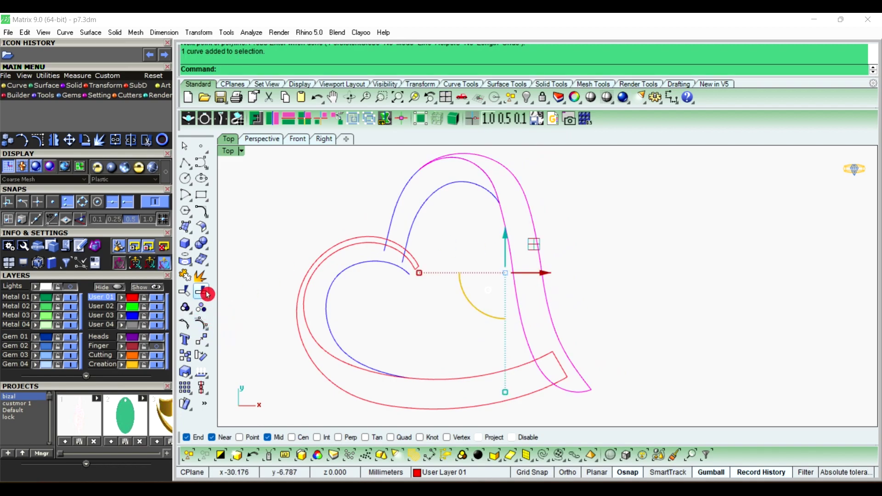
pyautogui.click(200, 278)
pyautogui.press('Escape')
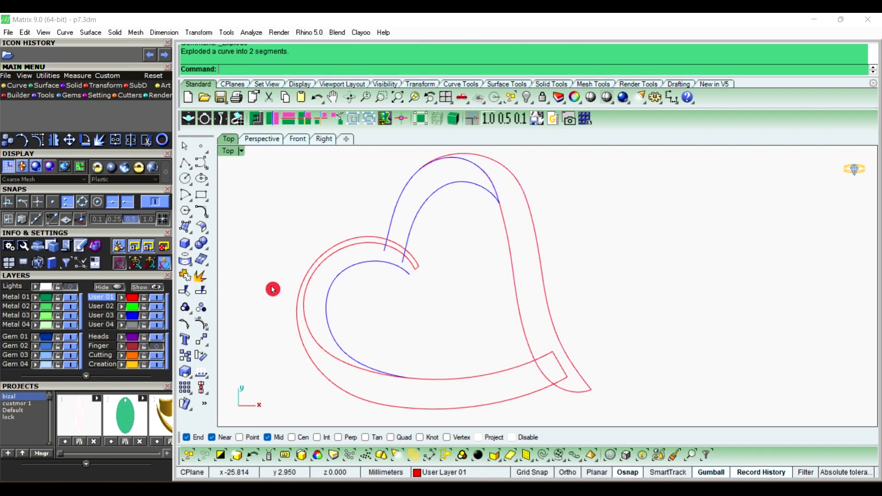
pyautogui.click(527, 309)
pyautogui.click(610, 293)
pyautogui.click(549, 315)
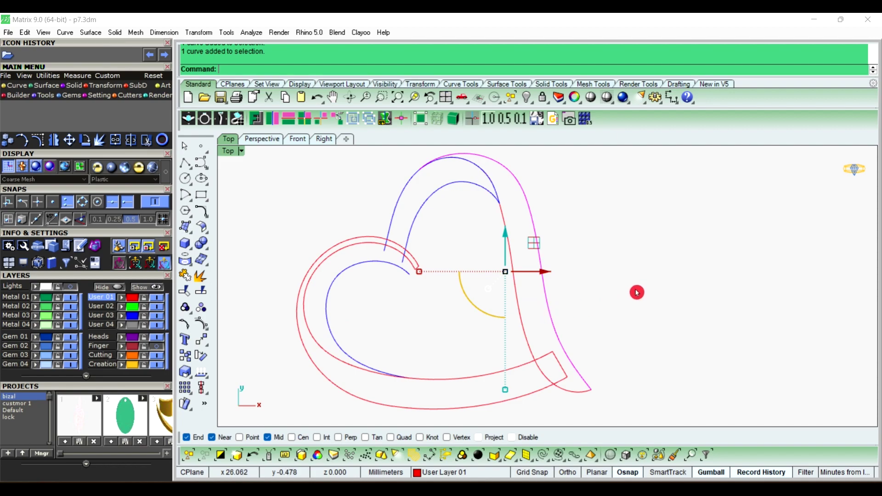
pyautogui.click(636, 291)
pyautogui.moveTo(622, 328); pyautogui.dragTo(620, 315, button='right')
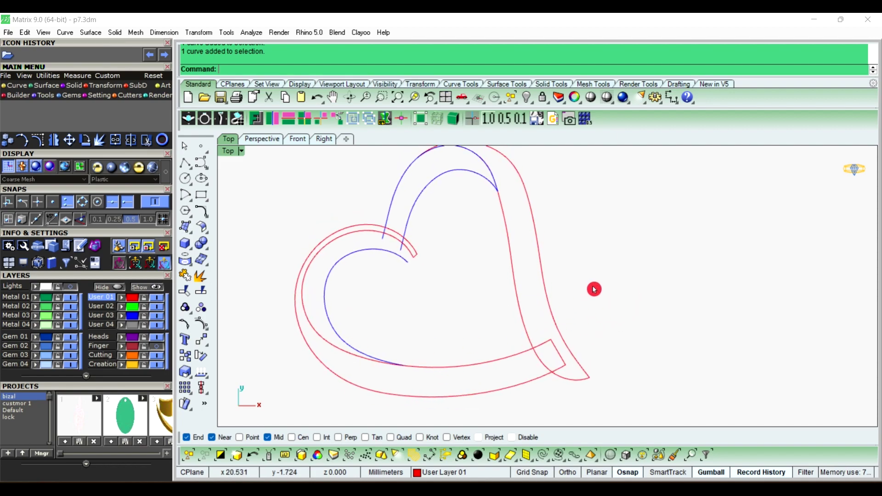
pyautogui.click(104, 327)
pyautogui.moveTo(553, 325); pyautogui.dragTo(570, 322, button='right')
pyautogui.write('Sw')
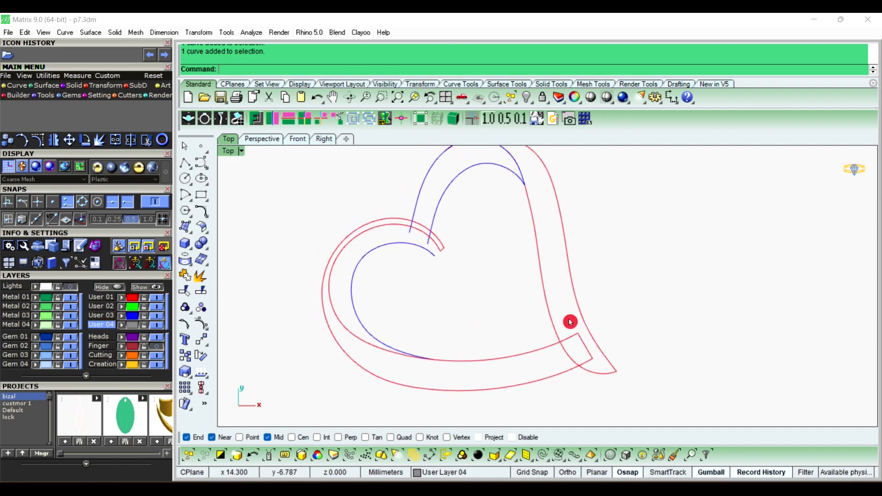
# Start a Sweep 2 Rails using the outer and inner heart curves and two cross-sections
pyautogui.rightClick(464, 327)
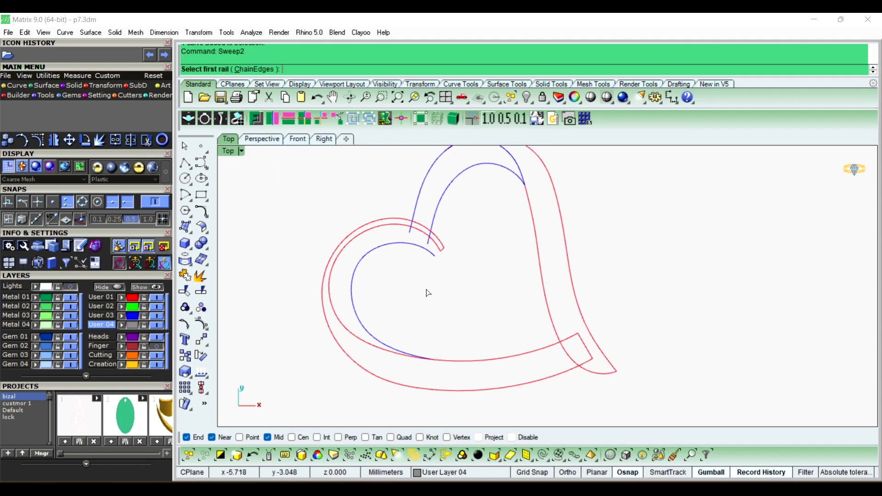
pyautogui.click(413, 389)
pyautogui.click(475, 363)
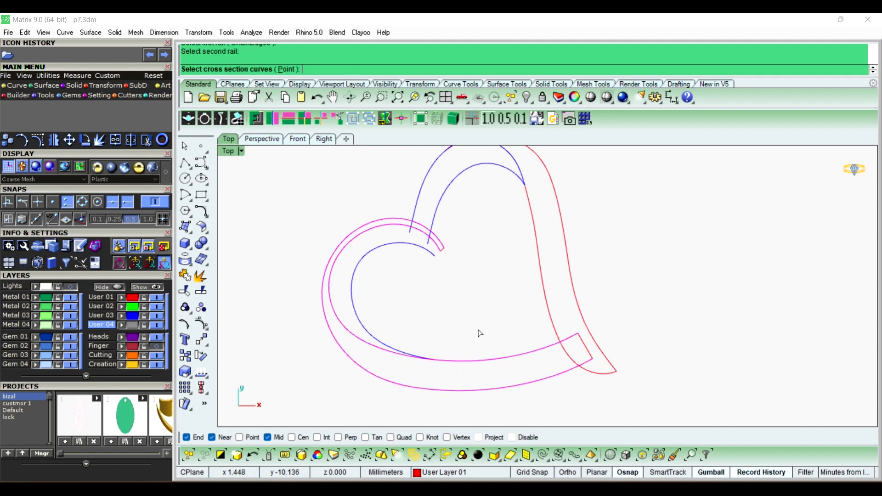
pyautogui.click(444, 253)
pyautogui.click(590, 351)
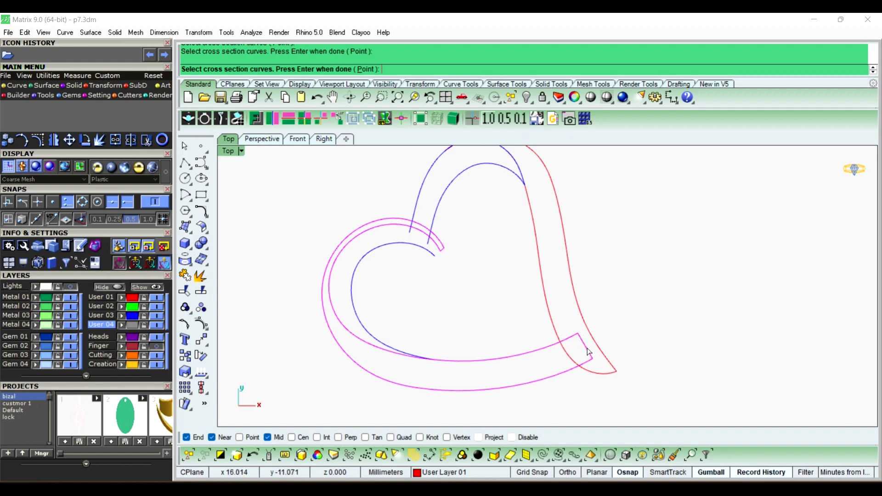
pyautogui.press('Return')
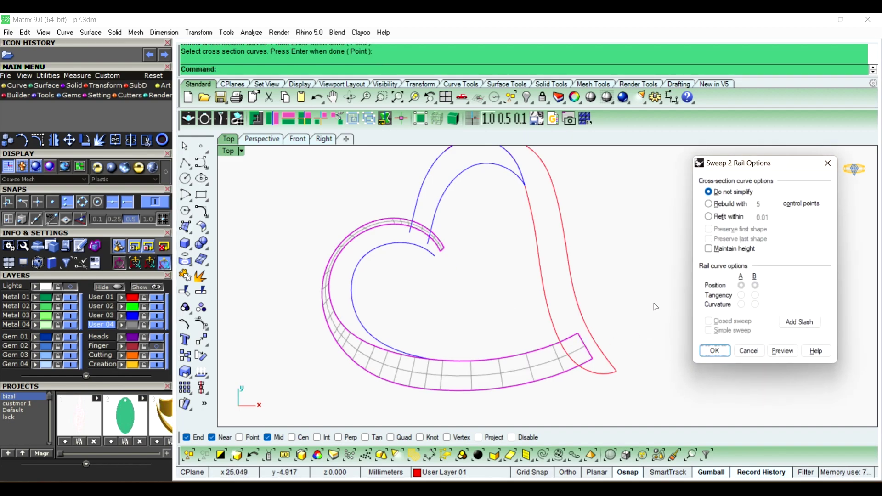
pyautogui.click(801, 322)
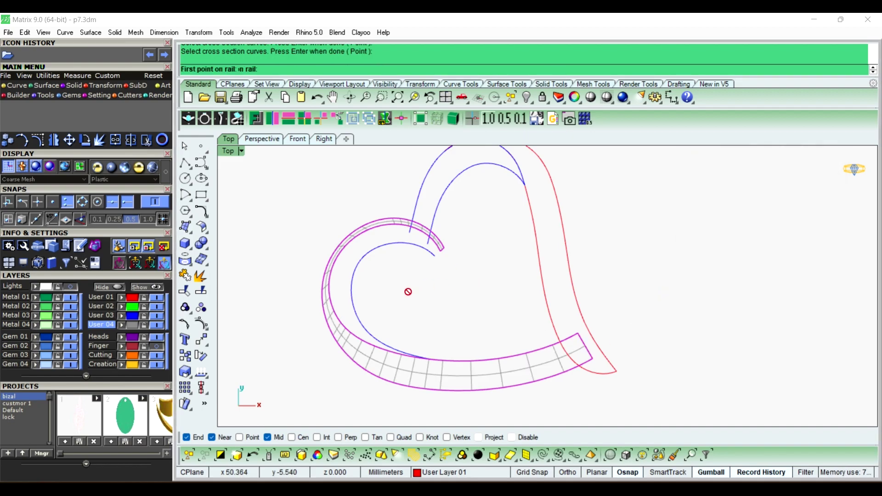
pyautogui.scroll(2, 340, 309)
pyautogui.scroll(2, 341, 309)
# Set a matching rail point pair and finish the sweep band, inspecting it in Perspective
pyautogui.click(311, 282)
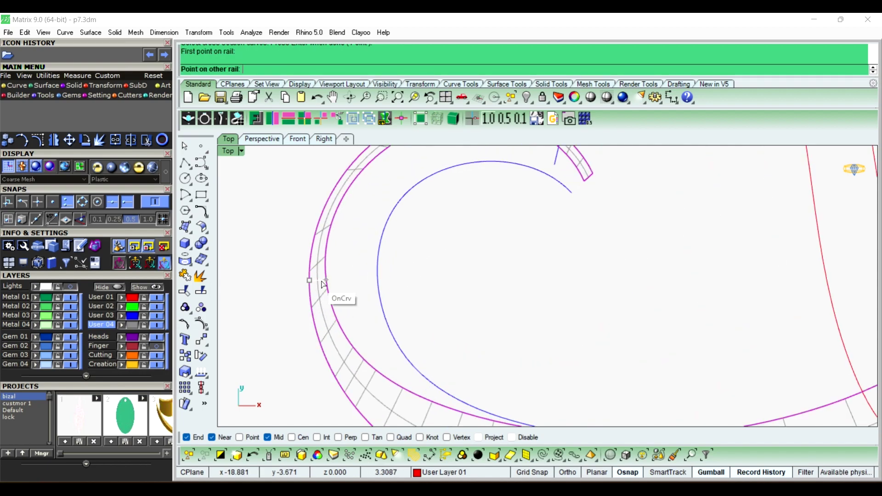
pyautogui.scroll(-2, 500, 256)
pyautogui.scroll(2, 436, 226)
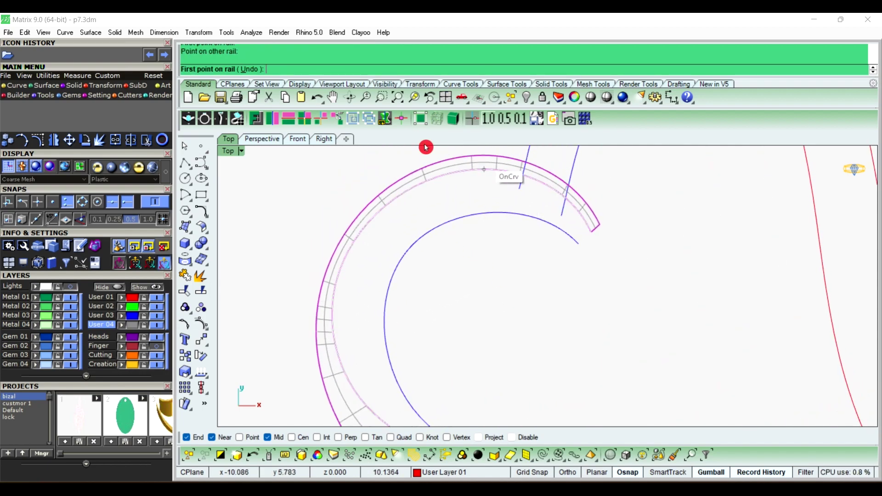
pyautogui.press('Return')
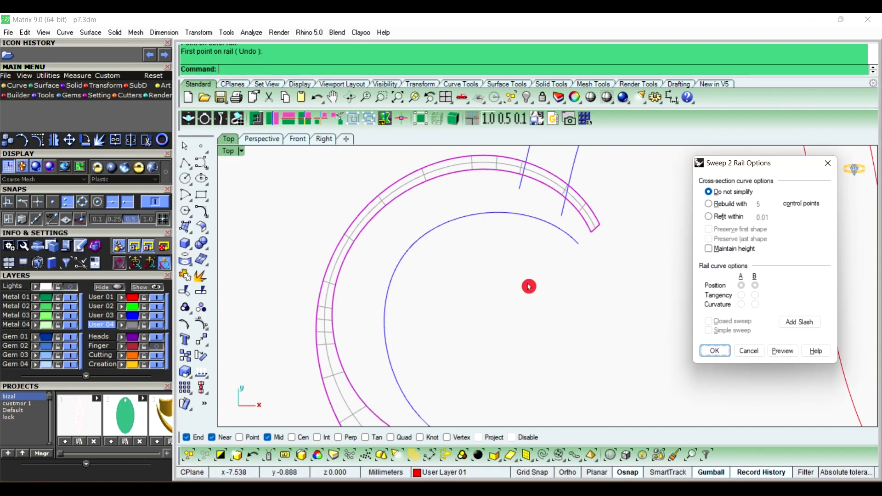
pyautogui.press('Return')
pyautogui.click(257, 138)
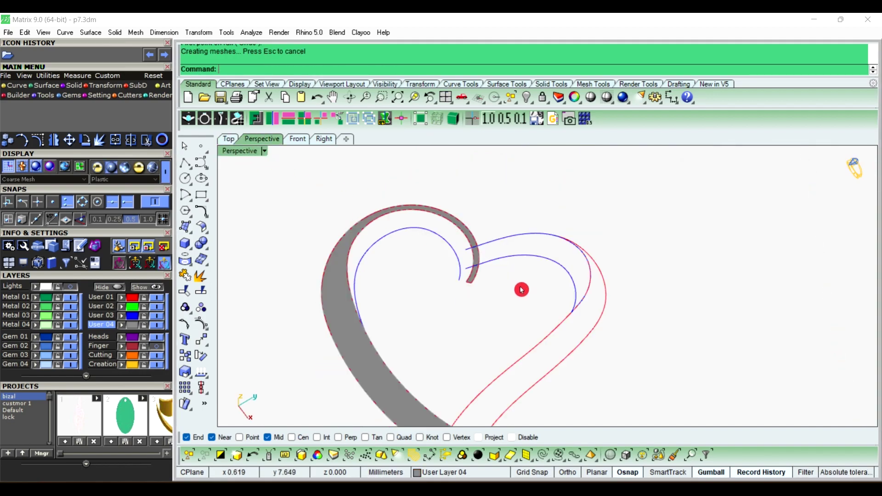
pyautogui.moveTo(520, 289)
pyautogui.mouseDown(button='right')
pyautogui.moveTo(382, 241)
pyautogui.moveTo(520, 199)
pyautogui.moveTo(413, 312)
pyautogui.moveTo(425, 329)
pyautogui.moveTo(619, 315)
pyautogui.moveTo(395, 294)
pyautogui.moveTo(372, 258)
pyautogui.moveTo(487, 257)
pyautogui.moveTo(552, 304)
pyautogui.mouseUp(button='right')
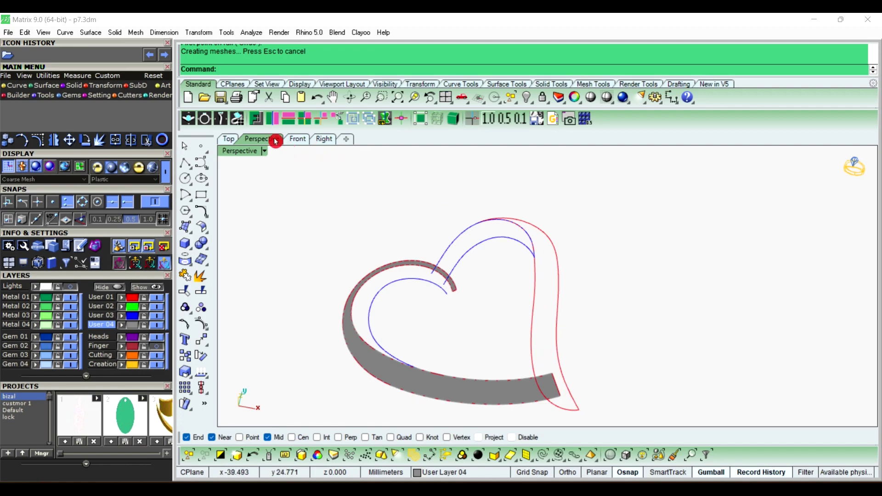
pyautogui.click(536, 306)
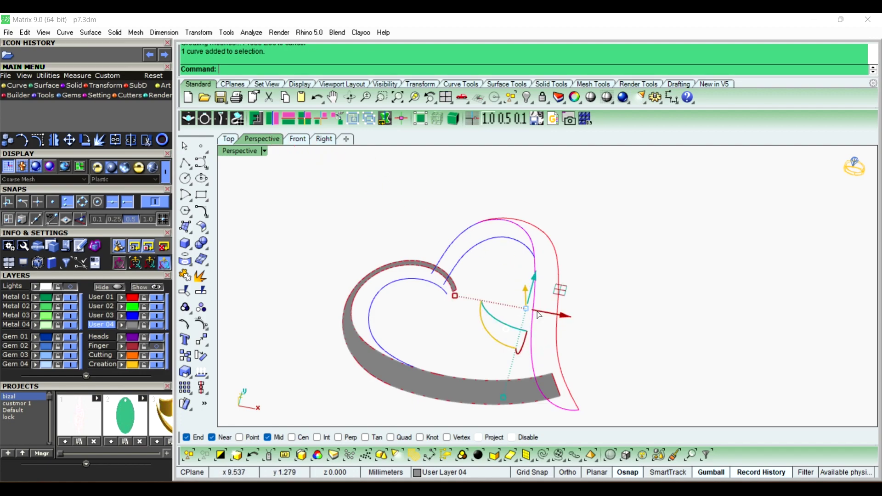
# Loft the two right-side curves with Straight sections into a right-hand band surface
pyautogui.keyDown('shift'); pyautogui.click(561, 341); pyautogui.keyUp('shift')
pyautogui.write('Lof')
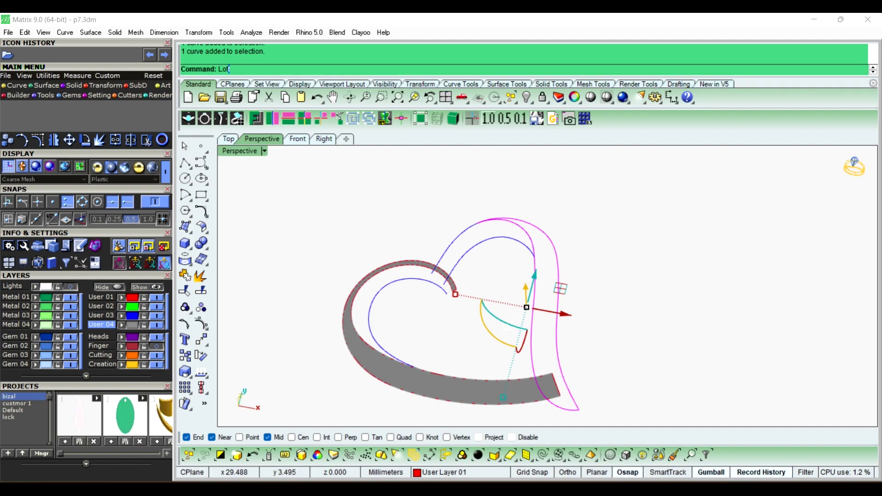
pyautogui.write('t')
pyautogui.press('Return')
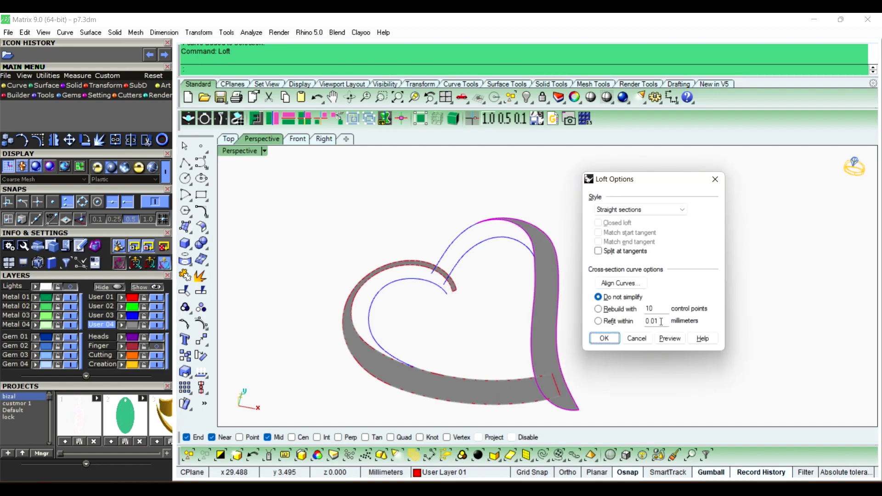
pyautogui.press('Return')
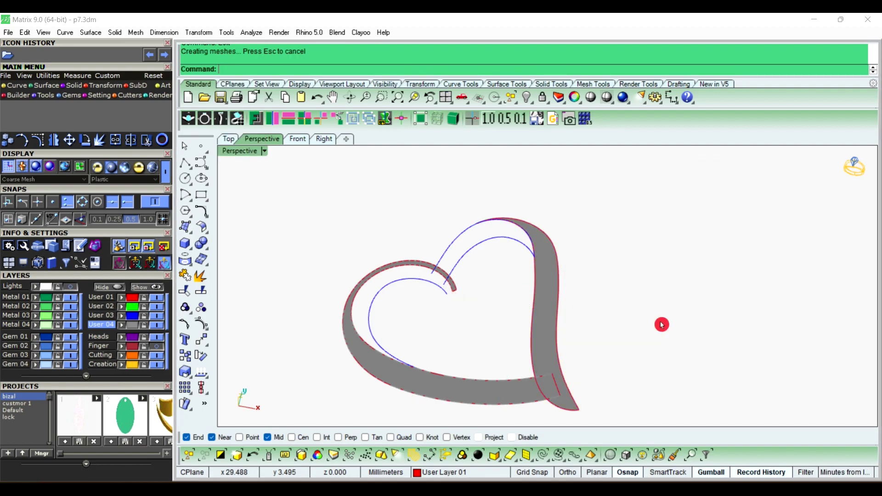
pyautogui.moveTo(663, 322)
pyautogui.mouseDown(button='right')
pyautogui.moveTo(482, 278)
pyautogui.moveTo(433, 242)
pyautogui.moveTo(390, 230)
pyautogui.moveTo(653, 252)
pyautogui.moveTo(661, 225)
pyautogui.moveTo(725, 262)
pyautogui.moveTo(582, 308)
pyautogui.moveTo(704, 254)
pyautogui.moveTo(500, 307)
pyautogui.moveTo(597, 330)
pyautogui.moveTo(597, 287)
pyautogui.moveTo(457, 287)
pyautogui.moveTo(316, 171)
pyautogui.mouseUp(button='right')
pyautogui.click(228, 147)
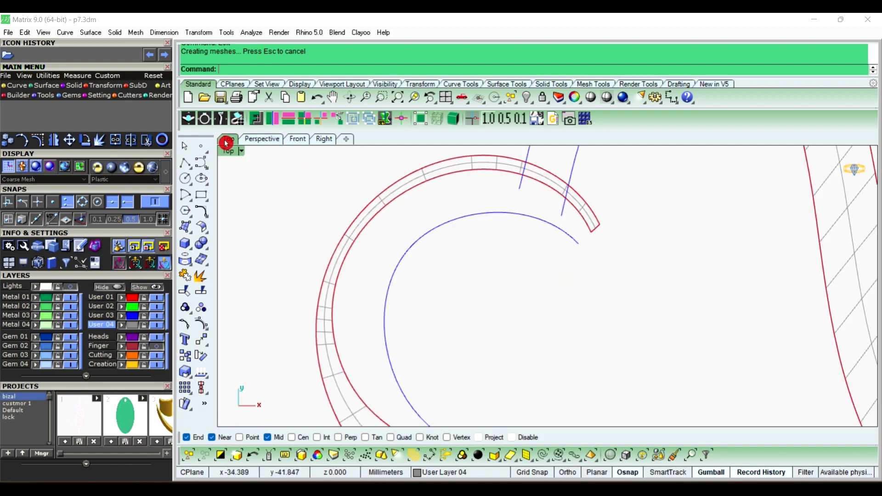
pyautogui.moveTo(492, 292)
pyautogui.mouseDown(button='right')
pyautogui.moveTo(458, 232)
pyautogui.moveTo(399, 290)
pyautogui.moveTo(440, 271)
pyautogui.moveTo(408, 250)
pyautogui.mouseUp(button='right')
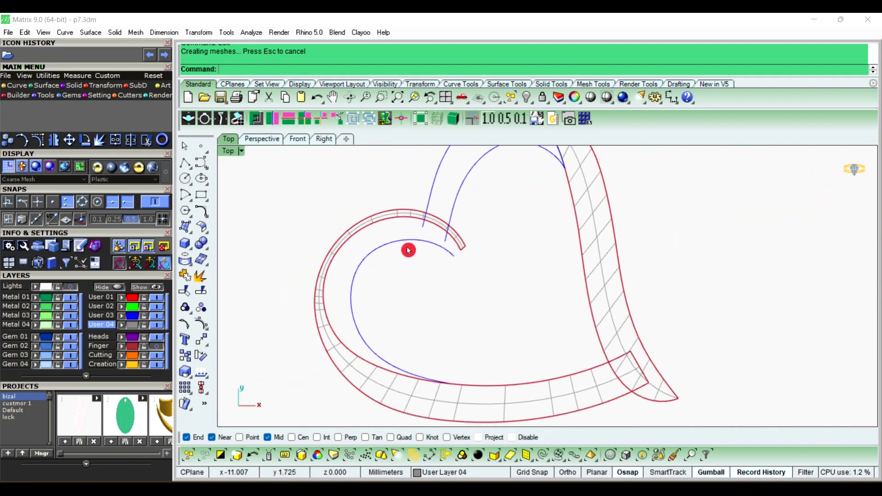
pyautogui.moveTo(522, 298)
pyautogui.mouseDown(button='right')
pyautogui.moveTo(512, 321)
pyautogui.moveTo(511, 287)
pyautogui.mouseUp(button='right')
pyautogui.click(275, 139)
pyautogui.moveTo(558, 320)
pyautogui.mouseDown(button='right')
pyautogui.moveTo(573, 261)
pyautogui.moveTo(481, 208)
pyautogui.moveTo(469, 232)
pyautogui.moveTo(499, 236)
pyautogui.moveTo(554, 202)
pyautogui.moveTo(580, 240)
pyautogui.moveTo(510, 246)
pyautogui.moveTo(585, 257)
pyautogui.moveTo(523, 291)
pyautogui.moveTo(511, 321)
pyautogui.moveTo(507, 285)
pyautogui.mouseUp(button='right')
pyautogui.moveTo(473, 253)
pyautogui.mouseDown(button='right')
pyautogui.moveTo(427, 278)
pyautogui.moveTo(569, 392)
pyautogui.mouseUp(button='right')
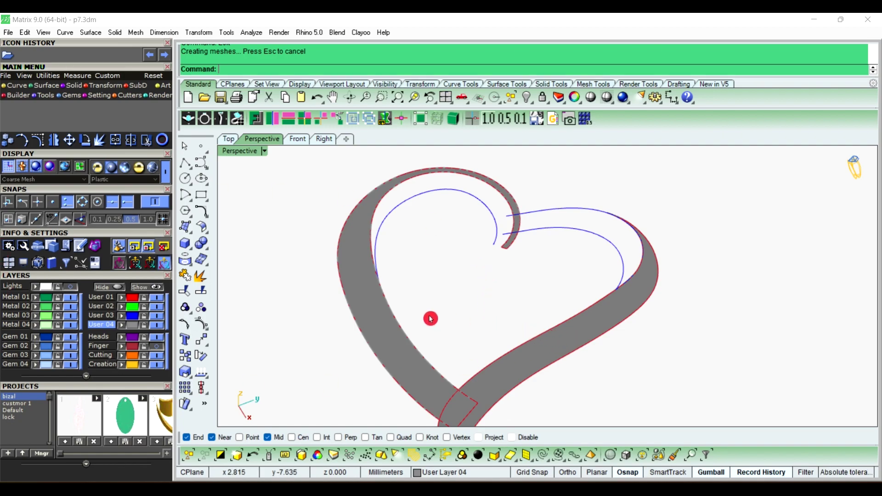
pyautogui.moveTo(462, 350); pyautogui.dragTo(338, 338, button='right')
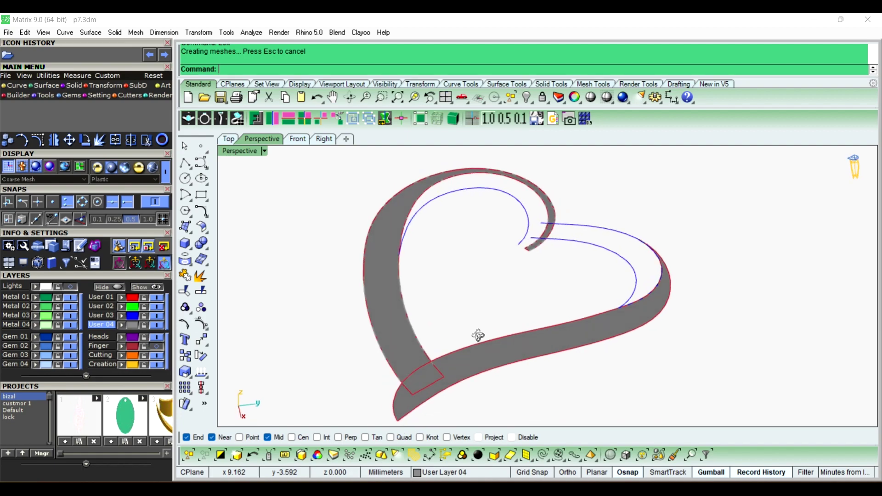
pyautogui.click(156, 301)
pyautogui.click(156, 301)
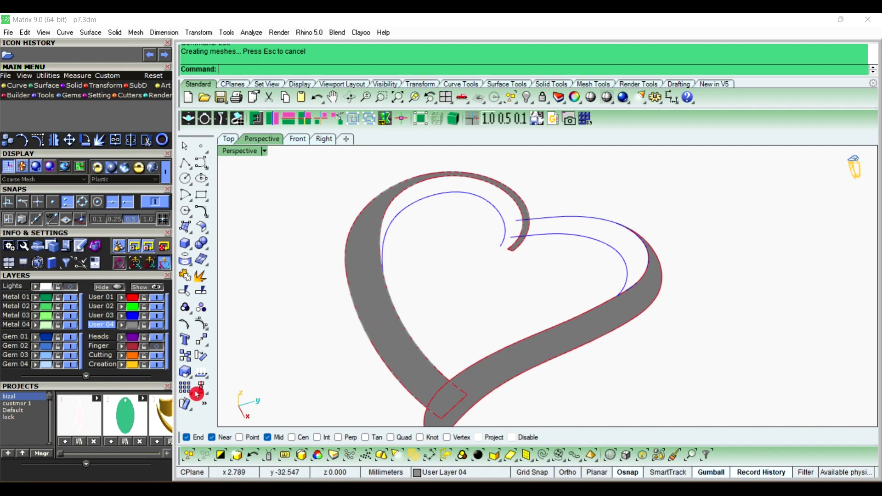
# Hide both grey band surfaces, leaving only the red and blue curves
pyautogui.click(512, 457)
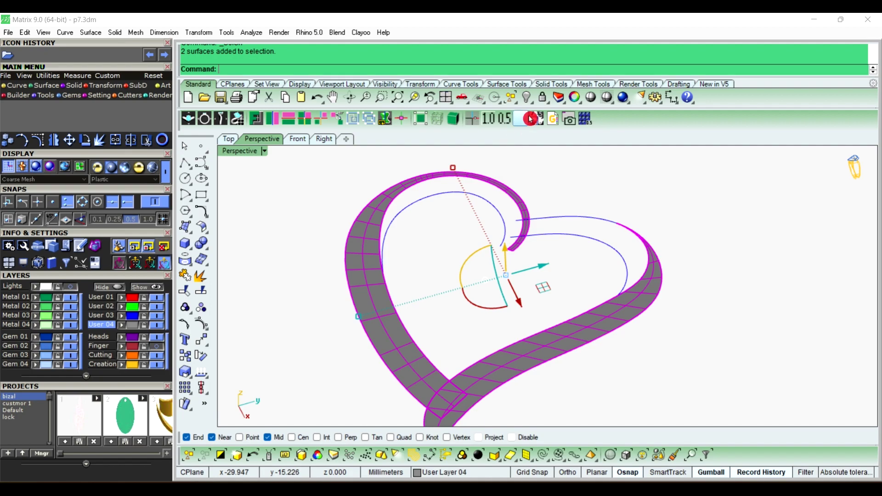
pyautogui.click(526, 98)
pyautogui.moveTo(472, 256); pyautogui.dragTo(347, 277, button='right')
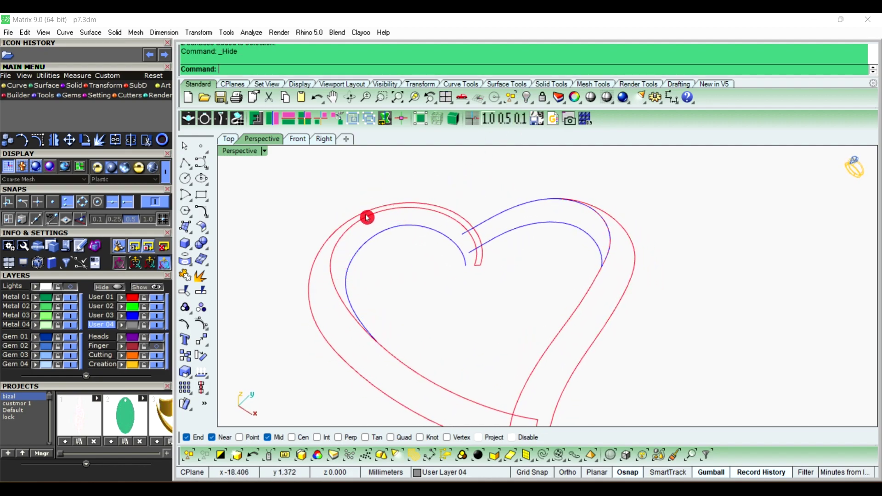
# Select the inner guide curves, delete and undo, then zoom out
pyautogui.click(415, 374)
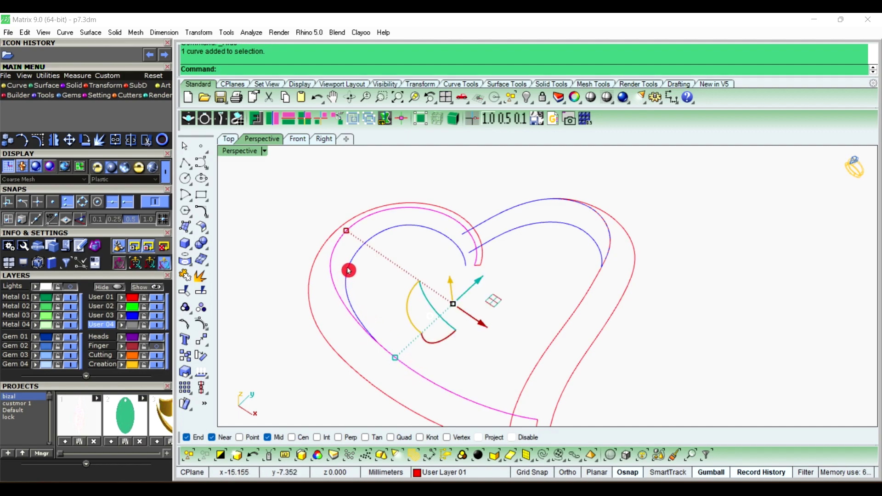
pyautogui.moveTo(350, 271); pyautogui.dragTo(451, 388)
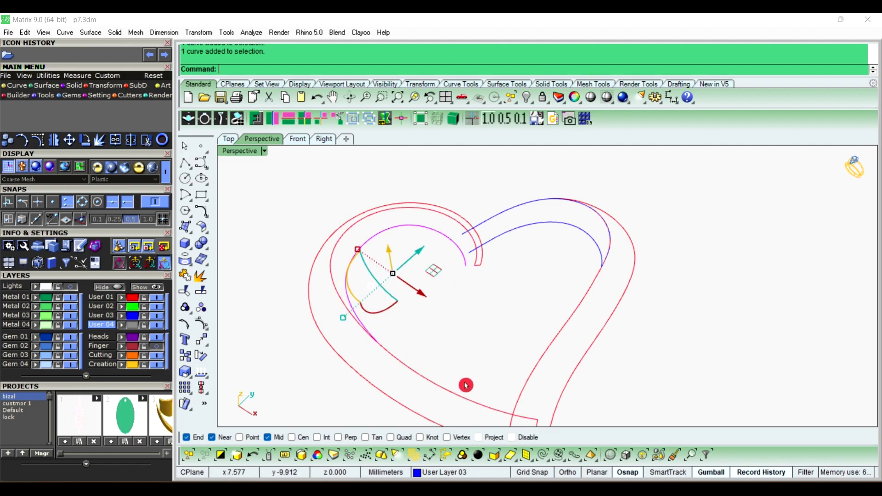
pyautogui.press('Delete')
pyautogui.hotkey('ctrl', 'z')
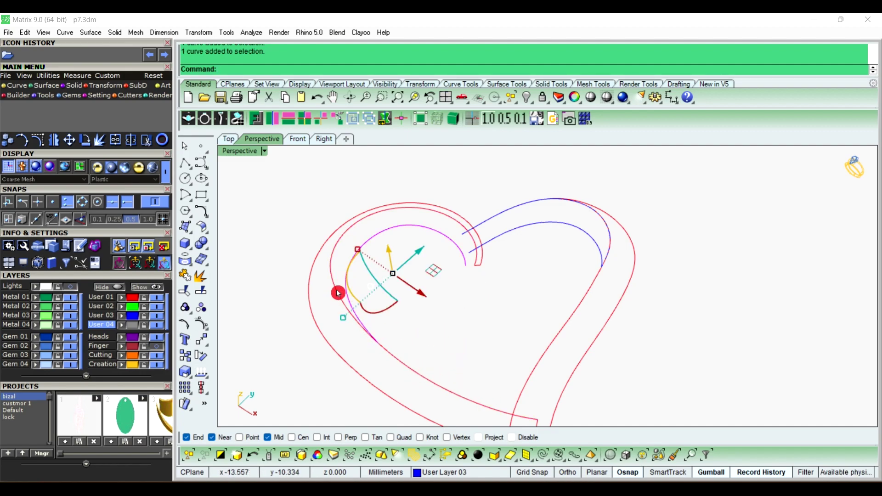
pyautogui.click(338, 293)
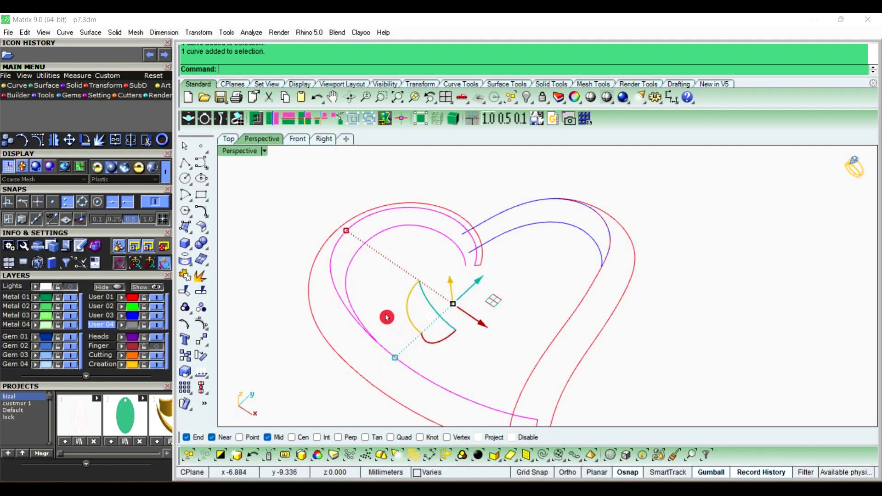
pyautogui.press('Delete')
pyautogui.scroll(-3, 533, 252)
pyautogui.scroll(-1, 570, 289)
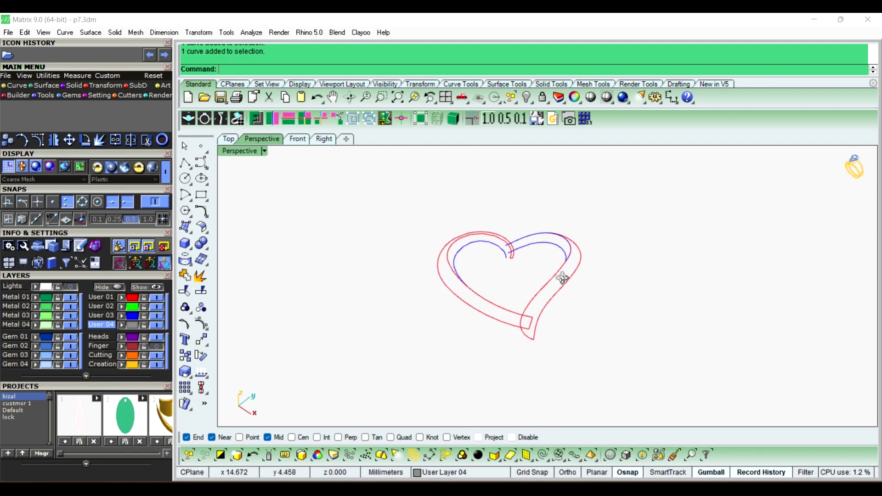
# Copy all nine heart curves, move them to hidden layer Metal 04, and paste the copy back
pyautogui.moveTo(396, 196); pyautogui.dragTo(654, 384)
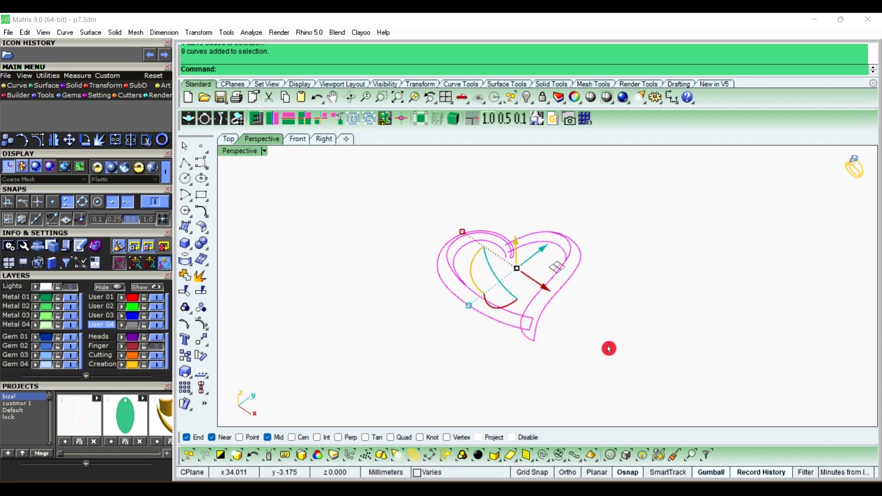
pyautogui.hotkey('ctrl', 'c')
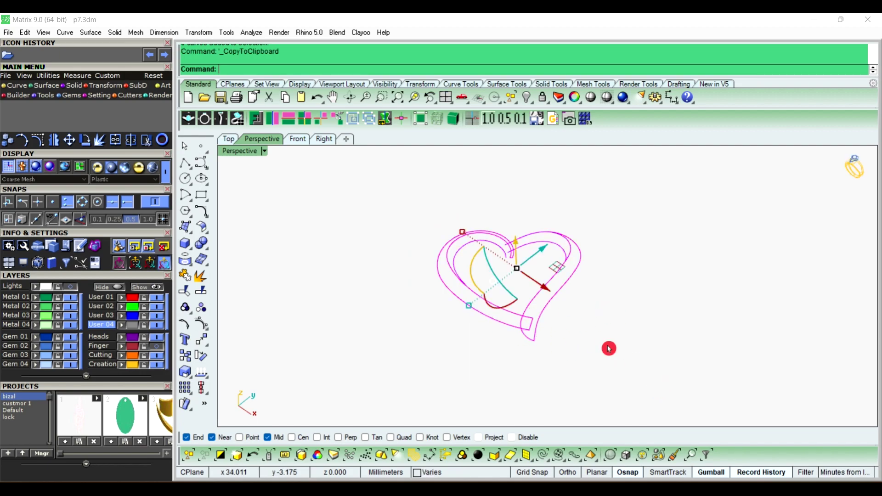
pyautogui.click(609, 348)
pyautogui.moveTo(392, 206); pyautogui.dragTo(669, 384)
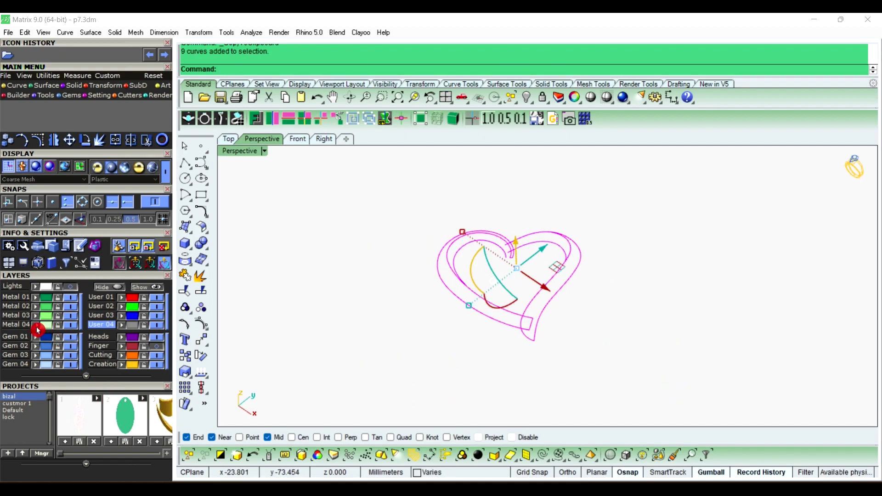
pyautogui.click(51, 330)
pyautogui.click(72, 327)
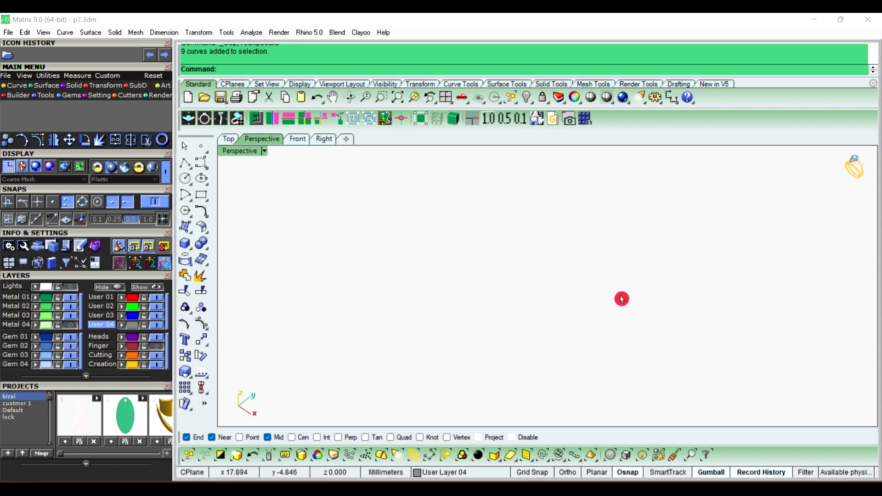
pyautogui.hotkey('ctrl', 'z')
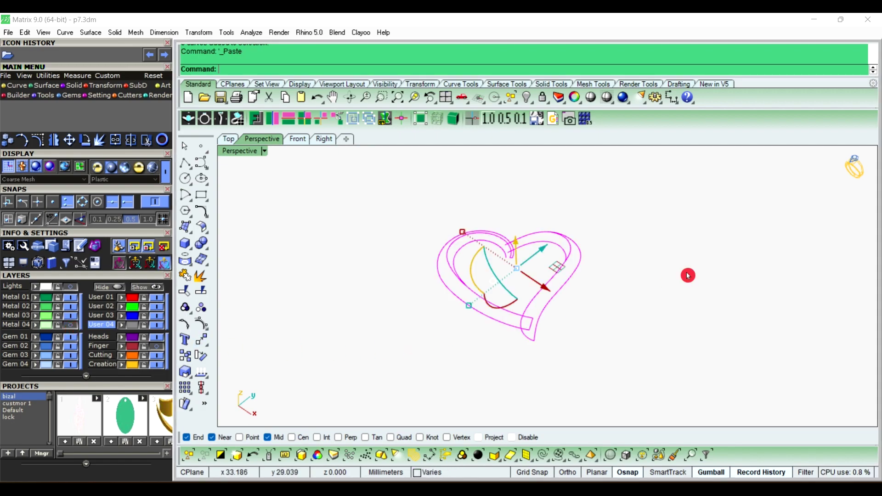
pyautogui.click(649, 309)
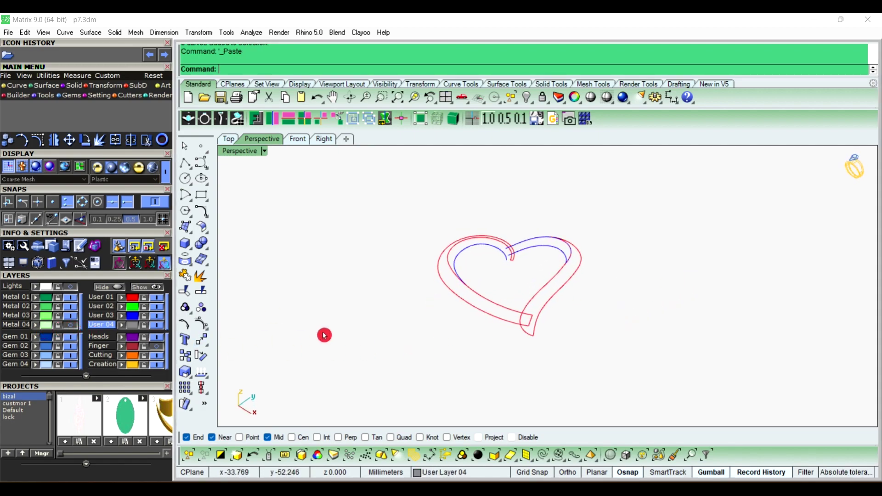
pyautogui.scroll(3, 467, 279)
pyautogui.click(437, 248)
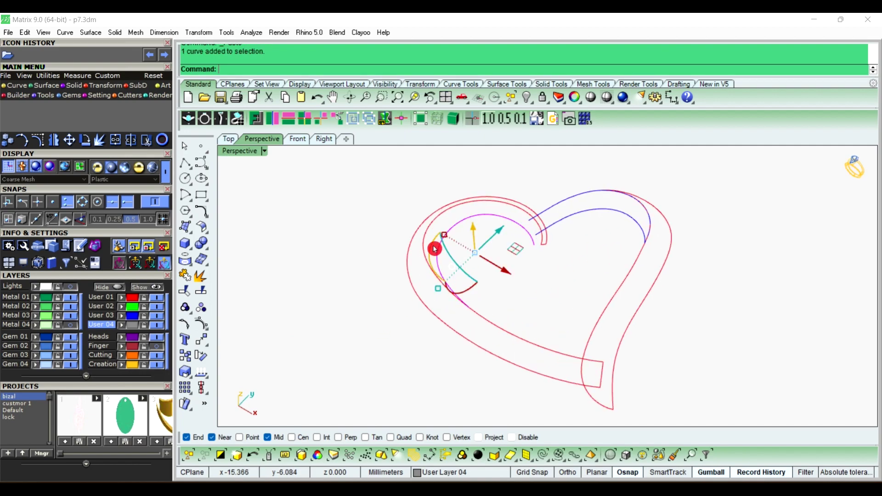
# Trim away the small lower inner curve segment inside the heart's left lobe
pyautogui.click(186, 292)
pyautogui.click(488, 320)
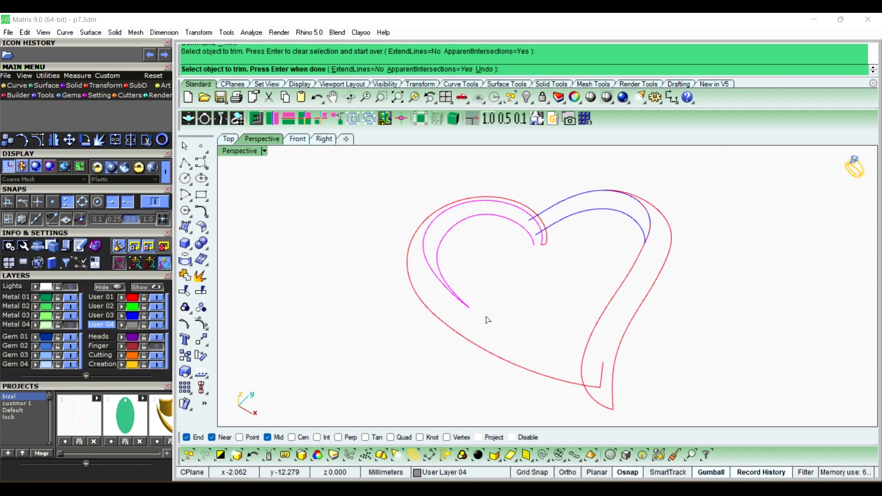
pyautogui.rightClick(517, 346)
pyautogui.moveTo(517, 346)
pyautogui.mouseDown(button='right')
pyautogui.moveTo(334, 291)
pyautogui.moveTo(502, 255)
pyautogui.moveTo(524, 287)
pyautogui.mouseUp(button='right')
pyautogui.scroll(2, 545, 250)
pyautogui.scroll(2, 597, 305)
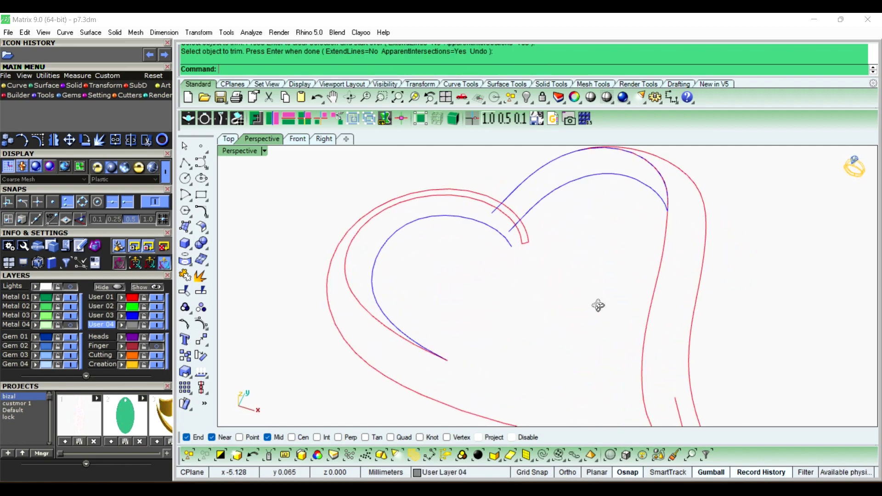
pyautogui.scroll(2, 518, 236)
pyautogui.scroll(-3, 518, 237)
# Move the left lobe's middle curve onto the User 03 layer
pyautogui.moveTo(517, 234)
pyautogui.mouseDown(button='right')
pyautogui.moveTo(380, 274)
pyautogui.moveTo(376, 265)
pyautogui.mouseUp(button='right')
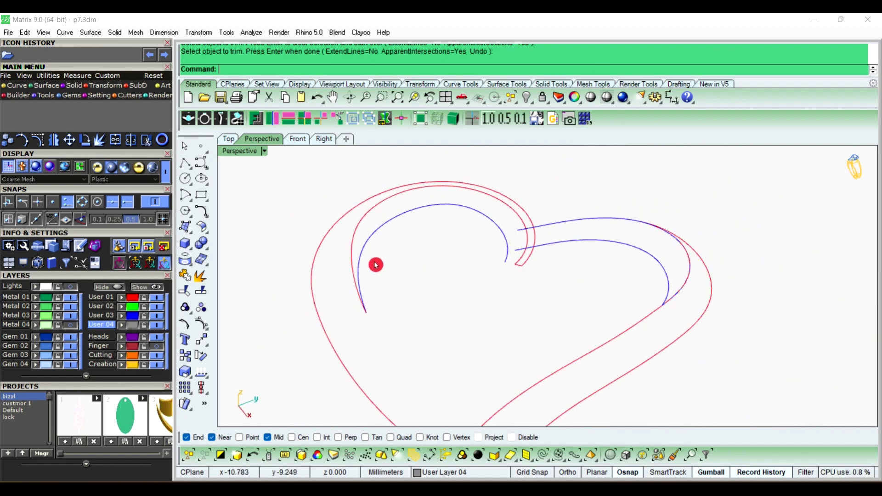
pyautogui.click(351, 245)
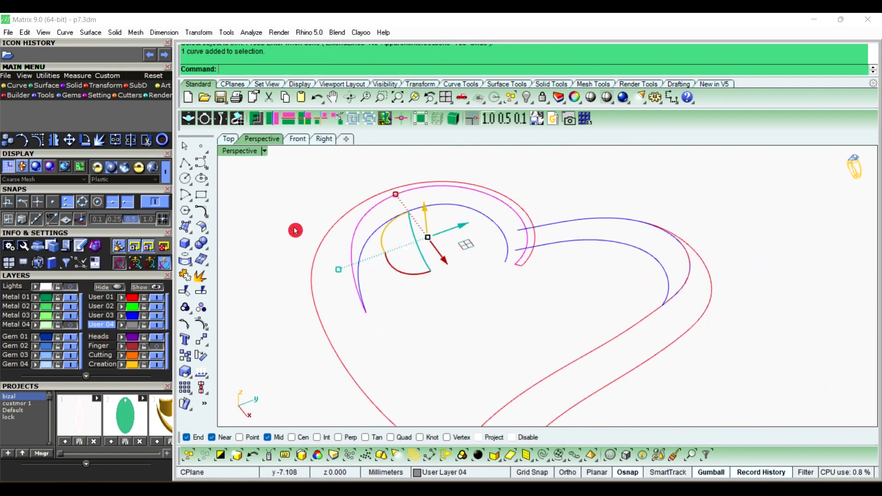
pyautogui.click(439, 331)
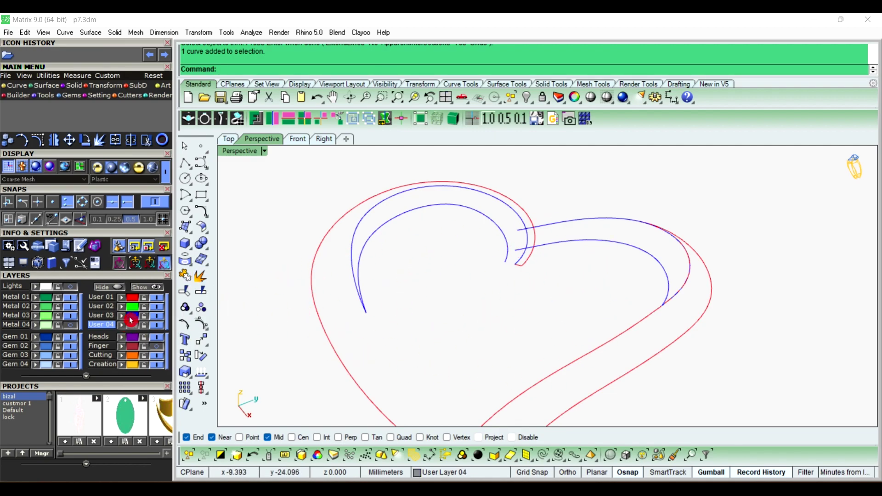
# Hide the red User 01 curves and lower one blue curve by 1 mm in Z
pyautogui.click(155, 299)
pyautogui.moveTo(632, 288)
pyautogui.mouseDown(button='right')
pyautogui.moveTo(602, 309)
pyautogui.moveTo(464, 281)
pyautogui.moveTo(641, 232)
pyautogui.moveTo(643, 274)
pyautogui.moveTo(510, 325)
pyautogui.moveTo(523, 317)
pyautogui.moveTo(448, 237)
pyautogui.moveTo(484, 309)
pyautogui.moveTo(453, 238)
pyautogui.mouseUp(button='right')
pyautogui.click(459, 237)
pyautogui.click(451, 231)
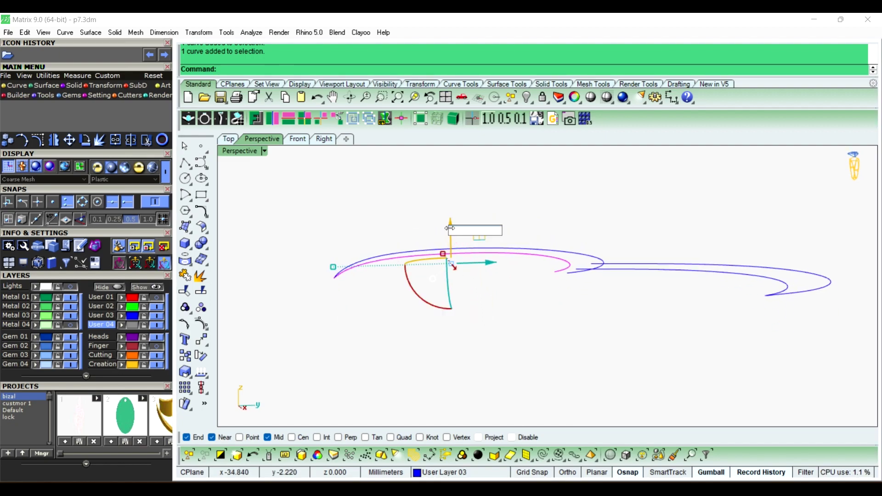
pyautogui.write('-1')
pyautogui.press('Return')
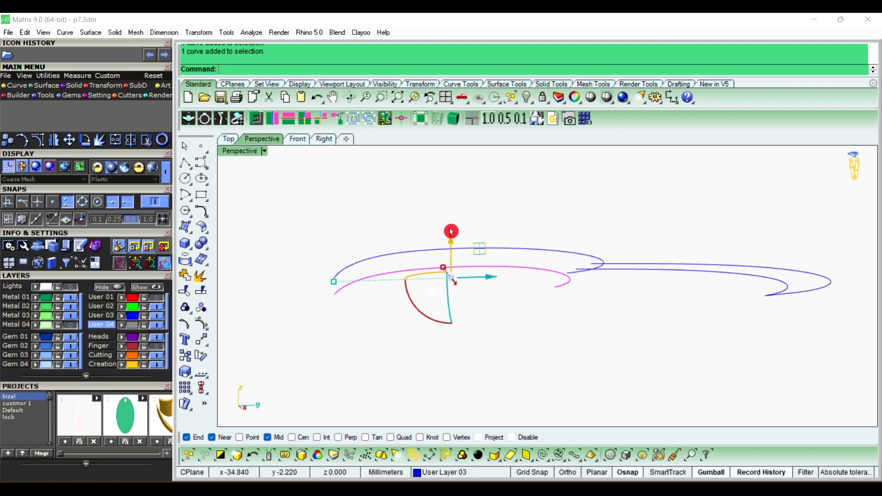
pyautogui.click(563, 330)
# Snap the inner curve's end control point onto the neighbouring curve's end
pyautogui.moveTo(563, 329)
pyautogui.mouseDown(button='right')
pyautogui.moveTo(478, 285)
pyautogui.moveTo(419, 271)
pyautogui.mouseUp(button='right')
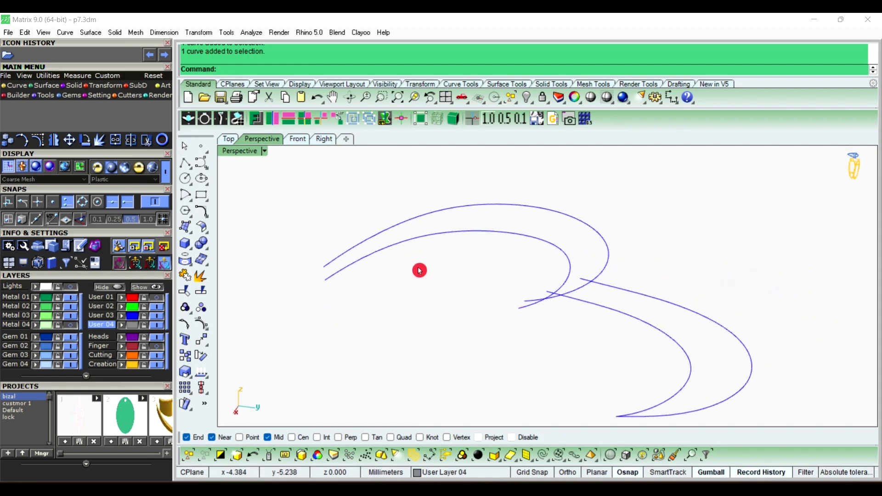
pyautogui.click(411, 242)
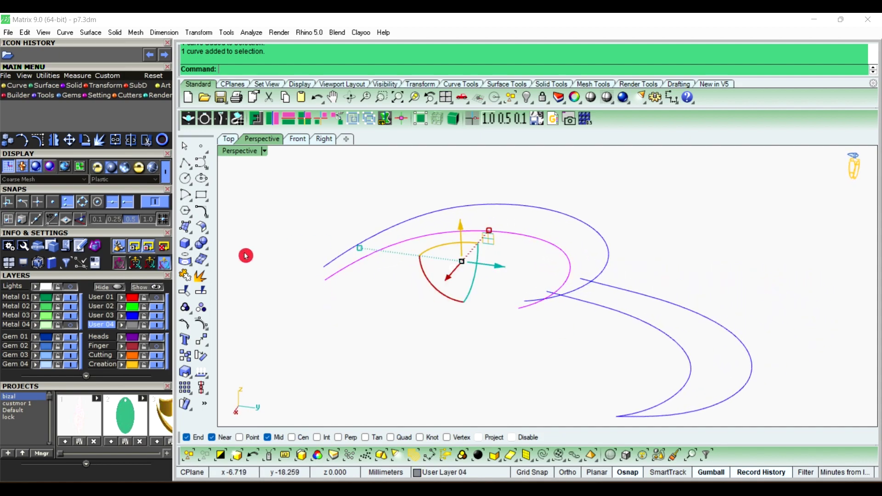
pyautogui.click(204, 325)
pyautogui.click(336, 277)
pyautogui.scroll(3, 315, 283)
pyautogui.scroll(3, 295, 282)
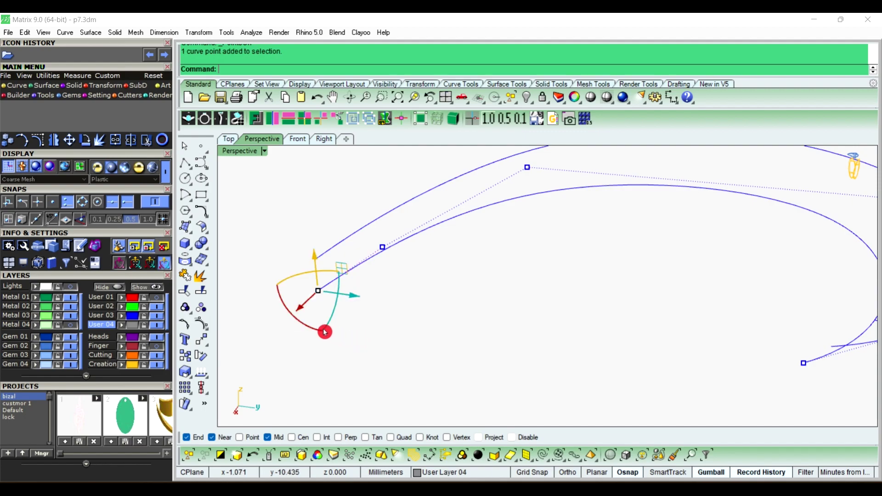
pyautogui.click(202, 345)
pyautogui.click(318, 290)
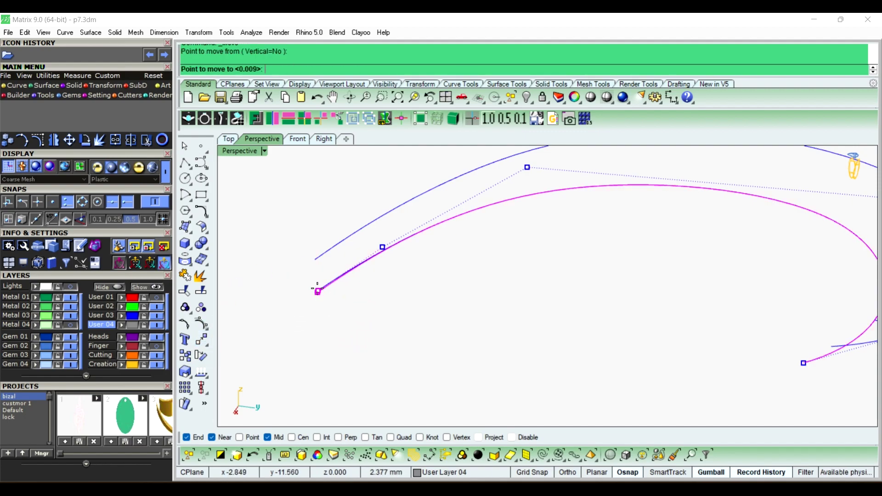
pyautogui.click(315, 265)
# Raise a control point near the curve tip to reshape it, then hide control points
pyautogui.moveTo(507, 306)
pyautogui.mouseDown(button='right')
pyautogui.moveTo(462, 314)
pyautogui.moveTo(361, 301)
pyautogui.moveTo(526, 264)
pyautogui.moveTo(463, 255)
pyautogui.moveTo(515, 266)
pyautogui.moveTo(541, 292)
pyautogui.moveTo(461, 288)
pyautogui.moveTo(499, 268)
pyautogui.mouseUp(button='right')
pyautogui.scroll(2, 459, 262)
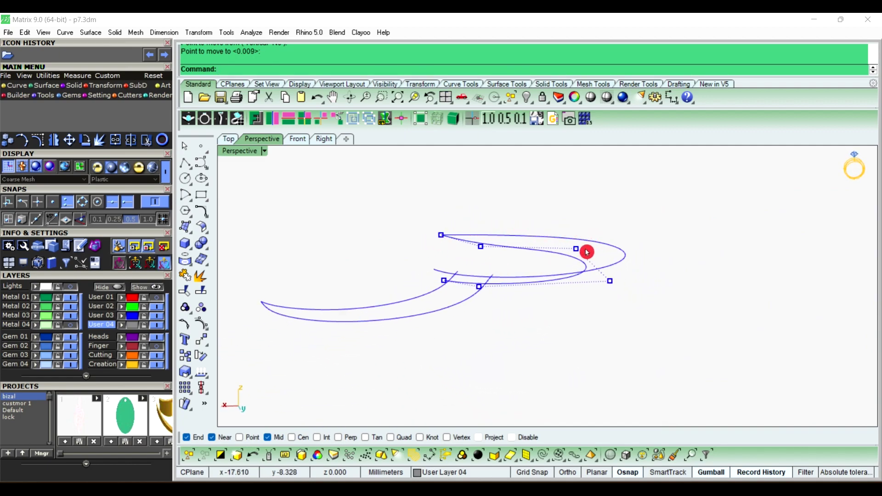
pyautogui.moveTo(587, 252)
pyautogui.mouseDown(button='right')
pyautogui.moveTo(583, 274)
pyautogui.moveTo(474, 244)
pyautogui.mouseUp(button='right')
pyautogui.scroll(2, 475, 244)
pyautogui.scroll(2, 447, 248)
pyautogui.scroll(2, 444, 243)
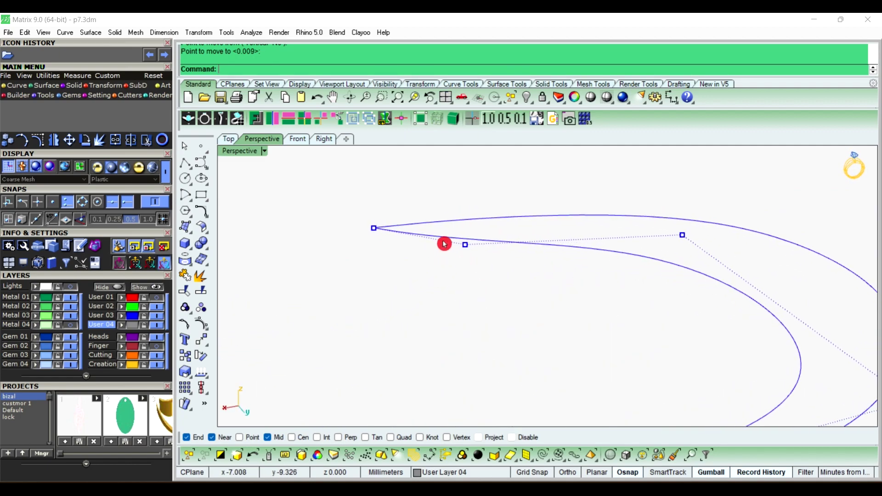
pyautogui.scroll(2, 444, 243)
pyautogui.click(478, 249)
pyautogui.moveTo(484, 290); pyautogui.dragTo(460, 250, button='right')
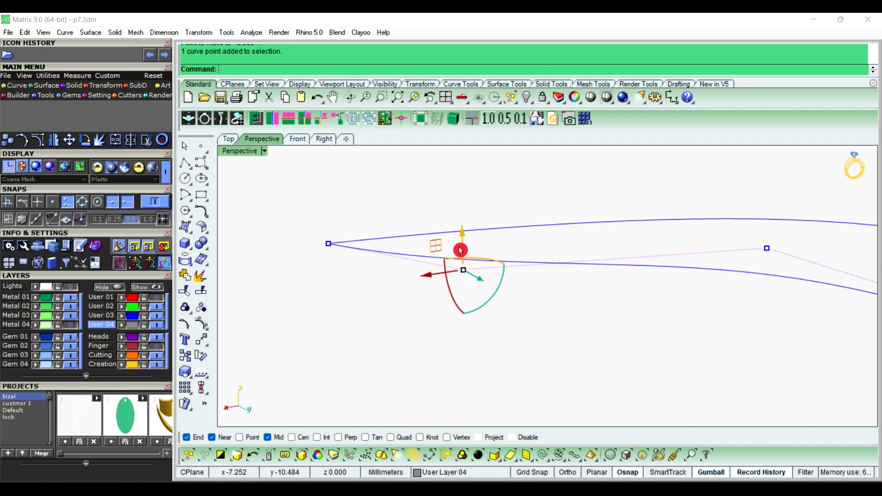
pyautogui.moveTo(462, 242); pyautogui.dragTo(464, 226)
pyautogui.click(487, 297)
pyautogui.moveTo(487, 297)
pyautogui.mouseDown(button='right')
pyautogui.moveTo(638, 289)
pyautogui.moveTo(360, 285)
pyautogui.moveTo(582, 296)
pyautogui.moveTo(478, 263)
pyautogui.moveTo(502, 310)
pyautogui.moveTo(717, 290)
pyautogui.moveTo(564, 315)
pyautogui.moveTo(376, 288)
pyautogui.mouseUp(button='right')
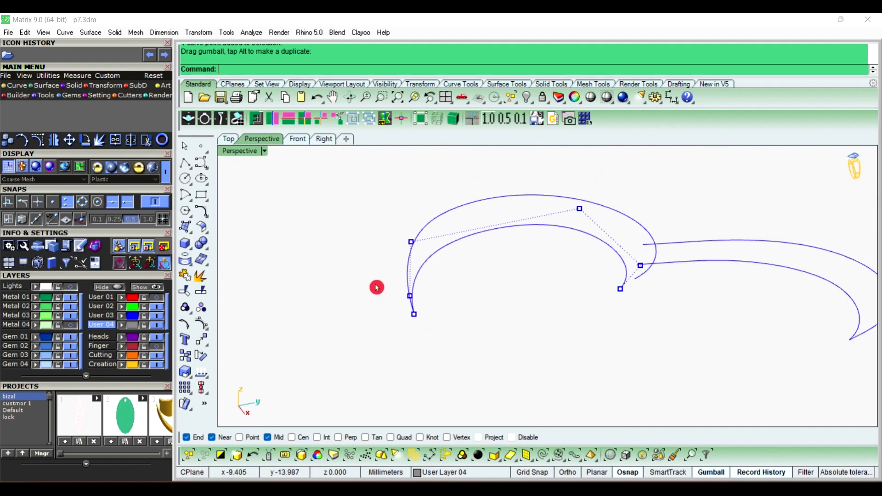
pyautogui.click(204, 327)
pyautogui.moveTo(370, 240)
pyautogui.mouseDown(button='right')
pyautogui.moveTo(471, 301)
pyautogui.moveTo(431, 307)
pyautogui.moveTo(630, 260)
pyautogui.moveTo(606, 238)
pyautogui.moveTo(591, 248)
pyautogui.mouseUp(button='right')
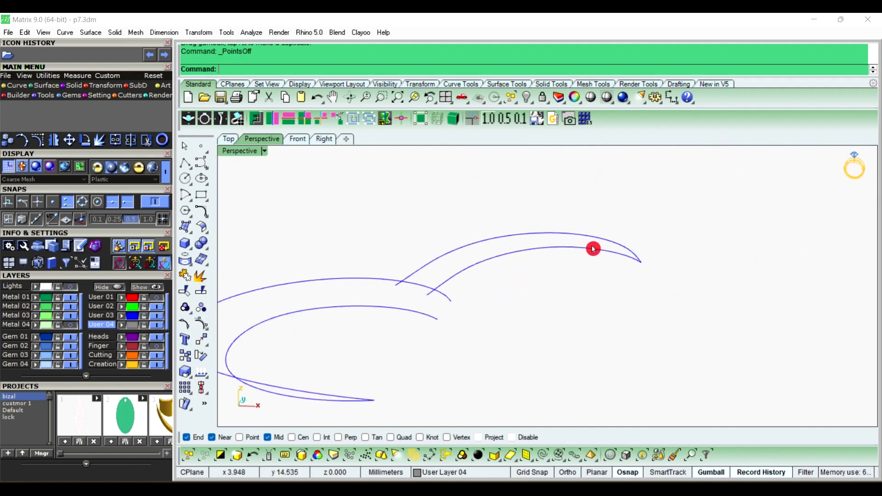
# Lower one right-lobe curve by 1 mm in Z
pyautogui.click(592, 250)
pyautogui.click(542, 235)
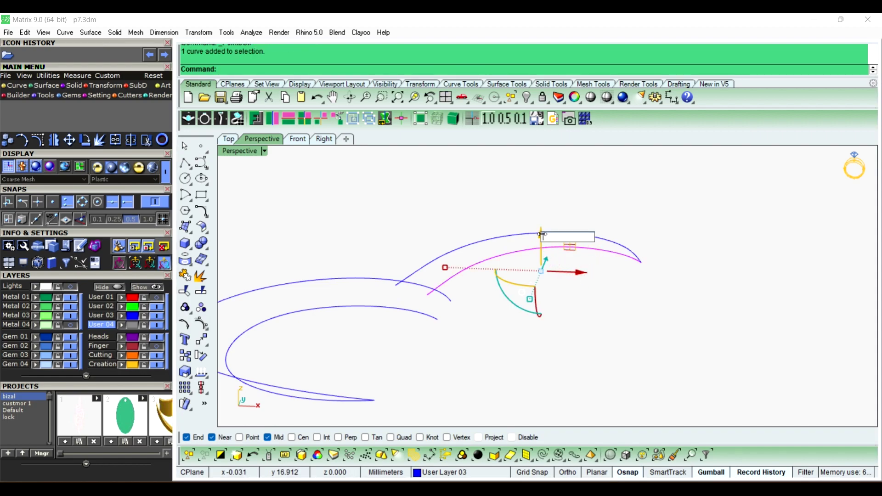
pyautogui.write('-1')
pyautogui.press('Return')
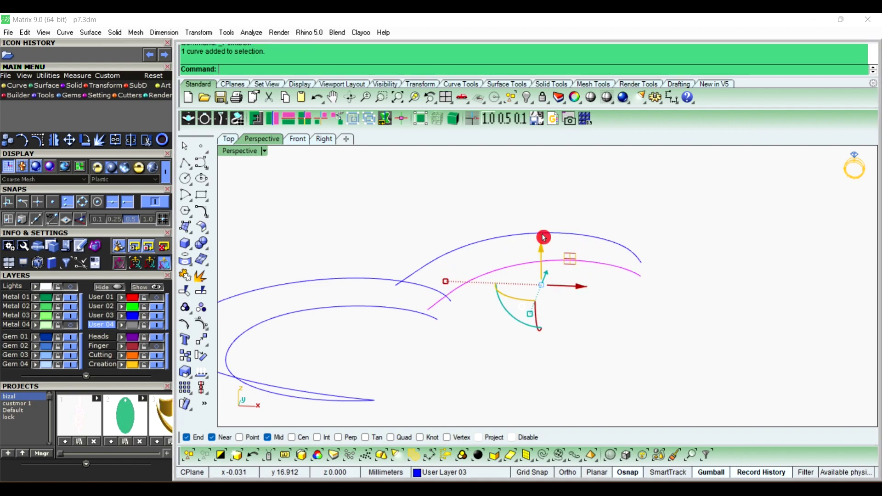
pyautogui.click(684, 326)
# Snap the right inner arc's end control point onto the other curve's end
pyautogui.click(626, 275)
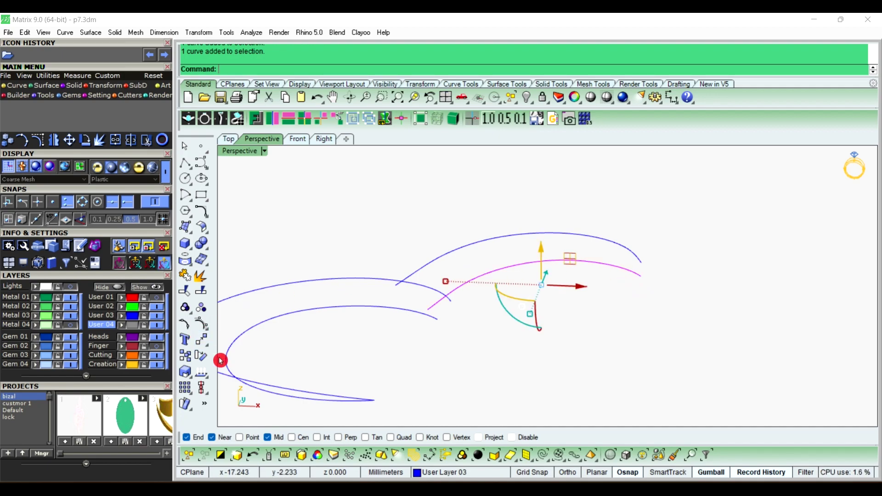
pyautogui.click(200, 328)
pyautogui.moveTo(622, 266); pyautogui.dragTo(604, 253, button='right')
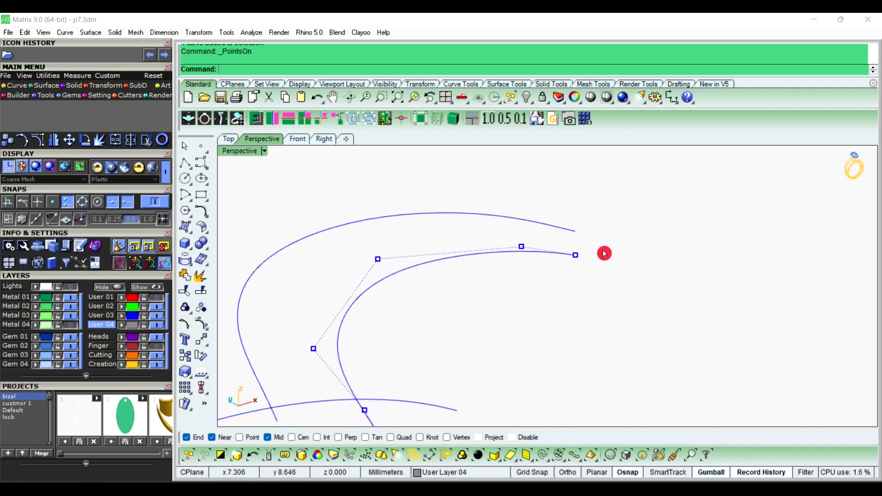
pyautogui.click(577, 256)
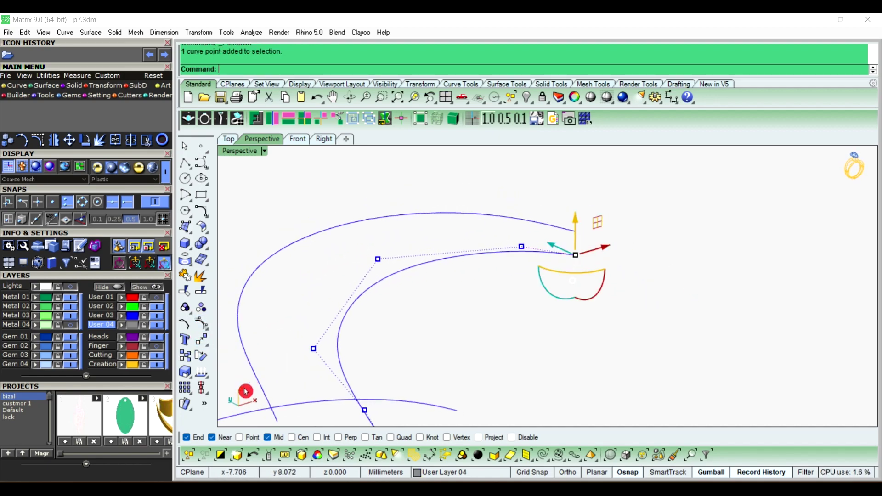
pyautogui.click(202, 343)
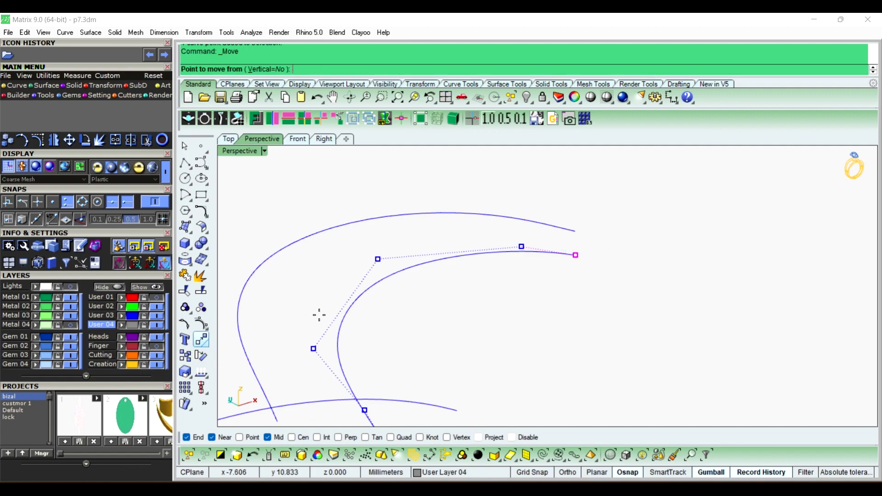
pyautogui.click(577, 255)
pyautogui.click(574, 238)
# Raise a control point near the right arc's tip, then hide control points
pyautogui.moveTo(702, 313)
pyautogui.mouseDown(button='right')
pyautogui.moveTo(604, 301)
pyautogui.moveTo(628, 302)
pyautogui.mouseUp(button='right')
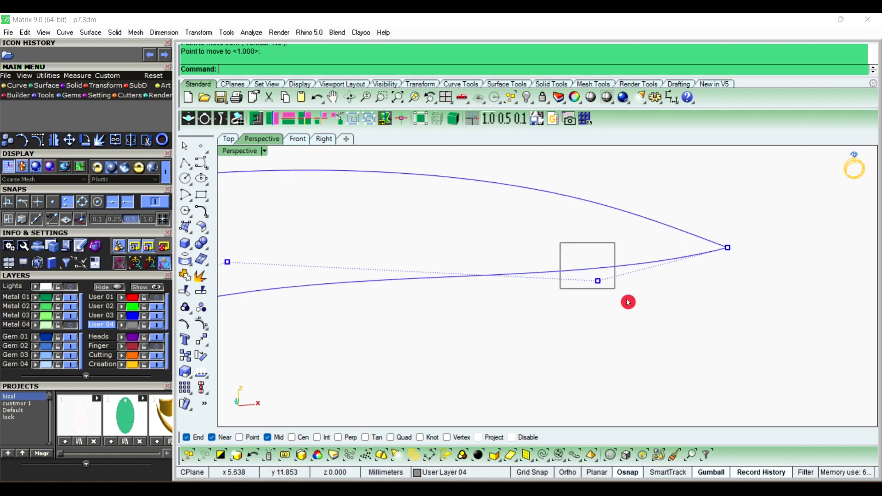
pyautogui.moveTo(627, 302); pyautogui.dragTo(614, 288)
pyautogui.moveTo(601, 257); pyautogui.dragTo(597, 228)
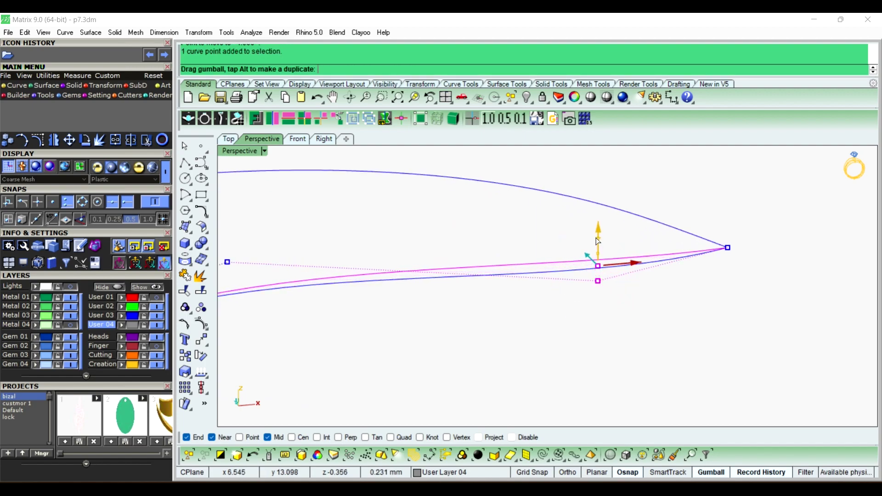
pyautogui.click(727, 315)
pyautogui.moveTo(691, 246)
pyautogui.mouseDown(button='right')
pyautogui.moveTo(597, 292)
pyautogui.moveTo(764, 267)
pyautogui.moveTo(688, 318)
pyautogui.moveTo(573, 299)
pyautogui.moveTo(577, 278)
pyautogui.moveTo(621, 253)
pyautogui.moveTo(706, 268)
pyautogui.moveTo(532, 319)
pyautogui.moveTo(608, 339)
pyautogui.moveTo(504, 303)
pyautogui.moveTo(510, 270)
pyautogui.moveTo(543, 339)
pyautogui.moveTo(563, 307)
pyautogui.moveTo(492, 287)
pyautogui.moveTo(529, 326)
pyautogui.moveTo(473, 253)
pyautogui.moveTo(555, 335)
pyautogui.moveTo(508, 315)
pyautogui.mouseUp(button='right')
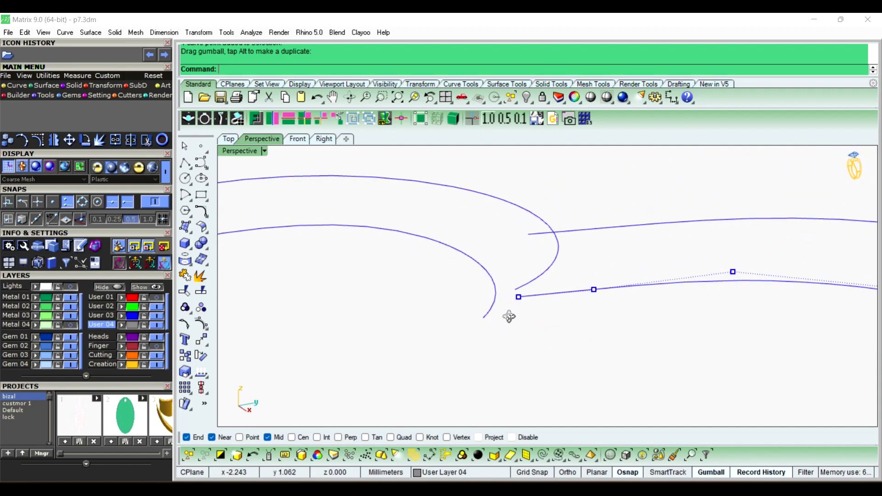
pyautogui.moveTo(498, 242)
pyautogui.mouseDown(button='right')
pyautogui.moveTo(579, 262)
pyautogui.moveTo(490, 319)
pyautogui.moveTo(449, 297)
pyautogui.moveTo(448, 240)
pyautogui.moveTo(471, 342)
pyautogui.mouseUp(button='right')
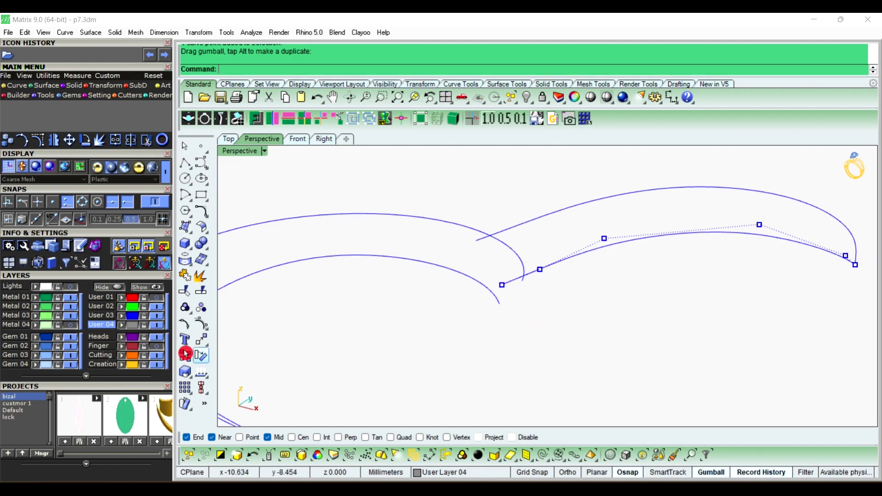
pyautogui.click(200, 326)
pyautogui.moveTo(537, 225)
pyautogui.mouseDown(button='right')
pyautogui.moveTo(545, 225)
pyautogui.moveTo(527, 276)
pyautogui.moveTo(470, 293)
pyautogui.mouseUp(button='right')
pyautogui.write('Lo')
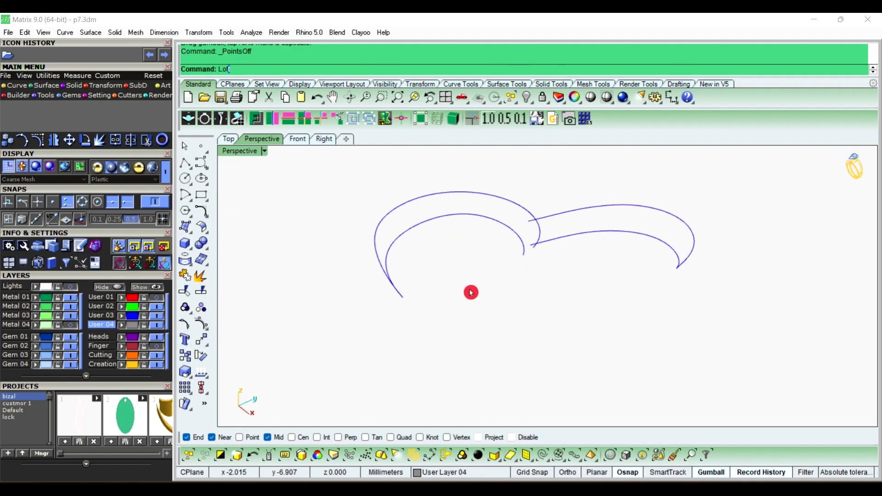
# Loft a surface between the left lobe's two blue curves
pyautogui.write('t')
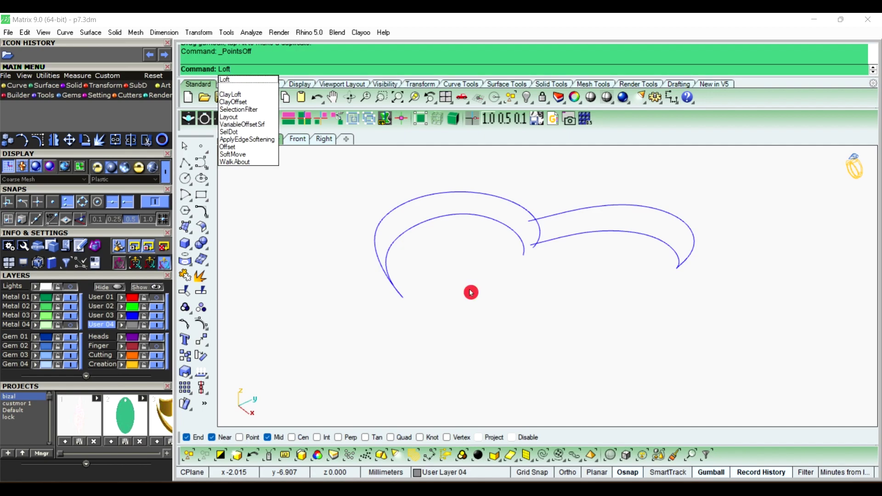
pyautogui.rightClick(471, 292)
pyautogui.click(478, 215)
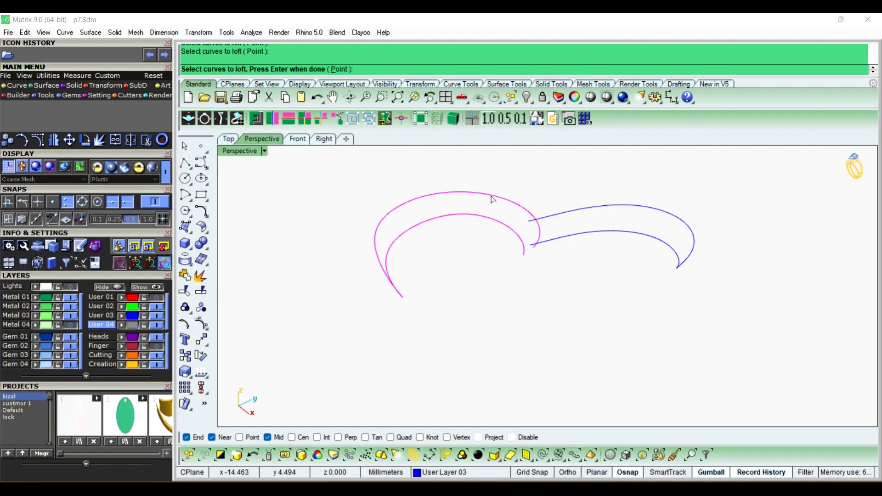
pyautogui.press('Return')
pyautogui.press('Return')
# Loft a surface between the right lobe's lower and upper curves
pyautogui.rightClick(591, 271)
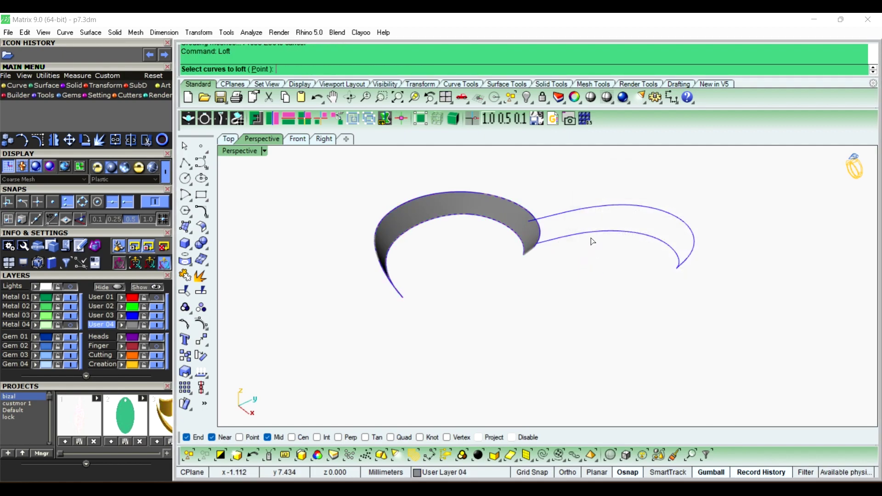
pyautogui.click(592, 235)
pyautogui.click(592, 213)
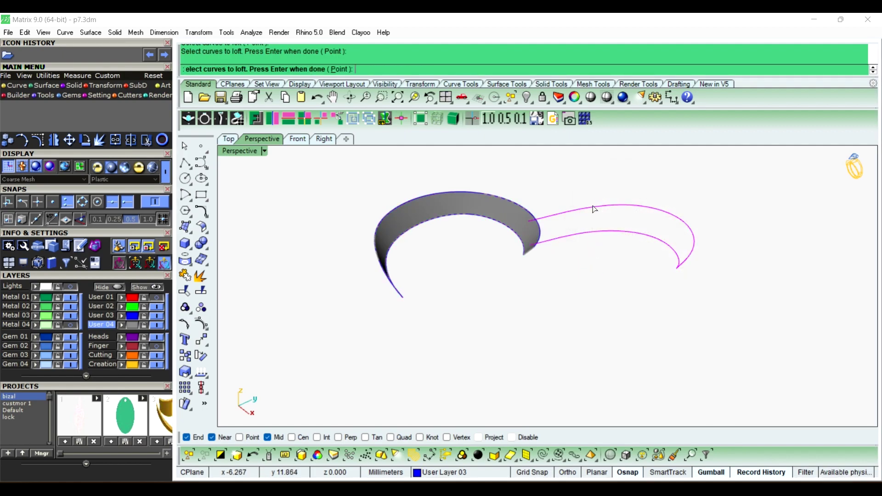
pyautogui.rightClick(591, 212)
pyautogui.press('Return')
pyautogui.moveTo(553, 293)
pyautogui.mouseDown(button='right')
pyautogui.moveTo(502, 238)
pyautogui.moveTo(532, 250)
pyautogui.moveTo(549, 295)
pyautogui.moveTo(525, 239)
pyautogui.moveTo(532, 263)
pyautogui.moveTo(520, 281)
pyautogui.moveTo(531, 315)
pyautogui.moveTo(526, 275)
pyautogui.moveTo(541, 246)
pyautogui.moveTo(493, 232)
pyautogui.mouseUp(button='right')
pyautogui.click(493, 233)
pyautogui.write('Of')
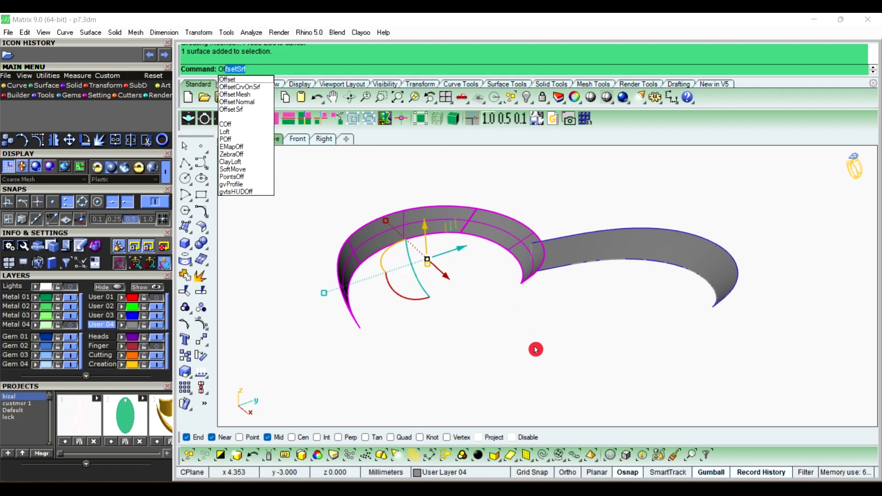
# Offset the left band into a solid with the direction flipped
pyautogui.press('Return')
pyautogui.click(522, 252)
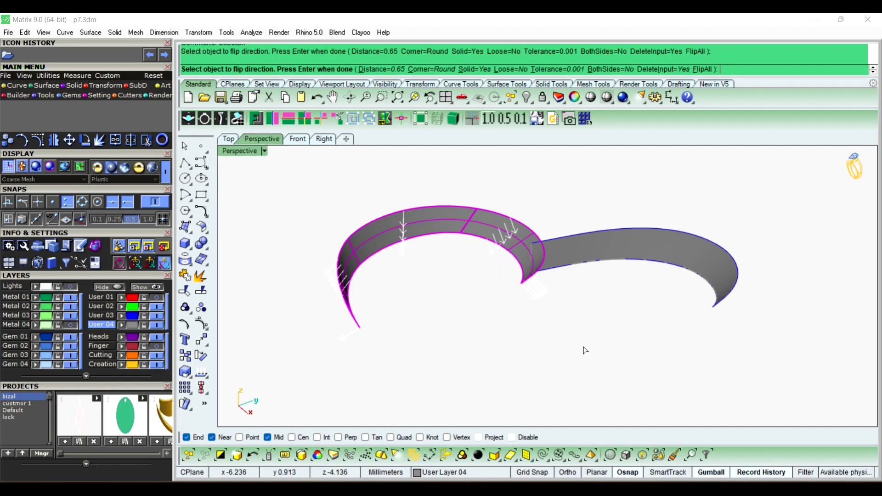
pyautogui.write('1')
pyautogui.press('Return')
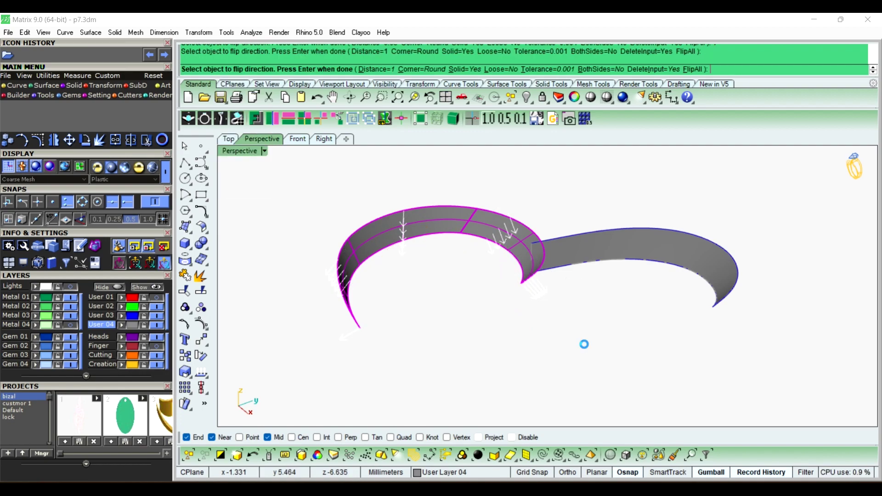
# Offset the right band into a solid and inspect the join between bands
pyautogui.click(589, 254)
pyautogui.press('Return')
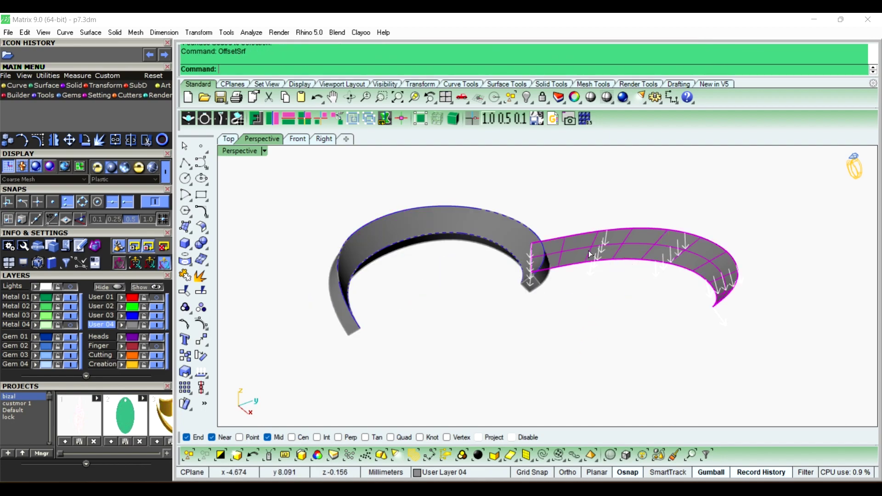
pyautogui.press('Return')
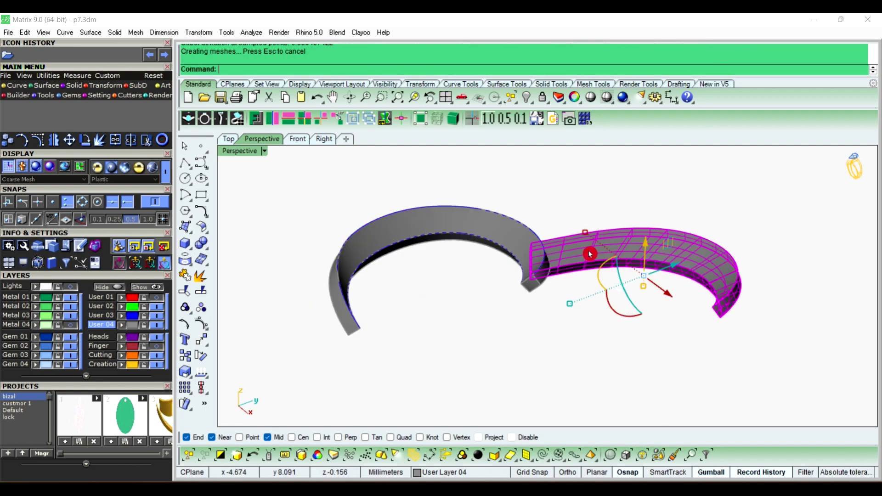
pyautogui.click(567, 333)
pyautogui.scroll(3, 540, 263)
pyautogui.moveTo(540, 263)
pyautogui.mouseDown(button='right')
pyautogui.moveTo(510, 250)
pyautogui.moveTo(557, 231)
pyautogui.mouseUp(button='right')
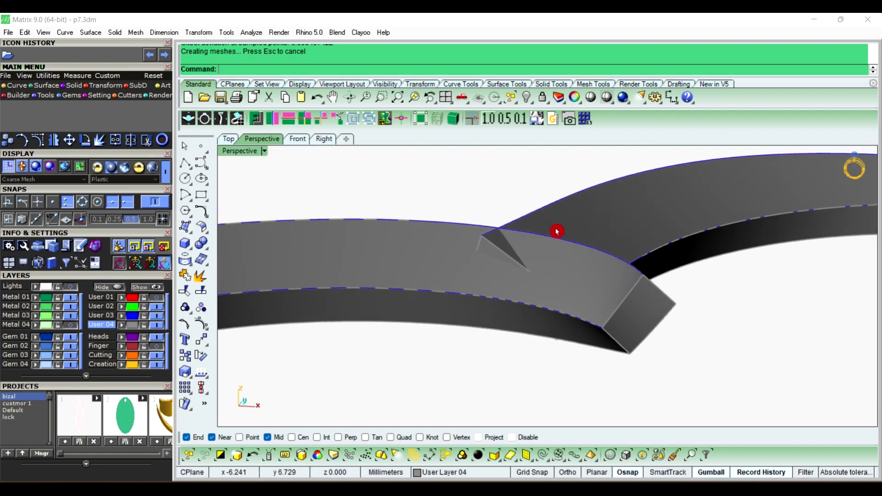
pyautogui.moveTo(504, 226)
pyautogui.mouseDown(button='right')
pyautogui.moveTo(568, 250)
pyautogui.moveTo(573, 302)
pyautogui.moveTo(524, 241)
pyautogui.moveTo(600, 315)
pyautogui.moveTo(571, 227)
pyautogui.moveTo(601, 252)
pyautogui.moveTo(576, 325)
pyautogui.moveTo(504, 275)
pyautogui.moveTo(534, 284)
pyautogui.moveTo(575, 316)
pyautogui.moveTo(571, 258)
pyautogui.moveTo(580, 307)
pyautogui.moveTo(705, 286)
pyautogui.mouseUp(button='right')
pyautogui.scroll(1, 525, 241)
pyautogui.moveTo(496, 304)
pyautogui.mouseDown(button='right')
pyautogui.moveTo(528, 275)
pyautogui.moveTo(502, 183)
pyautogui.mouseUp(button='right')
pyautogui.scroll(-3, 478, 271)
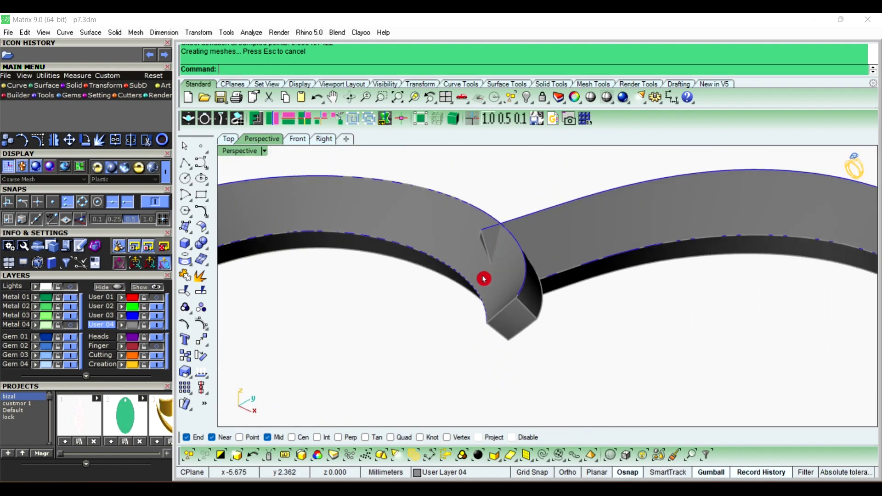
# Delete both band solids, leaving the edge curves
pyautogui.click(450, 240)
pyautogui.press('Delete')
pyautogui.click(601, 240)
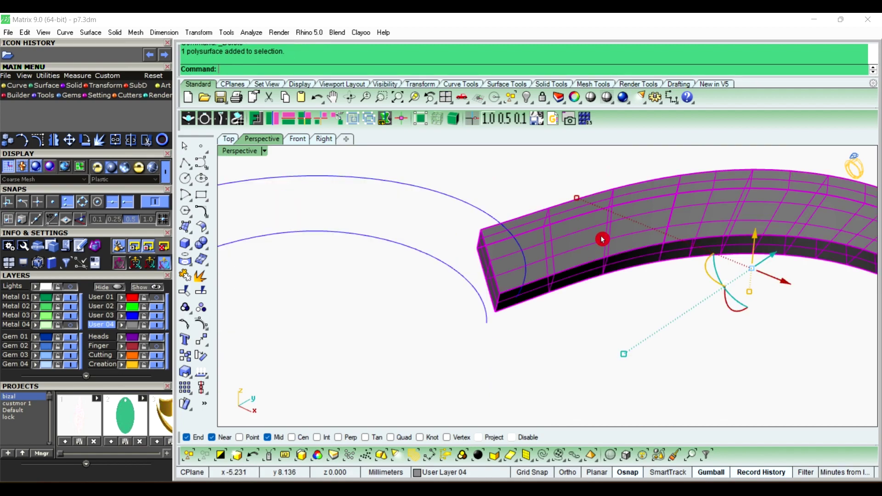
pyautogui.press('Delete')
pyautogui.moveTo(470, 248)
pyautogui.mouseDown(button='right')
pyautogui.moveTo(486, 234)
pyautogui.moveTo(563, 219)
pyautogui.moveTo(508, 240)
pyautogui.moveTo(503, 265)
pyautogui.moveTo(488, 232)
pyautogui.mouseUp(button='right')
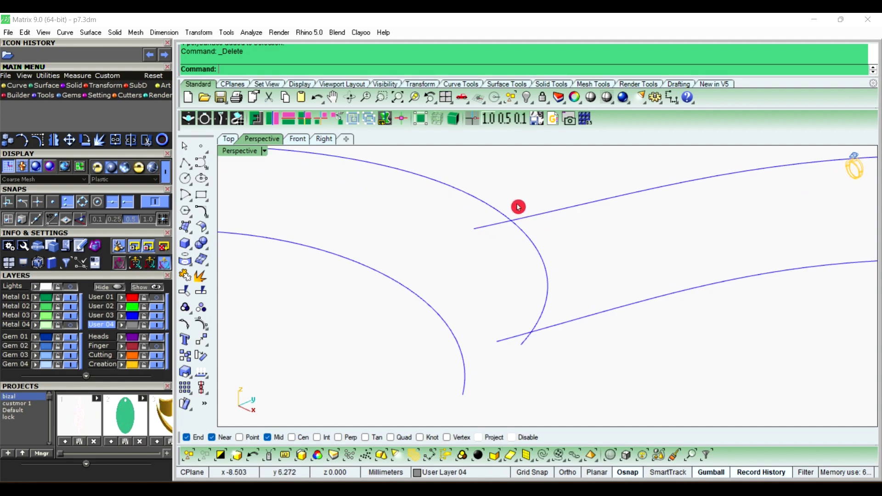
# Lower the upper-right curve's end point by 0.3 instead of 0.5
pyautogui.click(485, 230)
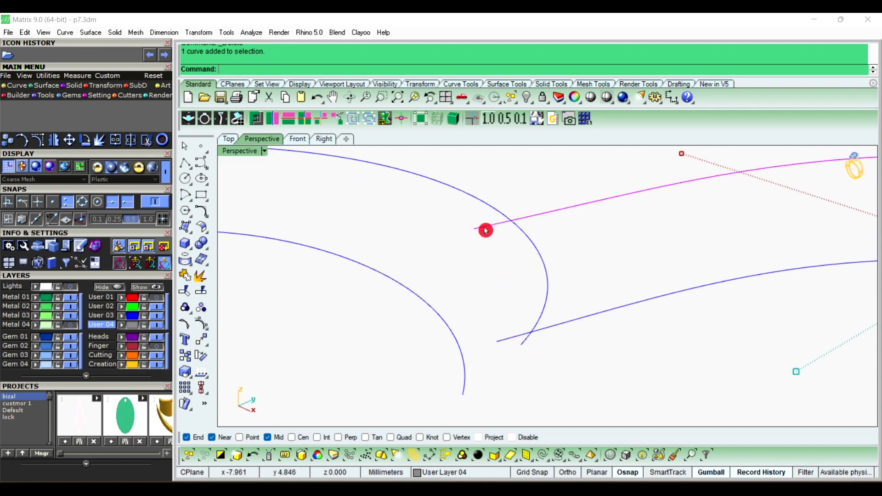
pyautogui.click(200, 324)
pyautogui.moveTo(515, 279)
pyautogui.mouseDown(button='right')
pyautogui.moveTo(528, 239)
pyautogui.moveTo(485, 249)
pyautogui.mouseUp(button='right')
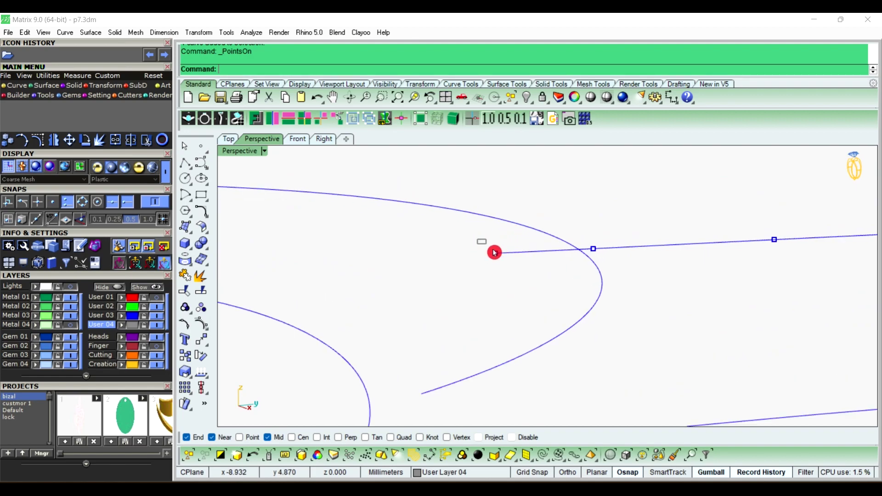
pyautogui.click(495, 253)
pyautogui.click(498, 226)
pyautogui.write('-5')
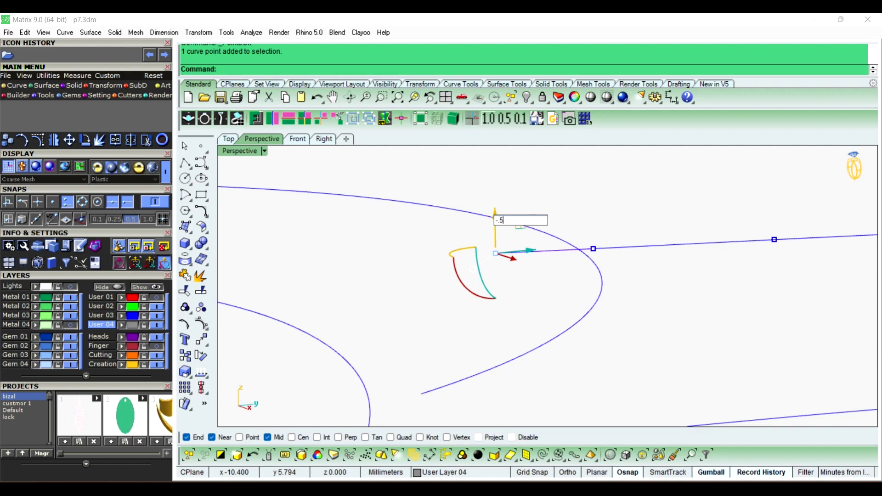
pyautogui.press('Return')
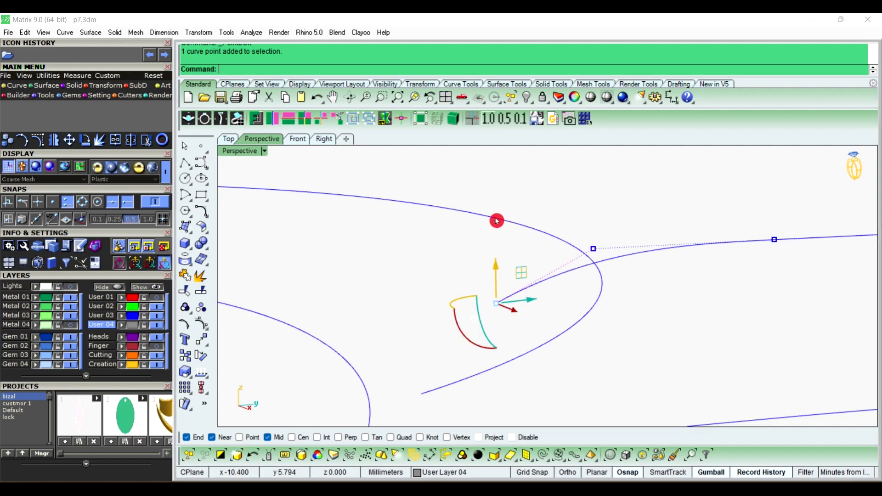
pyautogui.hotkey('ctrl', 'z')
pyautogui.click(495, 218)
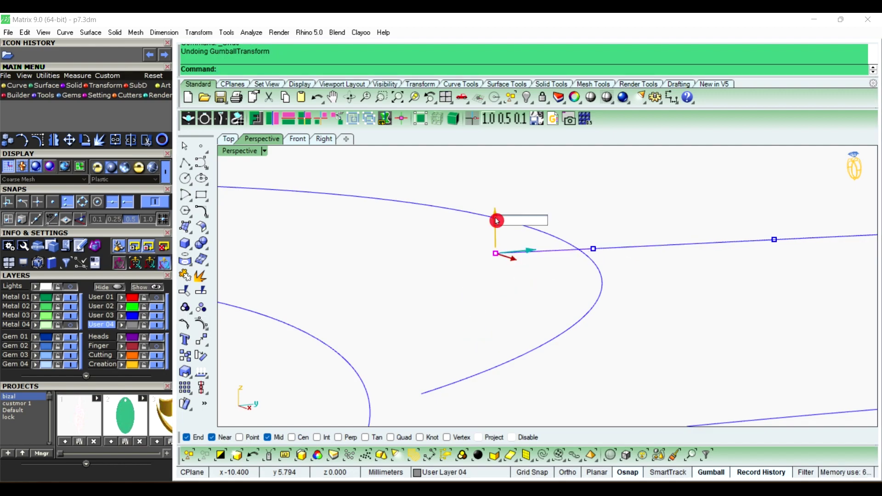
pyautogui.write('-3')
pyautogui.press('Return')
pyautogui.click(497, 220)
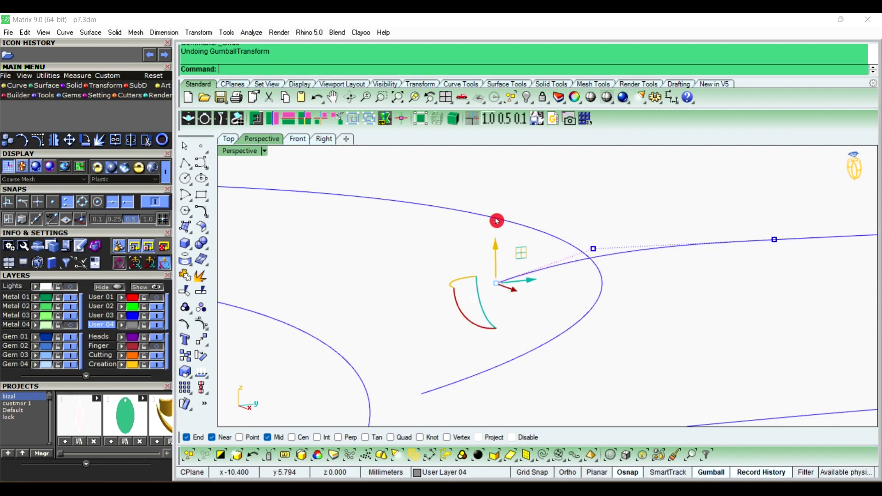
pyautogui.click(668, 295)
# Move another curve's end control point down 1 unit
pyautogui.moveTo(668, 295)
pyautogui.mouseDown(button='right')
pyautogui.moveTo(679, 271)
pyautogui.moveTo(654, 272)
pyautogui.mouseUp(button='right')
pyautogui.click(633, 265)
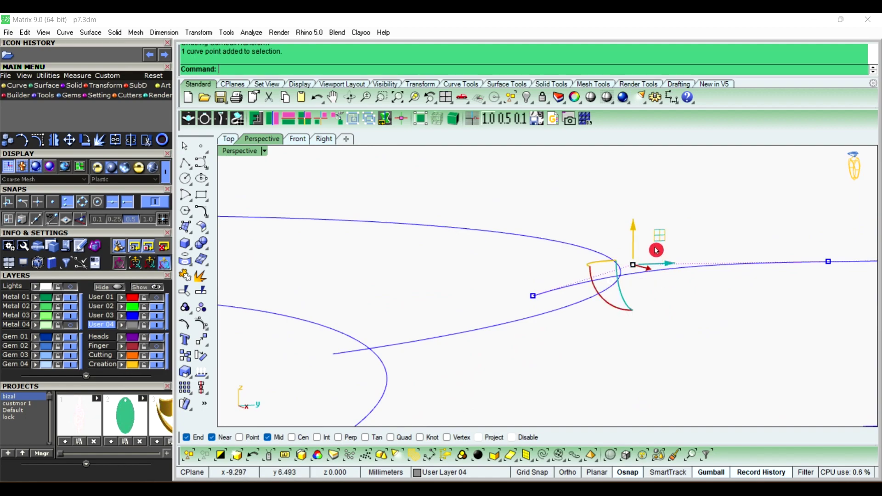
pyautogui.click(633, 227)
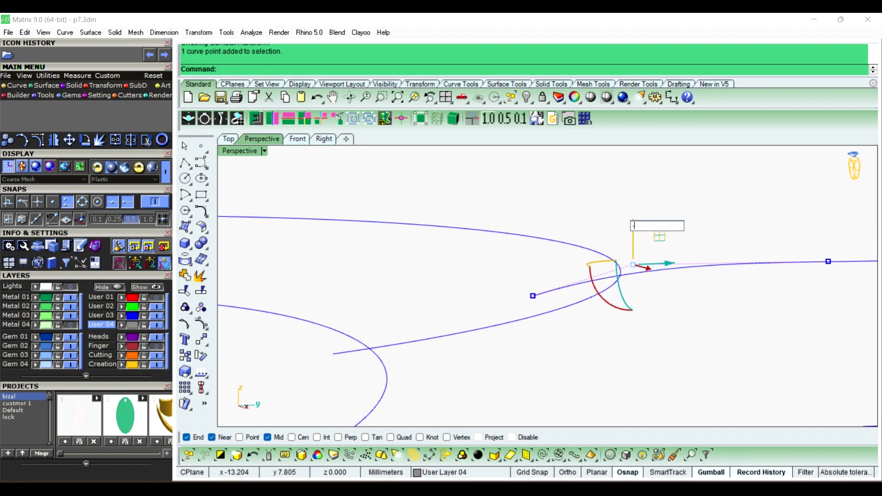
pyautogui.write('-1')
pyautogui.press('Return')
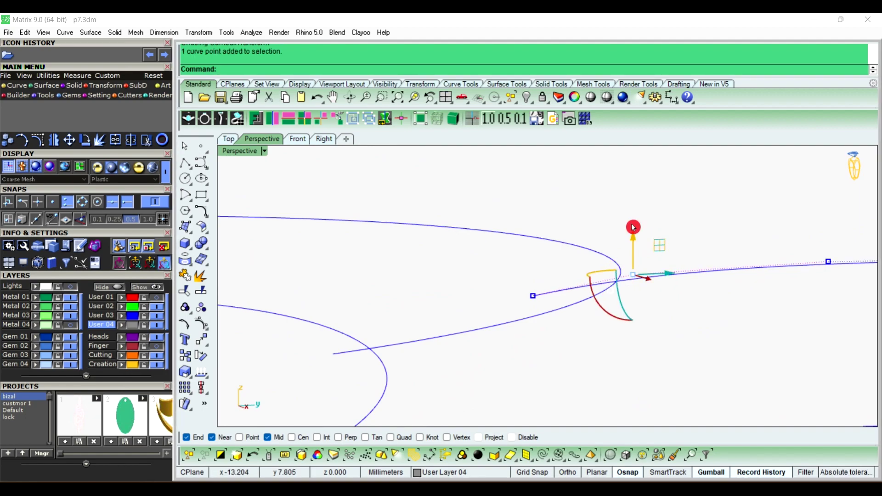
pyautogui.moveTo(618, 188)
pyautogui.mouseDown(button='right')
pyautogui.moveTo(739, 236)
pyautogui.moveTo(557, 252)
pyautogui.mouseUp(button='right')
# Raise the lower curve's end point by 0.5 and move another end point by 2
pyautogui.click(572, 330)
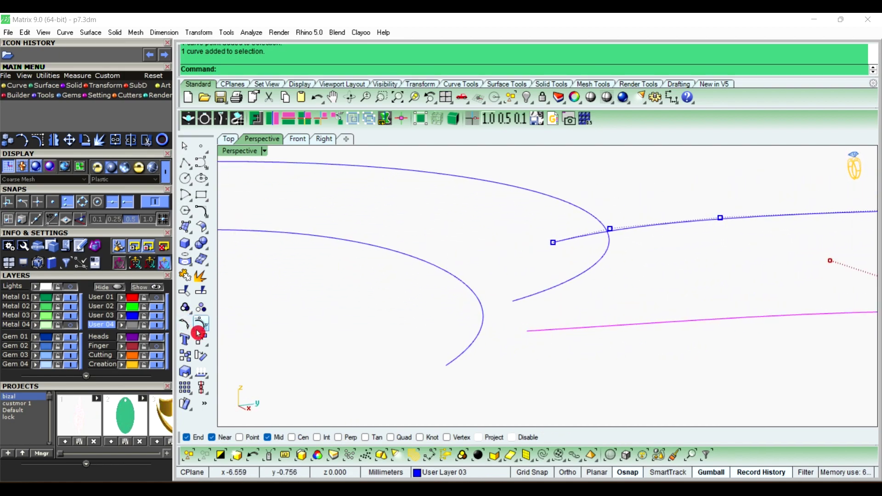
pyautogui.click(198, 332)
pyautogui.click(527, 330)
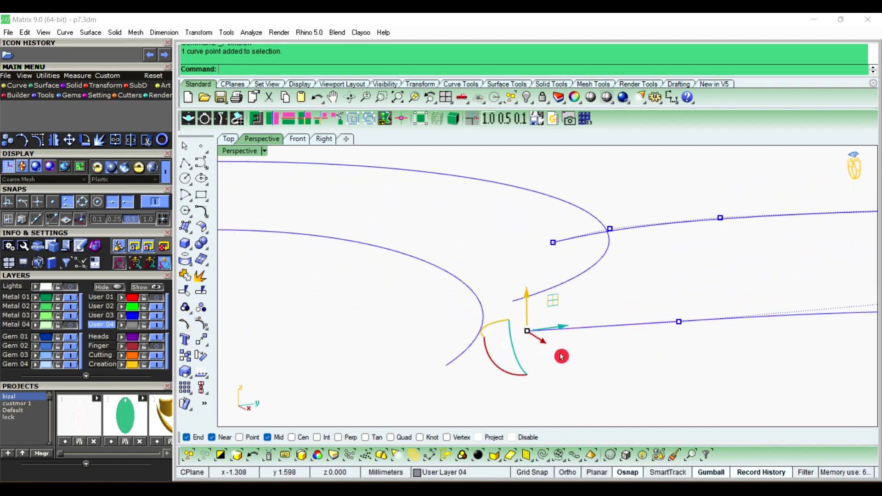
pyautogui.click(528, 303)
pyautogui.write('5')
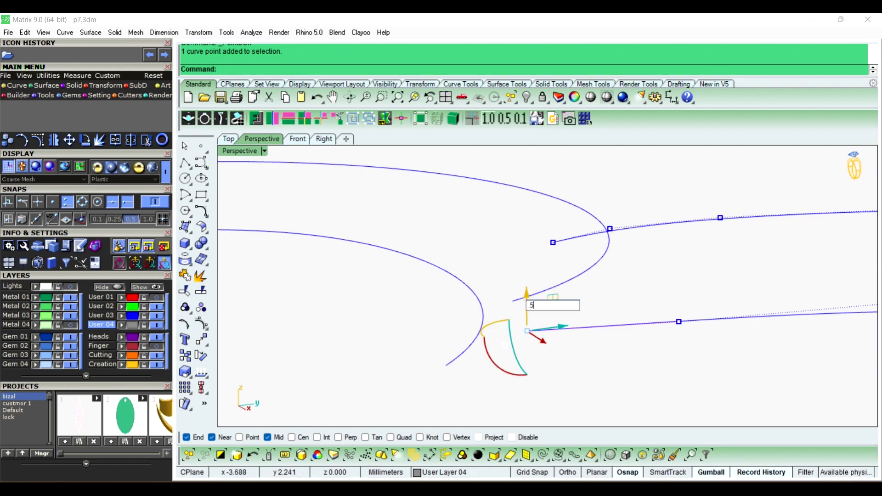
pyautogui.press('Return')
pyautogui.click(635, 339)
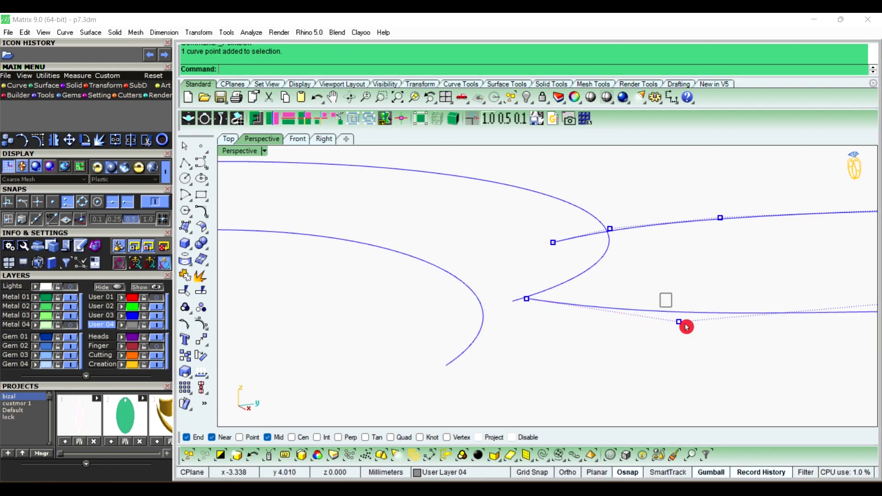
pyautogui.click(679, 322)
pyautogui.click(682, 288)
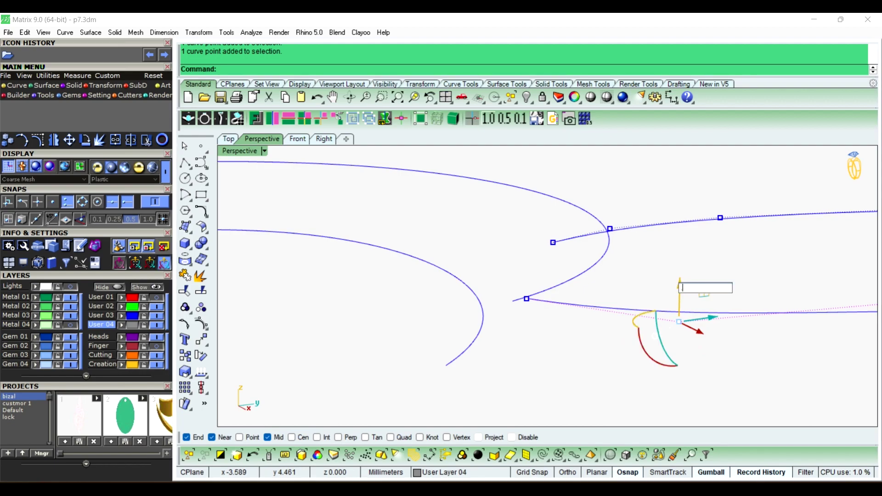
pyautogui.write('2')
pyautogui.press('Return')
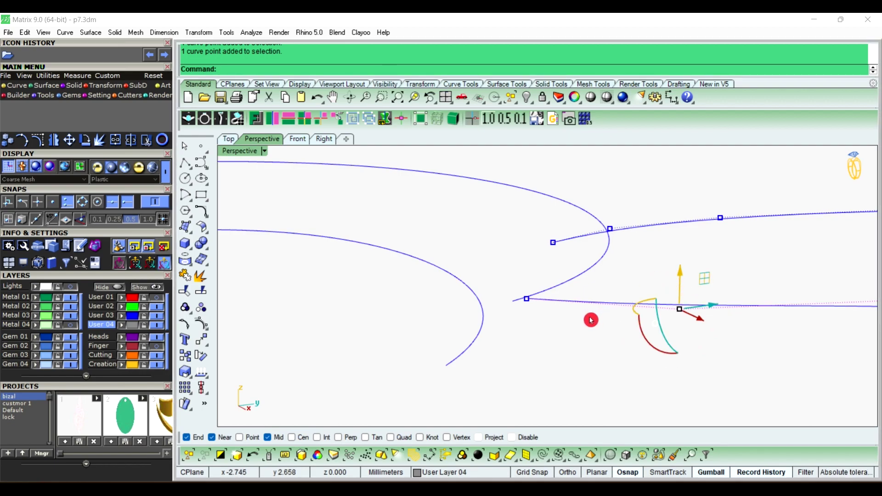
pyautogui.moveTo(590, 317)
pyautogui.mouseDown(button='right')
pyautogui.moveTo(505, 274)
pyautogui.moveTo(578, 275)
pyautogui.moveTo(699, 252)
pyautogui.moveTo(549, 265)
pyautogui.moveTo(433, 254)
pyautogui.moveTo(634, 232)
pyautogui.moveTo(756, 232)
pyautogui.moveTo(685, 307)
pyautogui.moveTo(478, 289)
pyautogui.moveTo(241, 304)
pyautogui.mouseUp(button='right')
# Hide control points and loft a surface between the inner and outer right curves
pyautogui.rightClick(202, 324)
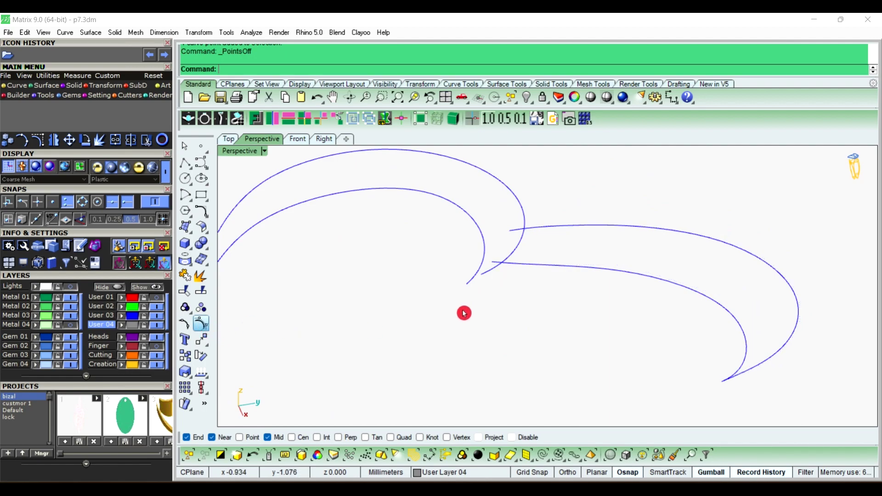
pyautogui.moveTo(465, 312); pyautogui.dragTo(551, 303, button='right')
pyautogui.click(557, 257)
pyautogui.write('Lof')
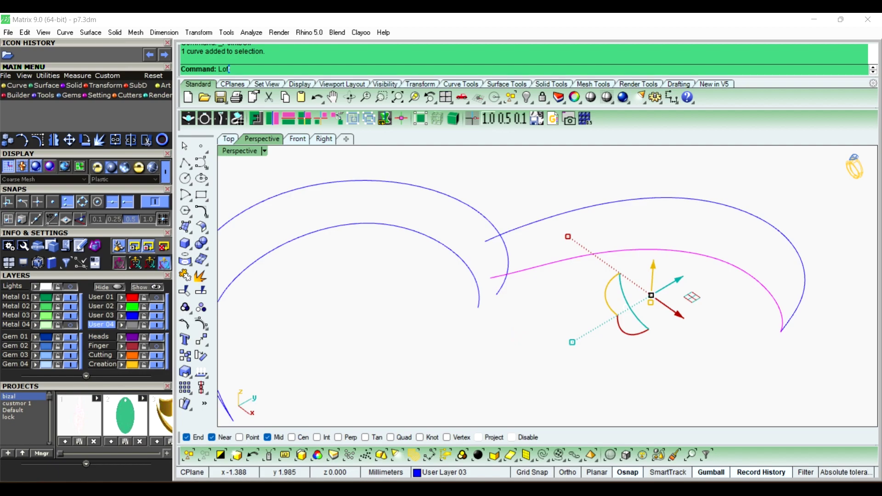
pyautogui.write('t')
pyautogui.rightClick(527, 322)
pyautogui.click(544, 267)
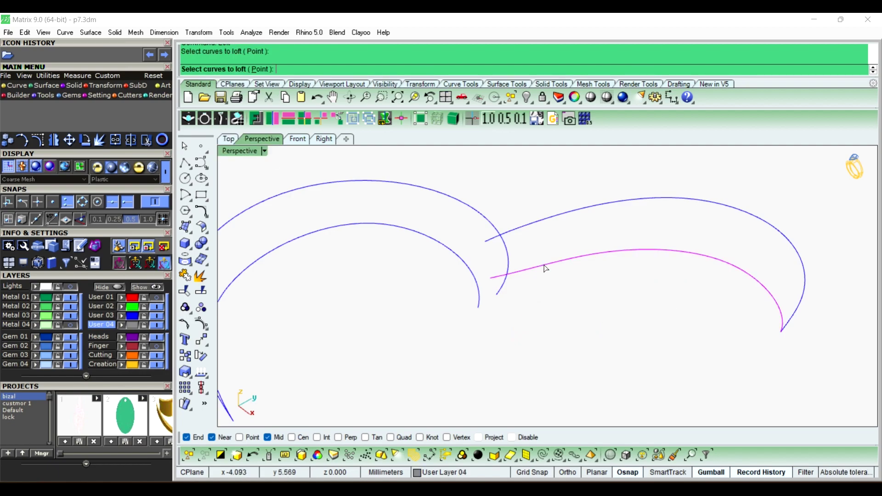
pyautogui.click(545, 223)
pyautogui.press('Return')
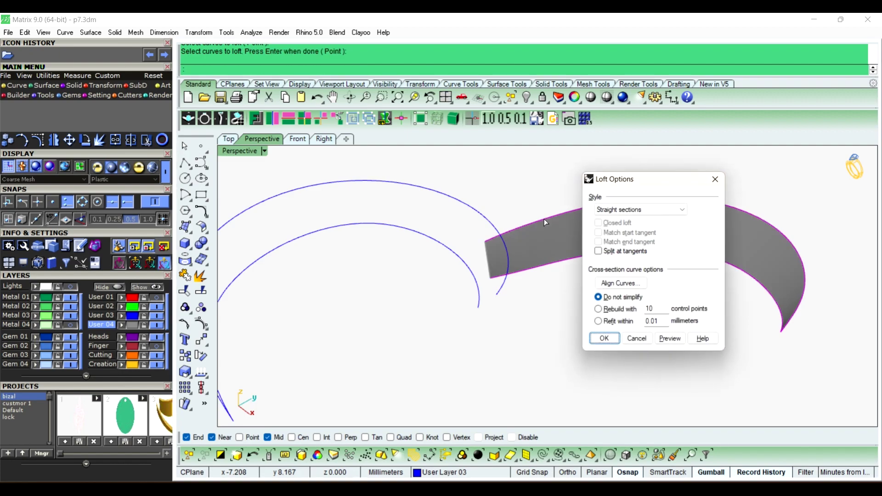
pyautogui.press('Return')
# Loft a surface between the inner and outer left curves
pyautogui.rightClick(471, 236)
pyautogui.click(440, 245)
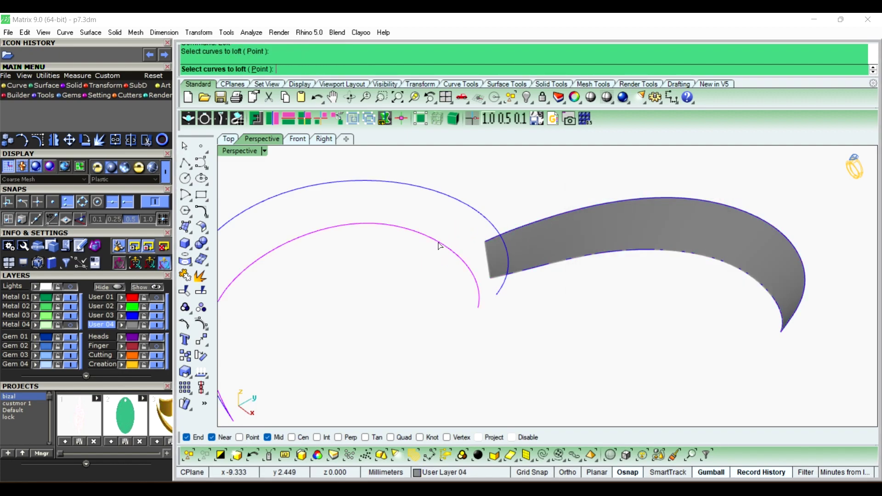
pyautogui.click(486, 213)
pyautogui.press('Return')
pyautogui.press('Return')
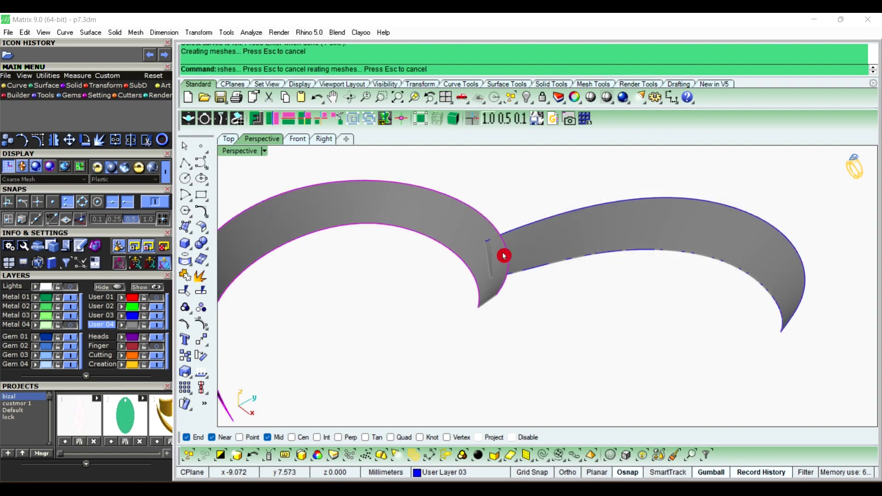
pyautogui.moveTo(503, 256)
pyautogui.mouseDown(button='right')
pyautogui.moveTo(591, 320)
pyautogui.moveTo(561, 335)
pyautogui.moveTo(475, 256)
pyautogui.moveTo(508, 269)
pyautogui.moveTo(468, 225)
pyautogui.moveTo(555, 305)
pyautogui.moveTo(566, 349)
pyautogui.moveTo(472, 263)
pyautogui.mouseUp(button='right')
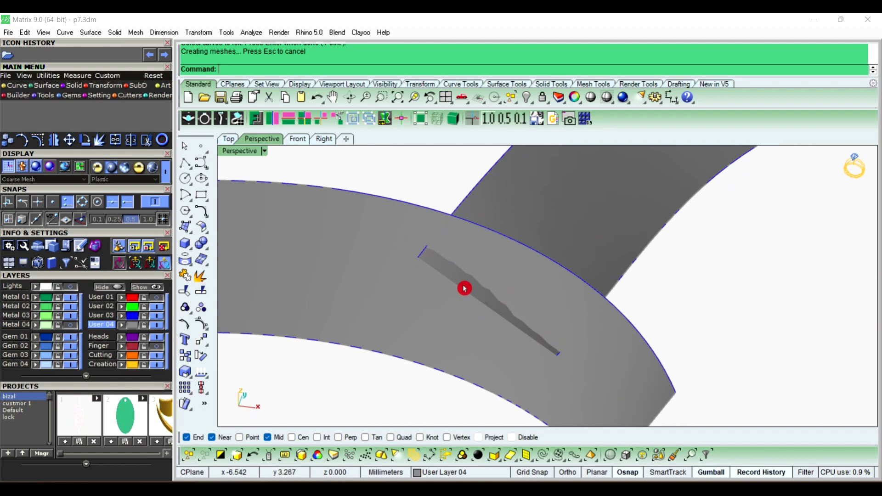
# Offset the left lofted band into a thickened solid
pyautogui.moveTo(514, 318)
pyautogui.mouseDown(button='right')
pyautogui.moveTo(439, 285)
pyautogui.moveTo(448, 249)
pyautogui.moveTo(418, 273)
pyautogui.mouseUp(button='right')
pyautogui.click(451, 339)
pyautogui.write('Of')
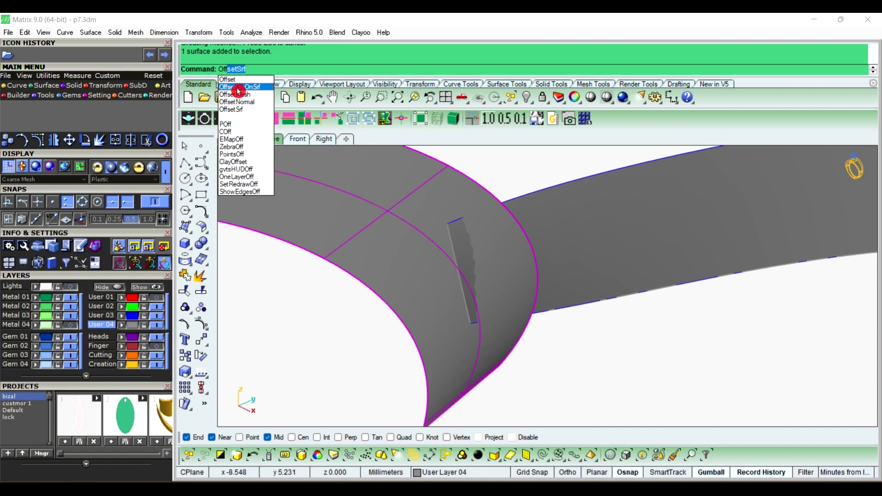
pyautogui.click(255, 112)
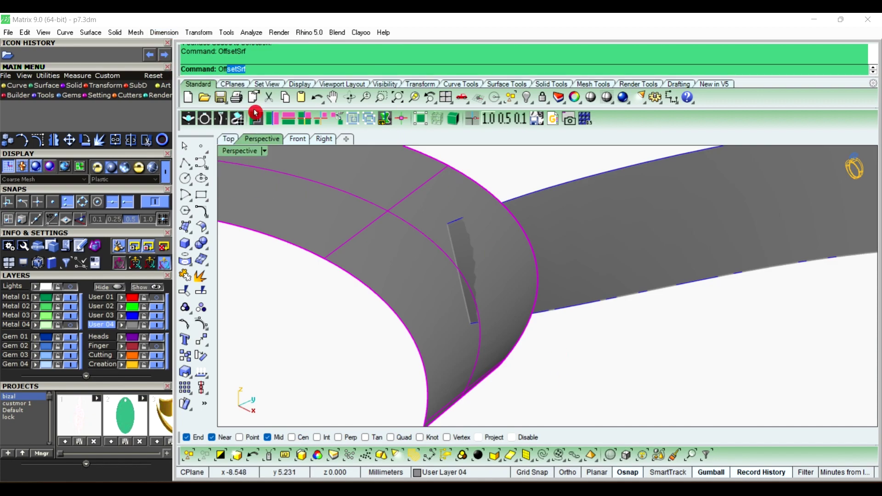
pyautogui.rightClick(451, 329)
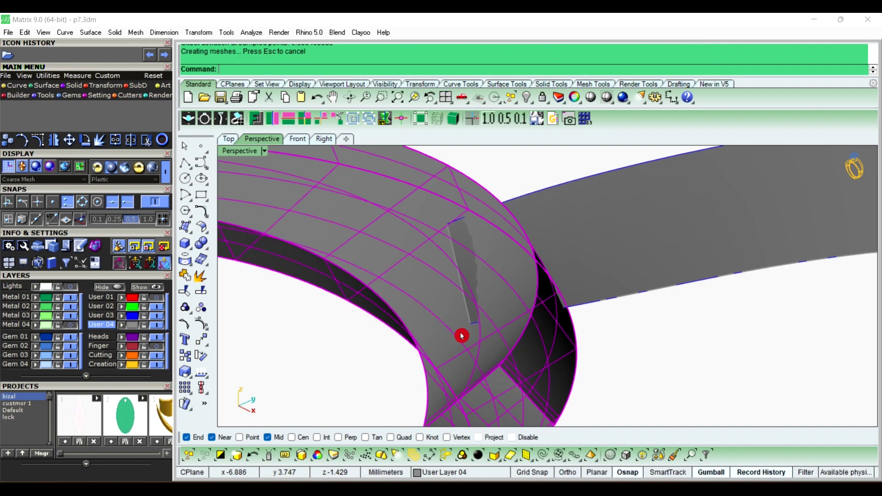
# Offset the right lofted band into a thickened solid as well
pyautogui.click(628, 269)
pyautogui.rightClick(628, 269)
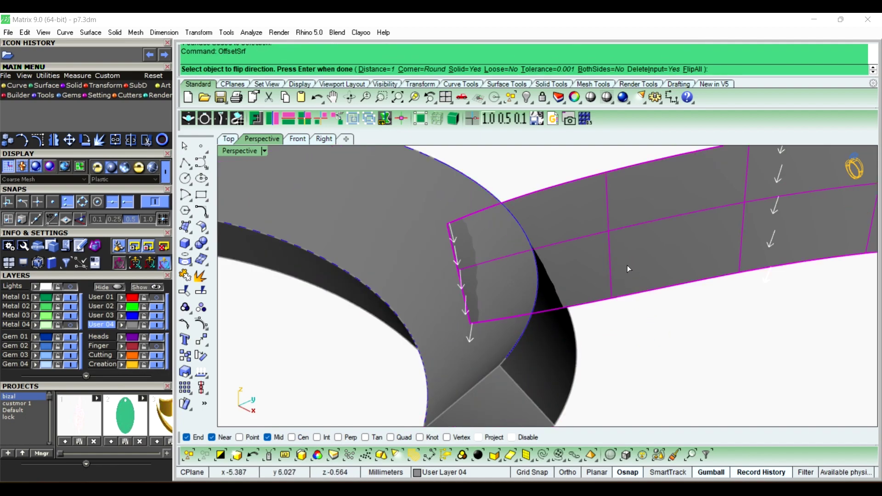
pyautogui.rightClick(628, 269)
pyautogui.moveTo(628, 268)
pyautogui.mouseDown(button='right')
pyautogui.moveTo(501, 346)
pyautogui.moveTo(515, 240)
pyautogui.moveTo(511, 303)
pyautogui.moveTo(509, 191)
pyautogui.moveTo(535, 279)
pyautogui.moveTo(578, 315)
pyautogui.moveTo(667, 278)
pyautogui.moveTo(708, 239)
pyautogui.moveTo(492, 330)
pyautogui.moveTo(586, 339)
pyautogui.mouseUp(button='right')
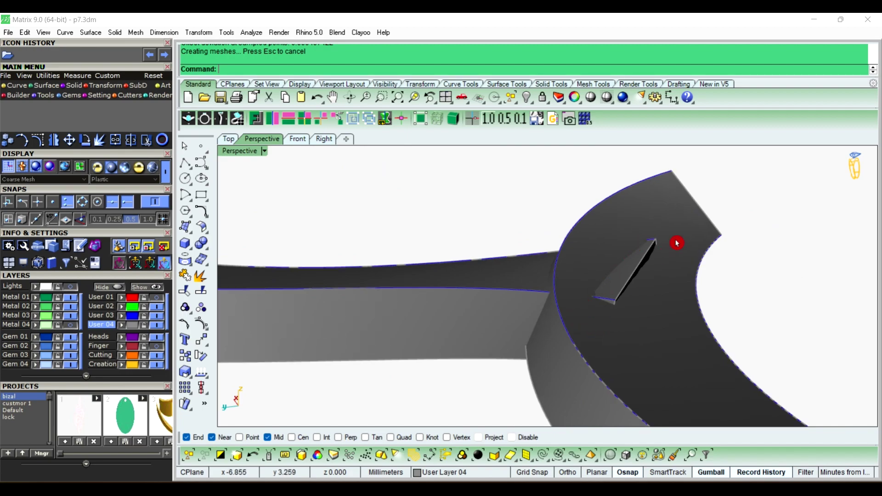
pyautogui.moveTo(636, 262)
pyautogui.mouseDown(button='right')
pyautogui.moveTo(479, 295)
pyautogui.moveTo(388, 292)
pyautogui.moveTo(393, 262)
pyautogui.moveTo(492, 294)
pyautogui.moveTo(476, 257)
pyautogui.moveTo(484, 228)
pyautogui.moveTo(505, 211)
pyautogui.moveTo(571, 236)
pyautogui.moveTo(536, 238)
pyautogui.moveTo(528, 260)
pyautogui.moveTo(495, 249)
pyautogui.mouseUp(button='right')
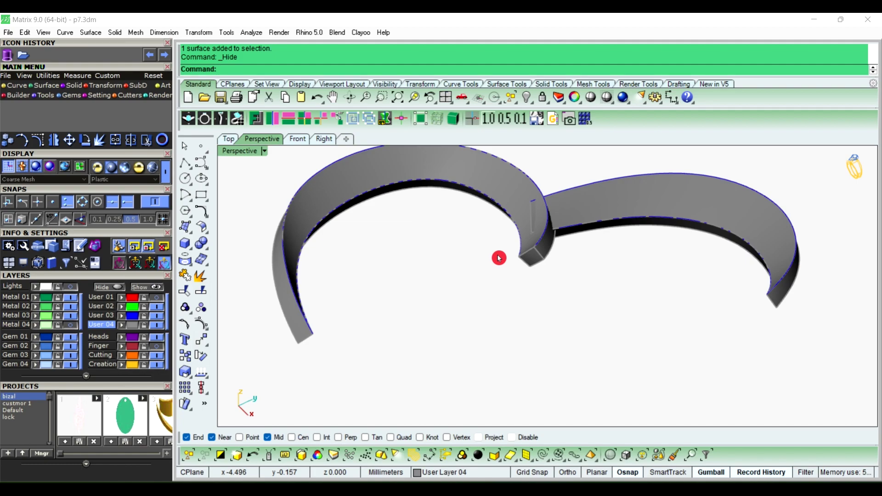
# Show the two hidden lower band surfaces so the whole heart appears beside the thickened upper bands
pyautogui.moveTo(498, 258)
pyautogui.mouseDown(button='right')
pyautogui.moveTo(529, 296)
pyautogui.moveTo(580, 254)
pyautogui.moveTo(546, 271)
pyautogui.mouseUp(button='right')
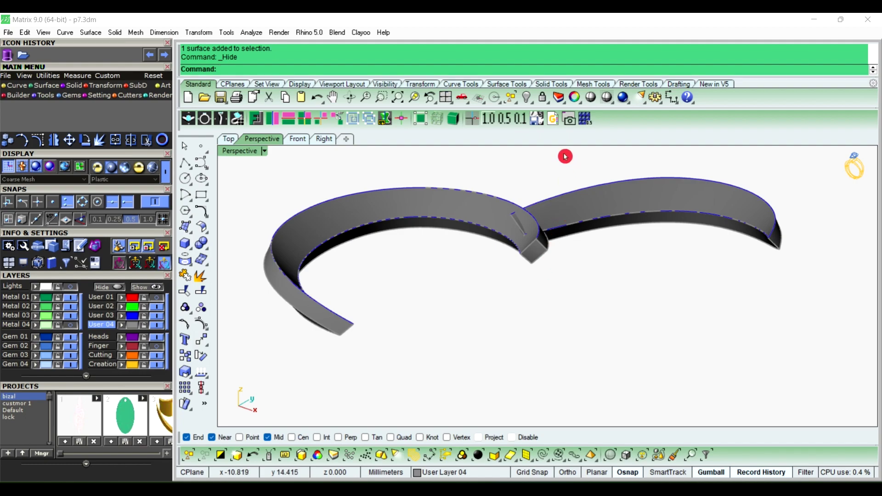
pyautogui.moveTo(535, 232)
pyautogui.mouseDown(button='right')
pyautogui.moveTo(557, 295)
pyautogui.moveTo(500, 166)
pyautogui.mouseUp(button='right')
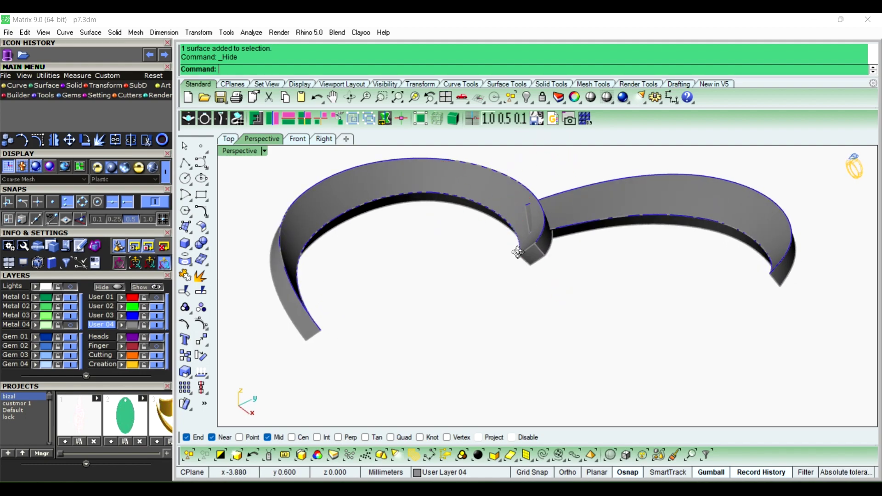
pyautogui.moveTo(526, 199); pyautogui.dragTo(541, 247, button='right')
pyautogui.moveTo(636, 249)
pyautogui.mouseDown(button='right')
pyautogui.moveTo(560, 258)
pyautogui.moveTo(584, 283)
pyautogui.moveTo(577, 264)
pyautogui.mouseUp(button='right')
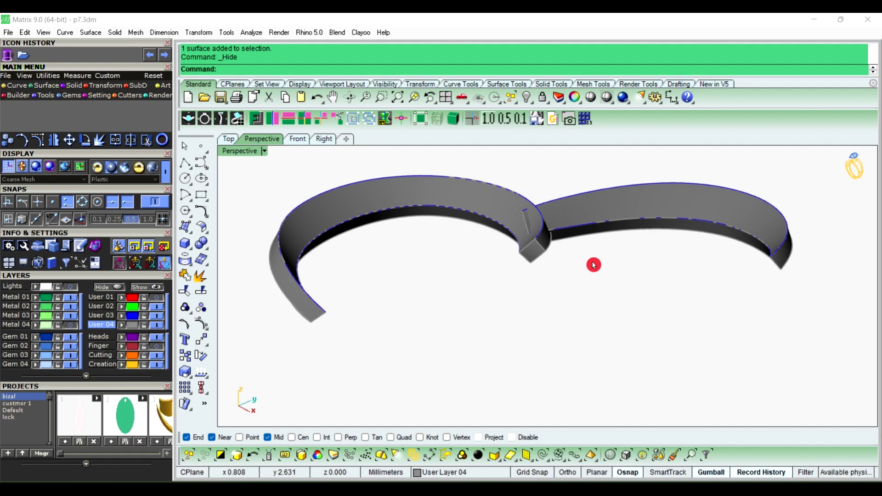
pyautogui.click(533, 104)
pyautogui.click(538, 118)
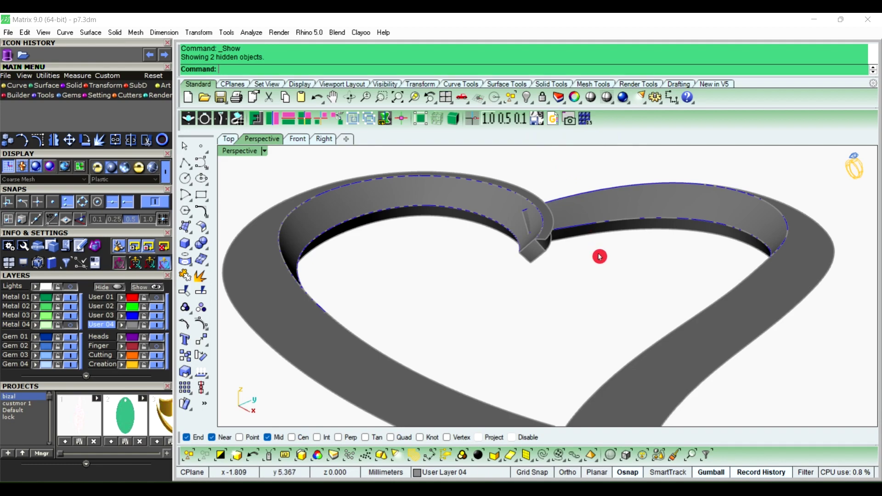
pyautogui.moveTo(599, 257)
pyautogui.mouseDown(button='right')
pyautogui.moveTo(642, 250)
pyautogui.moveTo(476, 275)
pyautogui.moveTo(626, 266)
pyautogui.moveTo(796, 168)
pyautogui.mouseUp(button='right')
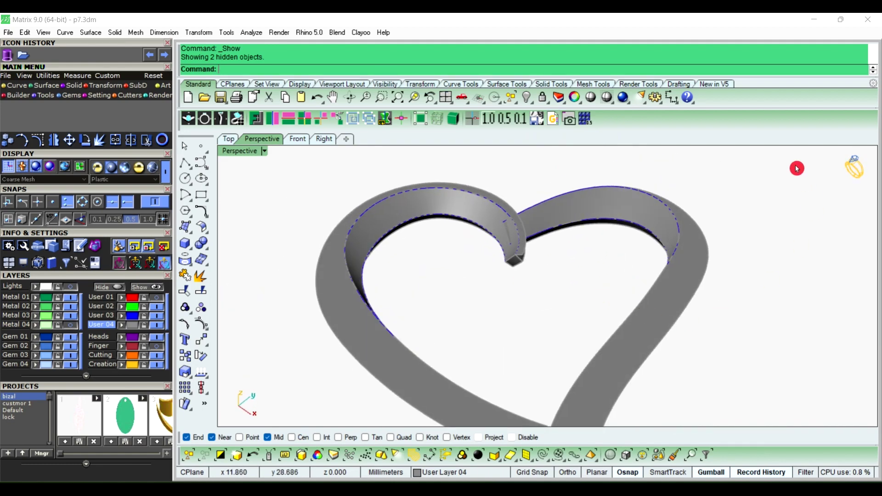
# Offset the left heart band surface downward by 1 with flipped direction, redoing it after an undo
pyautogui.click(365, 329)
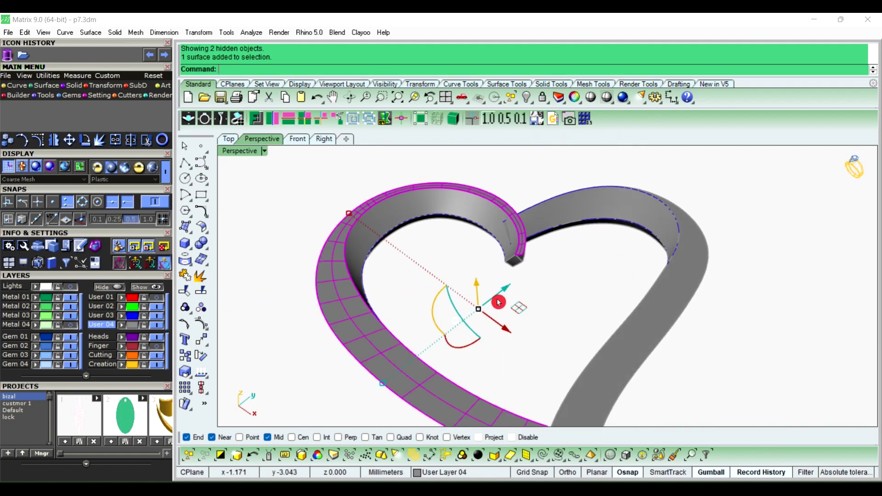
pyautogui.write('Of')
pyautogui.press('Return')
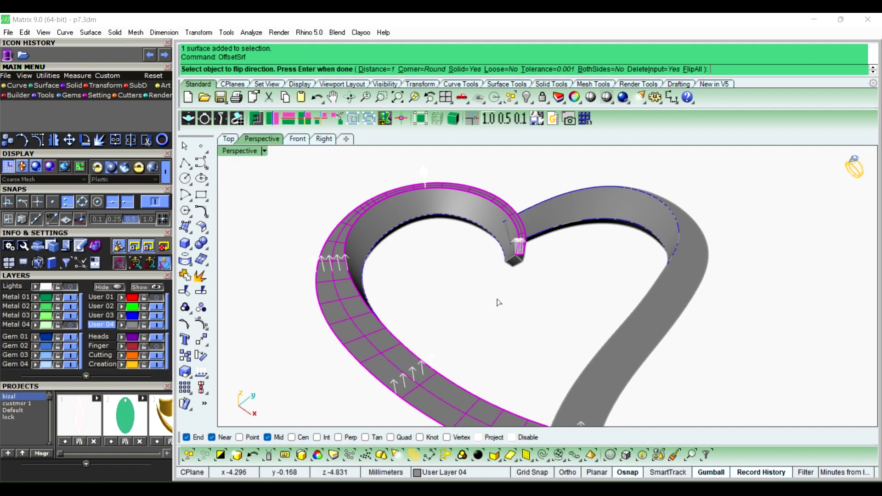
pyautogui.click(318, 303)
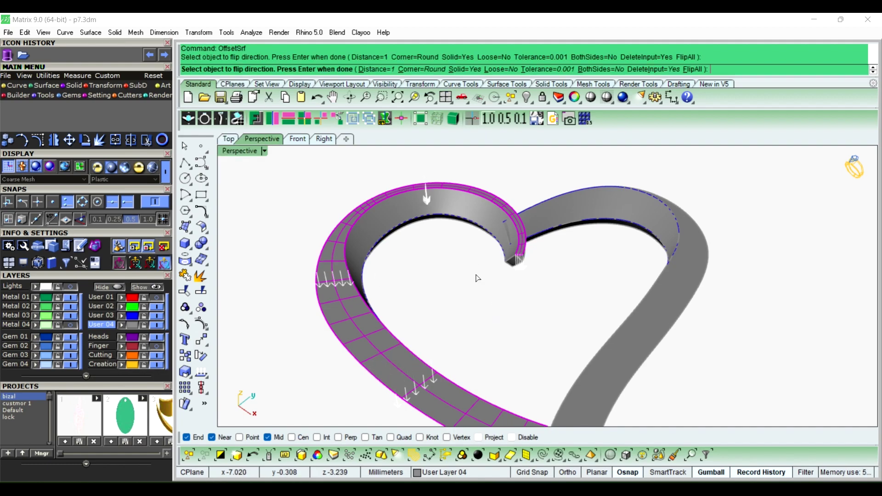
pyautogui.write('-1')
pyautogui.rightClick(477, 278)
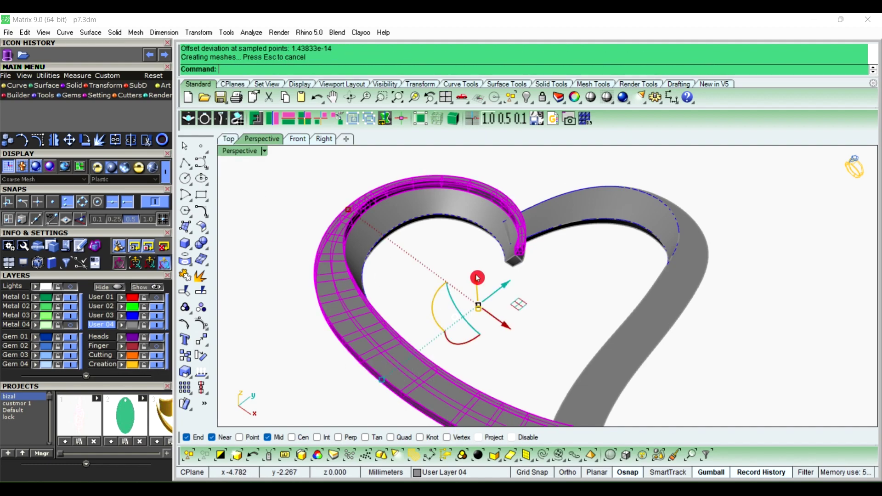
pyautogui.click(567, 288)
pyautogui.hotkey('ctrl', 'z')
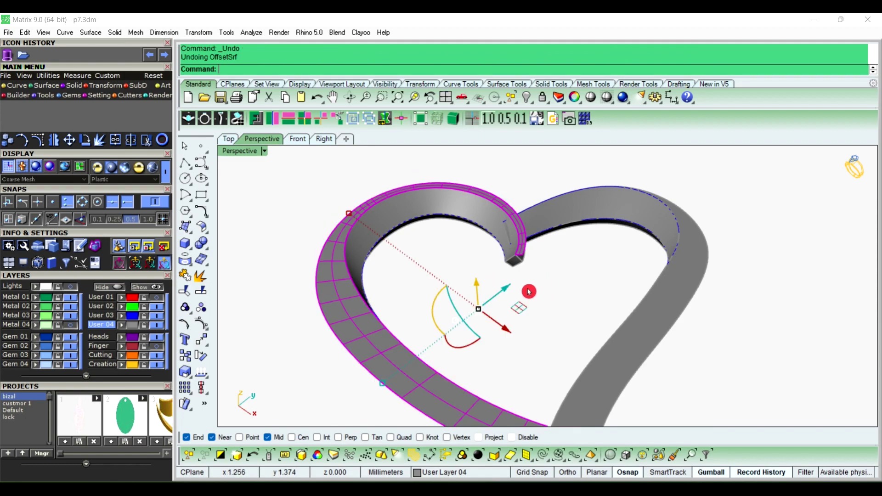
pyautogui.rightClick(365, 325)
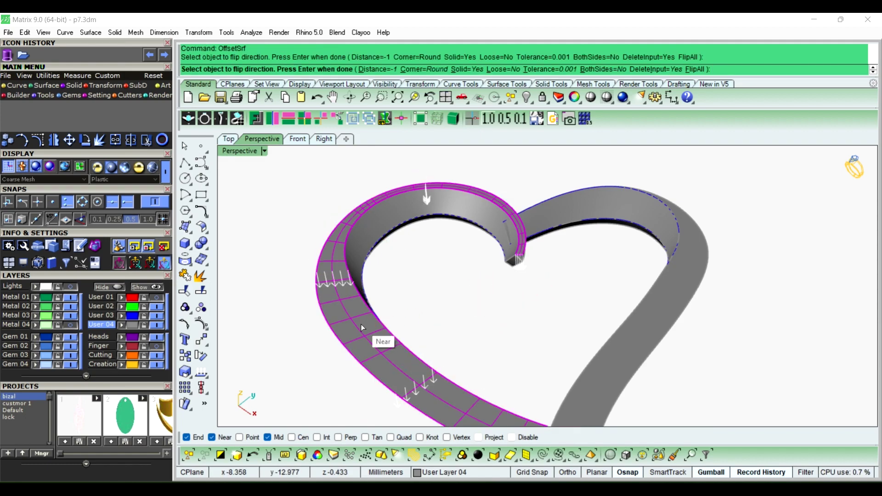
pyautogui.write('1')
pyautogui.press('Return')
pyautogui.press('Return')
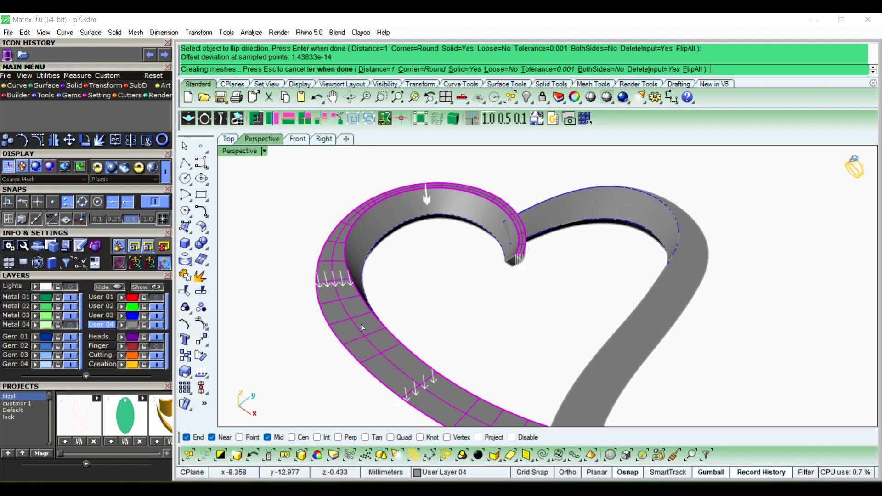
# Inspect the offset band around the heart's cusp in a shaded view
pyautogui.moveTo(360, 324)
pyautogui.mouseDown(button='right')
pyautogui.moveTo(536, 296)
pyautogui.moveTo(523, 251)
pyautogui.mouseUp(button='right')
pyautogui.scroll(5, 524, 252)
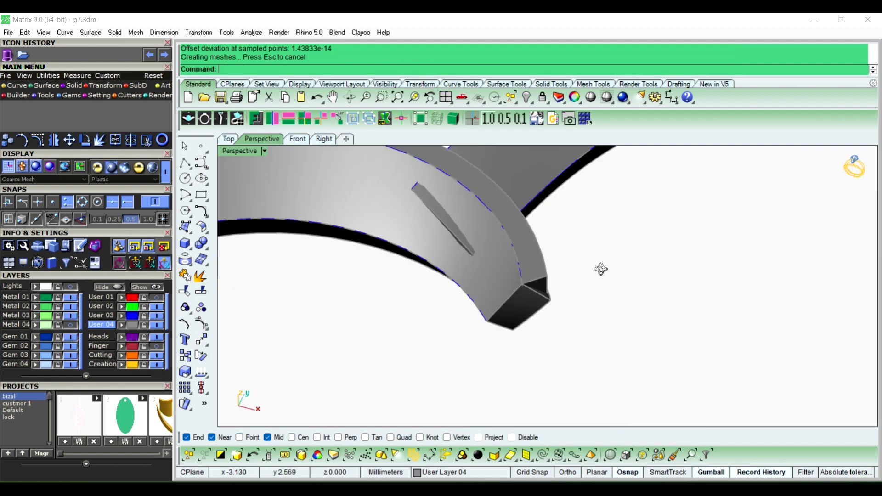
pyautogui.scroll(2, 594, 266)
pyautogui.moveTo(594, 265); pyautogui.dragTo(532, 293, button='right')
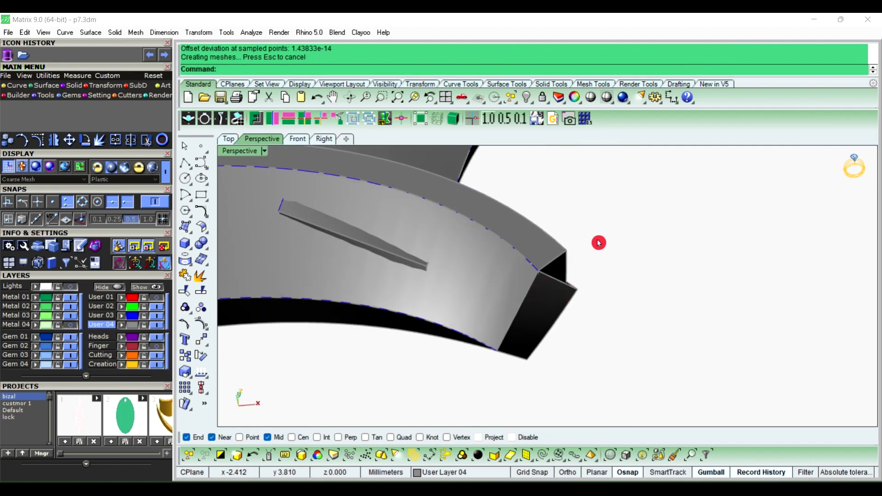
pyautogui.moveTo(599, 242); pyautogui.dragTo(561, 299, button='right')
pyautogui.hotkey('ctrl', 'shift', 's')
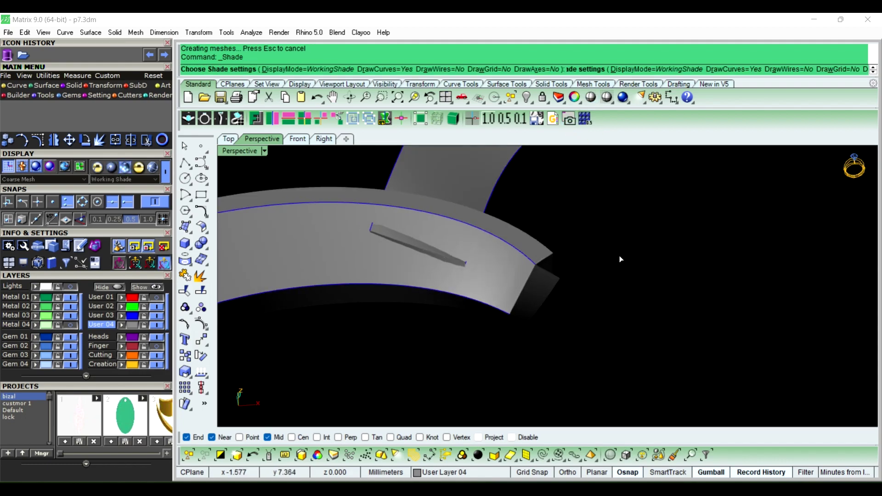
pyautogui.moveTo(619, 255)
pyautogui.mouseDown(button='right')
pyautogui.moveTo(498, 256)
pyautogui.moveTo(464, 239)
pyautogui.moveTo(493, 226)
pyautogui.mouseUp(button='right')
pyautogui.scroll(-3, 505, 258)
pyautogui.scroll(-3, 494, 226)
pyautogui.scroll(2, 504, 224)
pyautogui.scroll(2, 478, 223)
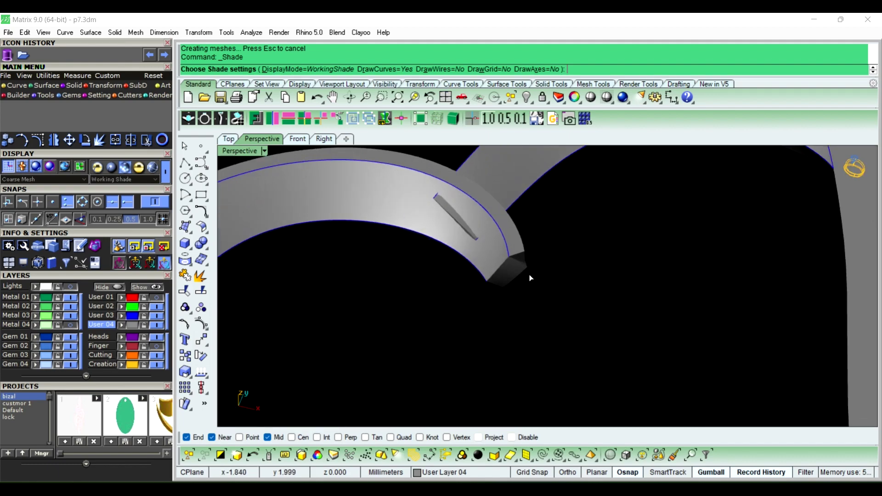
pyautogui.scroll(-3, 467, 317)
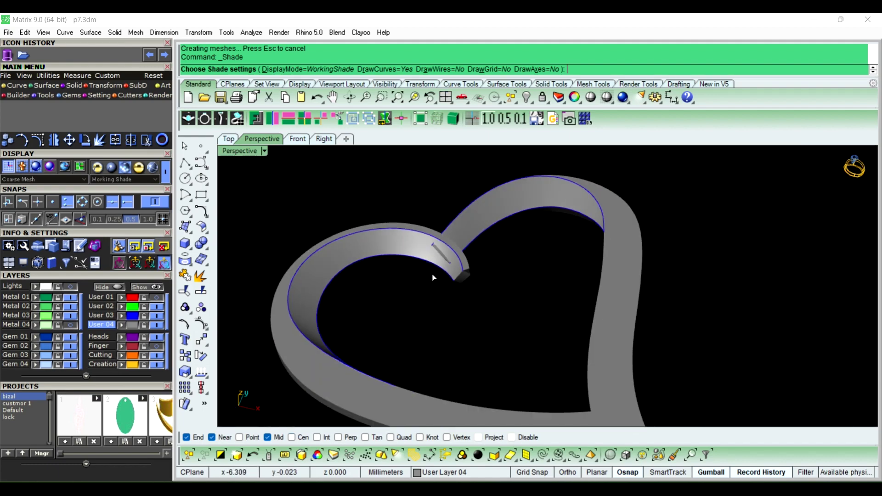
pyautogui.moveTo(429, 276); pyautogui.dragTo(492, 281, button='right')
pyautogui.scroll(3, 469, 251)
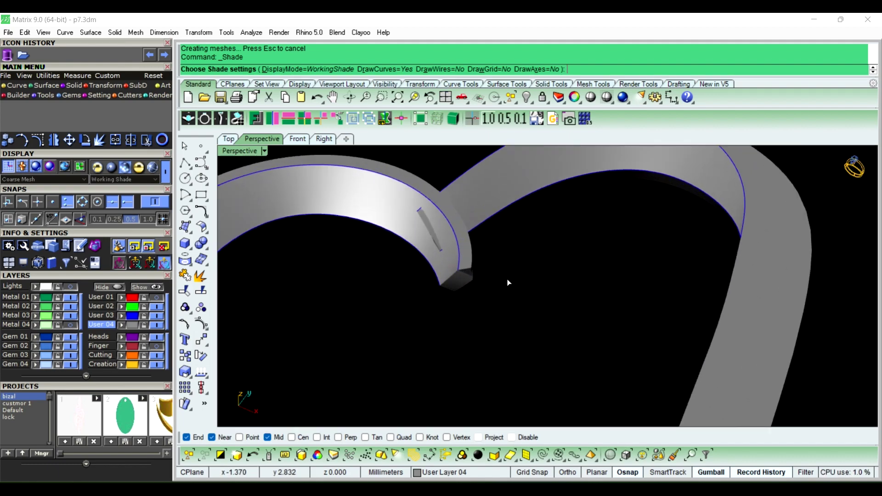
# Undo the left band offset, leaving a thin surface, and select the left band solid
pyautogui.hotkey('ctrl', 'z')
pyautogui.moveTo(554, 280); pyautogui.dragTo(478, 236, button='right')
pyautogui.scroll(-3, 551, 271)
pyautogui.scroll(2, 478, 235)
pyautogui.click(476, 230)
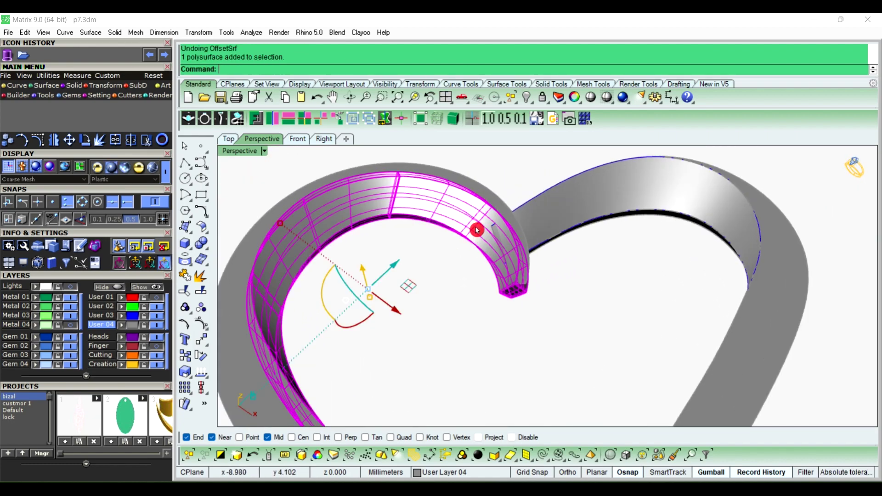
# Delete the left and right thickened band solids
pyautogui.click(628, 294)
pyautogui.click(799, 298)
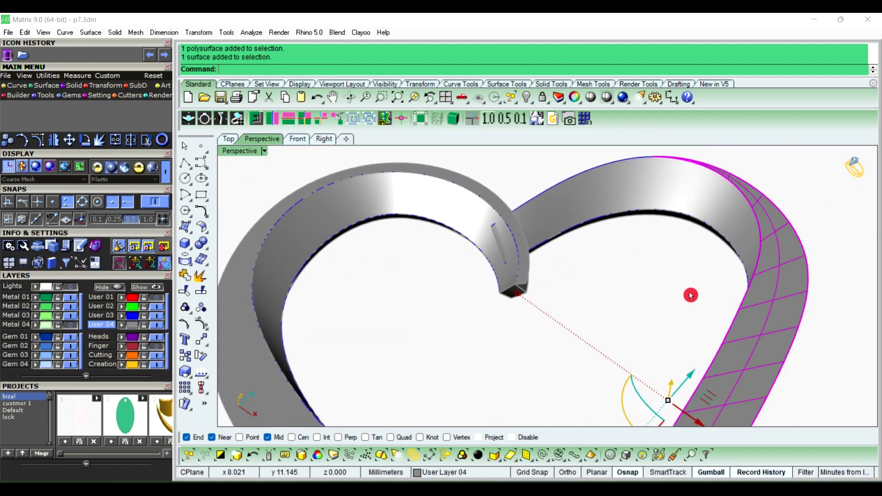
pyautogui.click(239, 363)
pyautogui.click(462, 220)
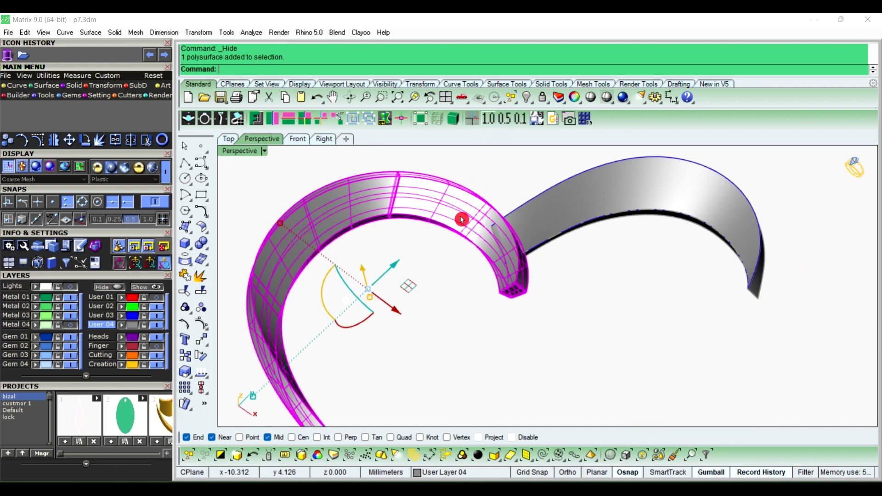
pyautogui.press('Delete')
pyautogui.click(560, 220)
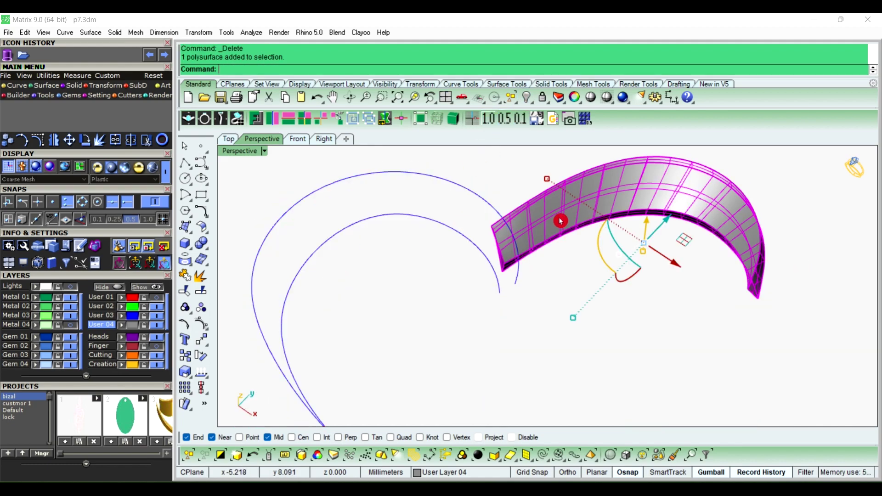
pyautogui.press('Delete')
# Switch to the Top viewport and zoom in on the blue guide curves
pyautogui.click(228, 139)
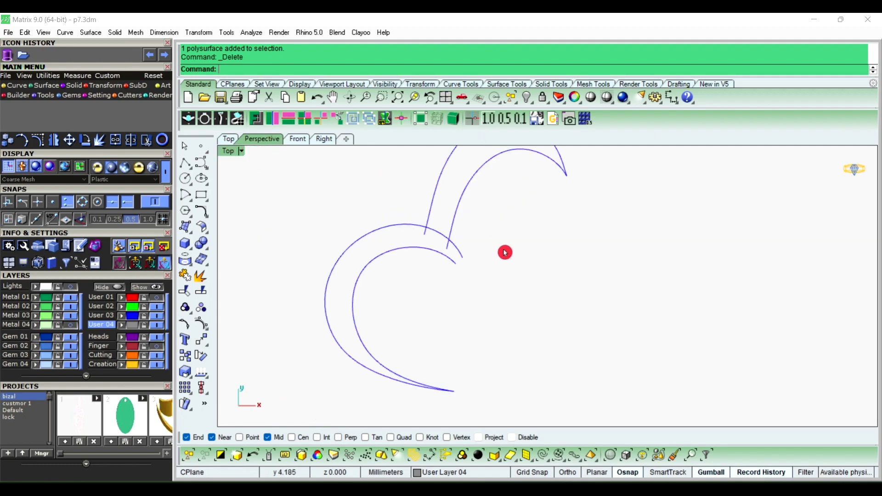
pyautogui.scroll(2, 501, 251)
pyautogui.scroll(3, 424, 261)
pyautogui.scroll(2, 425, 260)
pyautogui.scroll(2, 406, 258)
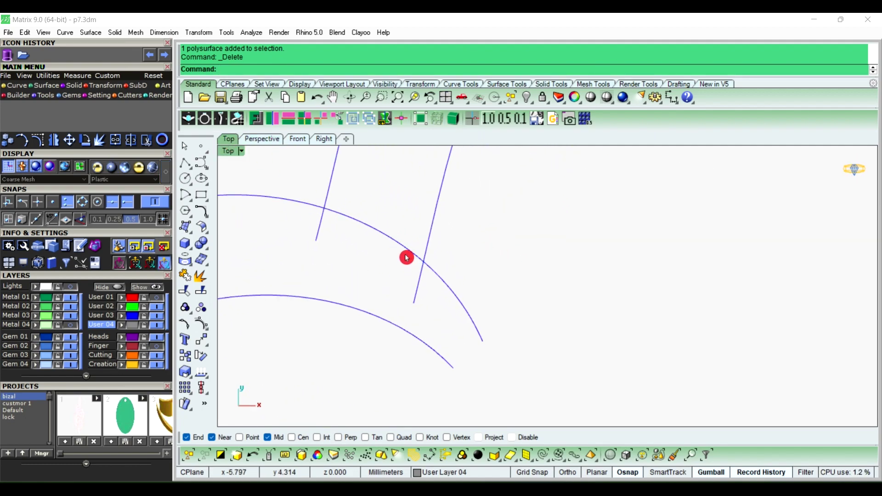
pyautogui.click(189, 168)
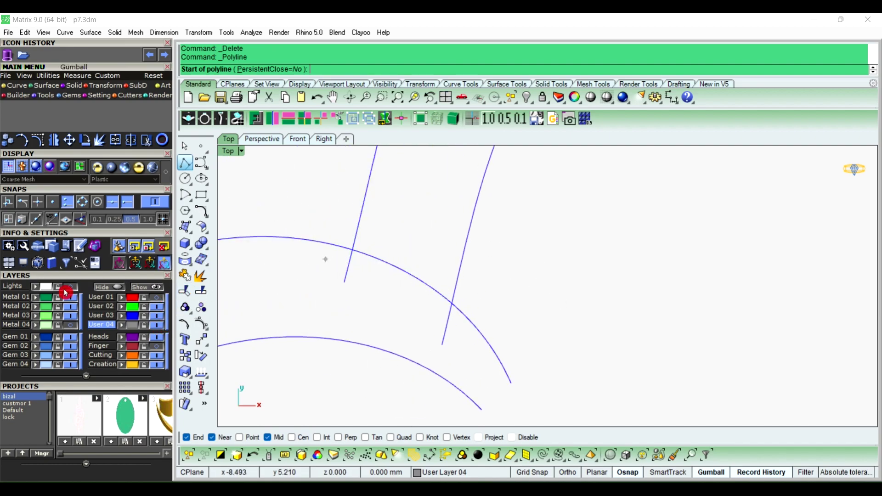
# On layer Metal 01, draw a short line bridging the two straight guide lines at the outer arc
pyautogui.click(21, 299)
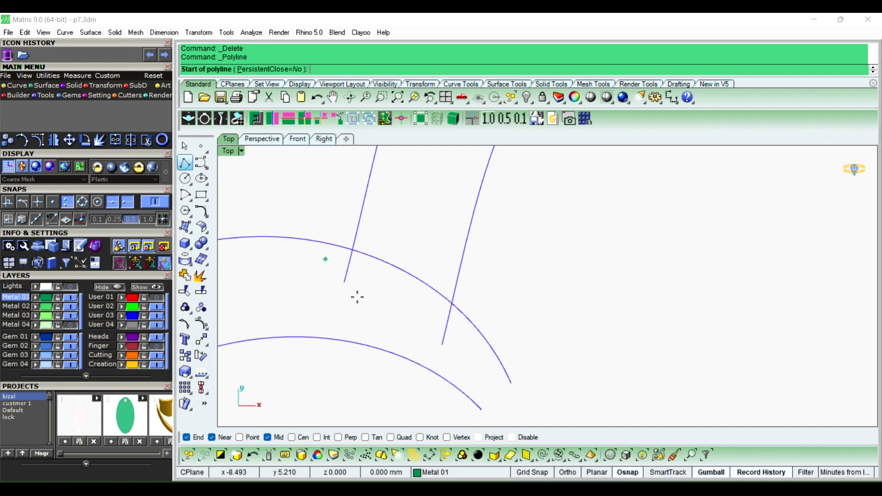
pyautogui.click(352, 264)
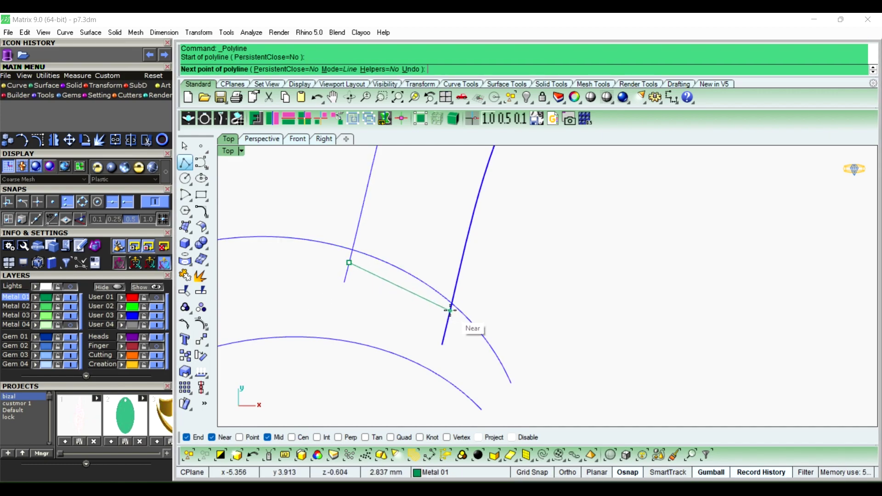
pyautogui.rightClick(370, 273)
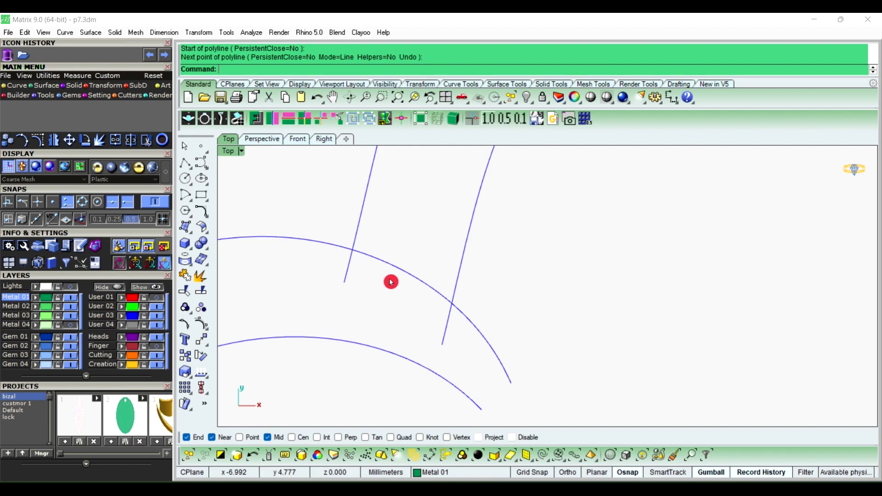
pyautogui.moveTo(355, 262); pyautogui.dragTo(353, 261, button='right')
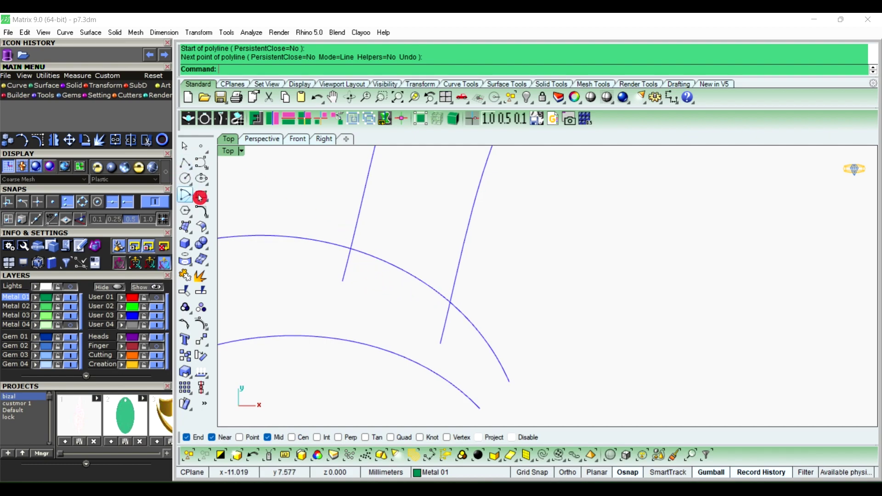
pyautogui.click(185, 166)
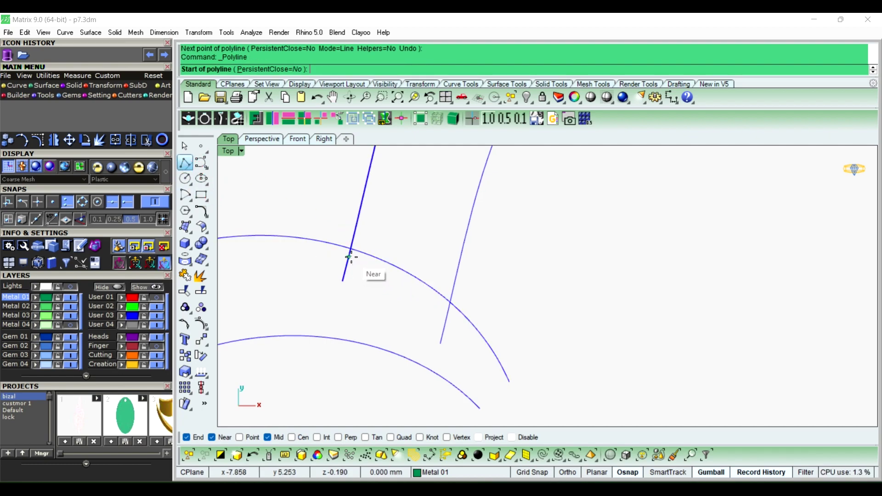
pyautogui.click(350, 257)
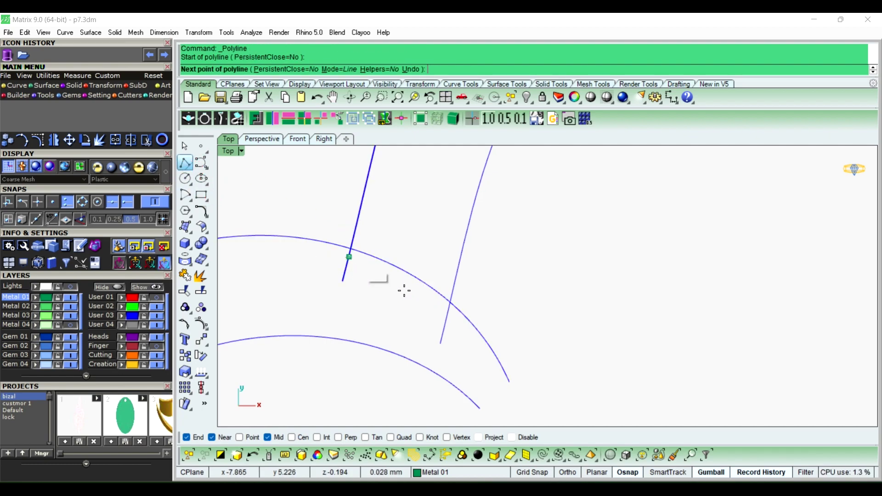
pyautogui.click(448, 312)
pyautogui.rightClick(400, 297)
# Trim off both straight lines' ends below the connecting line
pyautogui.click(345, 278)
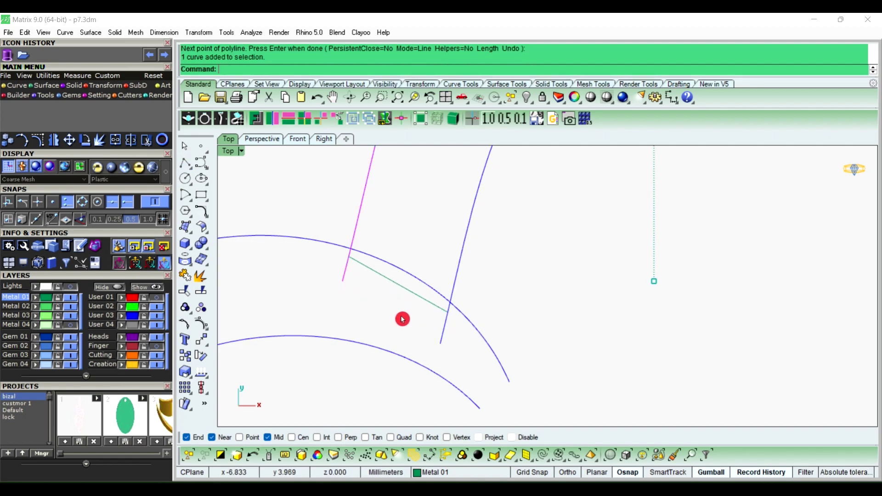
pyautogui.click(444, 341)
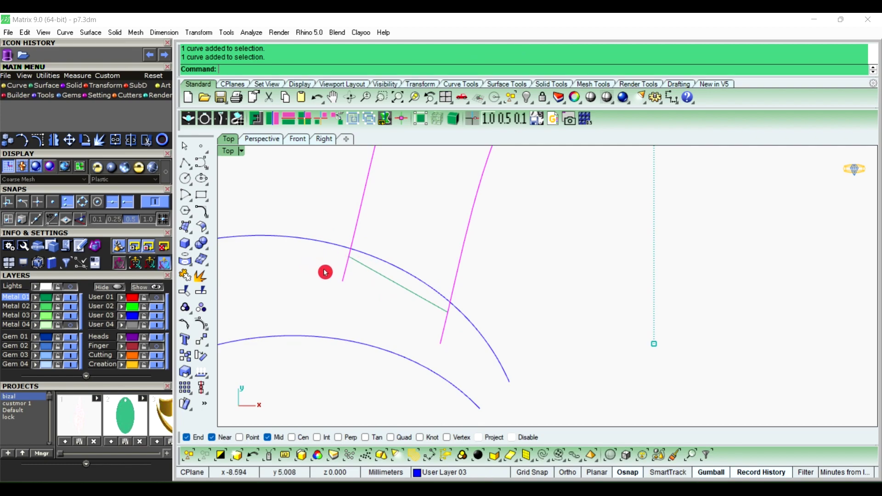
pyautogui.click(185, 291)
pyautogui.click(344, 280)
pyautogui.click(442, 340)
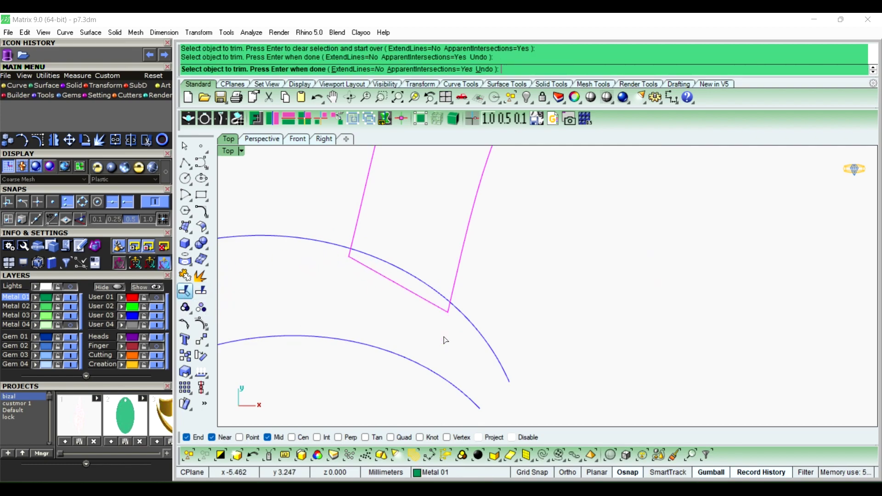
pyautogui.rightClick(496, 321)
pyautogui.scroll(-2, 539, 281)
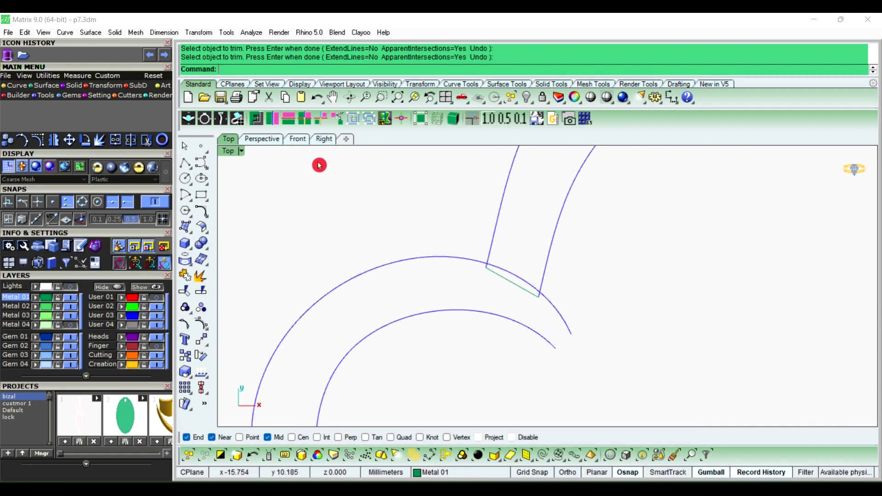
# In Perspective view, draw a short polyline closing the inner curve's open end to the band
pyautogui.click(255, 143)
pyautogui.moveTo(602, 315)
pyautogui.mouseDown(button='right')
pyautogui.moveTo(508, 255)
pyautogui.moveTo(564, 223)
pyautogui.moveTo(579, 297)
pyautogui.mouseUp(button='right')
pyautogui.moveTo(579, 264); pyautogui.dragTo(467, 284, button='right')
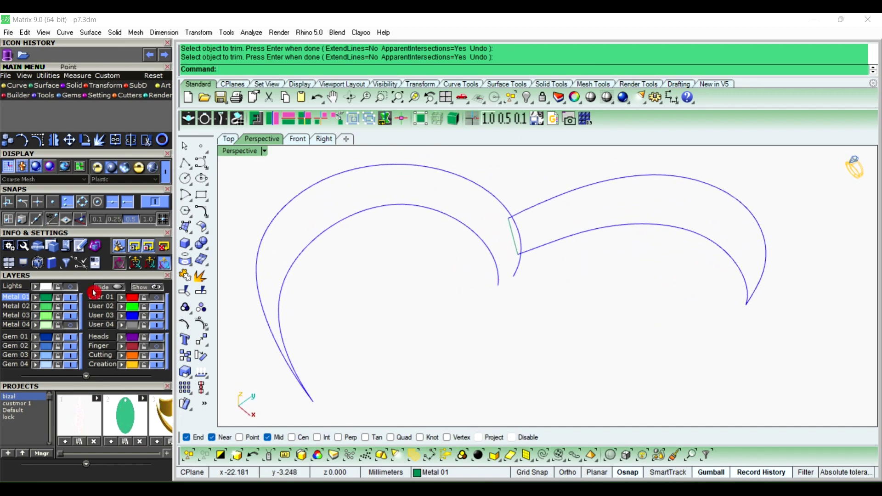
pyautogui.click(185, 163)
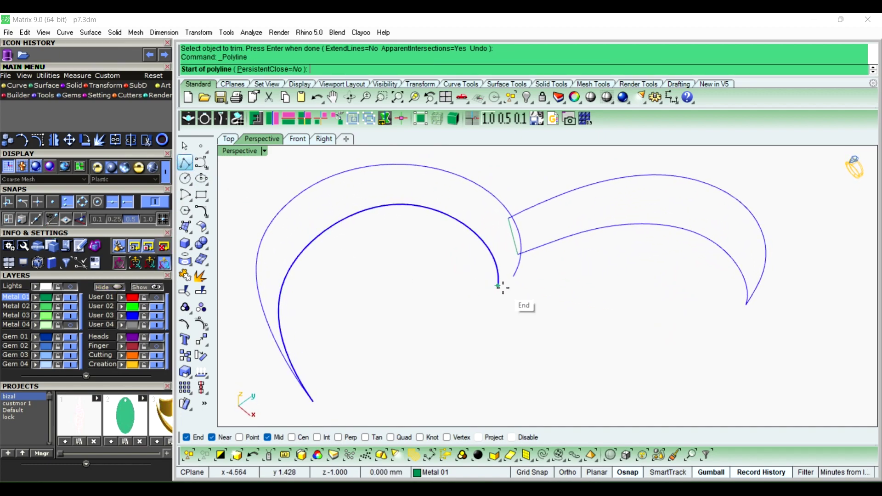
pyautogui.click(498, 285)
pyautogui.rightClick(459, 301)
pyautogui.moveTo(459, 301)
pyautogui.mouseDown(button='right')
pyautogui.moveTo(584, 264)
pyautogui.moveTo(600, 234)
pyautogui.moveTo(533, 286)
pyautogui.mouseUp(button='right')
pyautogui.moveTo(449, 223); pyautogui.dragTo(535, 325)
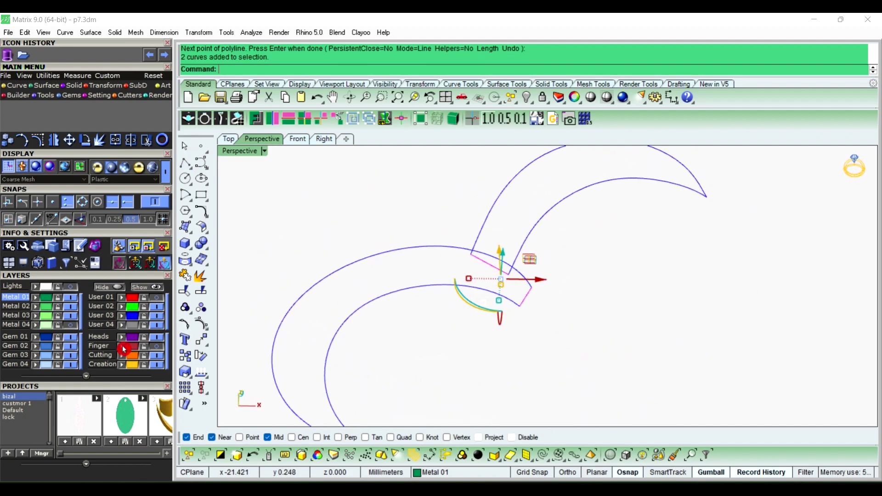
pyautogui.click(456, 330)
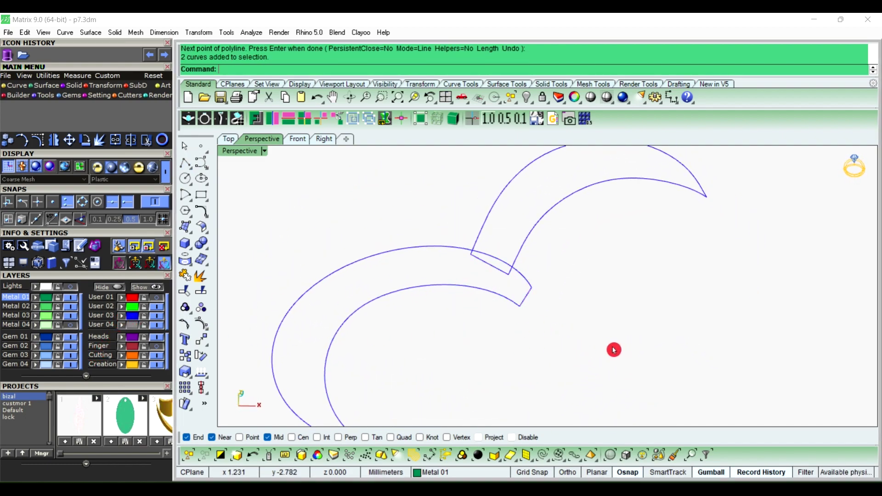
pyautogui.moveTo(614, 349)
pyautogui.mouseDown(button='right')
pyautogui.moveTo(553, 360)
pyautogui.moveTo(514, 338)
pyautogui.moveTo(431, 317)
pyautogui.mouseUp(button='right')
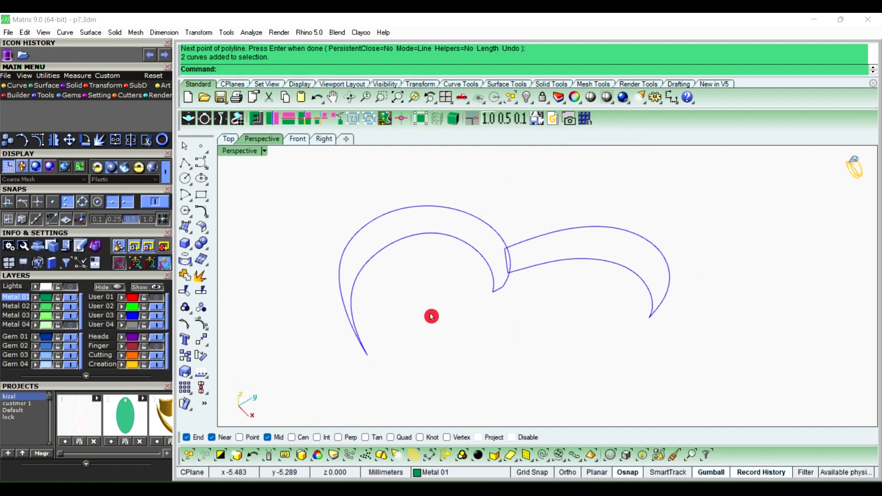
pyautogui.write('Sw')
# Start a two-rail sweep using the left lobe's inner and outer curves and the short end line
pyautogui.press('Return')
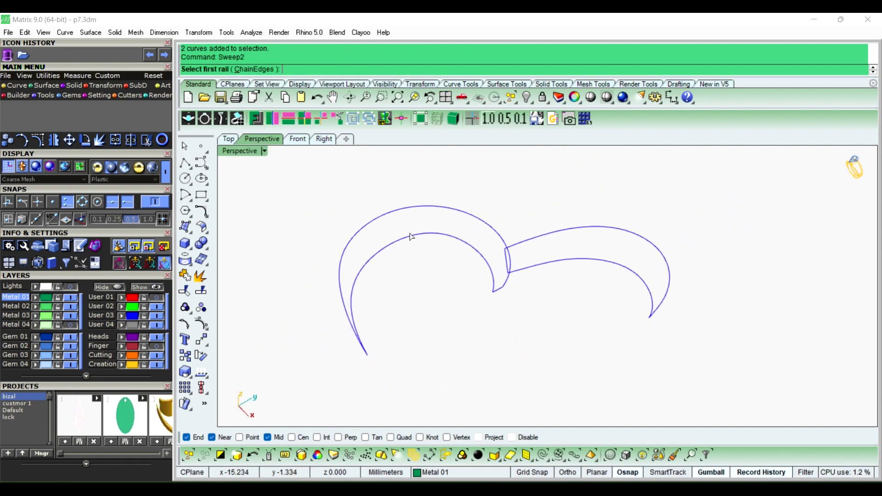
pyautogui.click(411, 237)
pyautogui.click(411, 214)
pyautogui.moveTo(448, 278)
pyautogui.mouseDown(button='right')
pyautogui.moveTo(527, 330)
pyautogui.moveTo(390, 225)
pyautogui.mouseUp(button='right')
pyautogui.click(524, 322)
pyautogui.press('Return')
# Add an alignment slash between the rails and create the swept band surface
pyautogui.click(792, 323)
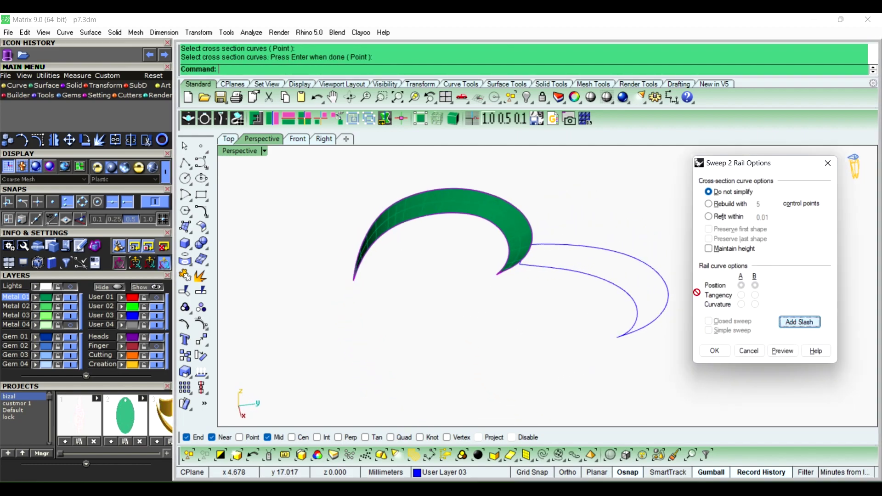
pyautogui.scroll(3, 386, 234)
pyautogui.scroll(2, 367, 239)
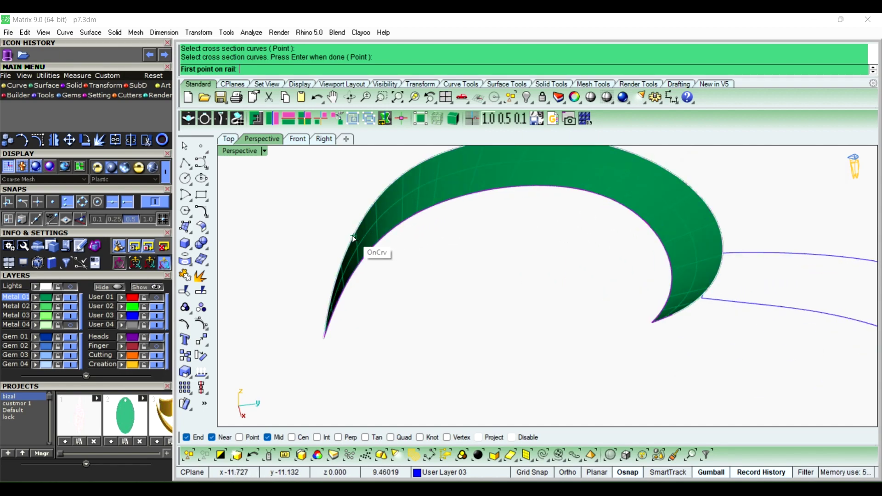
pyautogui.scroll(1, 357, 240)
pyautogui.click(362, 247)
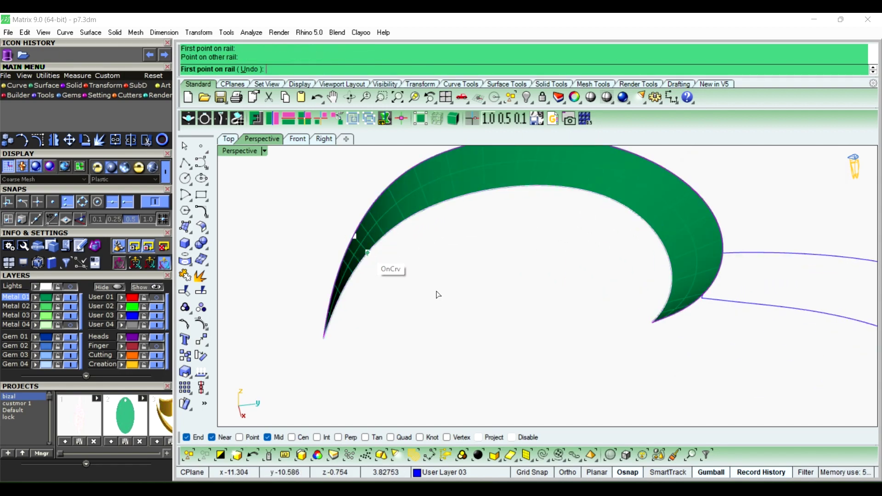
pyautogui.moveTo(437, 293)
pyautogui.mouseDown(button='right')
pyautogui.moveTo(504, 274)
pyautogui.moveTo(526, 301)
pyautogui.mouseUp(button='right')
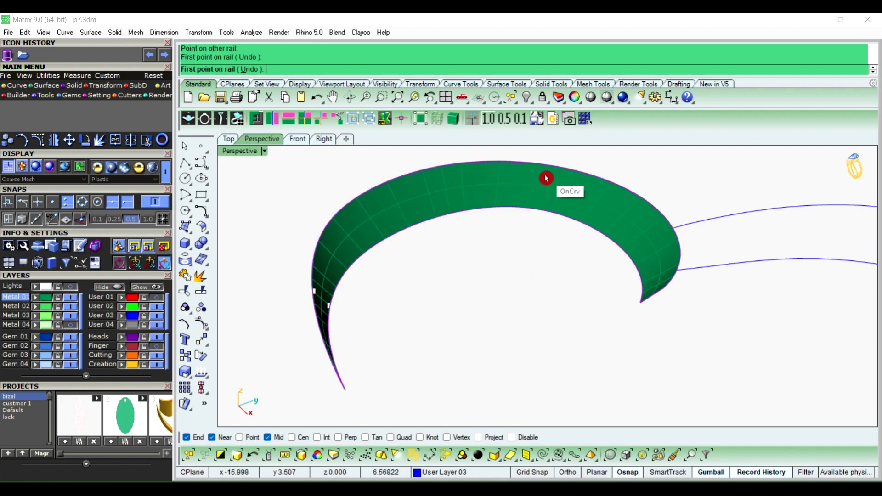
pyautogui.click(538, 199)
pyautogui.press('Return')
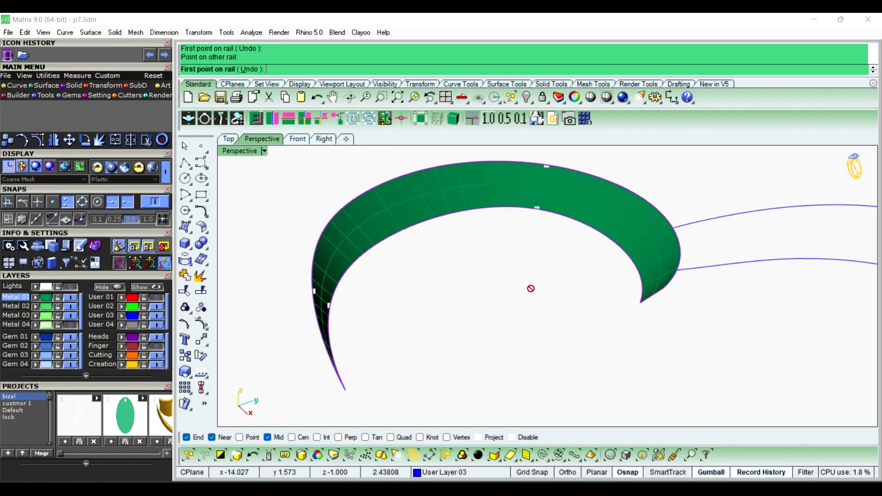
pyautogui.press('Return')
pyautogui.moveTo(407, 292)
pyautogui.mouseDown(button='right')
pyautogui.moveTo(543, 297)
pyautogui.moveTo(378, 312)
pyautogui.moveTo(652, 326)
pyautogui.moveTo(644, 286)
pyautogui.mouseUp(button='right')
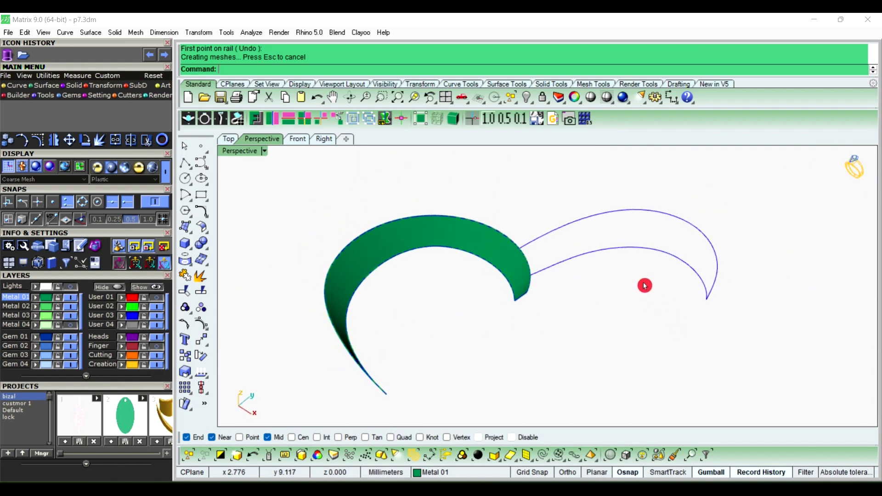
# Move the new swept surface onto layer User 04
pyautogui.click(472, 243)
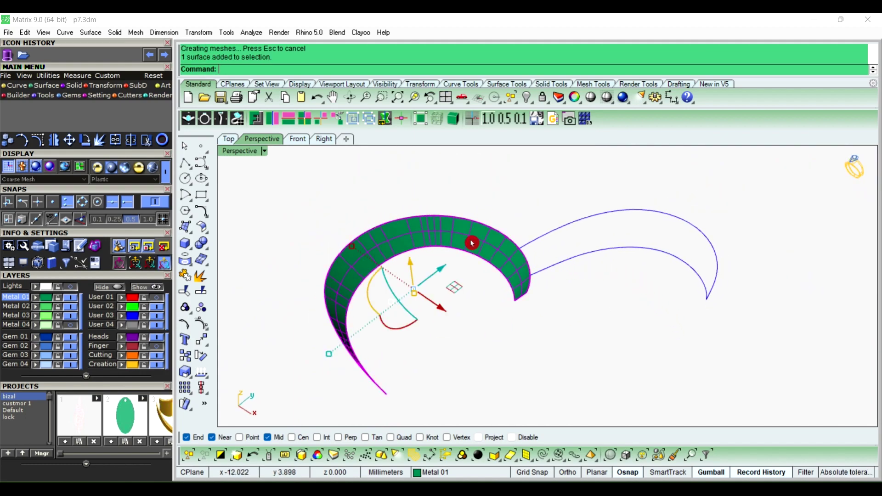
pyautogui.click(106, 326)
pyautogui.click(577, 307)
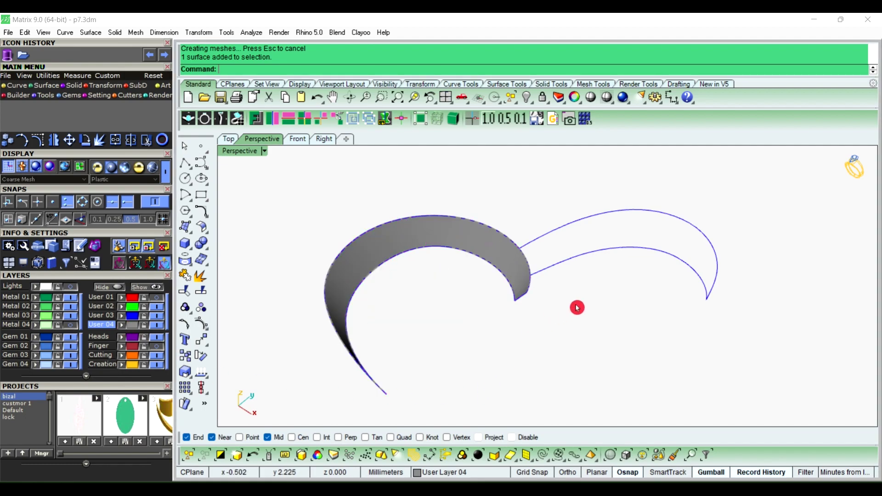
pyautogui.moveTo(577, 308)
pyautogui.mouseDown(button='right')
pyautogui.moveTo(577, 277)
pyautogui.moveTo(531, 287)
pyautogui.moveTo(594, 250)
pyautogui.moveTo(609, 300)
pyautogui.mouseUp(button='right')
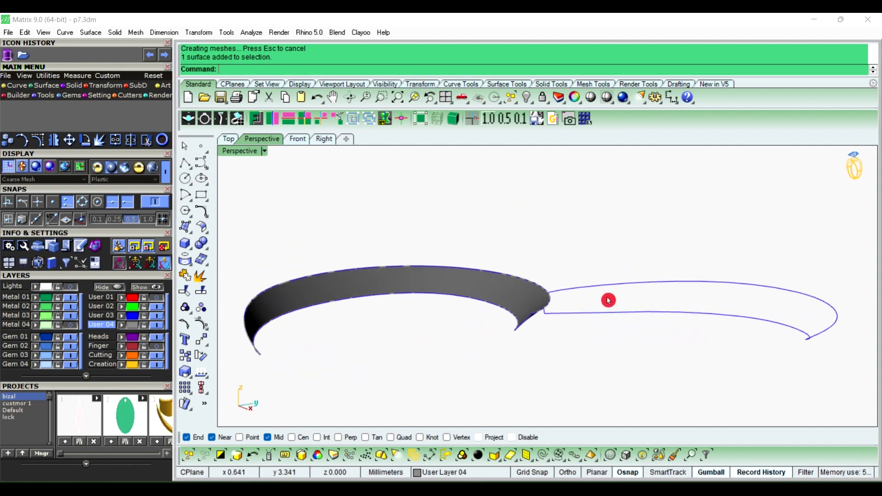
# Sweep the right lobe's two rail curves with its short end line to create the second band
pyautogui.rightClick(618, 342)
pyautogui.click(642, 313)
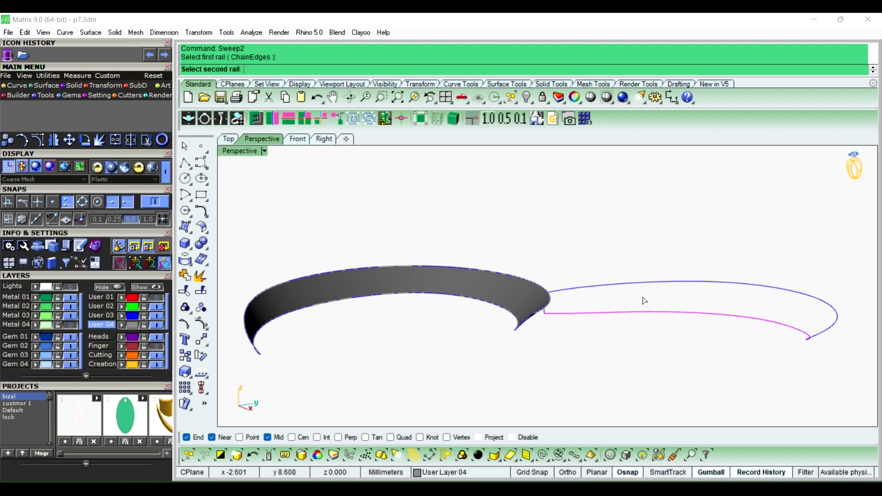
pyautogui.click(643, 283)
pyautogui.scroll(2, 540, 306)
pyautogui.click(551, 320)
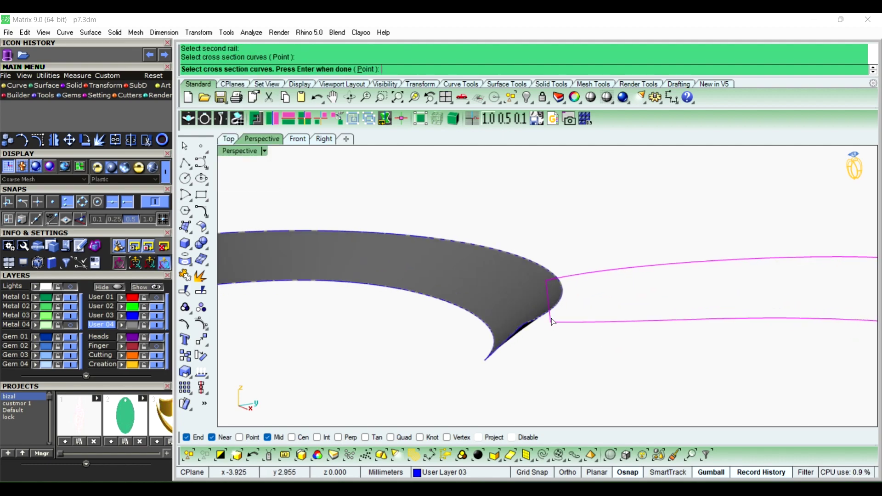
pyautogui.rightClick(588, 347)
pyautogui.moveTo(576, 352)
pyautogui.mouseDown(button='right')
pyautogui.moveTo(377, 268)
pyautogui.moveTo(559, 329)
pyautogui.moveTo(626, 301)
pyautogui.moveTo(568, 317)
pyautogui.mouseUp(button='right')
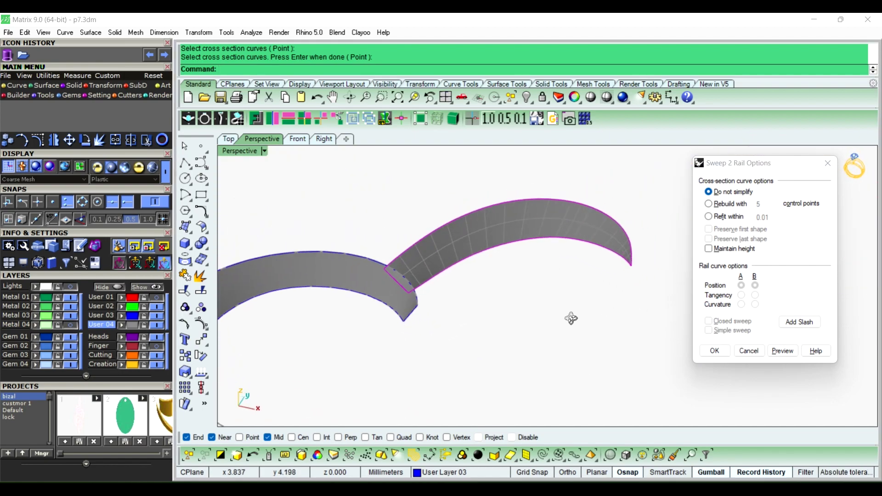
pyautogui.click(716, 352)
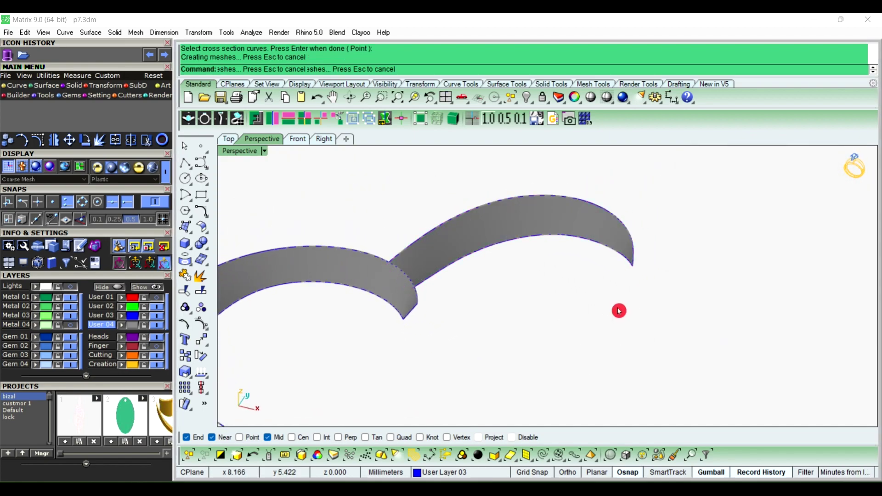
pyautogui.moveTo(620, 309)
pyautogui.mouseDown(button='right')
pyautogui.moveTo(569, 321)
pyautogui.moveTo(506, 263)
pyautogui.moveTo(502, 287)
pyautogui.moveTo(476, 307)
pyautogui.moveTo(501, 291)
pyautogui.moveTo(587, 310)
pyautogui.moveTo(707, 271)
pyautogui.moveTo(508, 301)
pyautogui.moveTo(556, 313)
pyautogui.mouseUp(button='right')
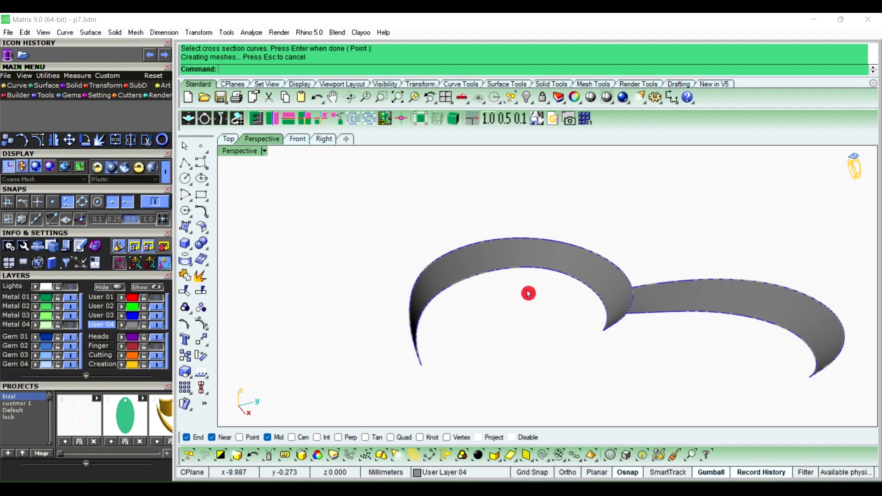
# Extrude the left band's inner surface edge straight by -1 as a solid
pyautogui.click(559, 277)
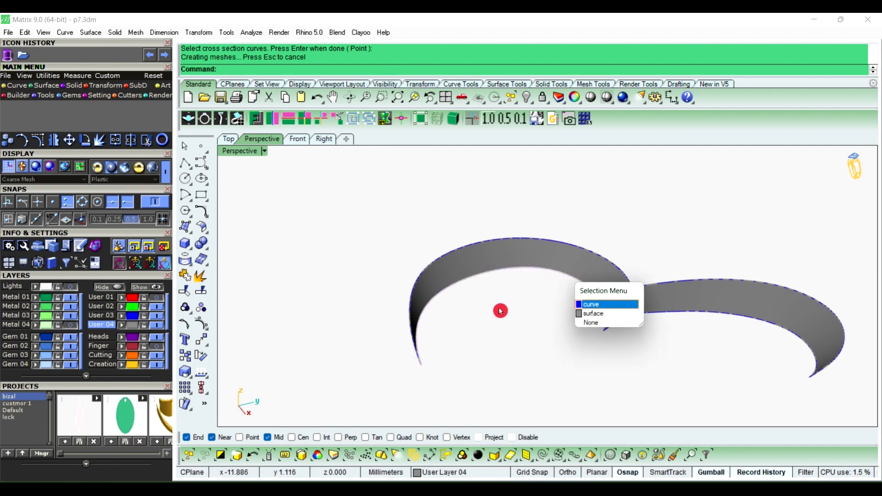
pyautogui.click(113, 34)
pyautogui.moveTo(158, 293)
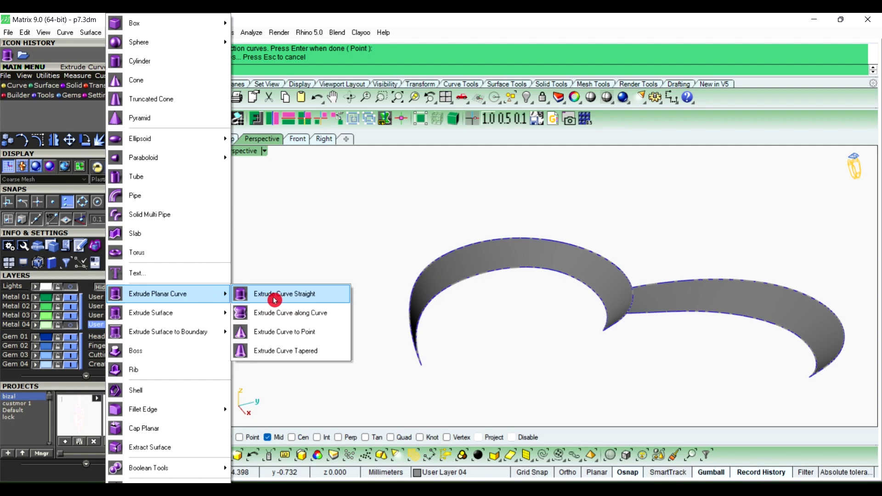
pyautogui.click(275, 298)
pyautogui.click(537, 271)
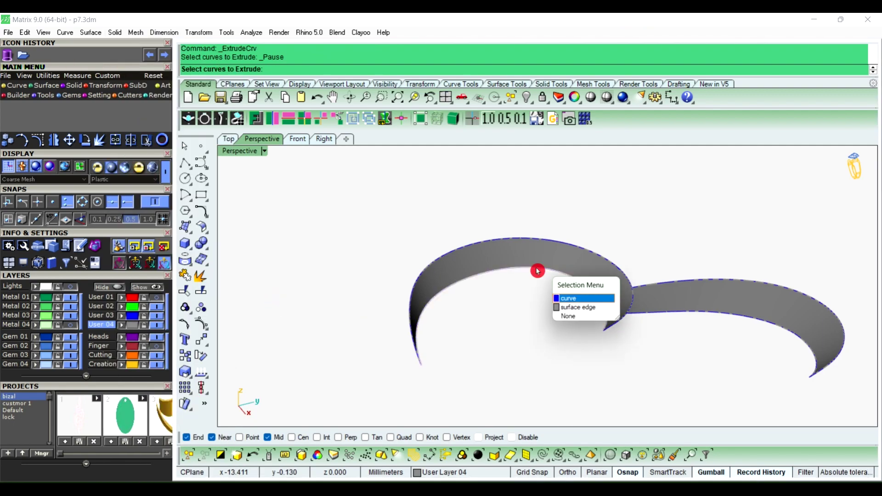
pyautogui.click(574, 306)
pyautogui.press('Return')
pyautogui.write('-1')
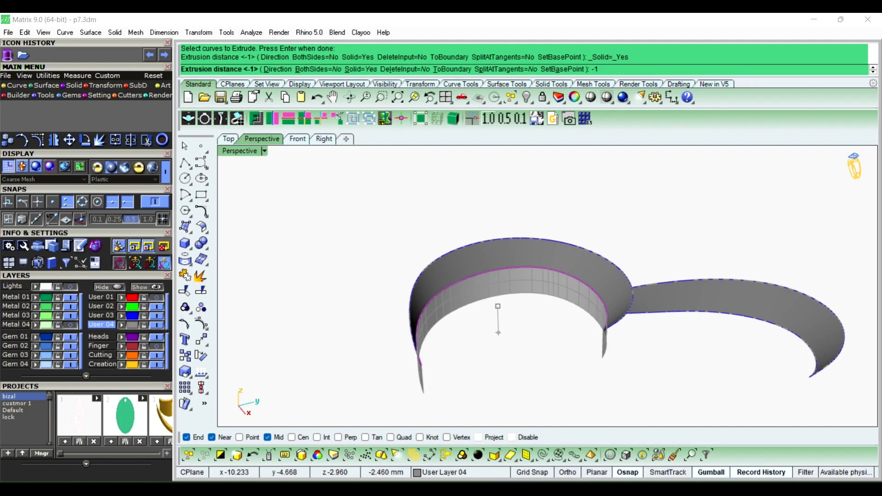
pyautogui.click(547, 335)
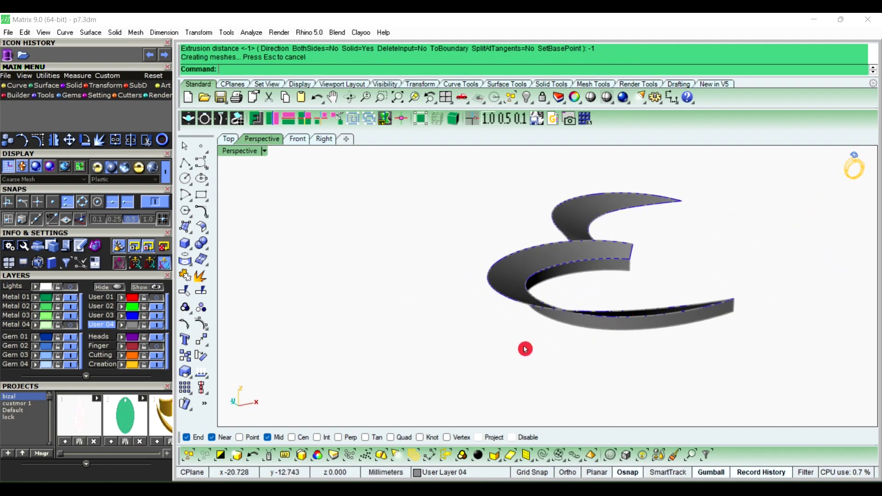
pyautogui.moveTo(539, 374); pyautogui.dragTo(525, 350, button='right')
# Extrude the left band's front edge by -1 into a solid strip
pyautogui.press('Return')
pyautogui.click(512, 307)
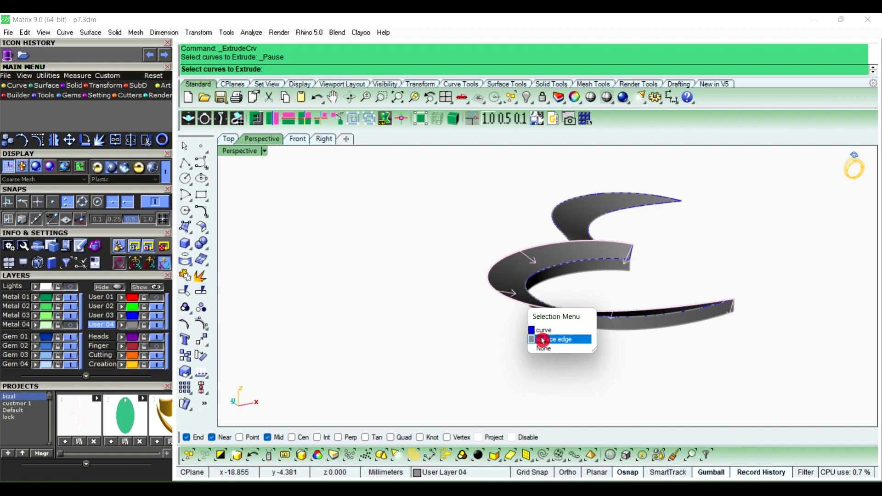
pyautogui.click(532, 343)
pyautogui.press('Return')
pyautogui.press('Return')
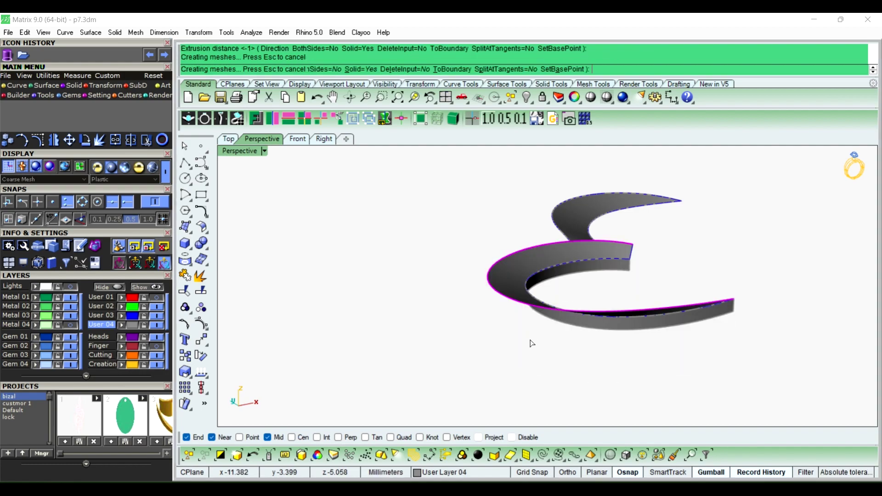
pyautogui.moveTo(531, 342)
pyautogui.mouseDown(button='right')
pyautogui.moveTo(660, 359)
pyautogui.moveTo(626, 283)
pyautogui.moveTo(543, 329)
pyautogui.moveTo(669, 310)
pyautogui.moveTo(698, 284)
pyautogui.moveTo(718, 297)
pyautogui.mouseUp(button='right')
# Extrude the edge where the two bands meet by -1
pyautogui.rightClick(718, 297)
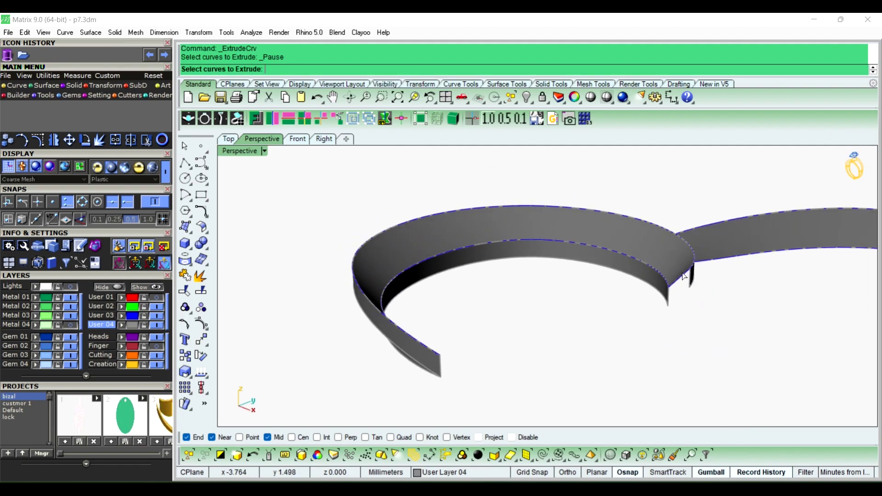
pyautogui.click(682, 275)
pyautogui.click(714, 313)
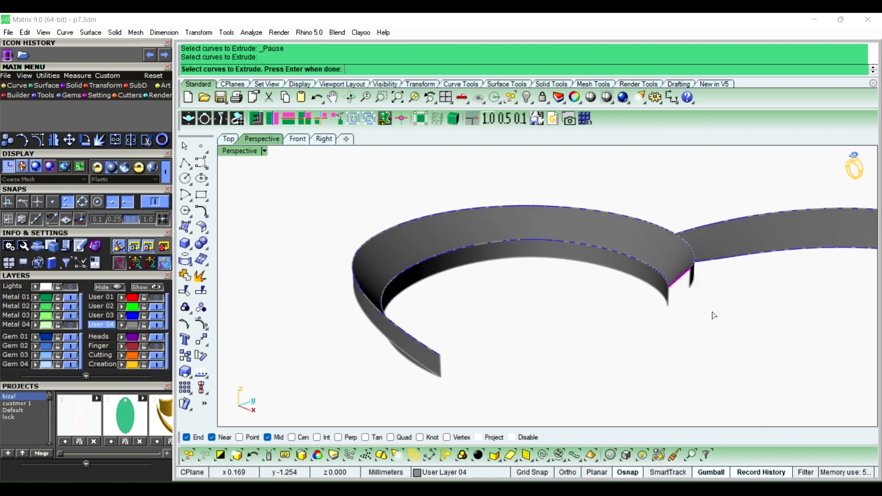
pyautogui.press('Return')
pyautogui.press('Return')
pyautogui.moveTo(714, 315)
pyautogui.mouseDown(button='right')
pyautogui.moveTo(360, 289)
pyautogui.moveTo(665, 335)
pyautogui.moveTo(626, 269)
pyautogui.mouseUp(button='right')
# Extrude the right band's inner edge by -1 into a solid wall
pyautogui.rightClick(621, 263)
pyautogui.click(621, 263)
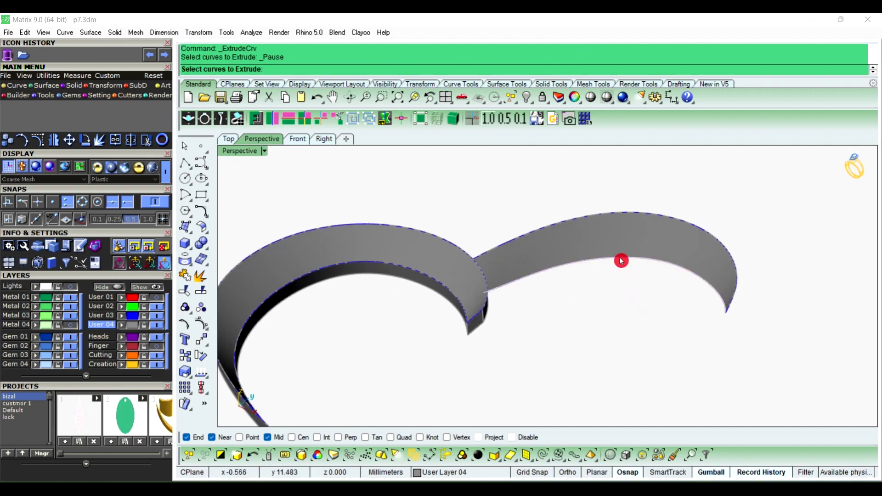
pyautogui.click(661, 296)
pyautogui.press('Return')
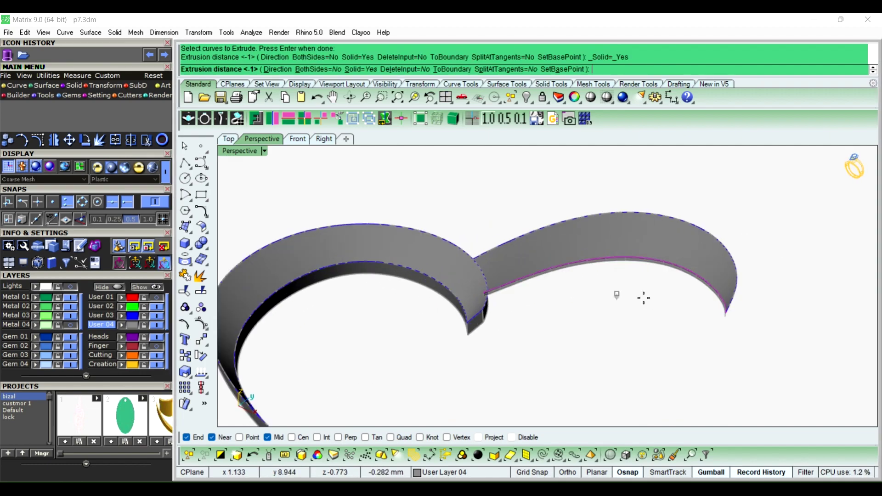
pyautogui.rightClick(641, 297)
# Extrude the right band's remaining edge by -1
pyautogui.rightClick(651, 300)
pyautogui.moveTo(651, 300)
pyautogui.mouseDown(button='right')
pyautogui.moveTo(724, 305)
pyautogui.moveTo(668, 347)
pyautogui.mouseUp(button='right')
pyautogui.click(669, 347)
pyautogui.rightClick(688, 360)
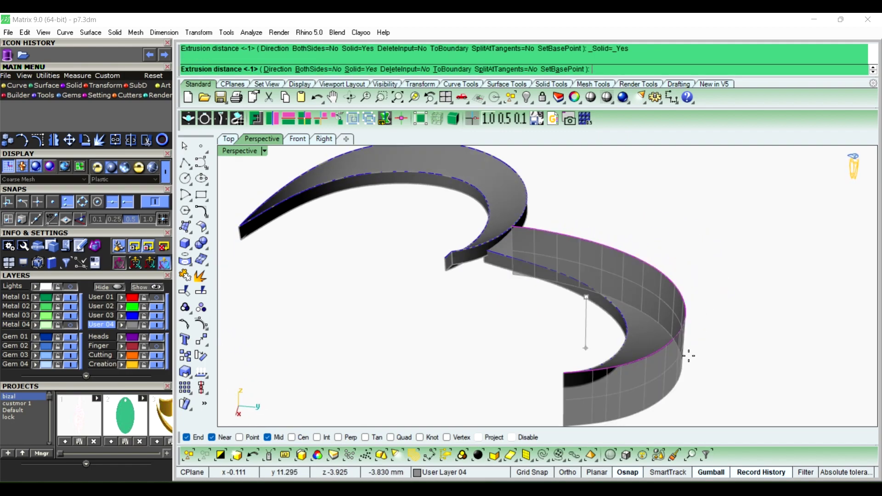
pyautogui.moveTo(691, 359); pyautogui.dragTo(723, 325, button='right')
pyautogui.scroll(5, 642, 211)
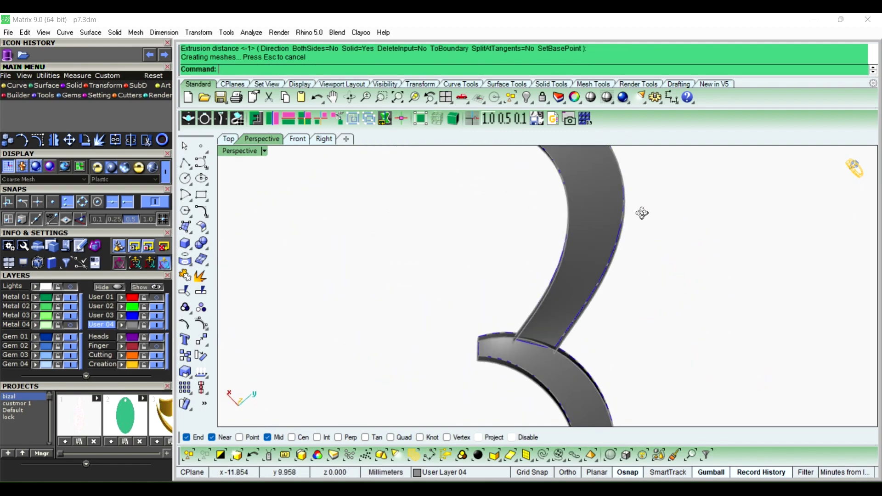
pyautogui.moveTo(641, 210)
pyautogui.mouseDown(button='right')
pyautogui.moveTo(598, 250)
pyautogui.moveTo(592, 359)
pyautogui.mouseUp(button='right')
# Extrude the short edge at the band joint by -1, then view the whole heart
pyautogui.rightClick(530, 370)
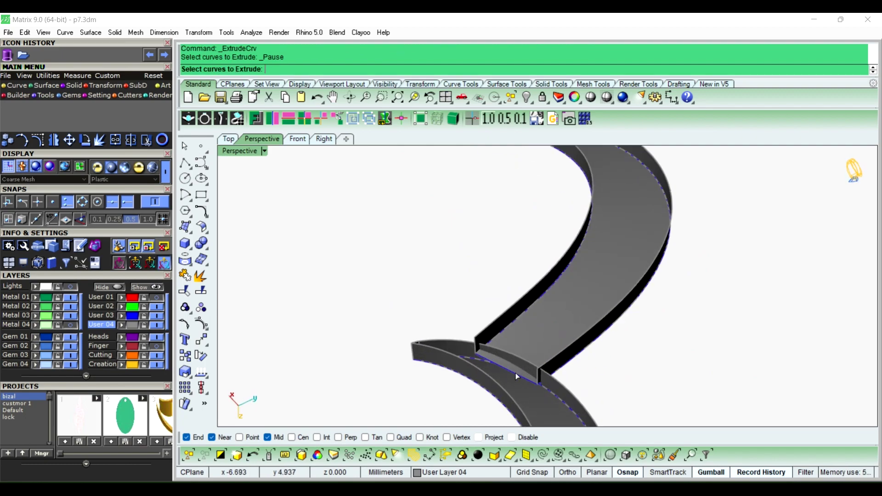
pyautogui.click(515, 373)
pyautogui.click(558, 411)
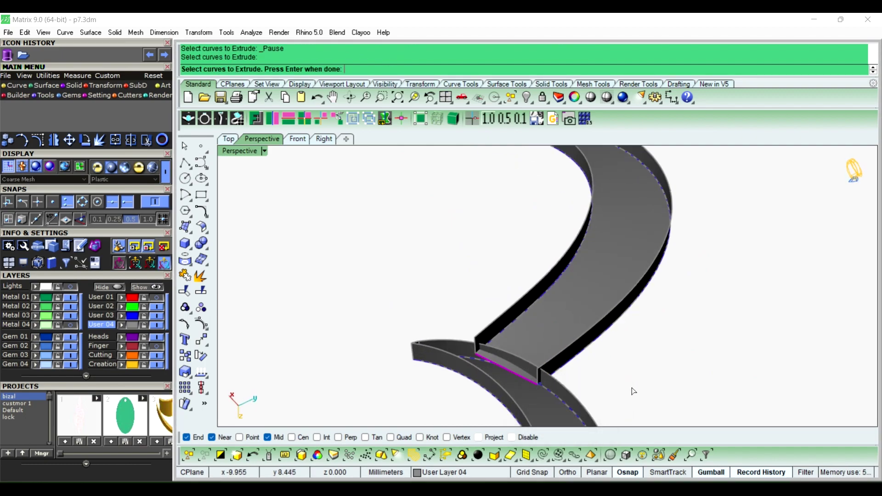
pyautogui.rightClick(632, 390)
pyautogui.moveTo(541, 297)
pyautogui.mouseDown(button='right')
pyautogui.moveTo(632, 370)
pyautogui.moveTo(626, 380)
pyautogui.moveTo(588, 379)
pyautogui.moveTo(512, 314)
pyautogui.moveTo(491, 313)
pyautogui.mouseUp(button='right')
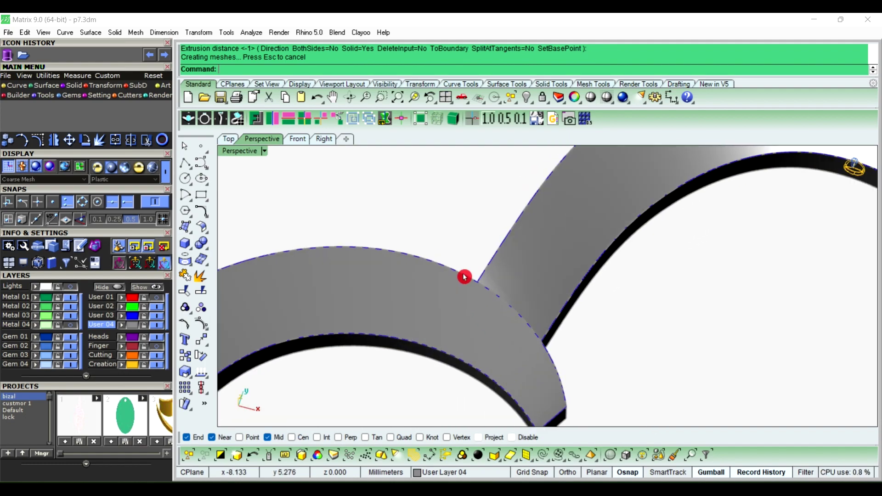
pyautogui.moveTo(568, 381)
pyautogui.mouseDown(button='right')
pyautogui.moveTo(441, 264)
pyautogui.moveTo(571, 301)
pyautogui.moveTo(550, 303)
pyautogui.moveTo(545, 244)
pyautogui.moveTo(557, 291)
pyautogui.moveTo(553, 337)
pyautogui.moveTo(578, 334)
pyautogui.moveTo(611, 401)
pyautogui.mouseUp(button='right')
pyautogui.write('Sw')
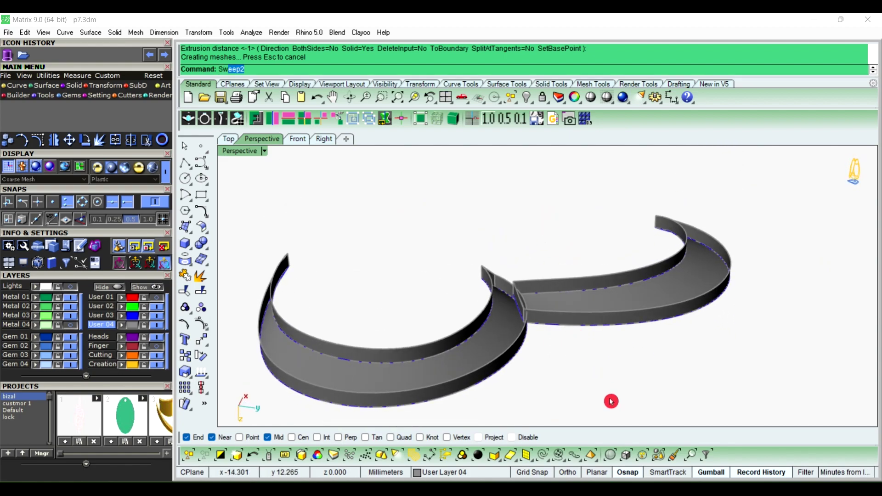
# Sweep a two-rail surface between the right band's outer and inner top edges, using its end edge as cross section
pyautogui.press('Return')
pyautogui.click(611, 307)
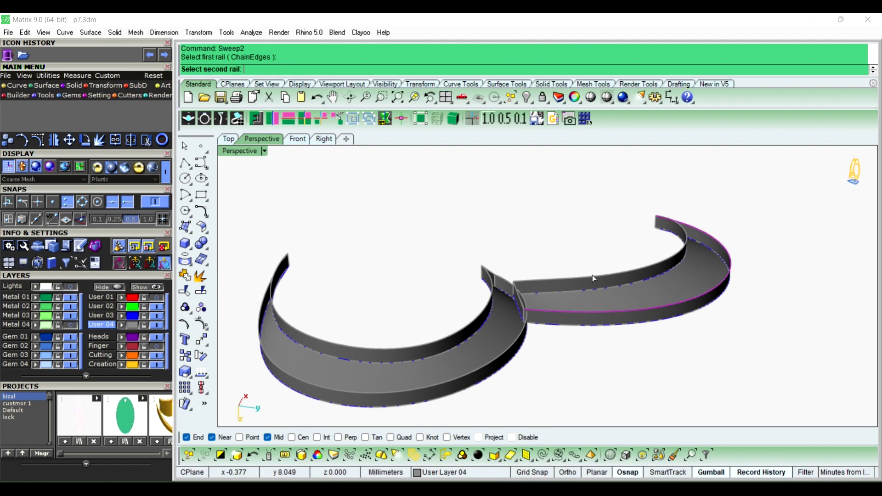
pyautogui.click(522, 296)
pyautogui.click(519, 301)
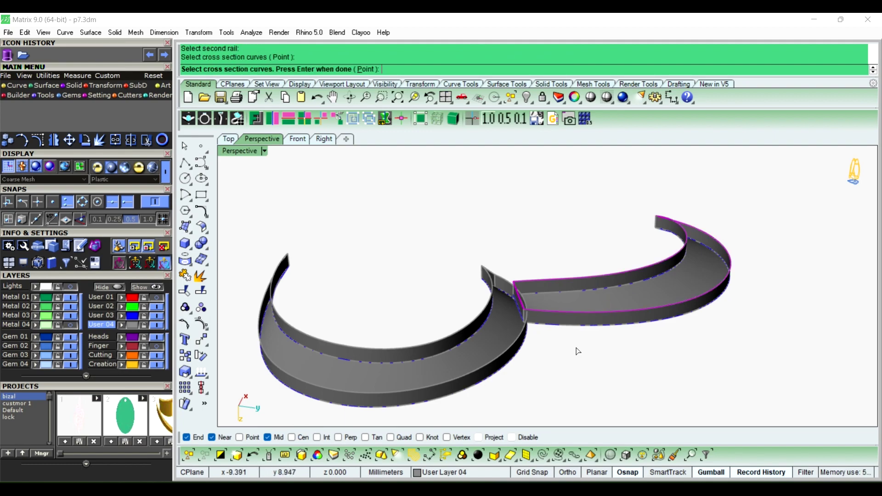
pyautogui.press('Return')
pyautogui.moveTo(637, 364); pyautogui.dragTo(512, 355, button='right')
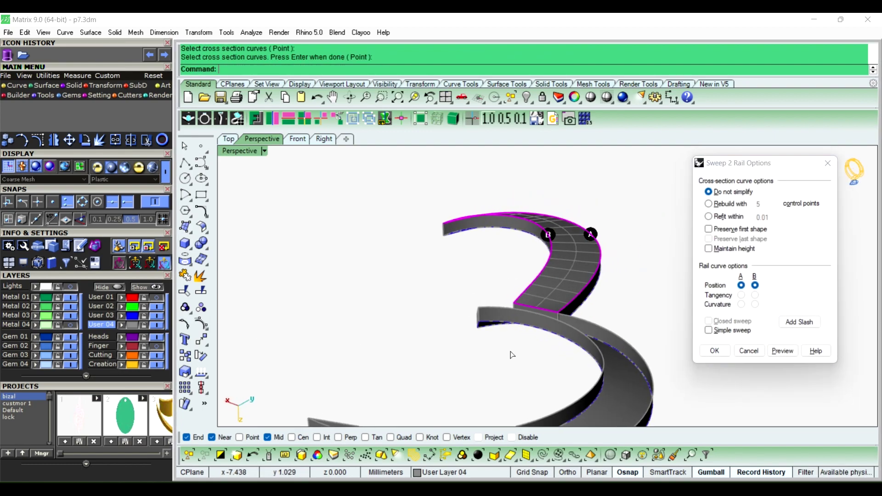
pyautogui.scroll(3, 615, 239)
pyautogui.moveTo(615, 238); pyautogui.dragTo(529, 238, button='right')
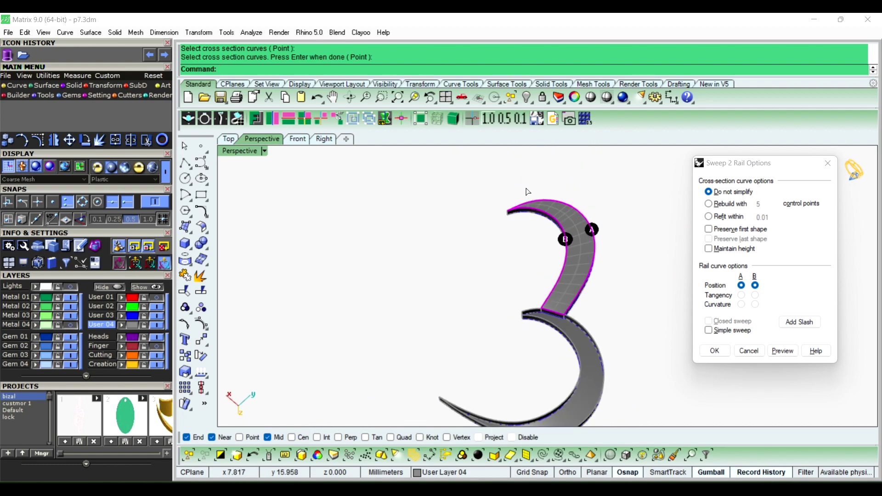
pyautogui.scroll(5, 504, 241)
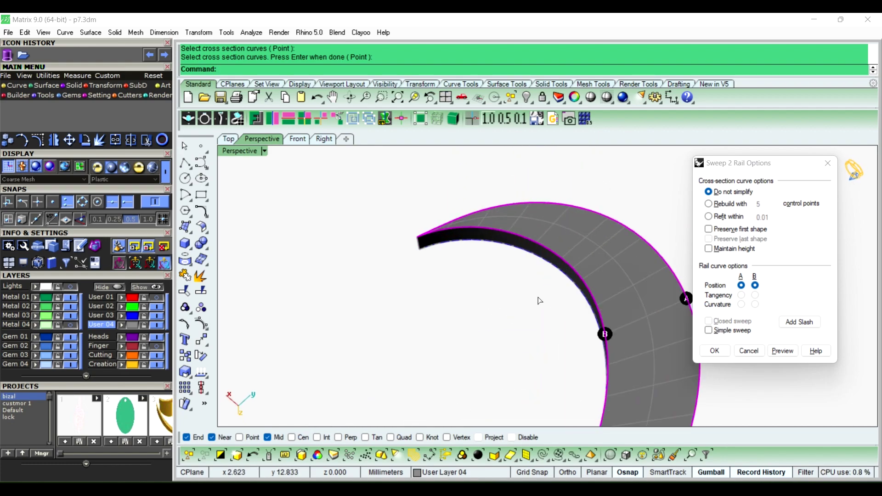
pyautogui.press('Return')
pyautogui.moveTo(591, 253)
pyautogui.mouseDown(button='right')
pyautogui.moveTo(619, 338)
pyautogui.moveTo(679, 315)
pyautogui.moveTo(669, 326)
pyautogui.mouseUp(button='right')
pyautogui.write('Sw')
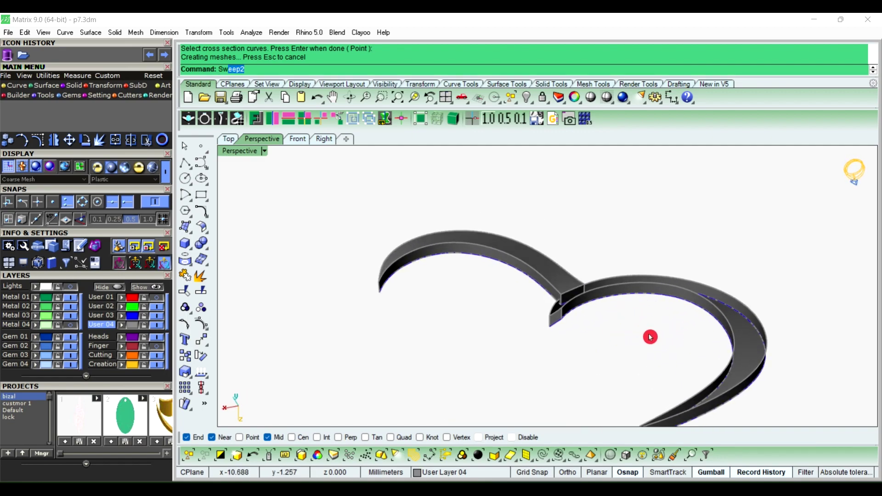
# Build a second two-rail sweep along the right band, adding a slash between the rails
pyautogui.rightClick(650, 337)
pyautogui.click(725, 324)
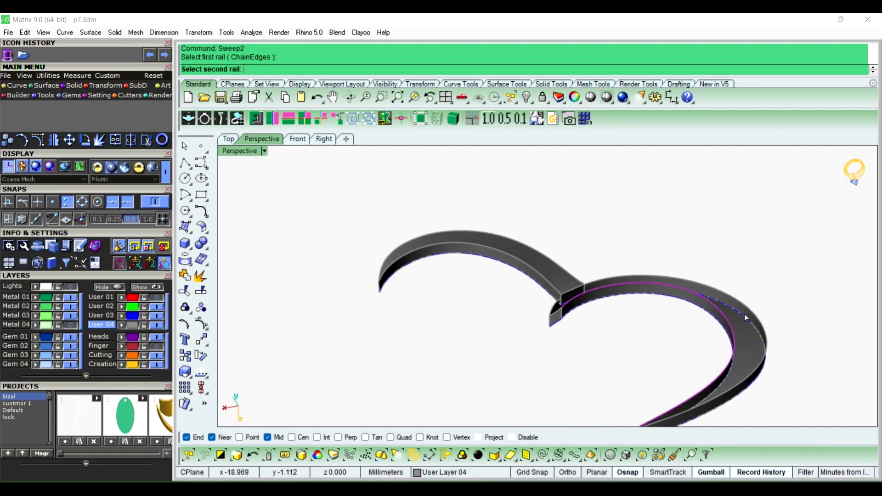
pyautogui.moveTo(746, 317)
pyautogui.mouseDown(button='right')
pyautogui.moveTo(666, 301)
pyautogui.moveTo(550, 337)
pyautogui.mouseUp(button='right')
pyautogui.scroll(3, 550, 338)
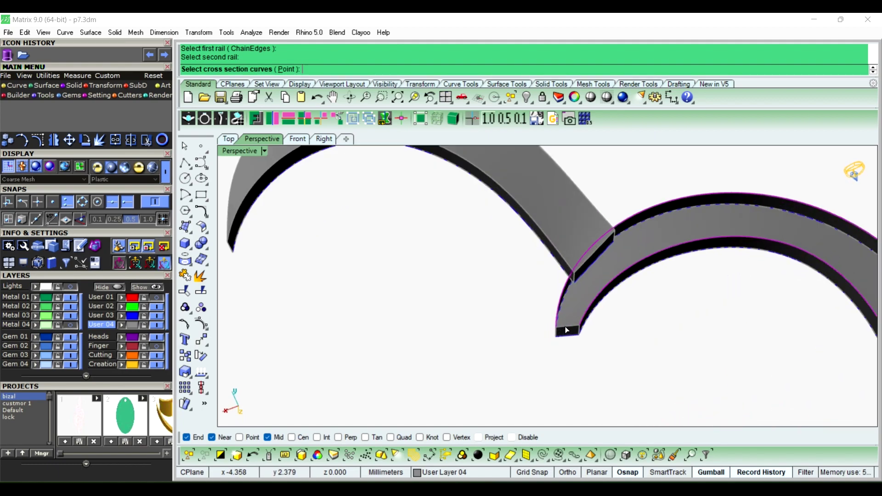
pyautogui.click(567, 329)
pyautogui.rightClick(635, 366)
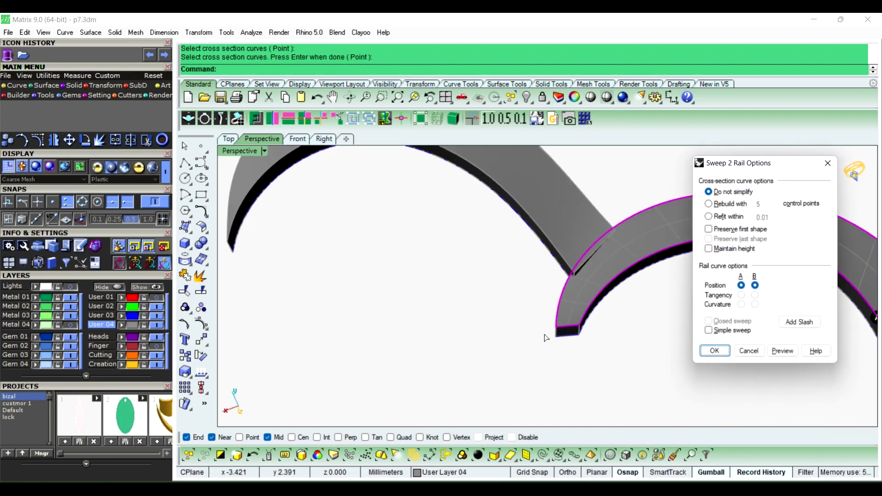
pyautogui.scroll(-3, 297, 286)
pyautogui.moveTo(295, 277)
pyautogui.mouseDown(button='right')
pyautogui.moveTo(393, 270)
pyautogui.moveTo(527, 335)
pyautogui.moveTo(484, 194)
pyautogui.mouseUp(button='right')
pyautogui.scroll(2, 505, 220)
pyautogui.scroll(2, 527, 250)
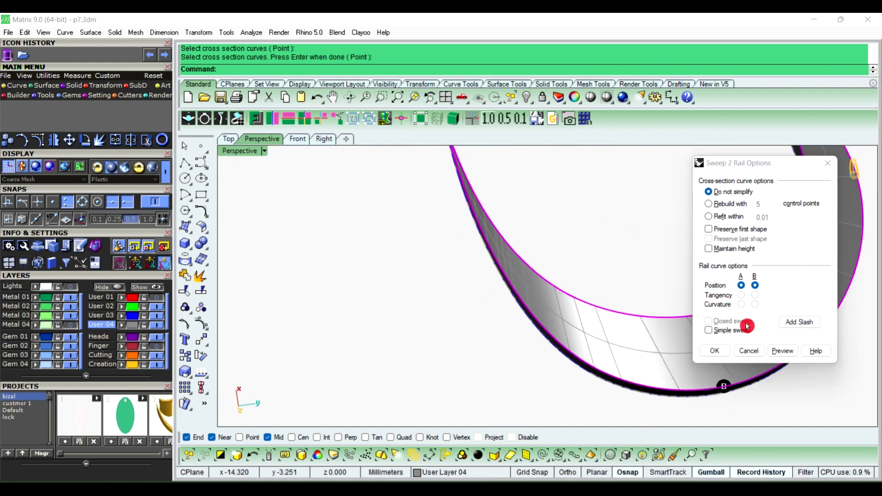
pyautogui.click(794, 326)
pyautogui.click(514, 273)
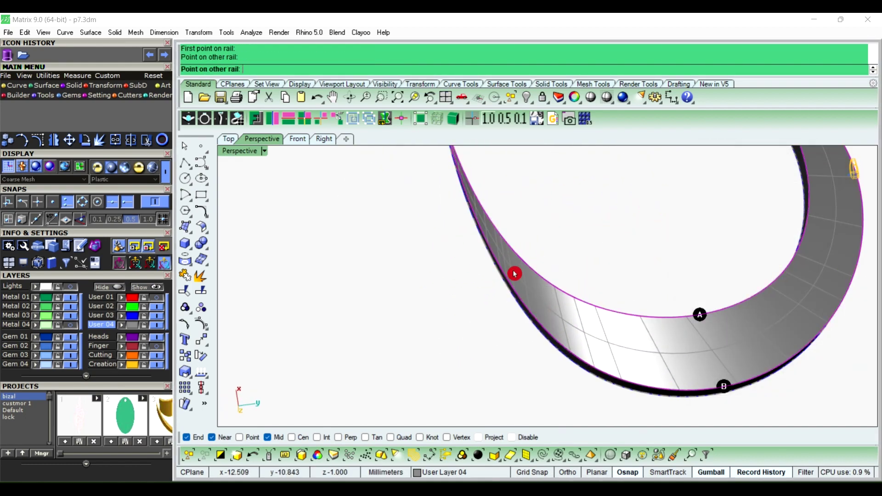
pyautogui.click(513, 257)
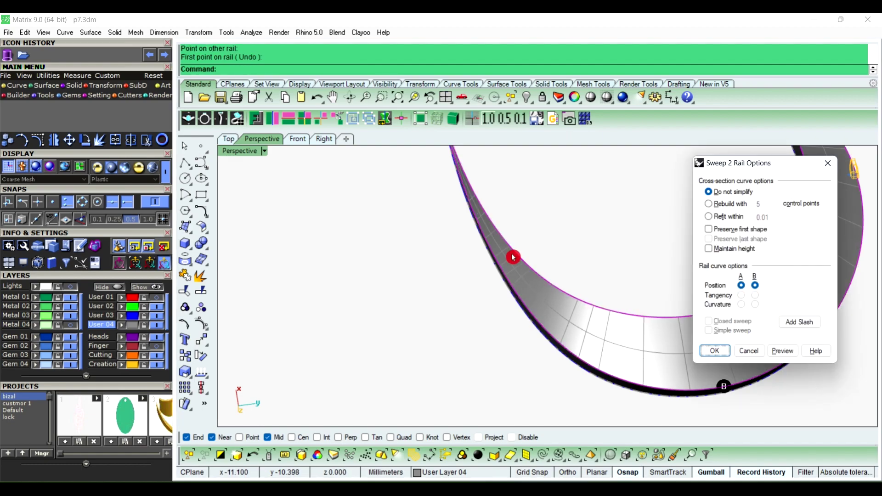
pyautogui.press('Return')
pyautogui.moveTo(488, 250)
pyautogui.mouseDown(button='right')
pyautogui.moveTo(469, 246)
pyautogui.moveTo(633, 216)
pyautogui.moveTo(639, 323)
pyautogui.moveTo(510, 256)
pyautogui.moveTo(541, 282)
pyautogui.moveTo(547, 299)
pyautogui.mouseUp(button='right')
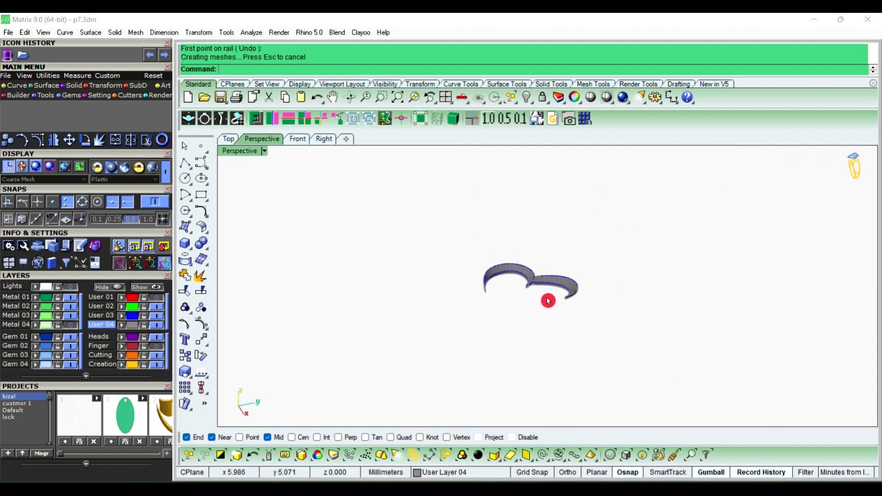
# Join the ten swept surfaces into closed solids
pyautogui.click(138, 324)
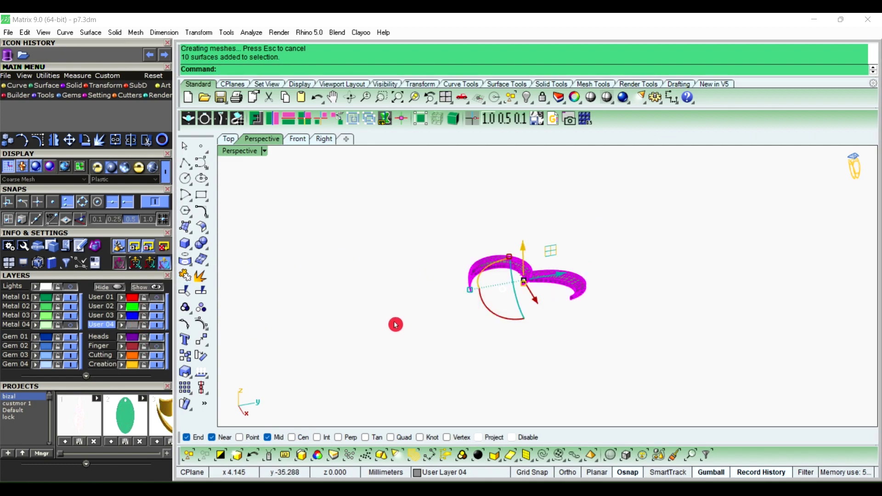
pyautogui.write('Jo')
pyautogui.press('Return')
pyautogui.click(395, 324)
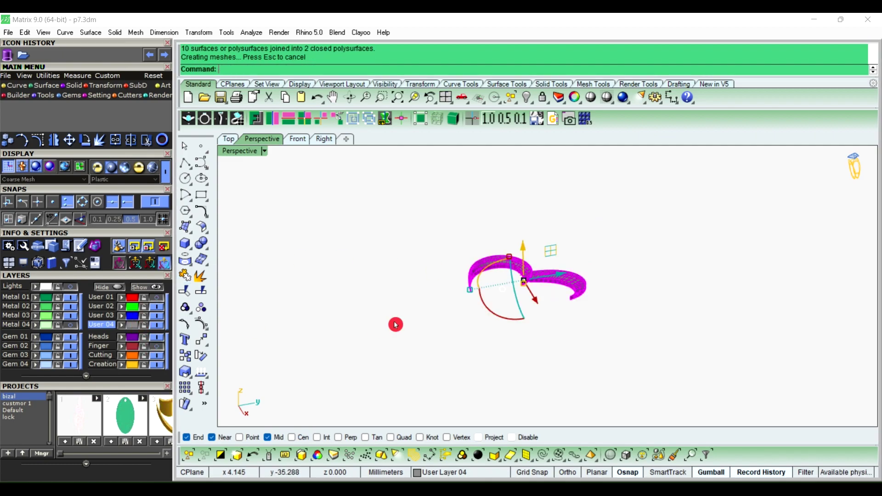
pyautogui.moveTo(508, 295)
pyautogui.mouseDown(button='right')
pyautogui.moveTo(556, 269)
pyautogui.moveTo(620, 297)
pyautogui.moveTo(615, 220)
pyautogui.moveTo(593, 147)
pyautogui.mouseUp(button='right')
# Show the hidden outer heart band again
pyautogui.click(533, 107)
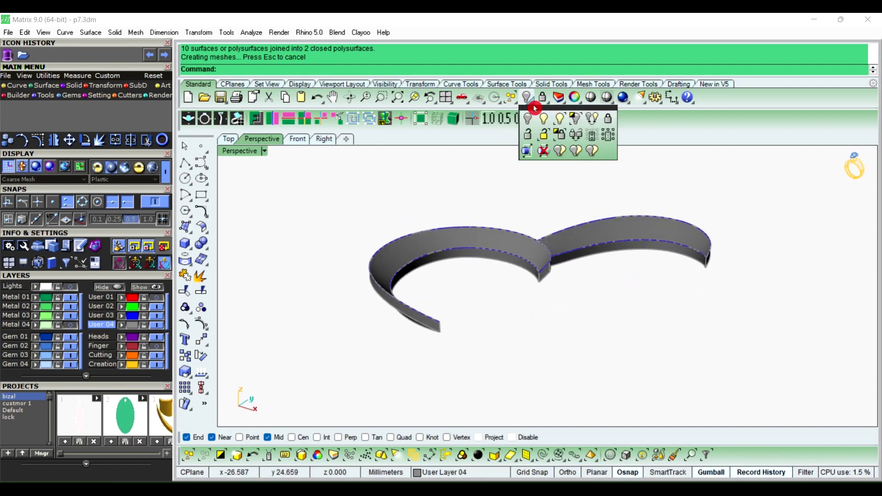
pyautogui.click(544, 117)
pyautogui.moveTo(581, 179)
pyautogui.mouseDown(button='right')
pyautogui.moveTo(473, 295)
pyautogui.moveTo(407, 234)
pyautogui.moveTo(595, 214)
pyautogui.moveTo(567, 222)
pyautogui.moveTo(650, 262)
pyautogui.moveTo(577, 297)
pyautogui.moveTo(536, 344)
pyautogui.mouseUp(button='right')
# Offset the lower band surface as a solid, flipping the direction downward
pyautogui.click(536, 344)
pyautogui.write('Off')
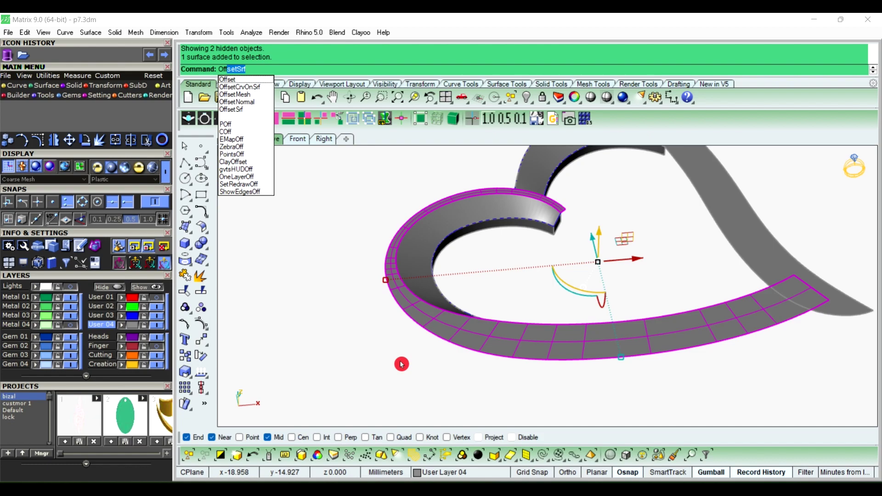
pyautogui.rightClick(402, 364)
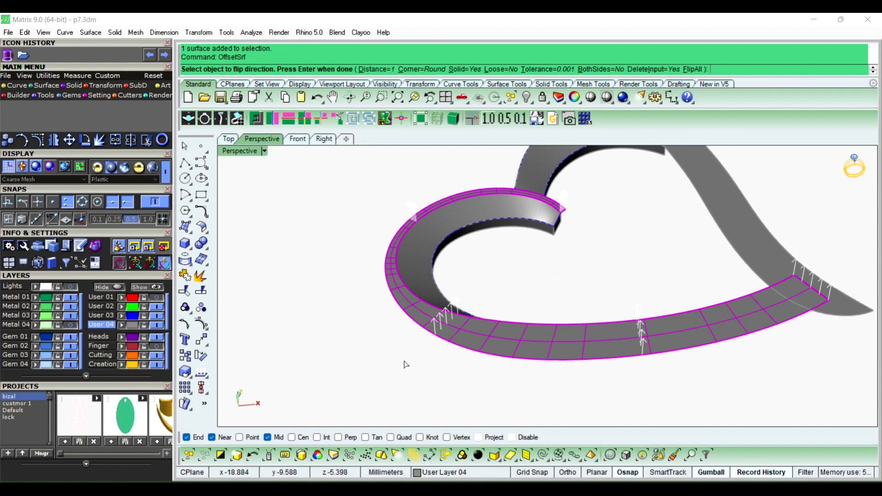
pyautogui.click(564, 337)
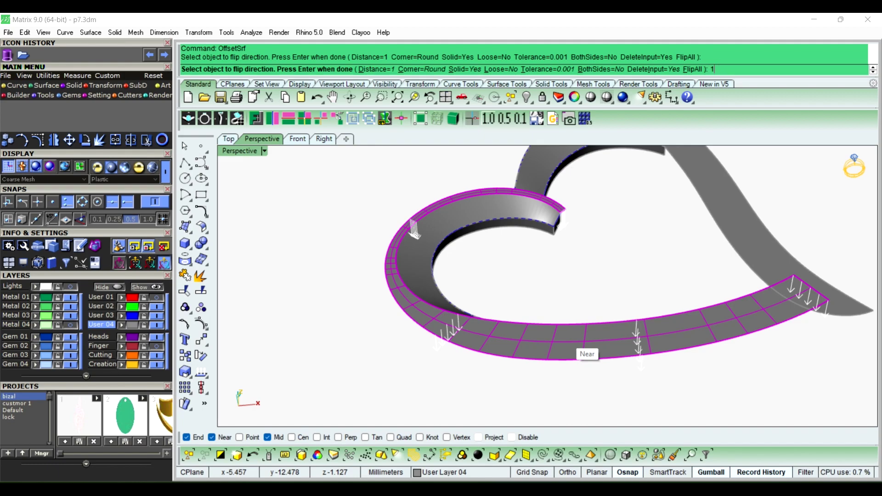
pyautogui.press('Return')
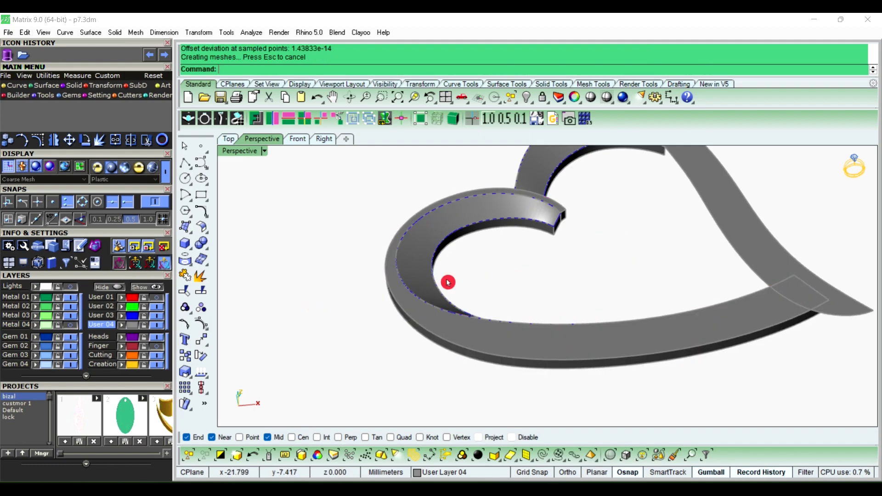
pyautogui.scroll(2, 577, 203)
pyautogui.scroll(2, 546, 281)
pyautogui.scroll(2, 735, 321)
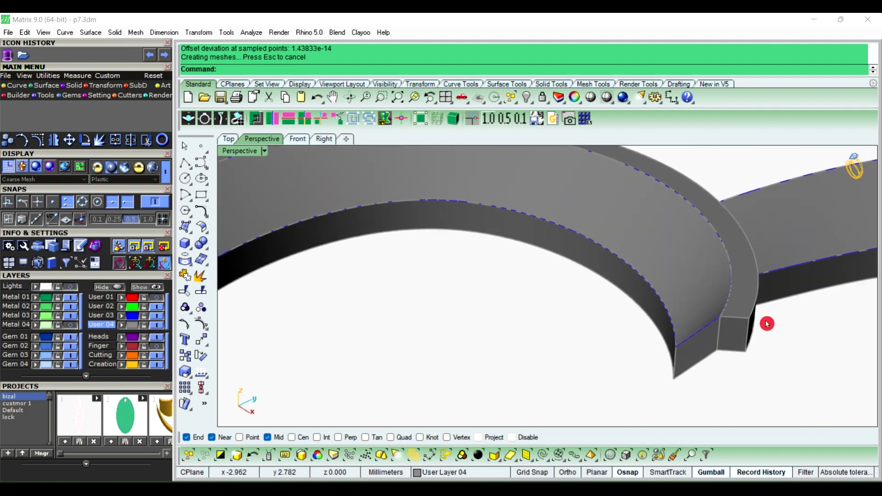
pyautogui.moveTo(750, 330)
pyautogui.mouseDown(button='right')
pyautogui.moveTo(518, 247)
pyautogui.moveTo(640, 324)
pyautogui.moveTo(575, 317)
pyautogui.moveTo(744, 313)
pyautogui.mouseUp(button='right')
pyautogui.moveTo(586, 272)
pyautogui.mouseDown(button='right')
pyautogui.moveTo(447, 305)
pyautogui.moveTo(437, 295)
pyautogui.mouseUp(button='right')
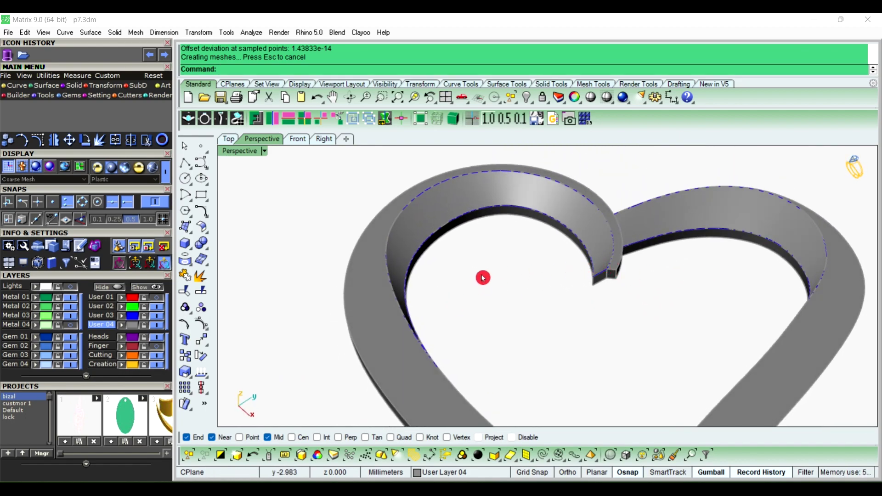
pyautogui.moveTo(482, 277)
pyautogui.mouseDown(button='right')
pyautogui.moveTo(462, 305)
pyautogui.moveTo(409, 256)
pyautogui.moveTo(456, 302)
pyautogui.moveTo(627, 283)
pyautogui.mouseUp(button='right')
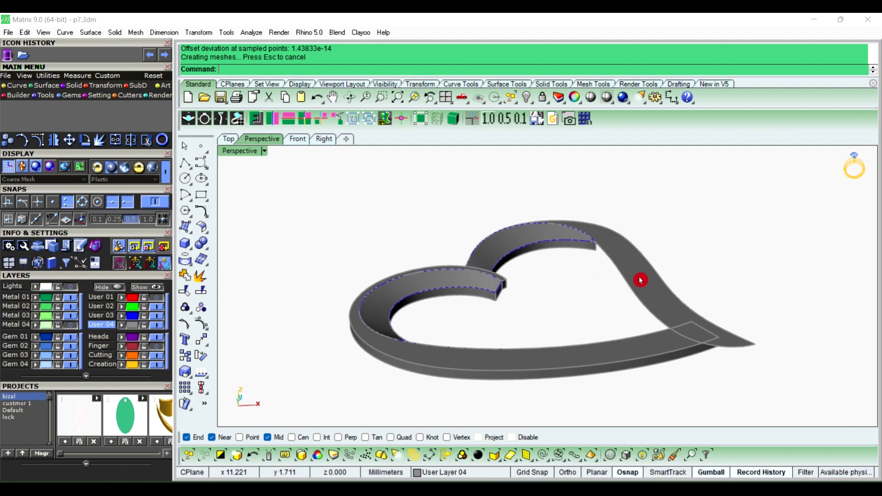
# Offset the right band surface into a 1 mm solid strip
pyautogui.click(641, 280)
pyautogui.write('Of')
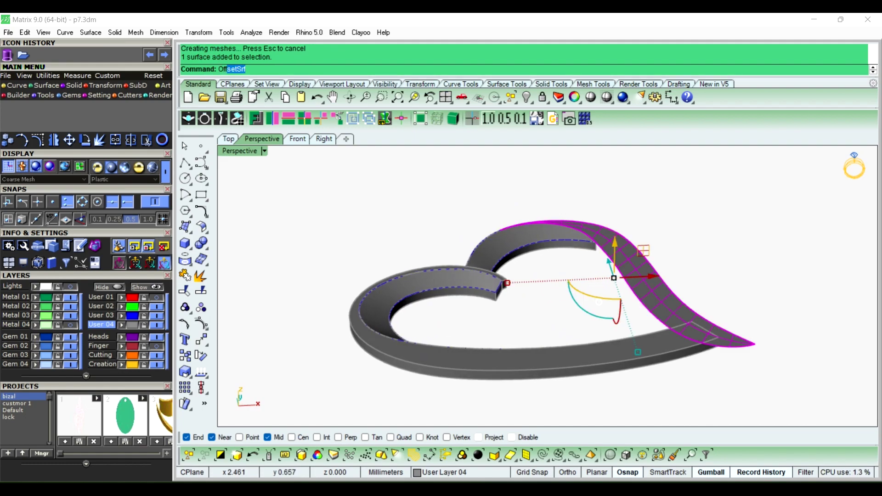
pyautogui.press('Return')
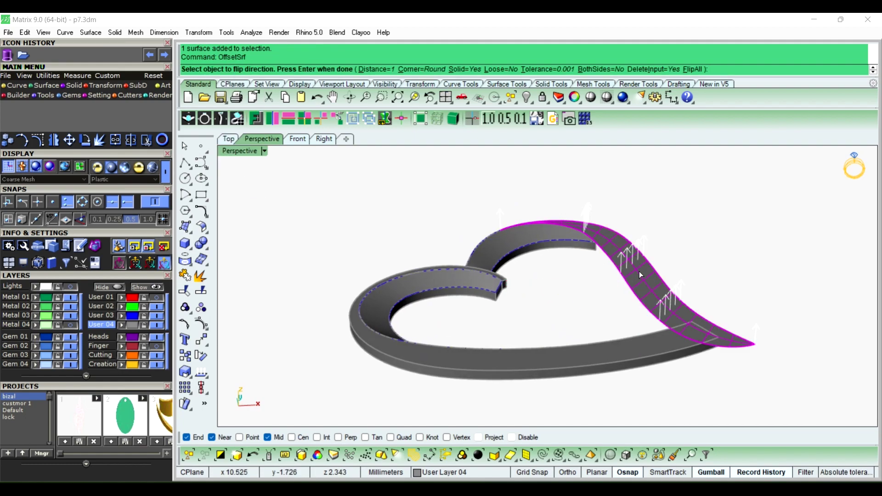
pyautogui.rightClick(642, 276)
pyautogui.click(717, 268)
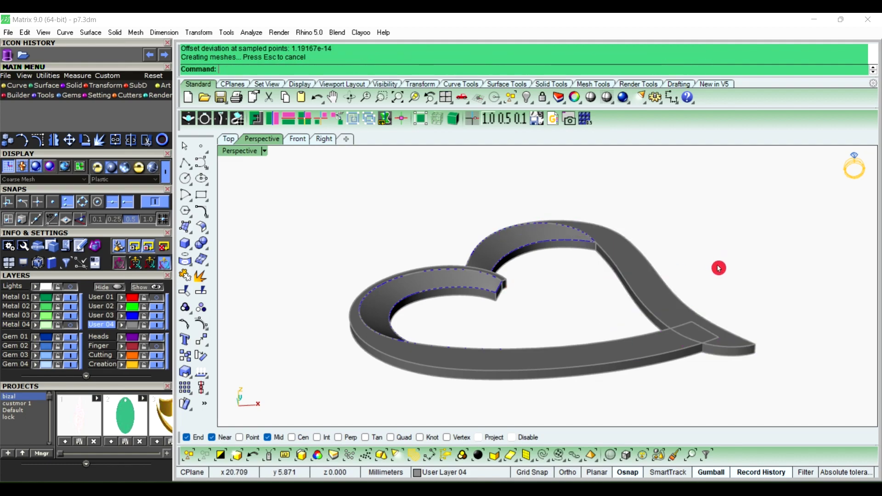
pyautogui.moveTo(717, 268)
pyautogui.mouseDown(button='right')
pyautogui.moveTo(412, 220)
pyautogui.moveTo(518, 262)
pyautogui.mouseUp(button='right')
pyautogui.click(589, 98)
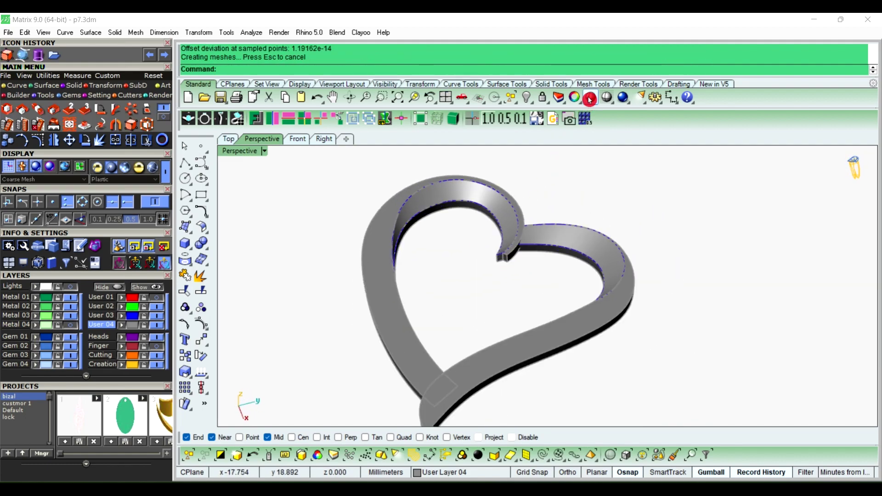
pyautogui.moveTo(636, 262)
pyautogui.mouseDown(button='right')
pyautogui.moveTo(533, 198)
pyautogui.moveTo(510, 290)
pyautogui.moveTo(508, 239)
pyautogui.moveTo(536, 325)
pyautogui.moveTo(564, 337)
pyautogui.moveTo(622, 335)
pyautogui.moveTo(621, 357)
pyautogui.mouseUp(button='right')
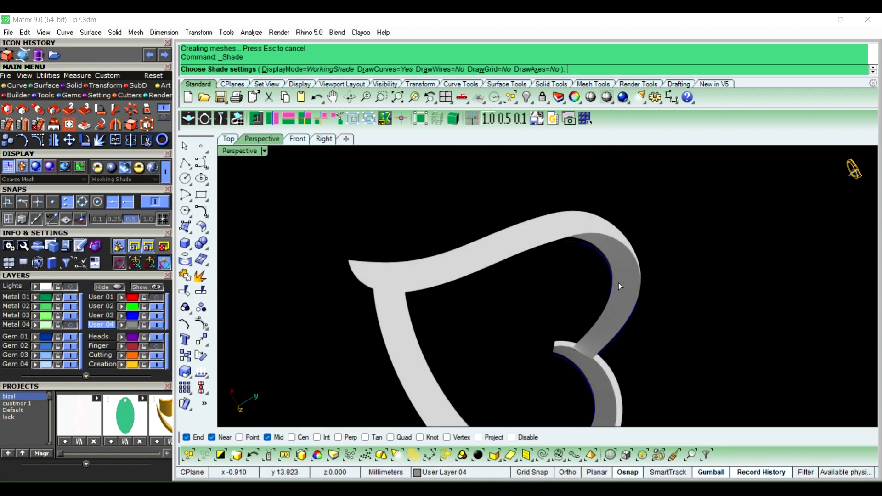
pyautogui.moveTo(618, 282)
pyautogui.mouseDown(button='right')
pyautogui.moveTo(598, 336)
pyautogui.moveTo(606, 291)
pyautogui.moveTo(611, 349)
pyautogui.moveTo(634, 374)
pyautogui.moveTo(606, 338)
pyautogui.moveTo(599, 308)
pyautogui.moveTo(609, 338)
pyautogui.moveTo(657, 330)
pyautogui.moveTo(578, 313)
pyautogui.moveTo(582, 343)
pyautogui.moveTo(616, 294)
pyautogui.moveTo(547, 322)
pyautogui.moveTo(524, 312)
pyautogui.moveTo(508, 345)
pyautogui.moveTo(492, 294)
pyautogui.moveTo(492, 248)
pyautogui.moveTo(508, 309)
pyautogui.moveTo(476, 285)
pyautogui.moveTo(489, 365)
pyautogui.moveTo(512, 370)
pyautogui.moveTo(542, 304)
pyautogui.moveTo(561, 288)
pyautogui.moveTo(557, 253)
pyautogui.moveTo(557, 279)
pyautogui.moveTo(651, 315)
pyautogui.mouseUp(button='right')
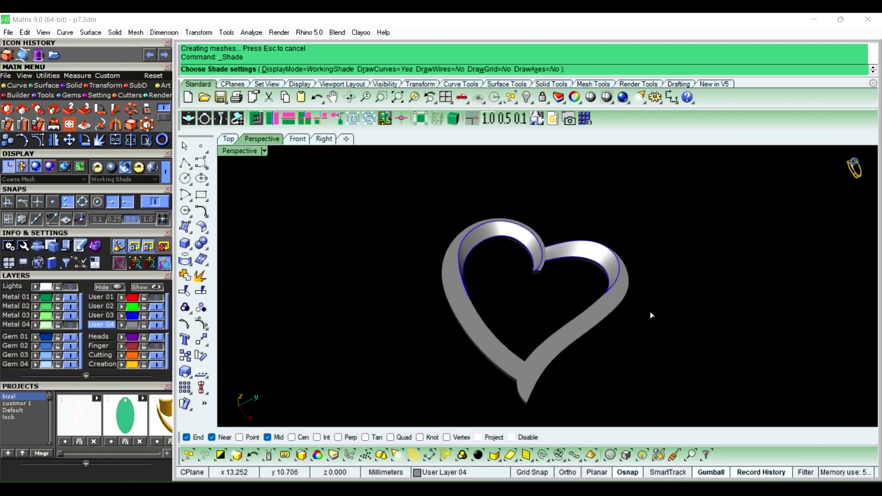
pyautogui.moveTo(504, 340)
pyautogui.mouseDown(button='right')
pyautogui.moveTo(507, 360)
pyautogui.moveTo(495, 359)
pyautogui.moveTo(577, 352)
pyautogui.mouseUp(button='right')
pyautogui.moveTo(536, 375)
pyautogui.mouseDown(button='right')
pyautogui.moveTo(630, 338)
pyautogui.moveTo(666, 299)
pyautogui.moveTo(604, 364)
pyautogui.mouseUp(button='right')
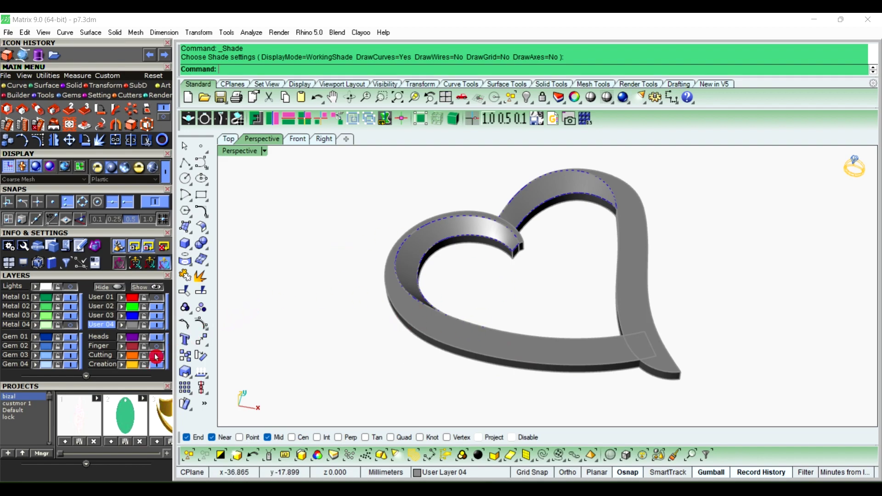
# Rebuild the first lower-band guide curve to 12 points at degree 3
pyautogui.moveTo(385, 337)
pyautogui.mouseDown(button='right')
pyautogui.moveTo(397, 320)
pyautogui.moveTo(550, 351)
pyautogui.mouseUp(button='right')
pyautogui.scroll(2, 468, 339)
pyautogui.scroll(2, 427, 331)
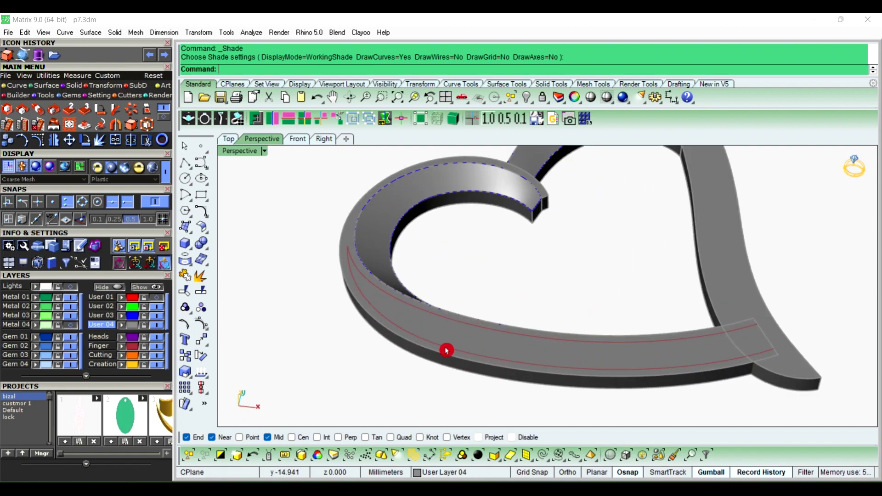
pyautogui.click(501, 336)
pyautogui.click(616, 299)
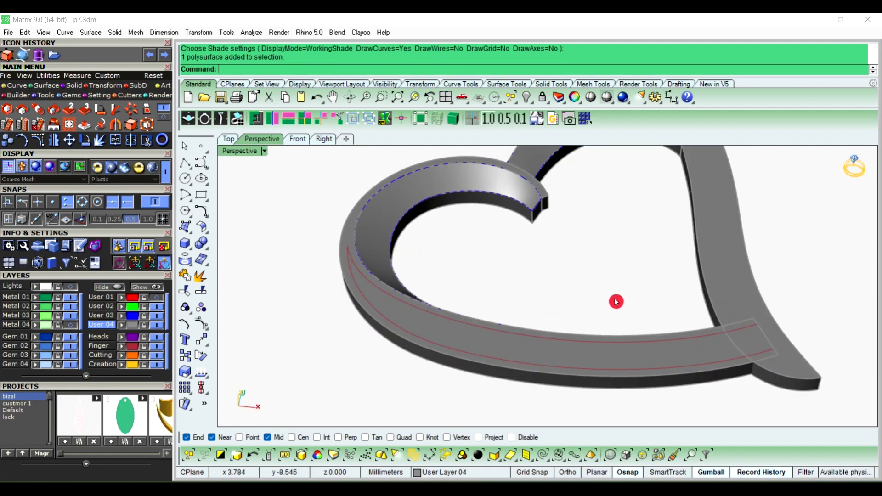
pyautogui.click(522, 337)
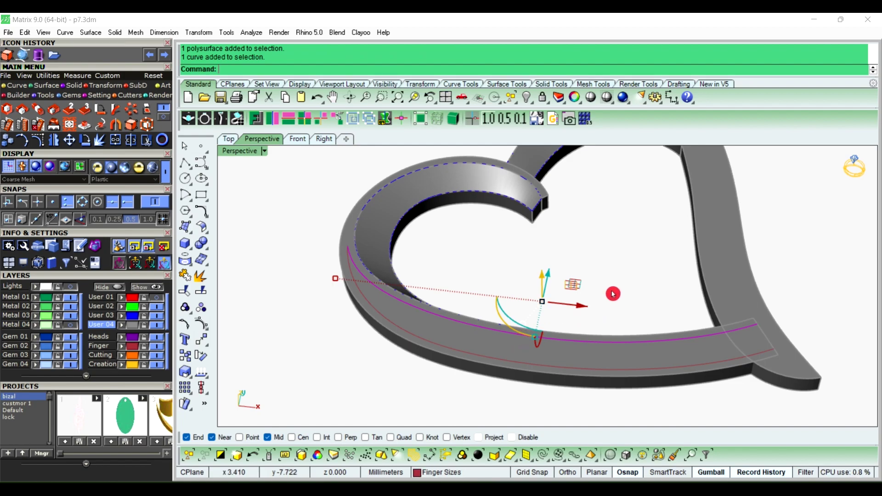
pyautogui.write('Re')
pyautogui.press('Return')
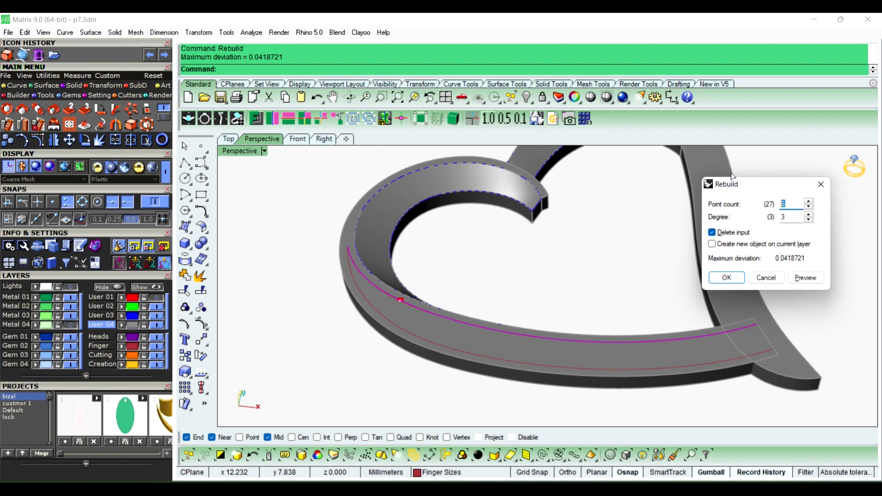
pyautogui.write('12')
pyautogui.click(738, 250)
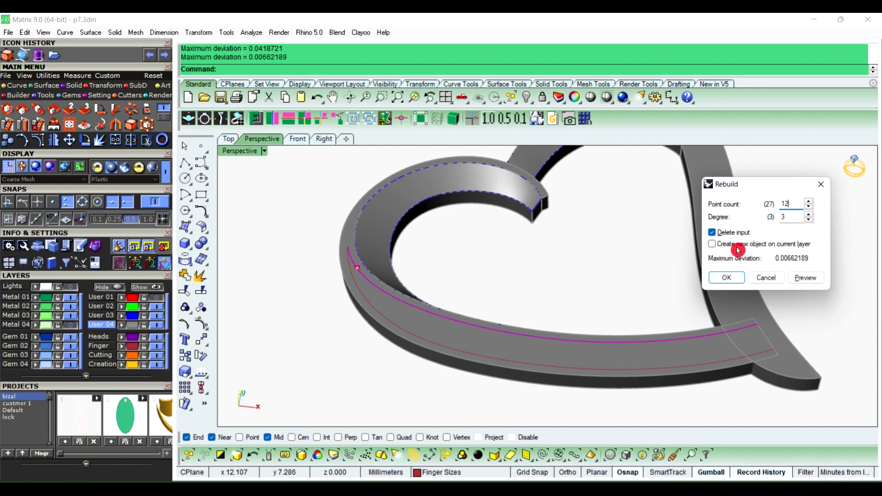
pyautogui.click(722, 278)
# Rebuild the second guide curve with the same 12-point, degree 3 settings
pyautogui.rightClick(584, 299)
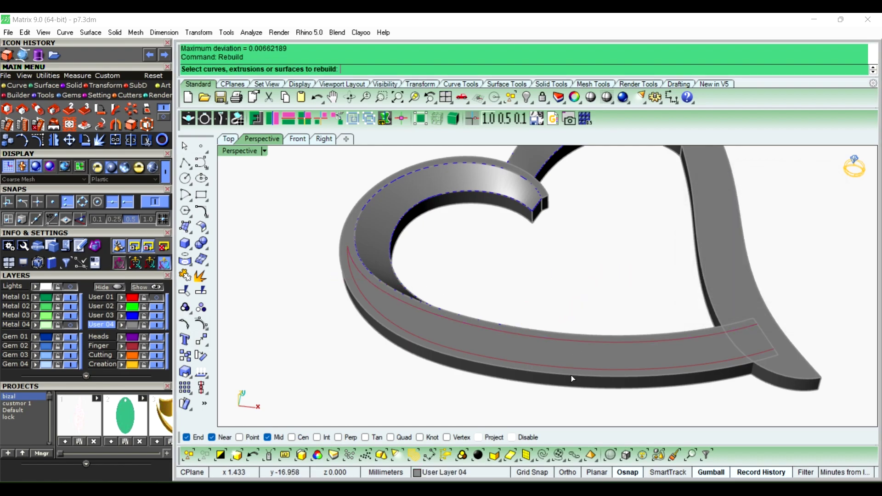
pyautogui.press('Return')
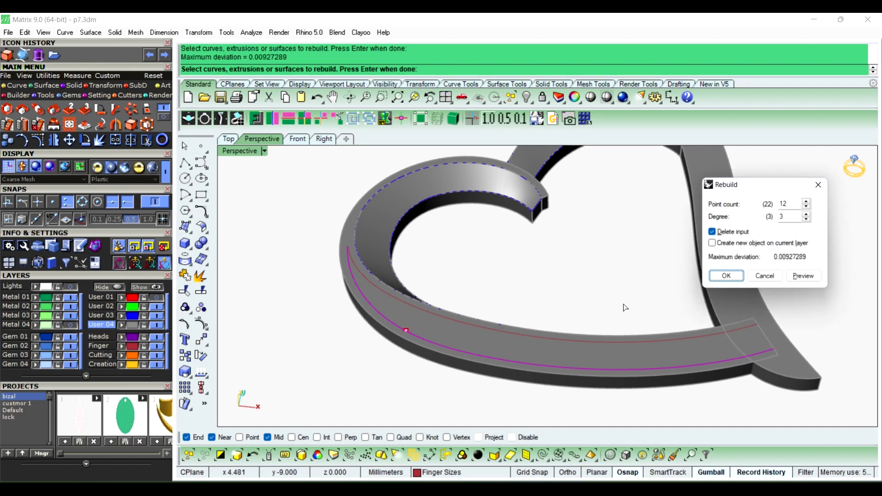
pyautogui.rightClick(625, 307)
pyautogui.scroll(-3, 556, 295)
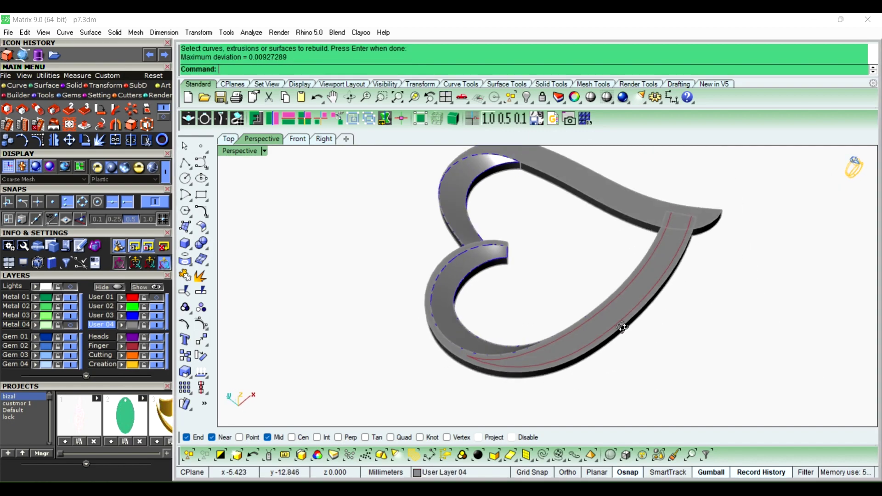
pyautogui.scroll(-2, 620, 325)
pyautogui.scroll(-2, 508, 305)
pyautogui.moveTo(477, 248); pyautogui.dragTo(527, 335, button='right')
pyautogui.scroll(3, 528, 332)
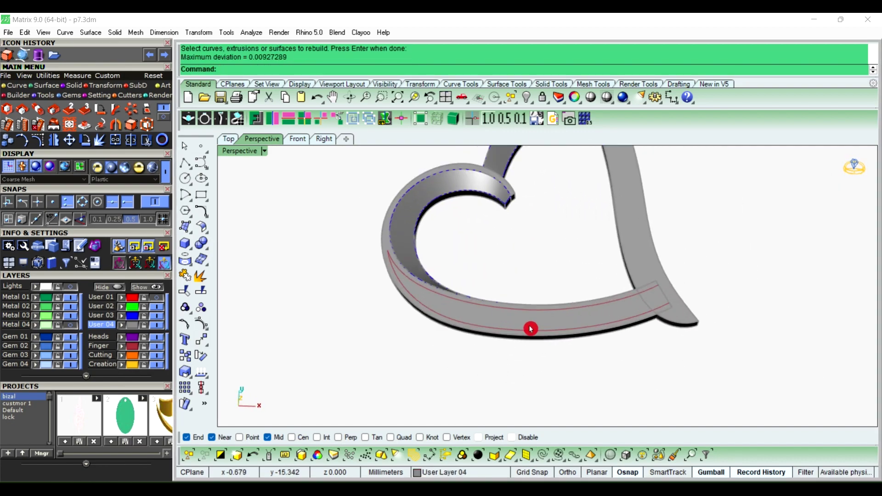
pyautogui.scroll(1, 535, 316)
pyautogui.scroll(2, 539, 298)
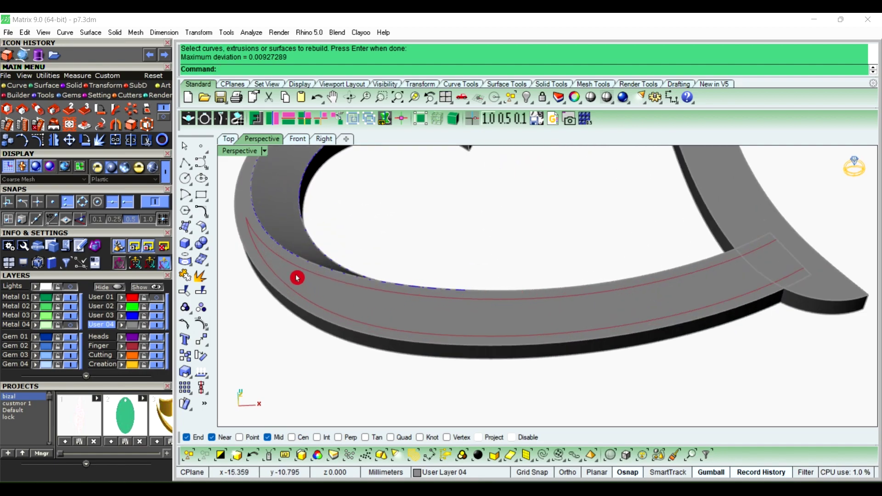
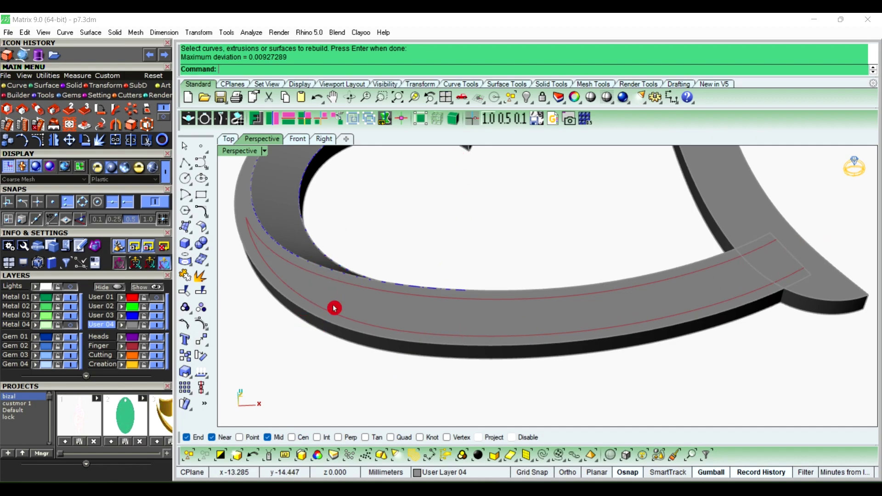
# Place a row of round gems between the outer and inner red channel curves, spaced 0.15 apart
pyautogui.moveTo(763, 308); pyautogui.dragTo(769, 273, button='right')
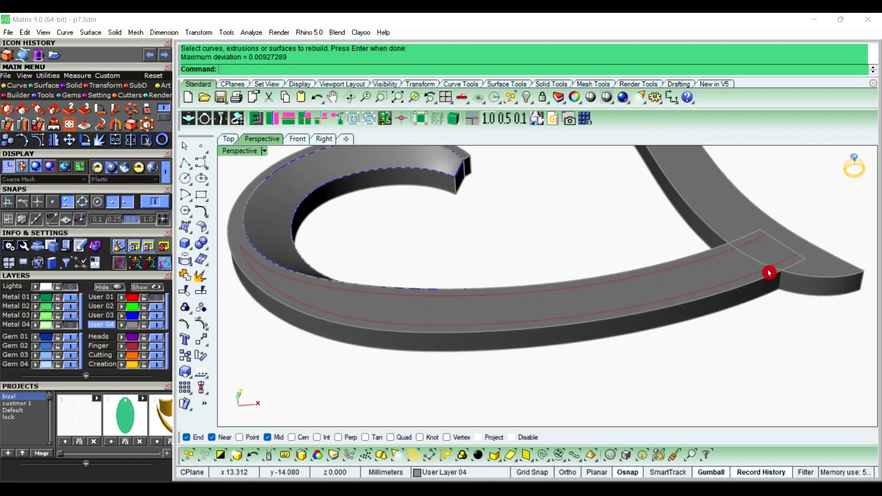
pyautogui.moveTo(611, 290); pyautogui.dragTo(590, 309, button='right')
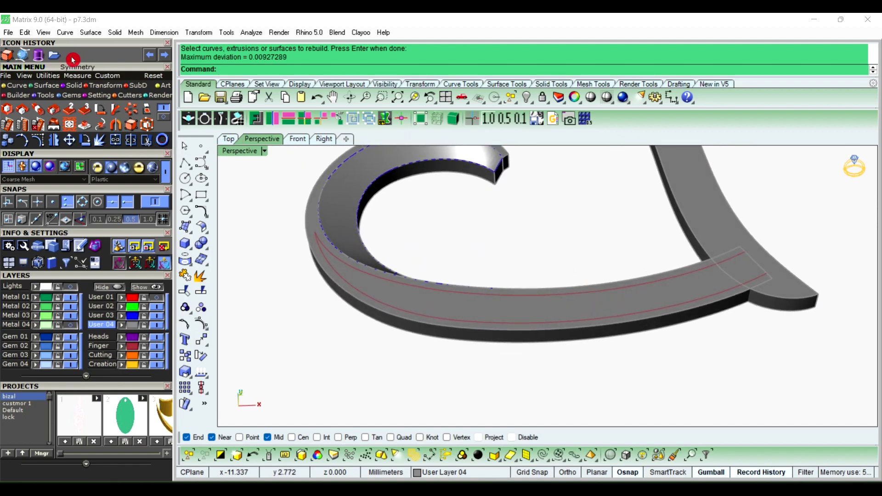
pyautogui.click(71, 95)
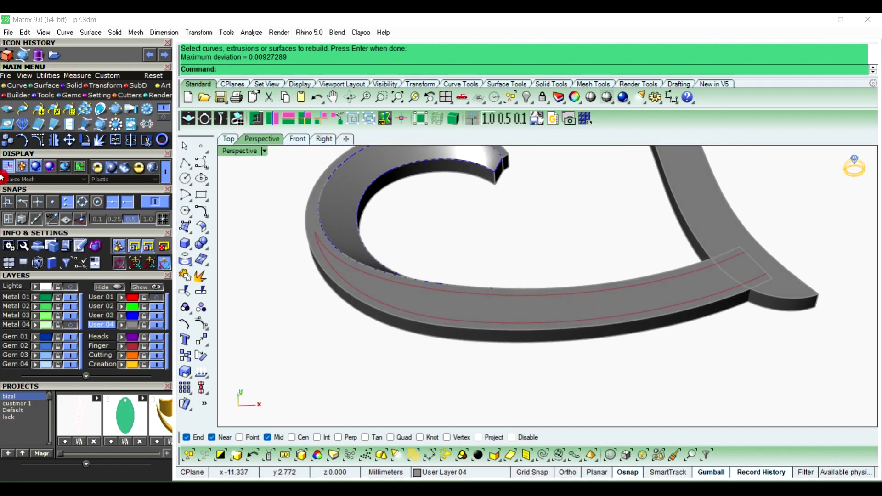
pyautogui.click(102, 129)
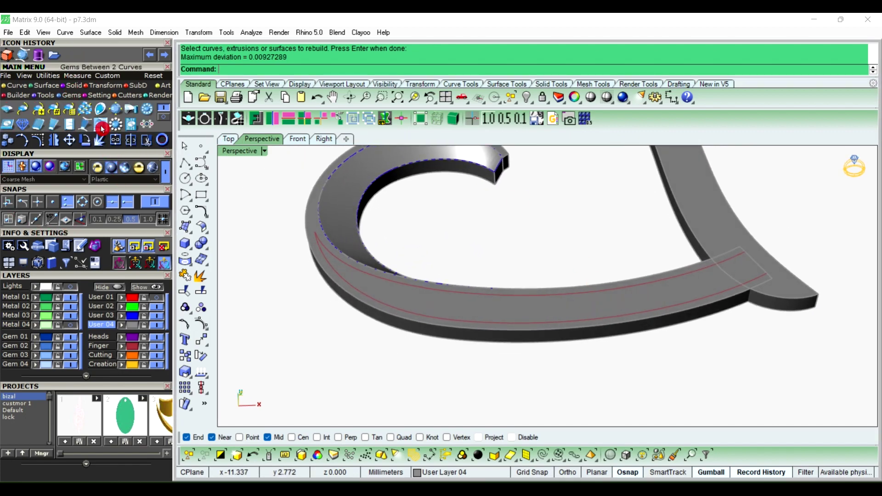
pyautogui.click(393, 307)
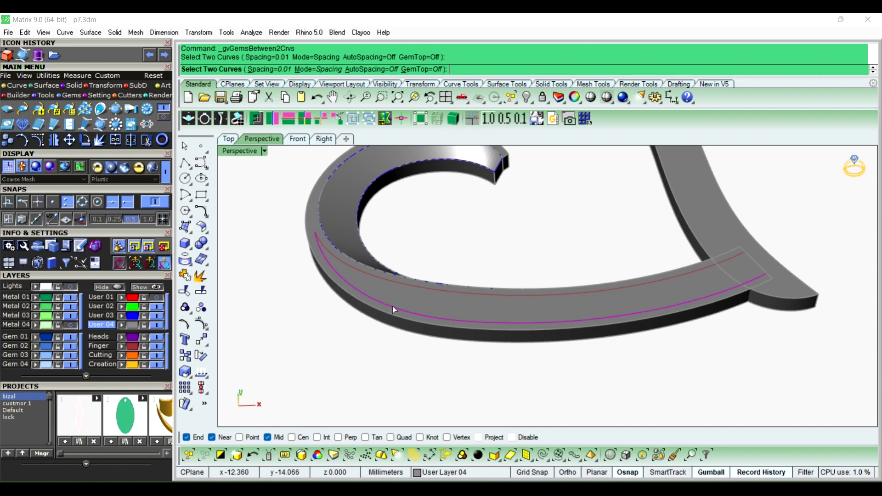
pyautogui.click(402, 283)
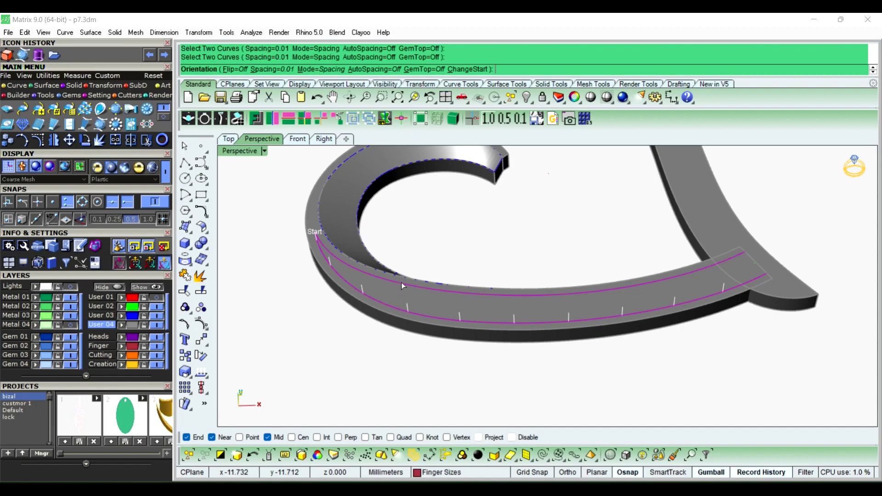
pyautogui.click(270, 73)
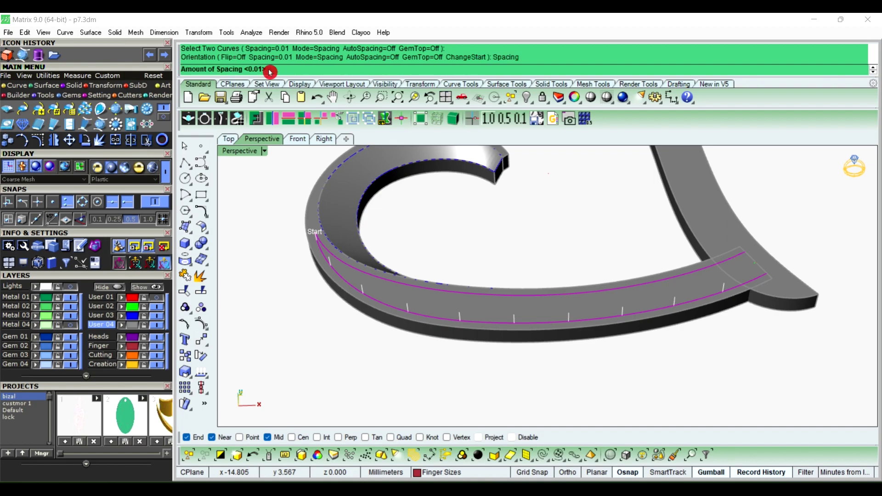
pyautogui.write('.15')
pyautogui.press('Return')
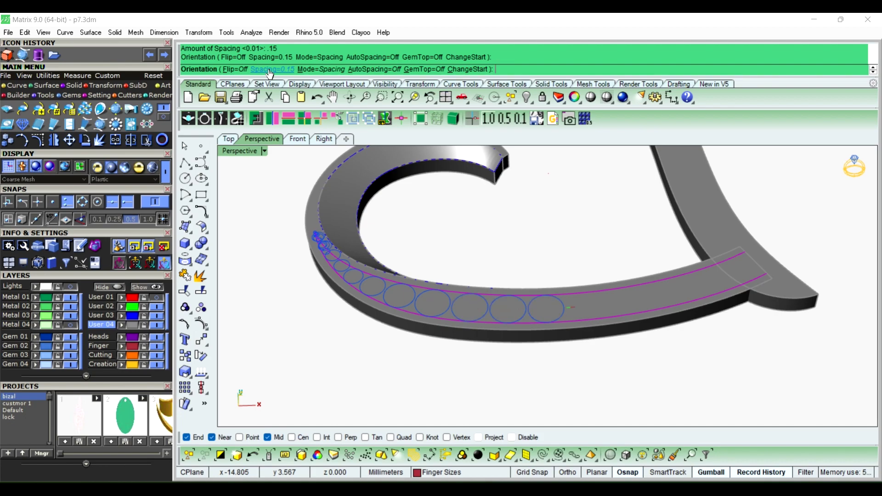
pyautogui.rightClick(270, 73)
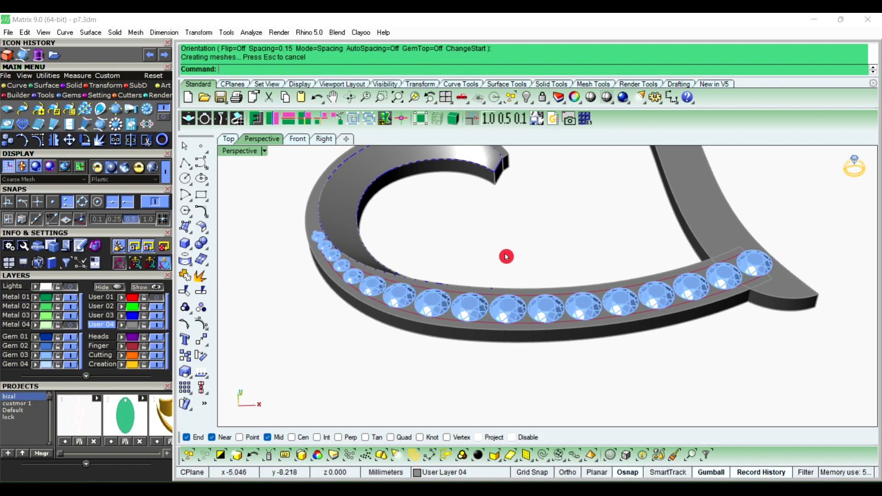
# Ungroup the gem row into separate stones
pyautogui.moveTo(727, 286); pyautogui.dragTo(828, 191, button='right')
pyautogui.scroll(3, 729, 270)
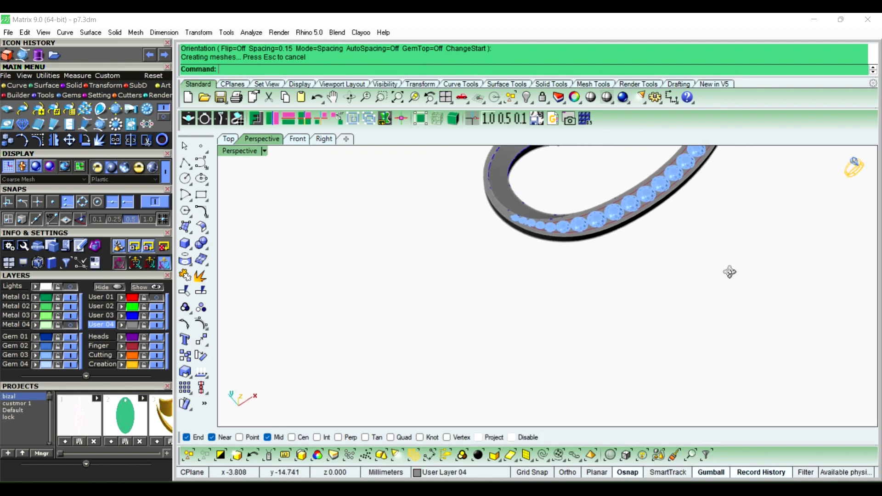
pyautogui.moveTo(728, 270)
pyautogui.mouseDown(button='right')
pyautogui.moveTo(524, 219)
pyautogui.moveTo(488, 272)
pyautogui.moveTo(516, 282)
pyautogui.moveTo(461, 205)
pyautogui.mouseUp(button='right')
pyautogui.moveTo(433, 189)
pyautogui.mouseDown()
pyautogui.moveTo(517, 305)
pyautogui.moveTo(573, 354)
pyautogui.mouseUp()
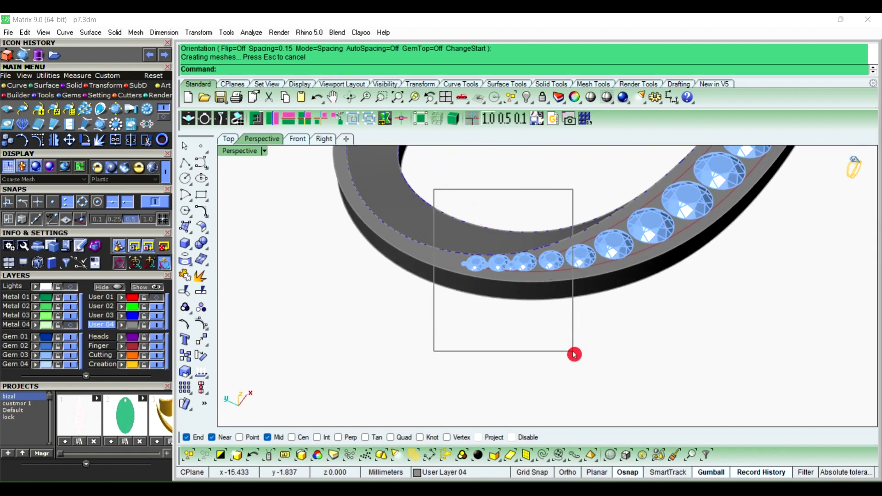
pyautogui.click(475, 264)
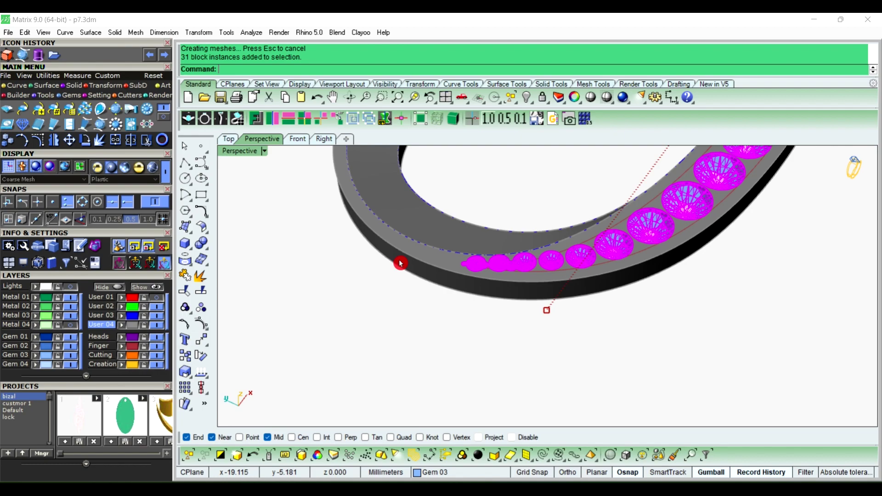
pyautogui.click(202, 307)
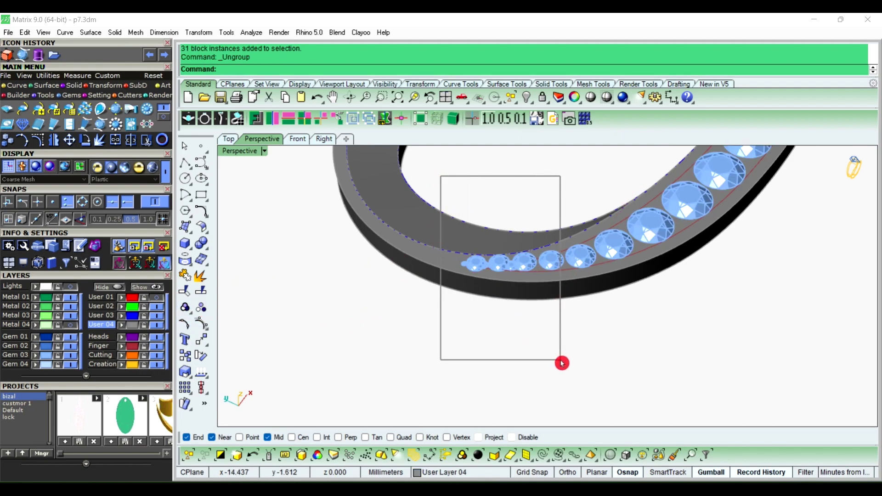
# Delete the tiny gems crowding the narrow end of the row
pyautogui.moveTo(441, 178); pyautogui.dragTo(567, 366)
pyautogui.press('Delete')
pyautogui.moveTo(564, 362)
pyautogui.mouseDown(button='right')
pyautogui.moveTo(560, 351)
pyautogui.moveTo(405, 276)
pyautogui.moveTo(463, 288)
pyautogui.moveTo(491, 352)
pyautogui.moveTo(490, 286)
pyautogui.moveTo(528, 299)
pyautogui.moveTo(490, 250)
pyautogui.moveTo(526, 275)
pyautogui.moveTo(344, 194)
pyautogui.mouseUp(button='right')
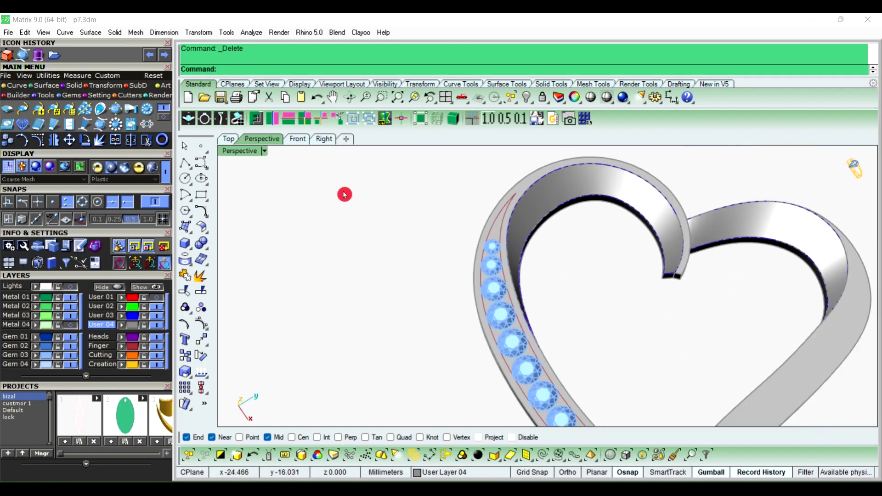
# In Top view, measure the smallest end gem at 0.93 across, without placing a dimension
pyautogui.click(231, 140)
pyautogui.moveTo(482, 324)
pyautogui.mouseDown(button='right')
pyautogui.moveTo(502, 213)
pyautogui.moveTo(380, 366)
pyautogui.mouseUp(button='right')
pyautogui.scroll(3, 395, 334)
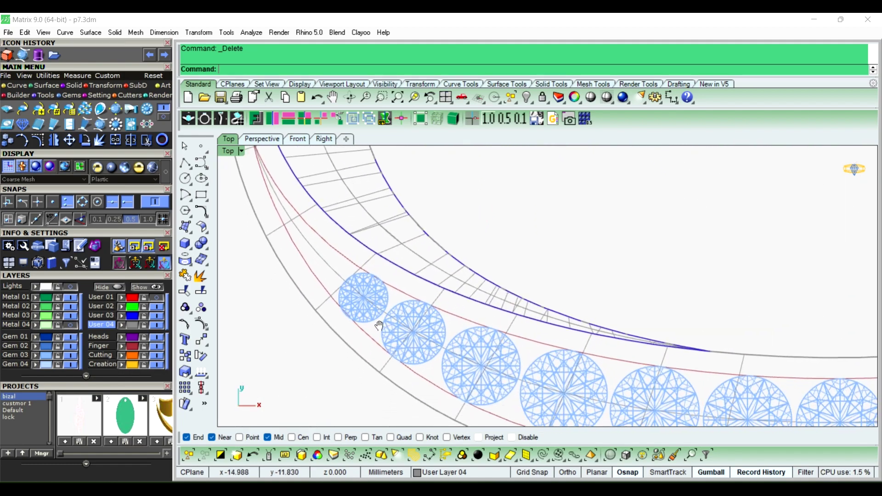
pyautogui.scroll(3, 363, 299)
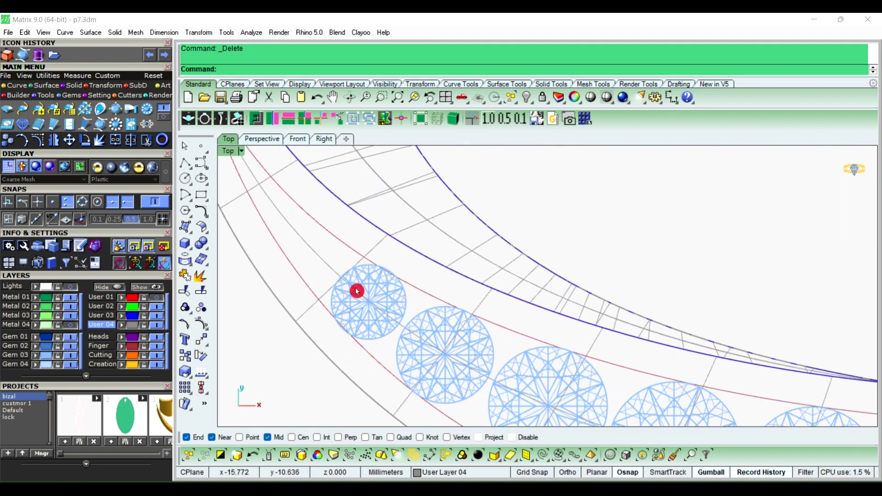
pyautogui.click(671, 97)
pyautogui.click(341, 331)
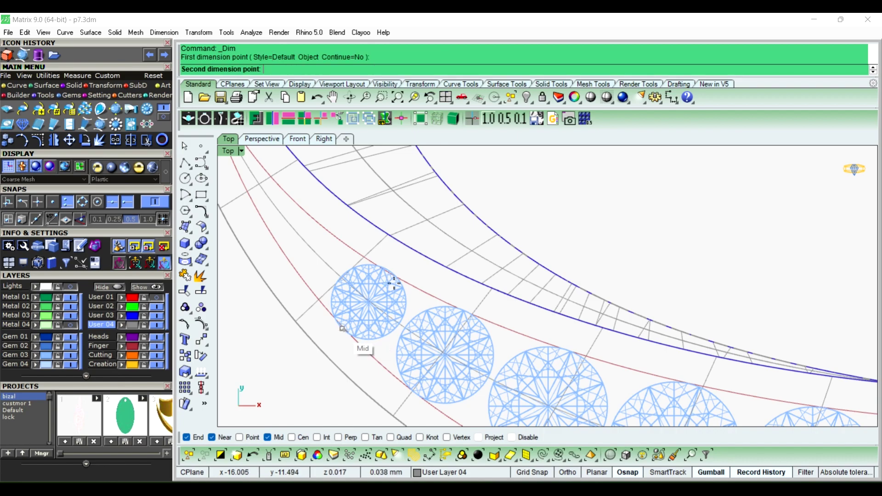
pyautogui.click(390, 269)
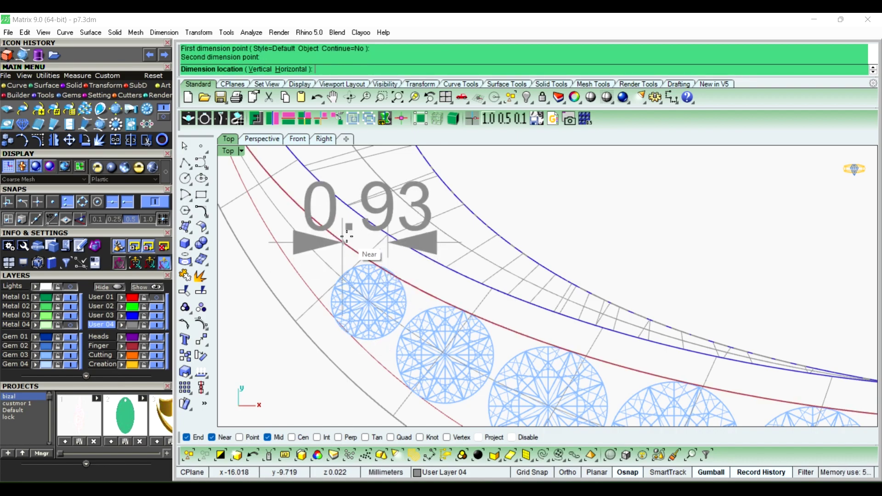
pyautogui.rightClick(361, 254)
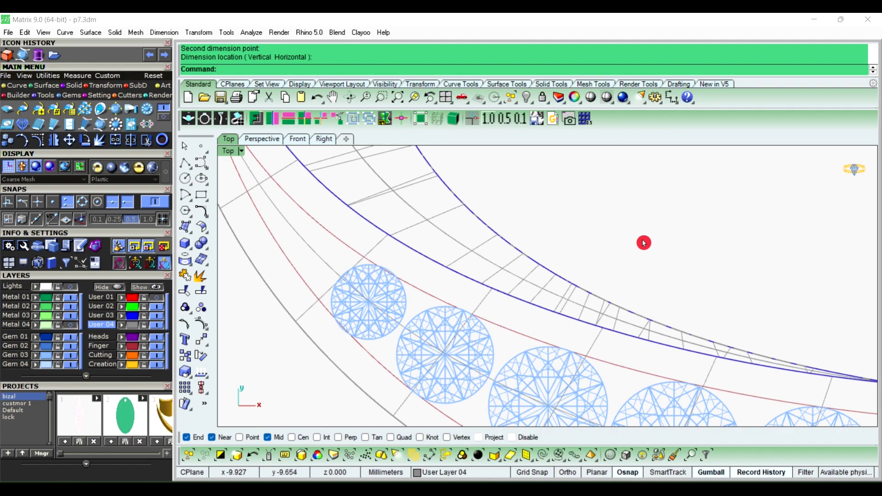
# Delete that smallest gem and return to the Perspective view
pyautogui.click(387, 304)
pyautogui.press('Delete')
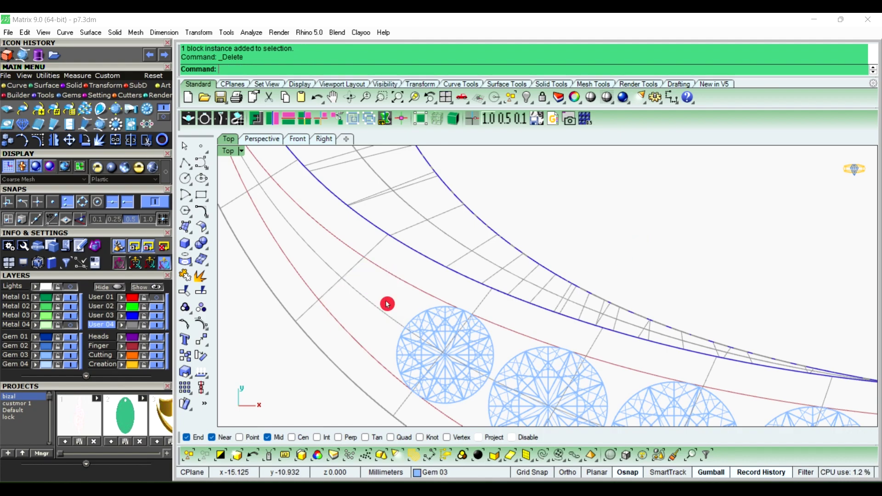
pyautogui.click(265, 142)
# In Top view, delete the two gems at the band's right end
pyautogui.moveTo(454, 291); pyautogui.dragTo(493, 296, button='right')
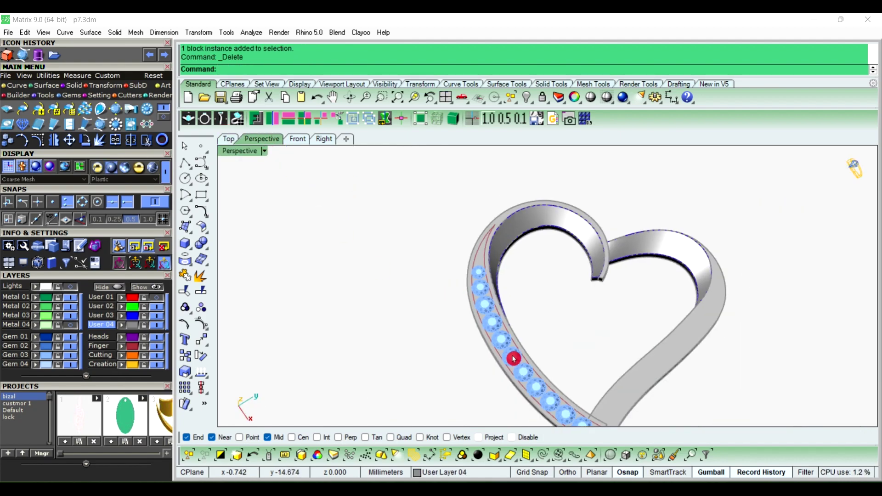
pyautogui.moveTo(539, 336)
pyautogui.mouseDown(button='right')
pyautogui.moveTo(458, 262)
pyautogui.moveTo(702, 319)
pyautogui.mouseUp(button='right')
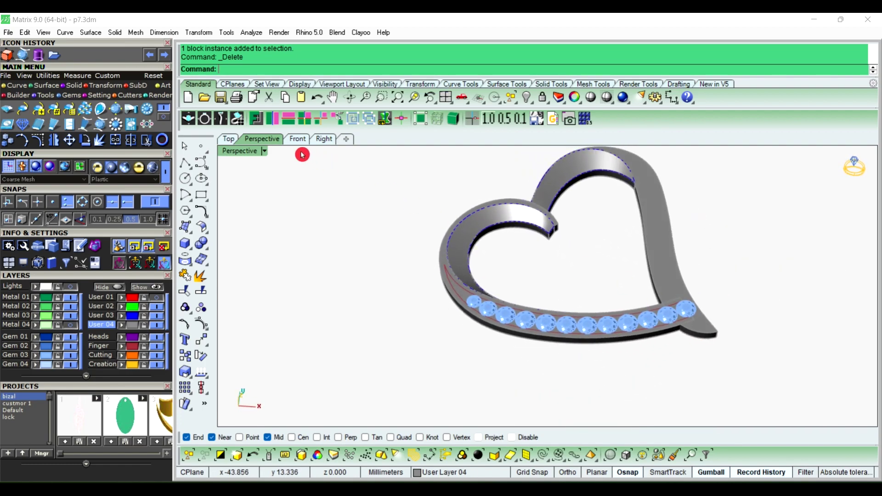
pyautogui.click(231, 139)
pyautogui.scroll(-2, 332, 189)
pyautogui.scroll(-1, 317, 215)
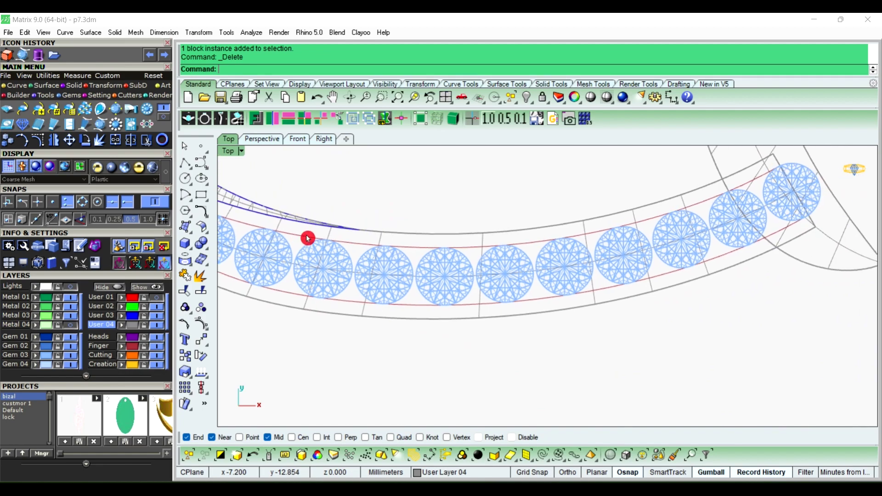
pyautogui.scroll(-1, 463, 305)
pyautogui.scroll(-1, 679, 237)
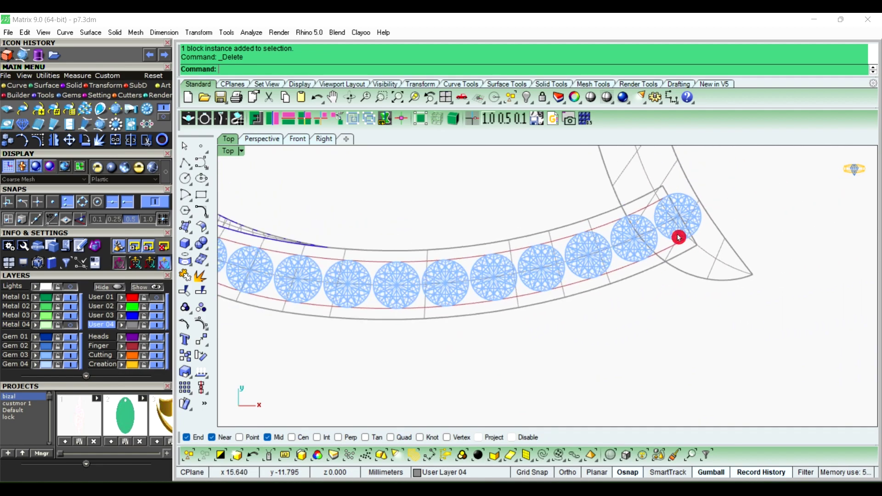
pyautogui.click(695, 217)
pyautogui.press('Delete')
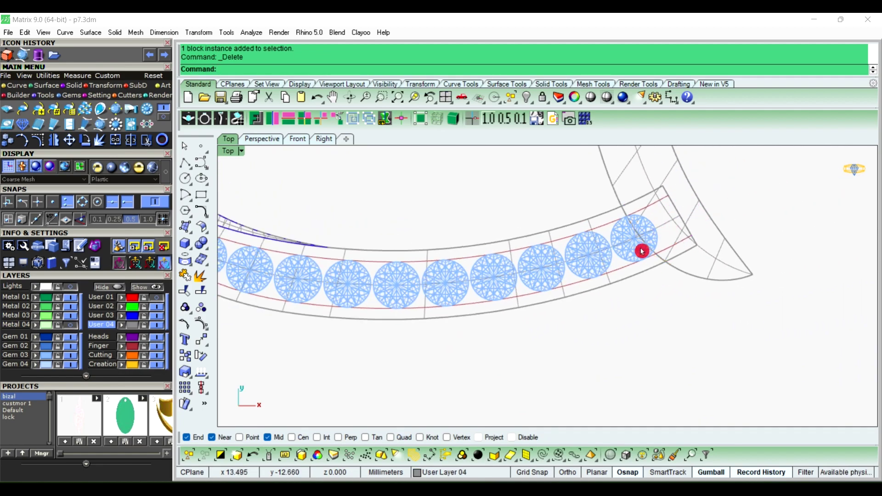
pyautogui.click(639, 243)
pyautogui.press('Delete')
pyautogui.scroll(1, 606, 247)
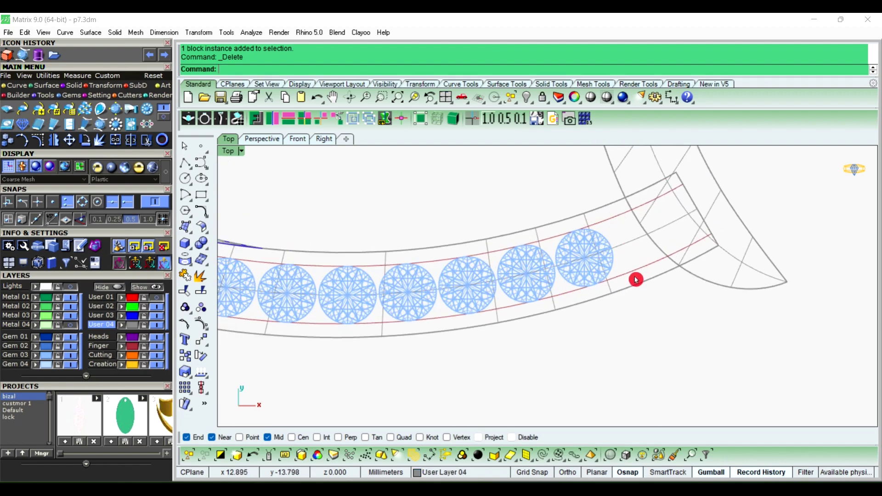
pyautogui.click(186, 163)
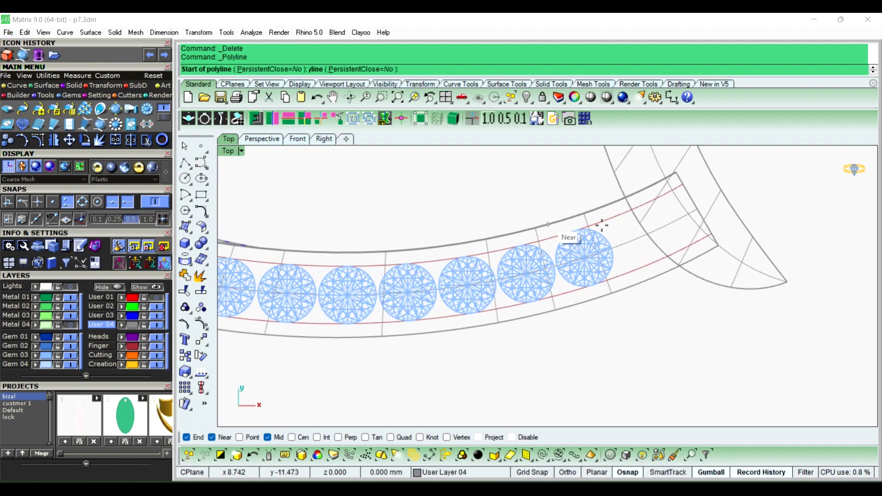
# Draw a short polyline across the two red channel curves just beyond the last gem
pyautogui.click(616, 222)
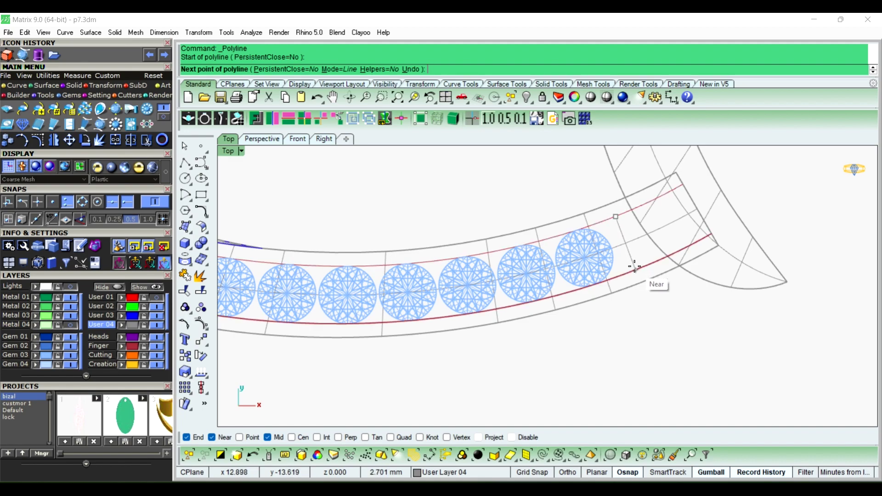
pyautogui.click(634, 267)
pyautogui.rightClick(632, 247)
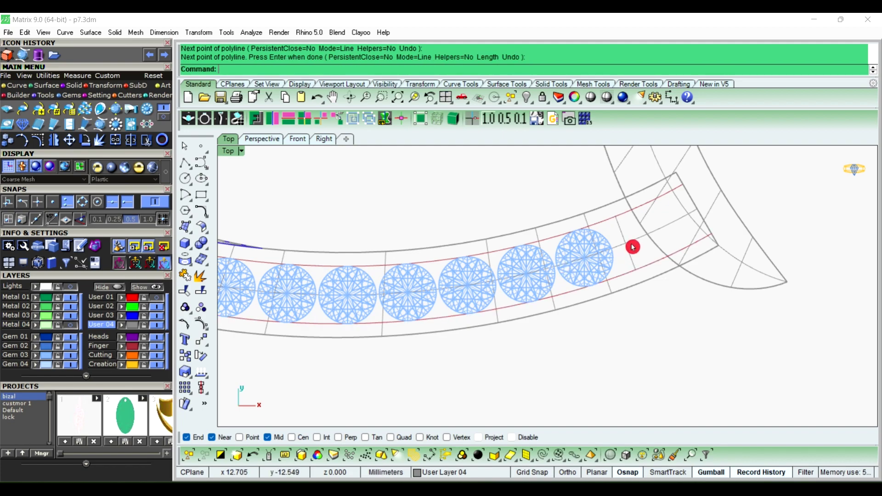
pyautogui.click(264, 143)
pyautogui.scroll(-3, 525, 258)
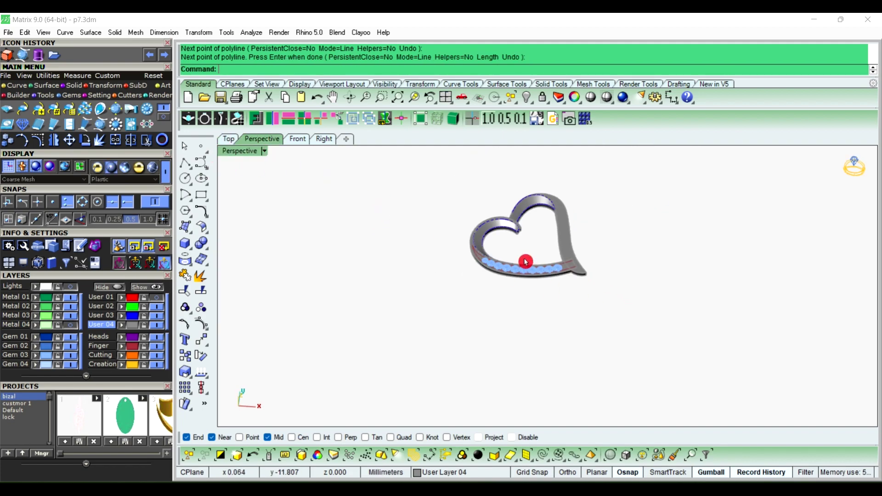
pyautogui.scroll(5, 531, 279)
pyautogui.moveTo(531, 280)
pyautogui.mouseDown(button='right')
pyautogui.moveTo(696, 276)
pyautogui.moveTo(687, 271)
pyautogui.mouseUp(button='right')
pyautogui.scroll(4, 687, 271)
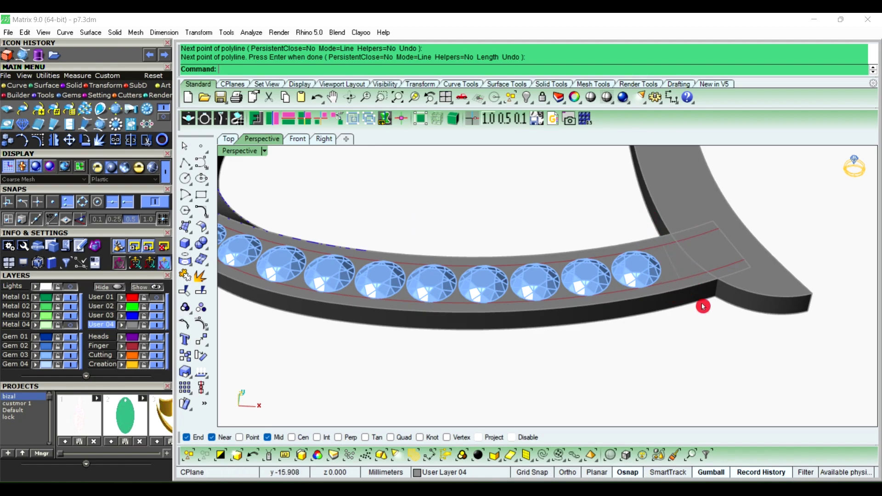
# Group the ten remaining gems and hide them by turning off layer Gem 03
pyautogui.scroll(-3, 702, 307)
pyautogui.moveTo(694, 277); pyautogui.dragTo(364, 270, button='right')
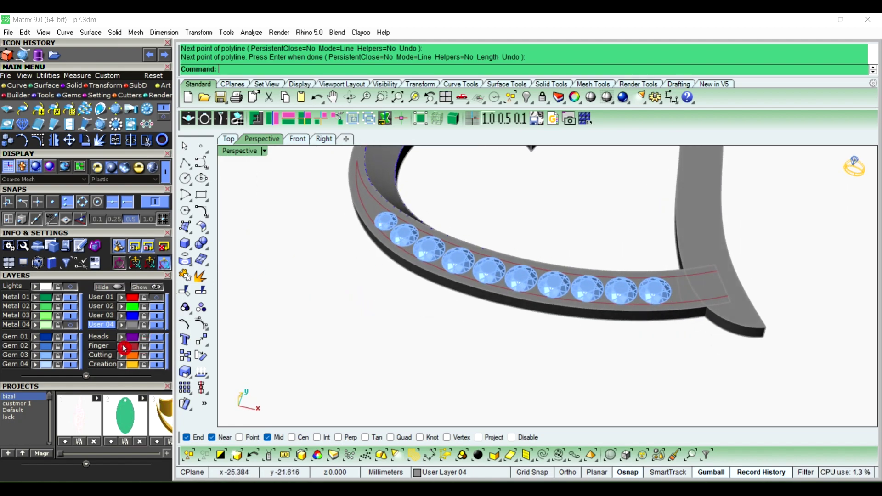
pyautogui.click(46, 361)
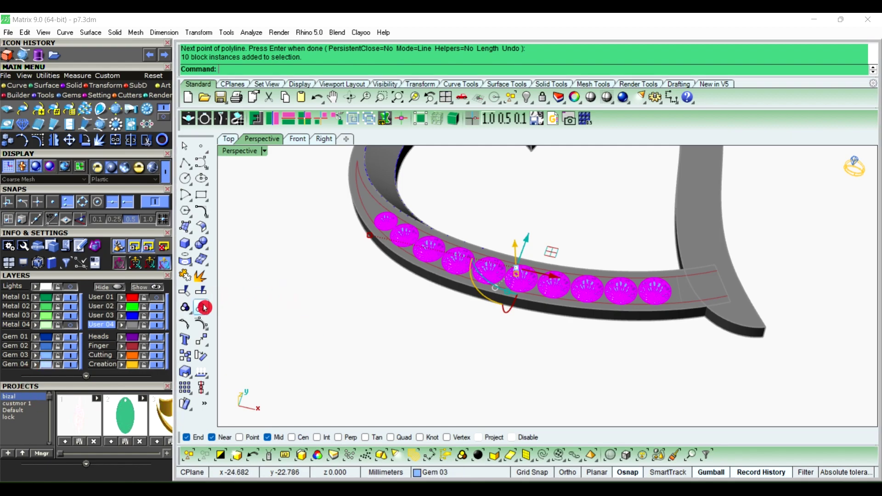
pyautogui.click(185, 312)
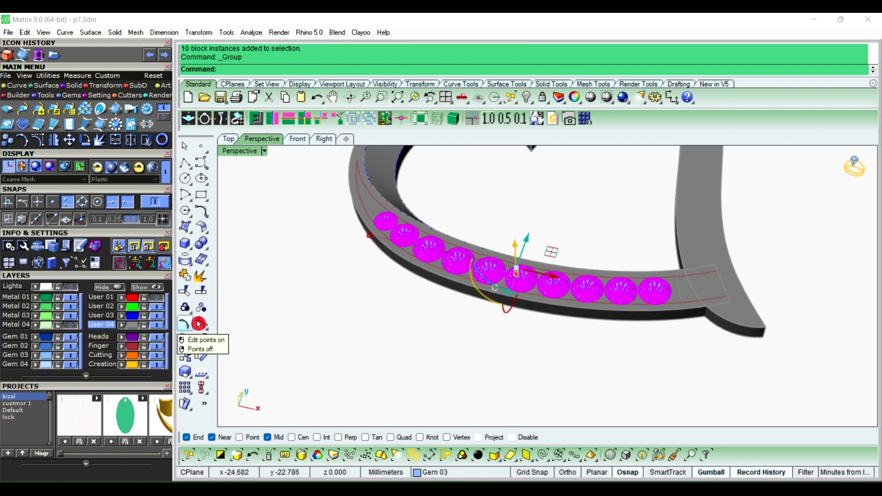
pyautogui.click(72, 355)
# Pick the band polysurface from overlapping candidates at the junction, then deselect it
pyautogui.moveTo(598, 333)
pyautogui.keyDown('ctrl'); pyautogui.mouseDown(button='right')
pyautogui.moveTo(693, 299)
pyautogui.moveTo(688, 305)
pyautogui.moveTo(679, 285)
pyautogui.mouseUp(button='right'); pyautogui.keyUp('ctrl')
pyautogui.click(679, 285)
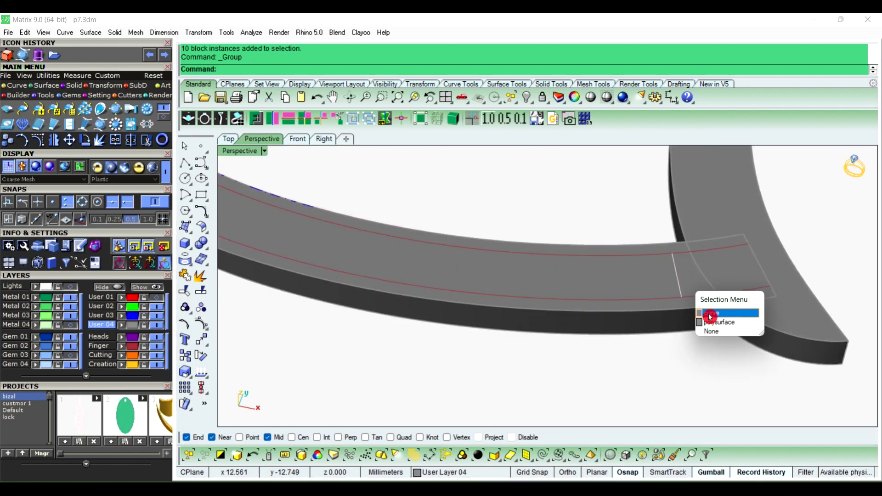
pyautogui.click(710, 316)
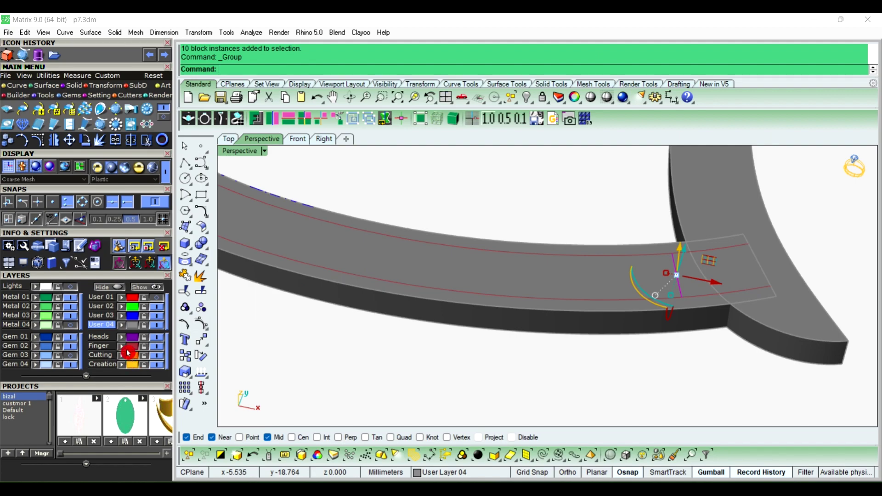
pyautogui.click(363, 373)
# Hide the band polysurface and the adjoining heart side piece
pyautogui.click(576, 457)
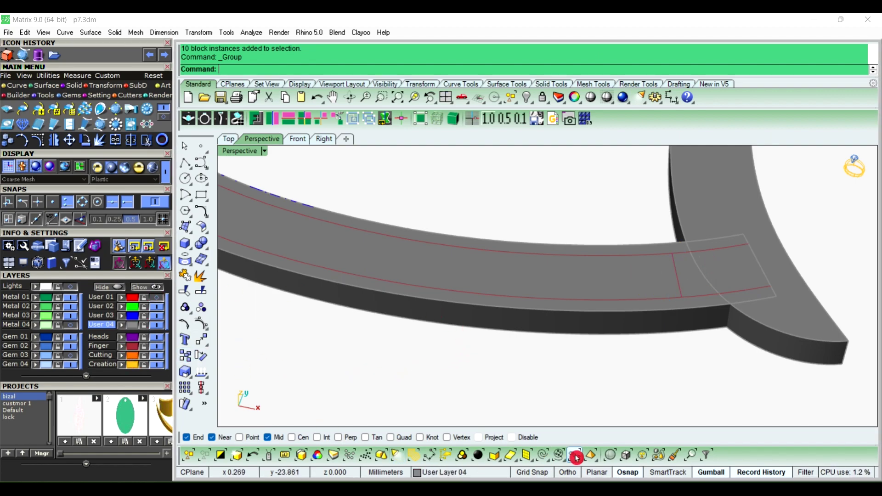
pyautogui.click(434, 407)
pyautogui.click(561, 317)
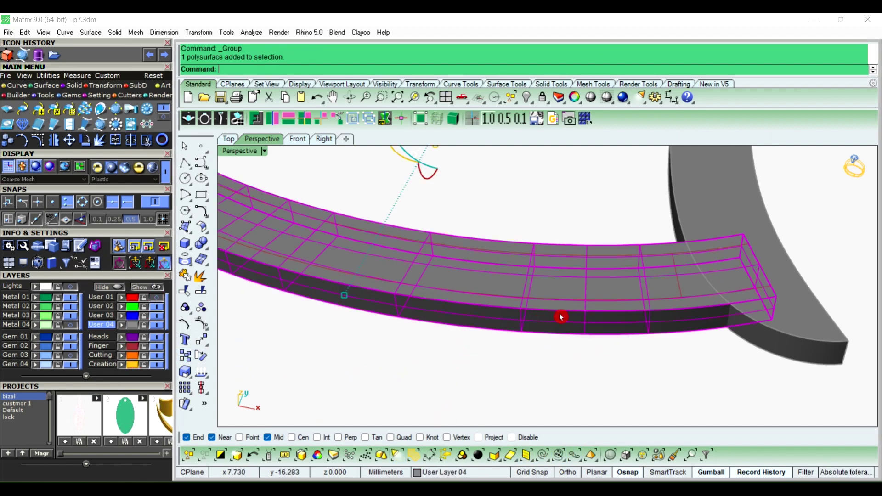
pyautogui.click(509, 211)
pyautogui.click(476, 324)
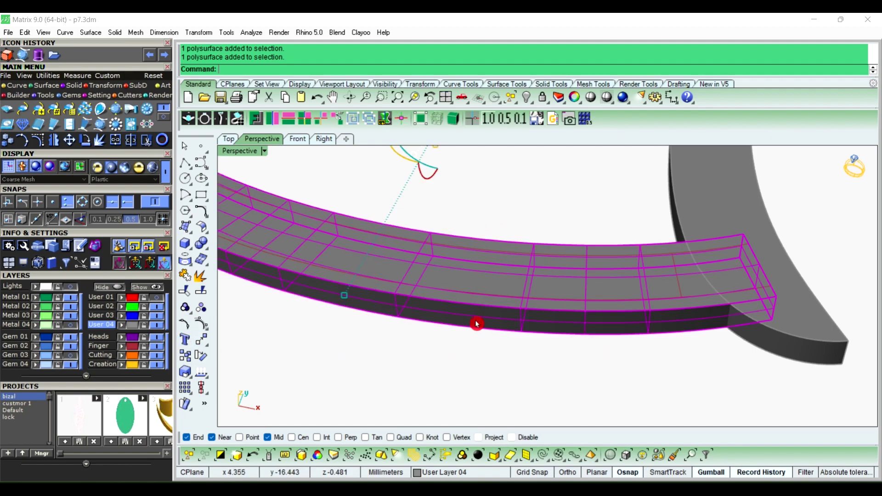
pyautogui.keyDown('shift'); pyautogui.click(698, 198); pyautogui.keyUp('shift')
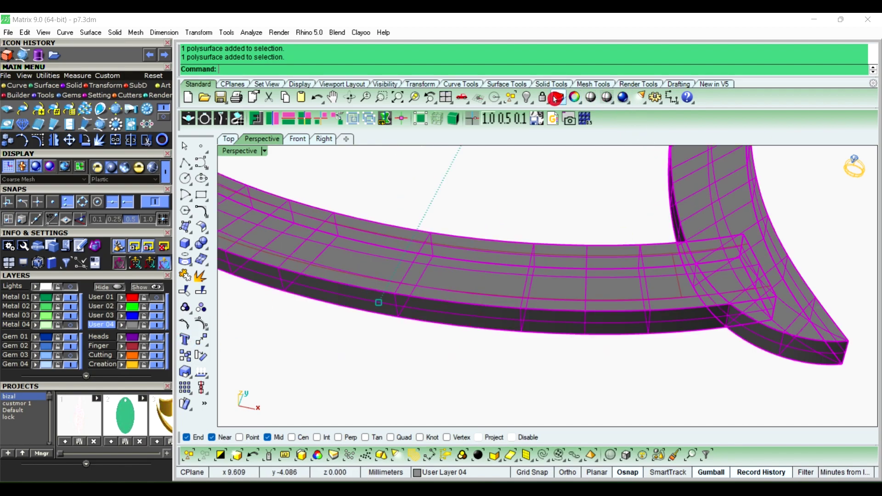
pyautogui.click(528, 100)
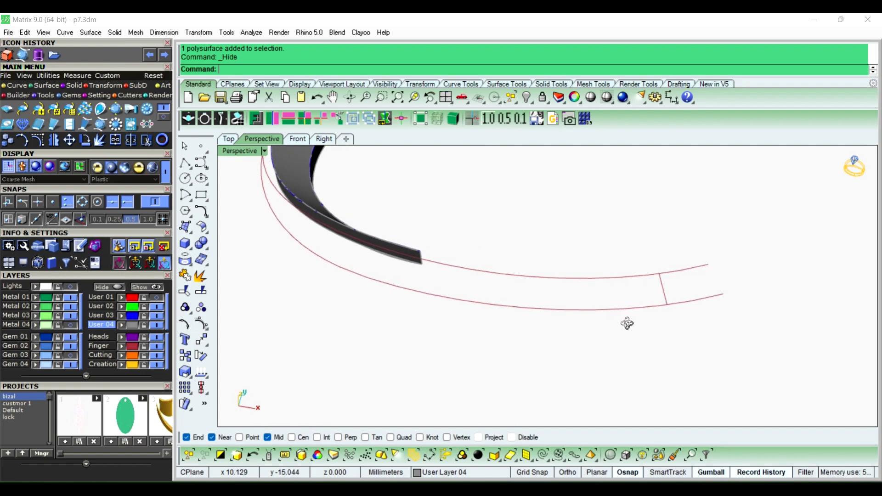
# Select the upper and lower red channel curves
pyautogui.click(629, 306)
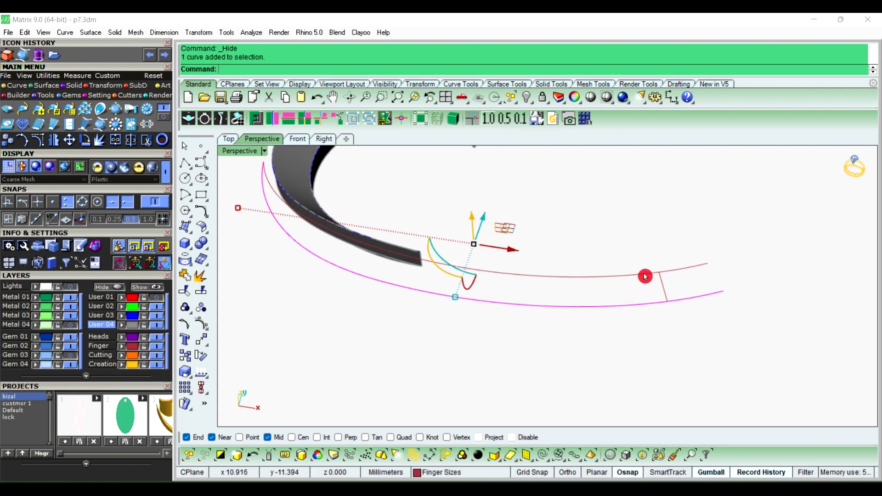
pyautogui.click(645, 276)
pyautogui.keyDown('shift'); pyautogui.click(639, 306); pyautogui.keyUp('shift')
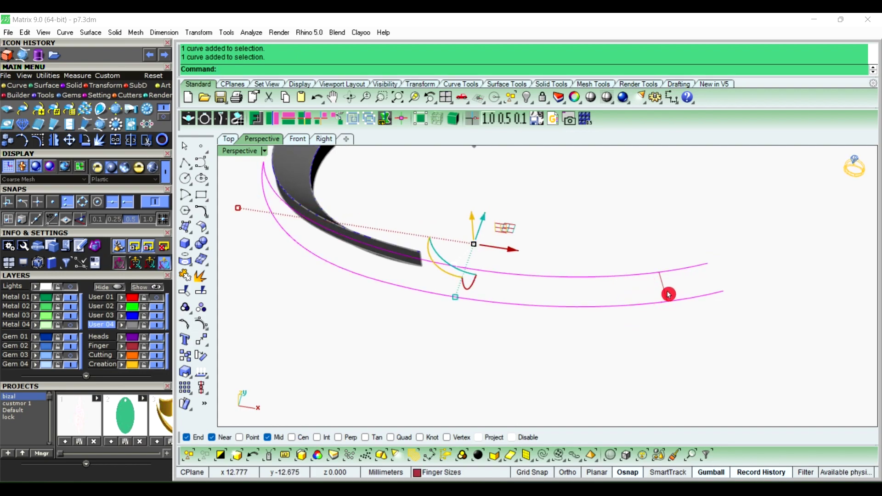
# Trim the channel curve tails beyond the crossing line
pyautogui.click(185, 290)
pyautogui.click(691, 276)
pyautogui.click(694, 300)
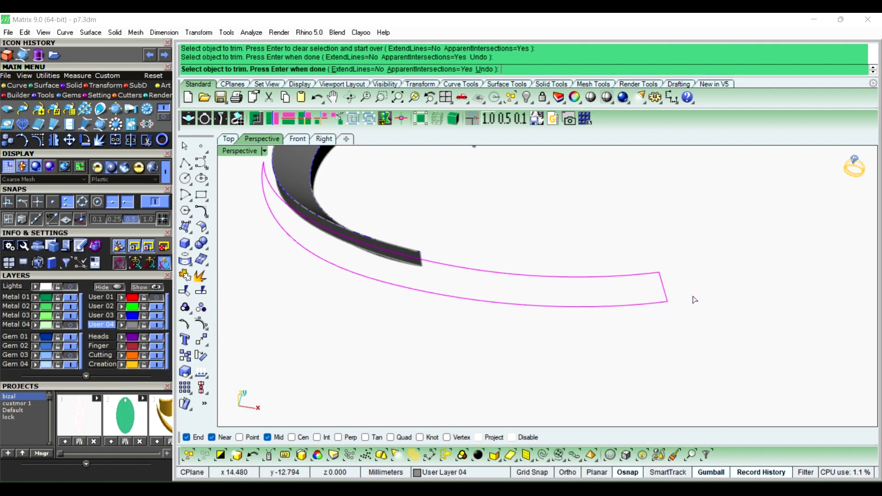
pyautogui.rightClick(705, 332)
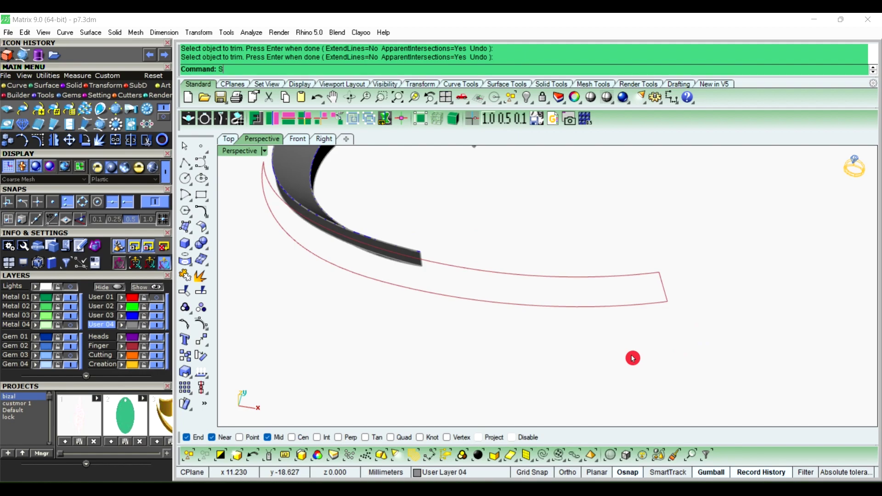
# Sweep2 a strip along both channel rails using the crossing line as cross section
pyautogui.click(616, 304)
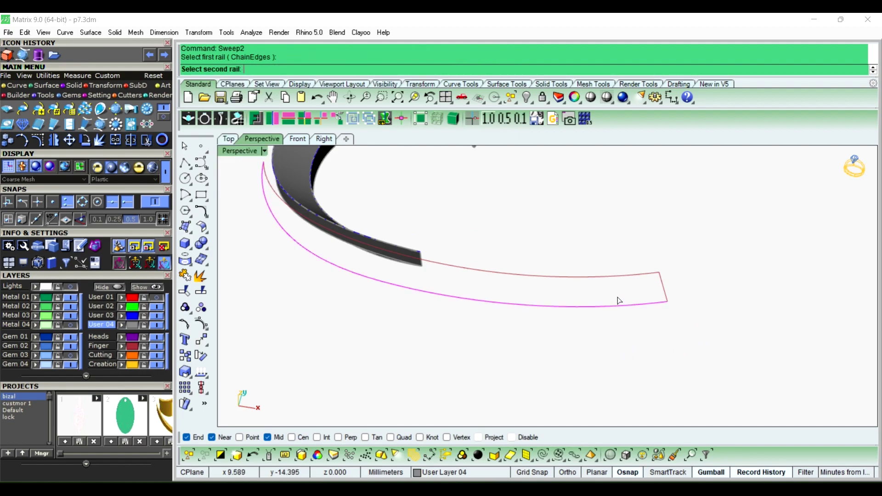
pyautogui.click(622, 276)
pyautogui.click(662, 285)
pyautogui.rightClick(729, 364)
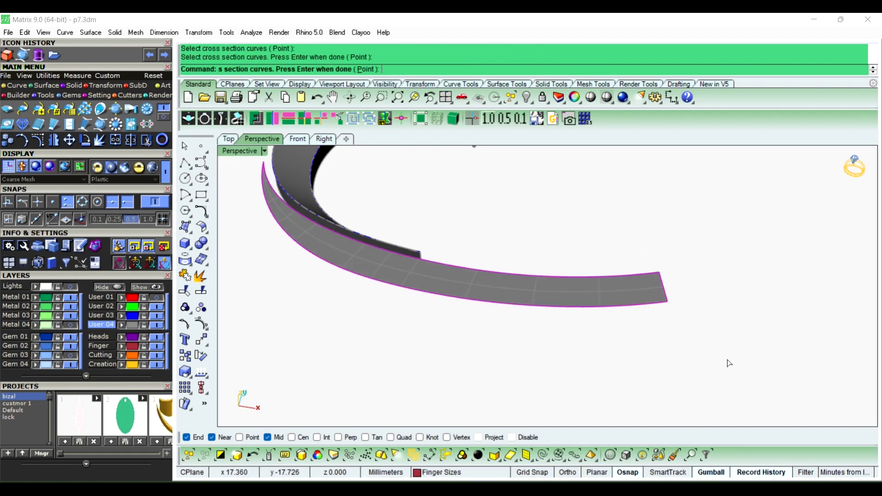
pyautogui.click(719, 351)
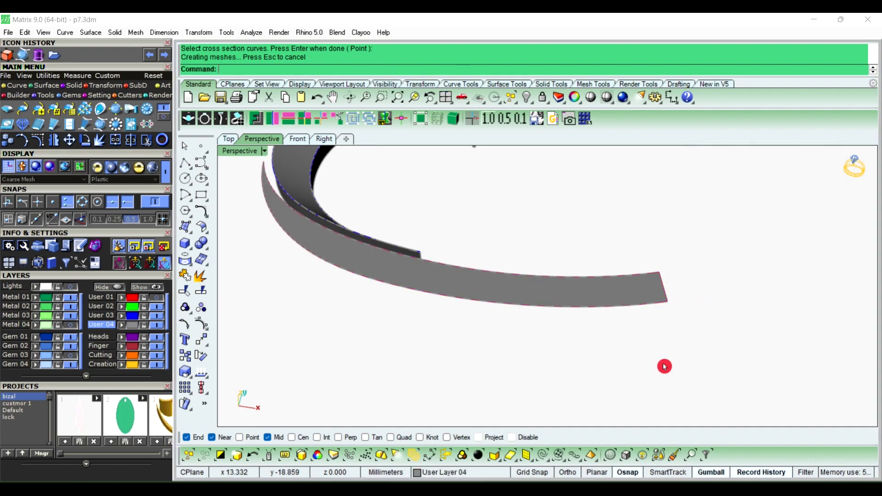
pyautogui.moveTo(665, 364); pyautogui.dragTo(662, 315, button='right')
# Offset the swept strip 0.3 to both sides into a thin solid
pyautogui.click(588, 284)
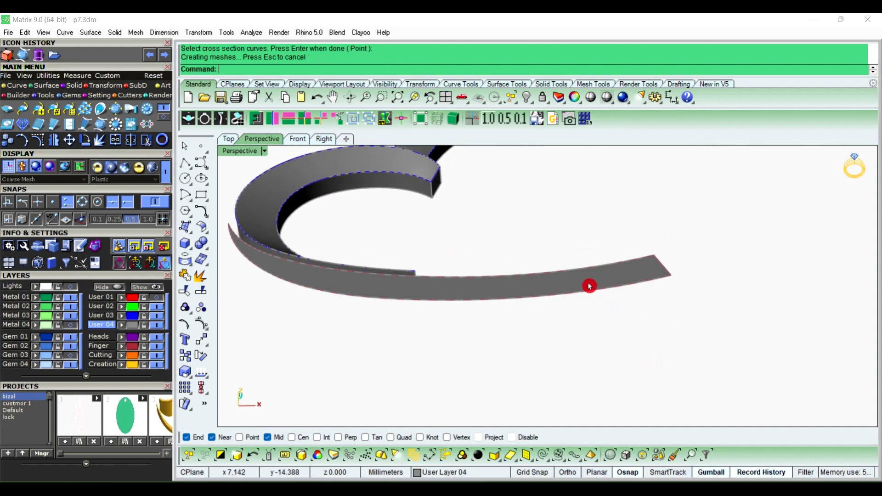
pyautogui.rightClick(660, 338)
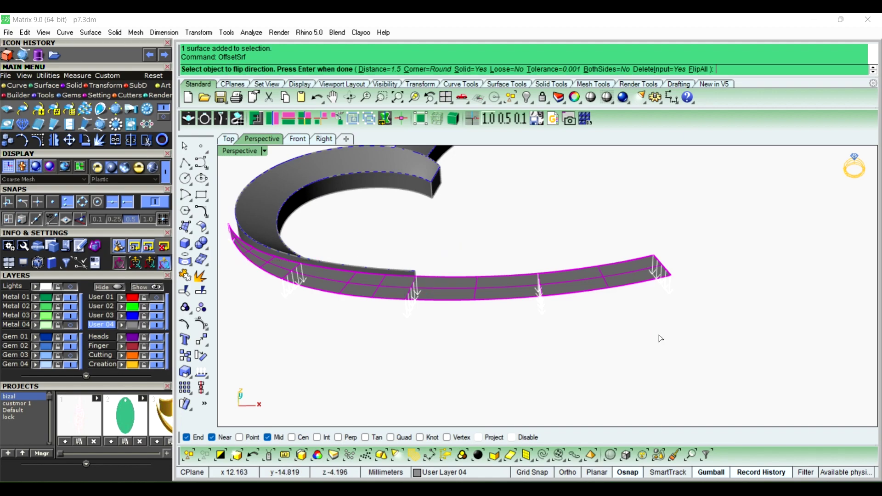
pyautogui.click(607, 70)
pyautogui.write('.3')
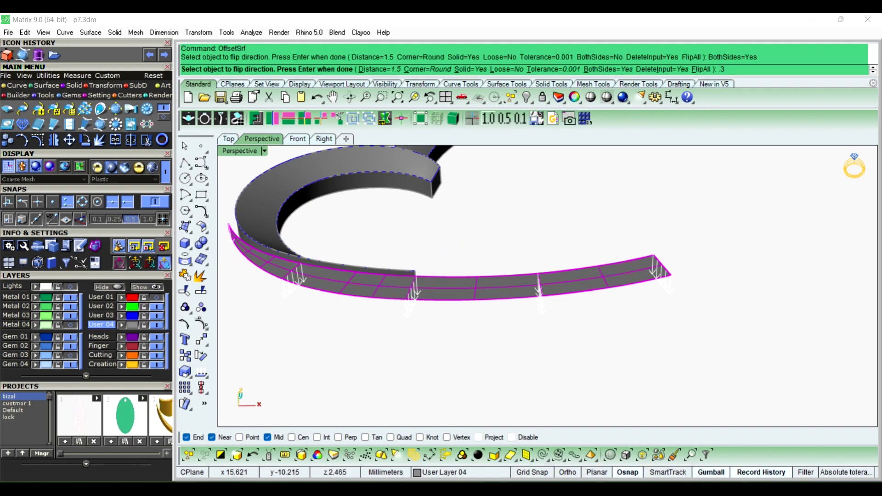
pyautogui.press('Return')
pyautogui.rightClick(706, 255)
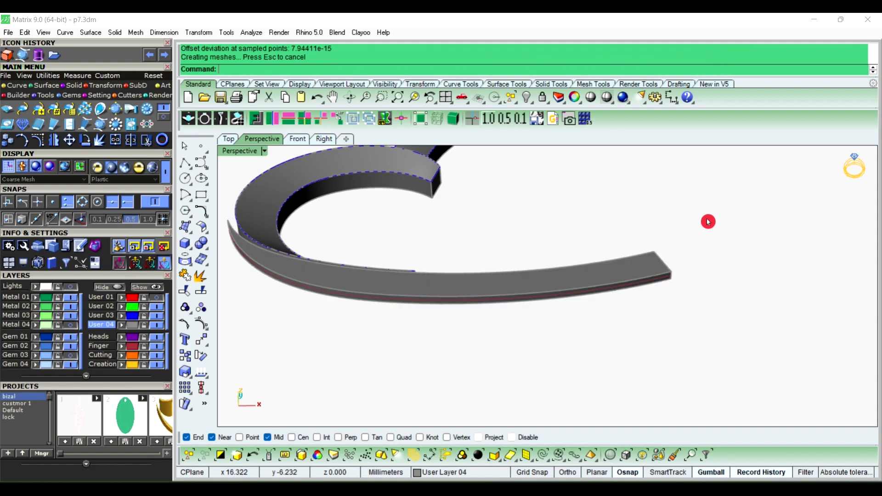
pyautogui.click(527, 97)
# Show the hidden heart band pieces again
pyautogui.click(551, 120)
pyautogui.moveTo(626, 252)
pyautogui.mouseDown(button='right')
pyautogui.moveTo(712, 270)
pyautogui.moveTo(513, 268)
pyautogui.moveTo(472, 307)
pyautogui.mouseUp(button='right')
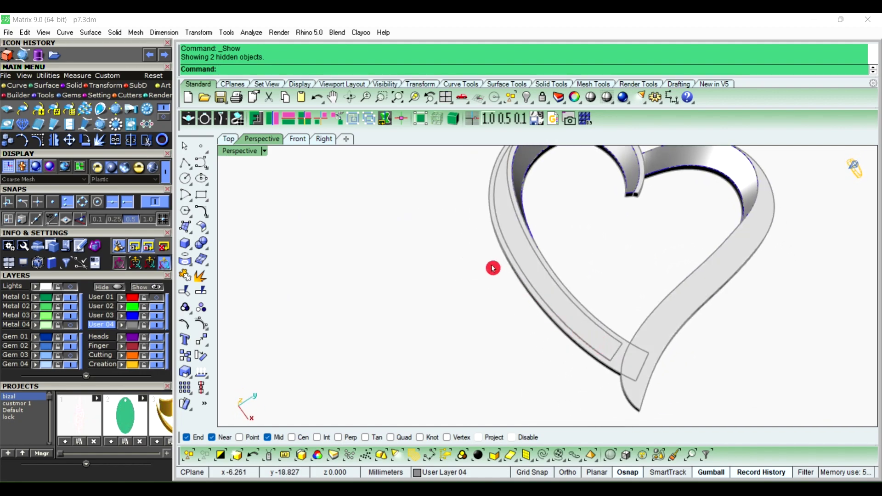
pyautogui.scroll(3, 457, 280)
pyautogui.scroll(3, 456, 279)
pyautogui.scroll(3, 568, 279)
# Boolean Difference the thin offset strip from the band to cut the channel groove
pyautogui.click(568, 279)
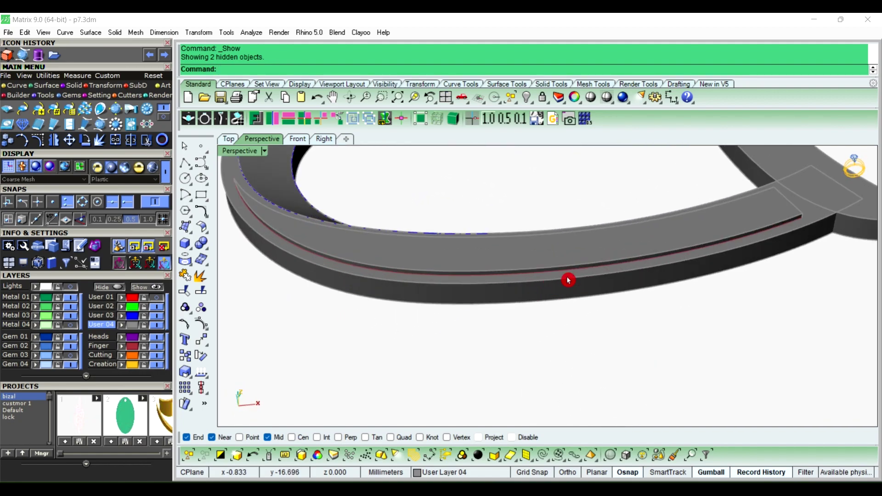
pyautogui.click(205, 249)
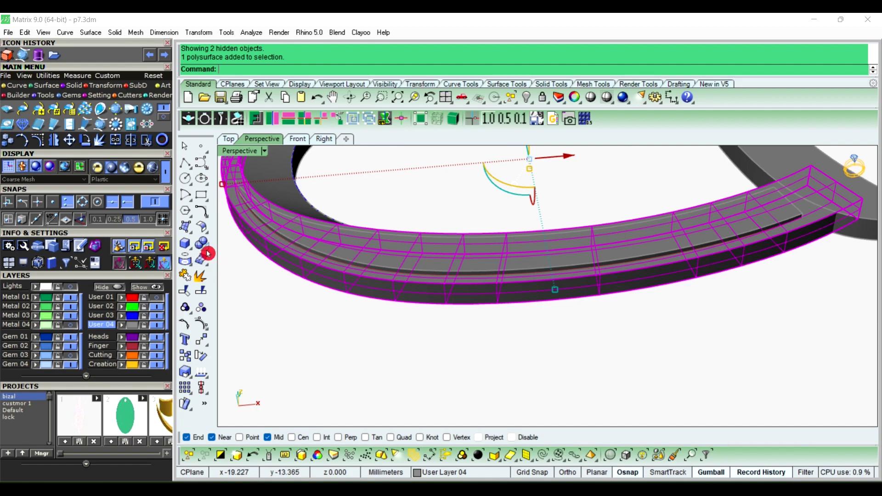
pyautogui.click(234, 248)
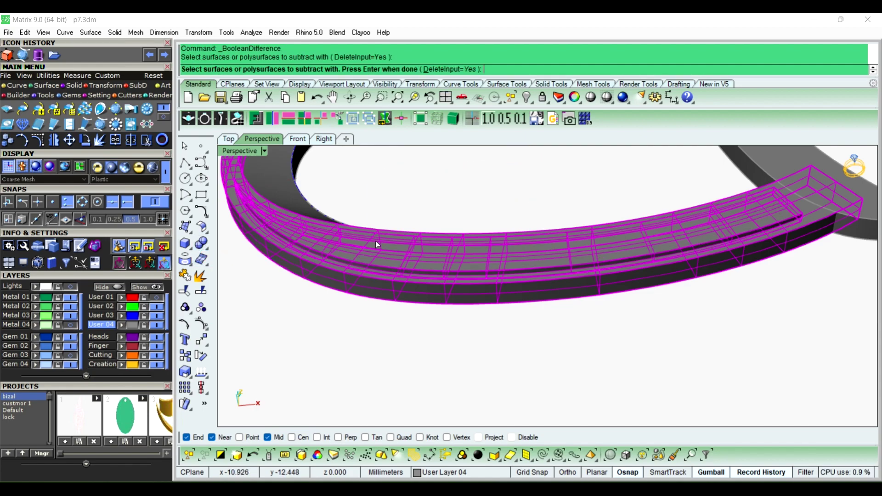
pyautogui.click(376, 244)
pyautogui.press('Return')
pyautogui.moveTo(386, 245)
pyautogui.mouseDown(button='right')
pyautogui.moveTo(398, 275)
pyautogui.moveTo(539, 229)
pyautogui.moveTo(636, 230)
pyautogui.mouseUp(button='right')
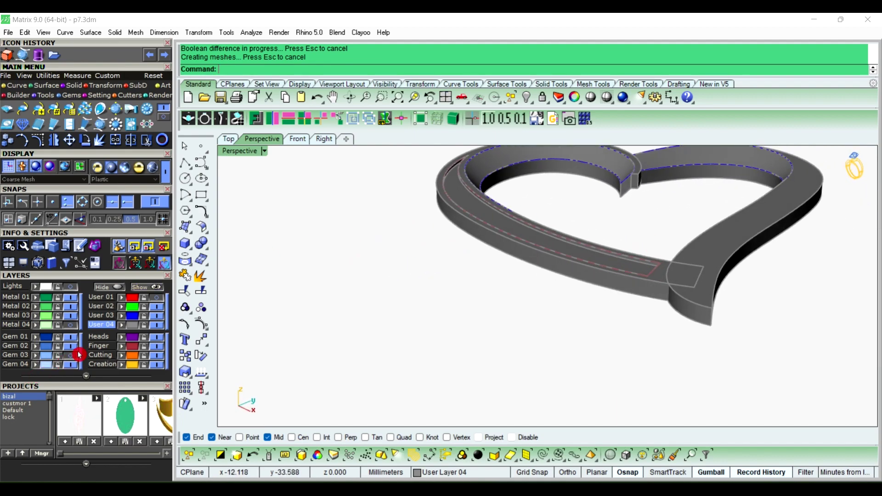
# Bring back the ten gems and lower them into the channel with a vertical gumball offset
pyautogui.click(75, 360)
pyautogui.scroll(3, 531, 248)
pyautogui.scroll(3, 643, 213)
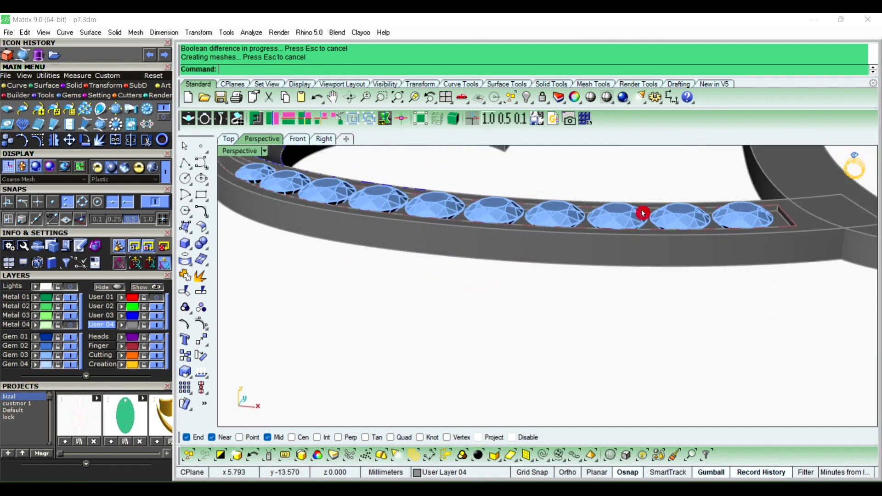
pyautogui.scroll(-3, 681, 232)
pyautogui.moveTo(681, 233)
pyautogui.mouseDown(button='right')
pyautogui.moveTo(626, 244)
pyautogui.moveTo(522, 228)
pyautogui.mouseUp(button='right')
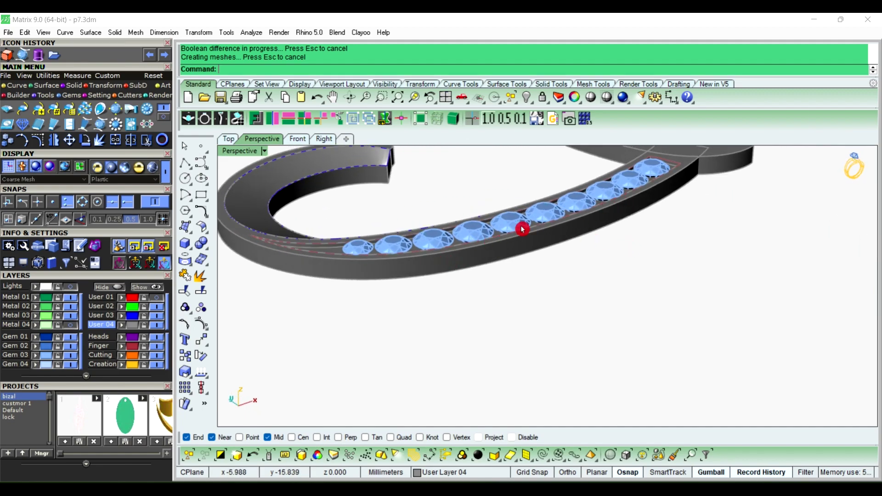
pyautogui.click(535, 214)
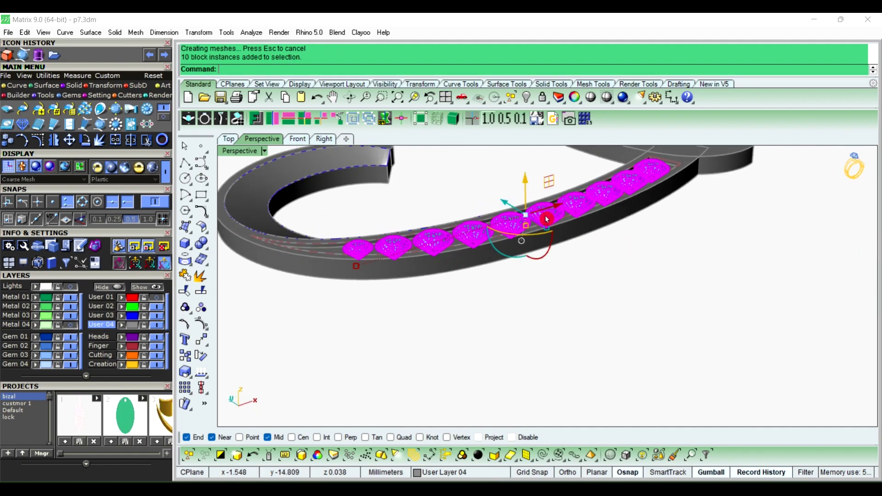
pyautogui.click(526, 179)
pyautogui.write('-3')
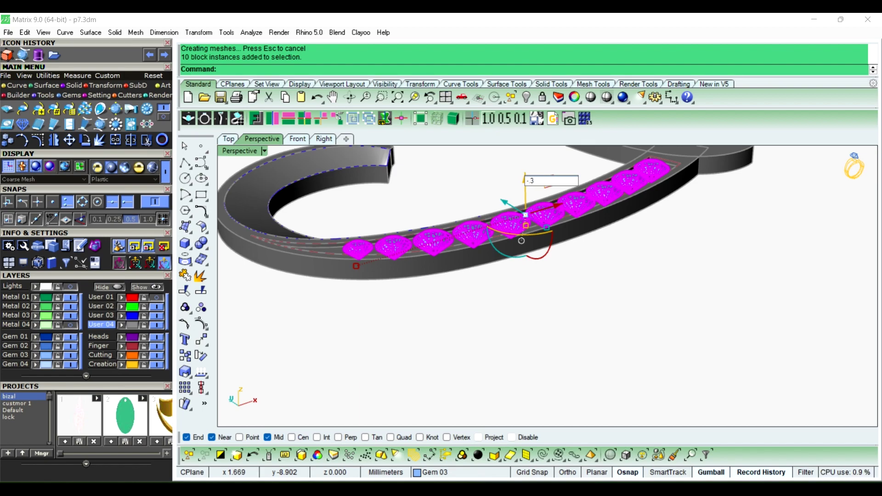
pyautogui.press('Return')
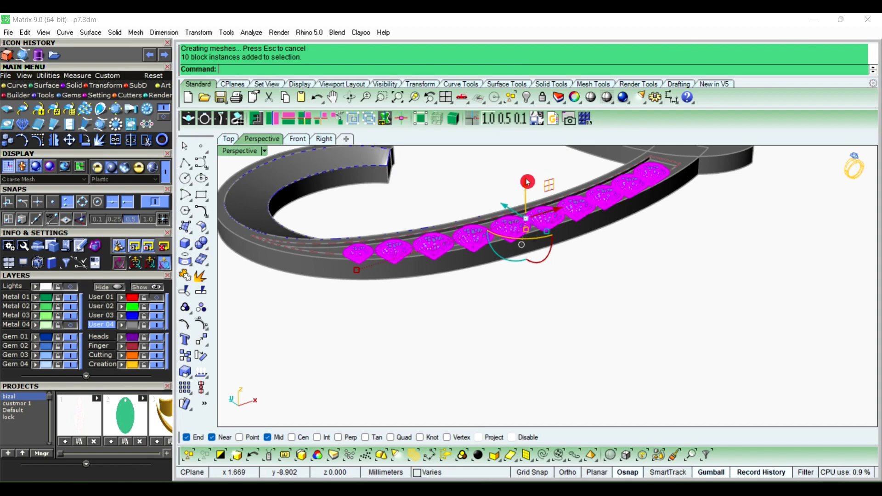
pyautogui.click(682, 320)
# Orbit around the heart band to inspect the gems seated in the groove
pyautogui.scroll(3, 510, 339)
pyautogui.scroll(3, 699, 264)
pyautogui.moveTo(698, 264)
pyautogui.mouseDown(button='right')
pyautogui.moveTo(525, 246)
pyautogui.moveTo(447, 316)
pyautogui.moveTo(419, 305)
pyautogui.moveTo(689, 299)
pyautogui.moveTo(714, 308)
pyautogui.mouseUp(button='right')
pyautogui.scroll(-5, 420, 305)
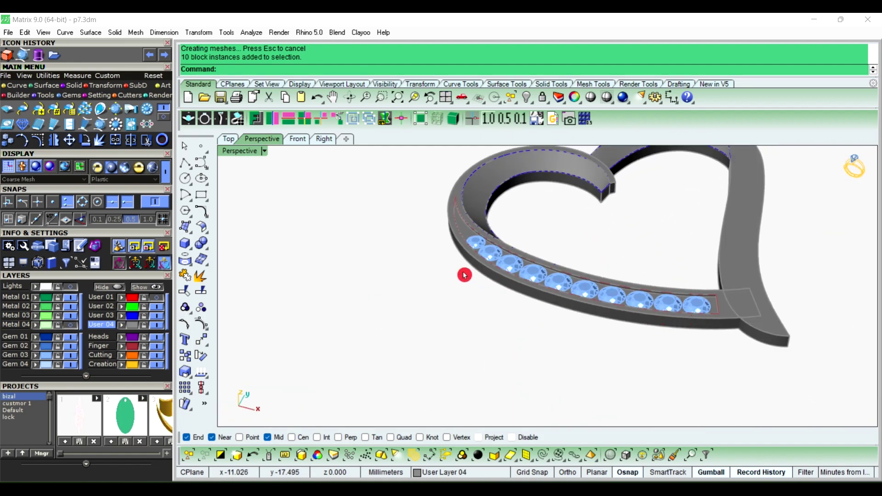
pyautogui.moveTo(440, 217); pyautogui.dragTo(759, 201, button='right')
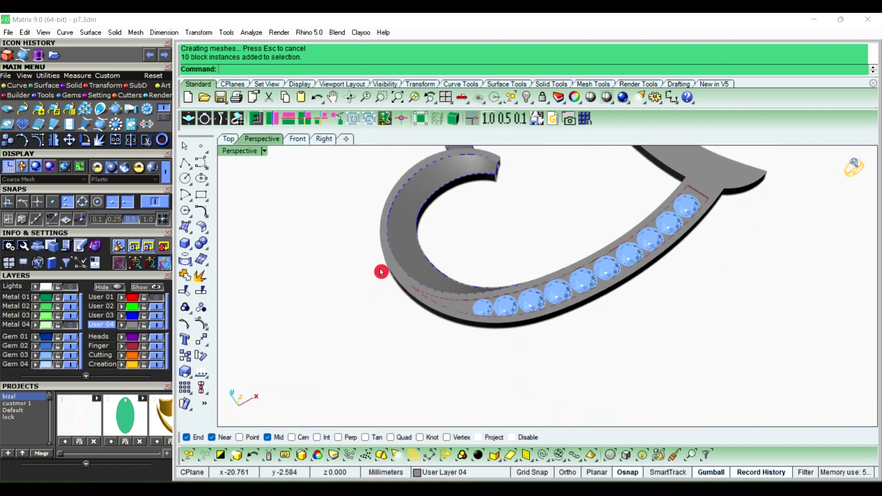
pyautogui.scroll(-3, 494, 325)
pyautogui.scroll(3, 411, 311)
pyautogui.moveTo(493, 325)
pyautogui.mouseDown(button='right')
pyautogui.moveTo(411, 311)
pyautogui.moveTo(459, 315)
pyautogui.moveTo(449, 340)
pyautogui.moveTo(506, 191)
pyautogui.moveTo(481, 332)
pyautogui.moveTo(490, 333)
pyautogui.moveTo(433, 275)
pyautogui.mouseUp(button='right')
# Zoom and orbit around the heart band to inspect the prongs along the gem channel
pyautogui.scroll(3, 490, 333)
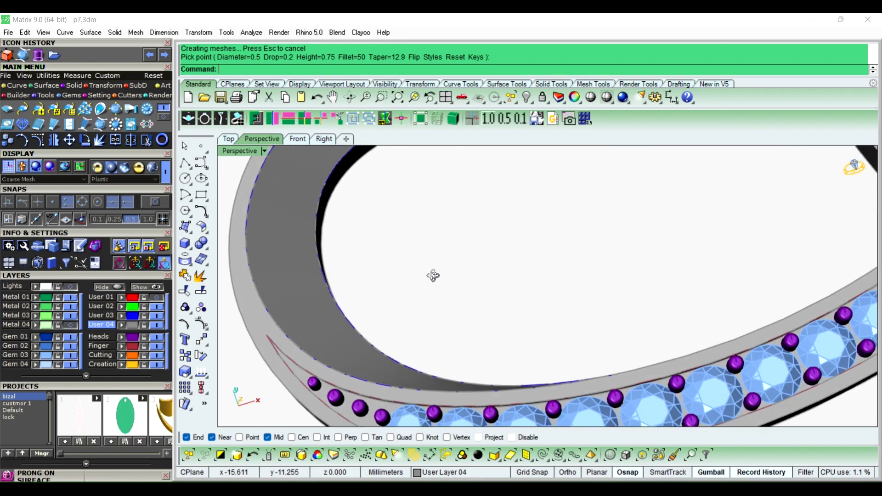
pyautogui.scroll(2, 397, 251)
pyautogui.scroll(-3, 397, 251)
pyautogui.scroll(-2, 269, 220)
pyautogui.moveTo(360, 244)
pyautogui.mouseDown(button='right')
pyautogui.moveTo(503, 248)
pyautogui.moveTo(429, 144)
pyautogui.moveTo(502, 262)
pyautogui.moveTo(437, 191)
pyautogui.moveTo(526, 262)
pyautogui.moveTo(542, 317)
pyautogui.moveTo(473, 239)
pyautogui.moveTo(421, 300)
pyautogui.moveTo(428, 270)
pyautogui.moveTo(319, 332)
pyautogui.moveTo(423, 242)
pyautogui.moveTo(546, 275)
pyautogui.mouseUp(button='right')
# Extract the flat top face of the heart's right arm with ExtractSrf and delete it
pyautogui.rightClick(546, 275)
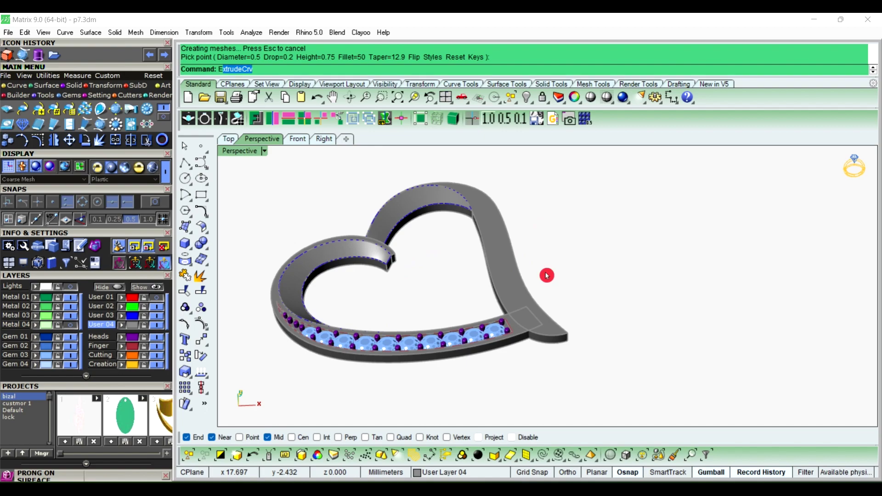
pyautogui.write('xtr')
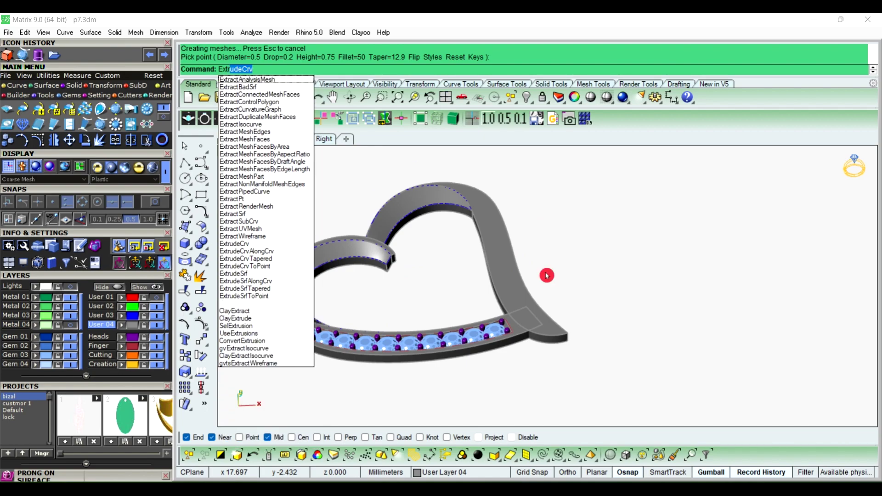
pyautogui.write('actSrf')
pyautogui.rightClick(546, 275)
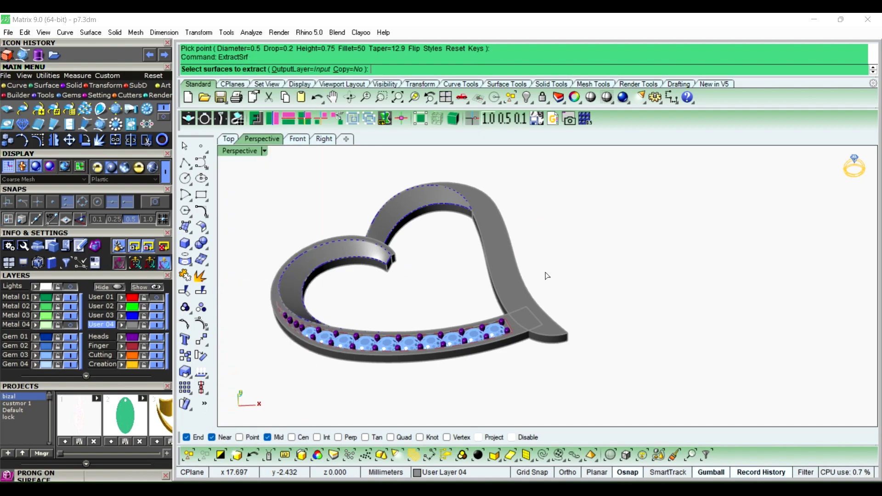
pyautogui.click(503, 268)
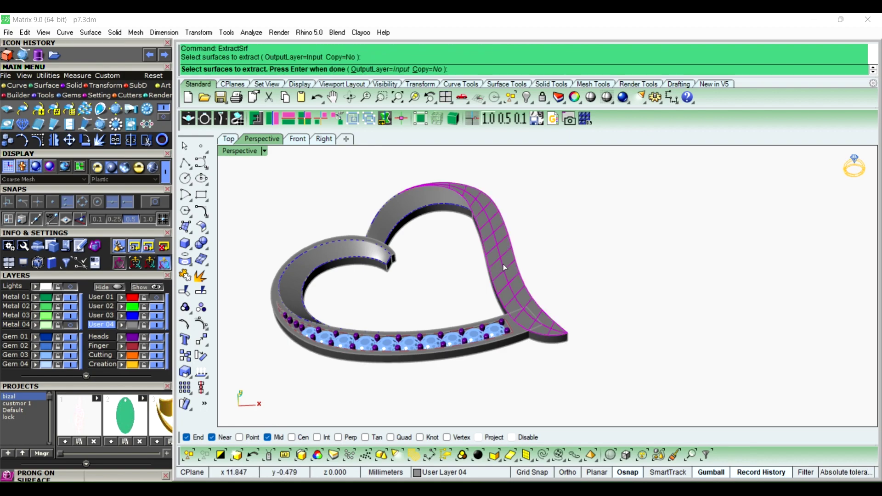
pyautogui.rightClick(504, 268)
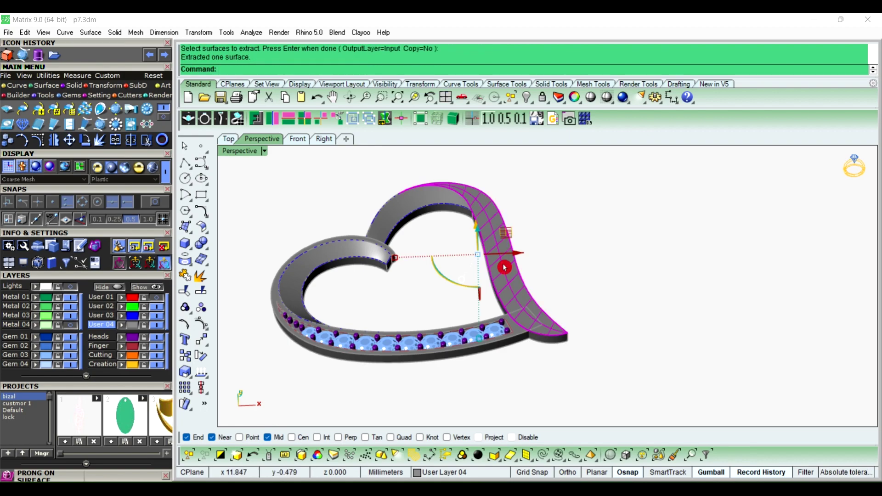
pyautogui.press('Delete')
pyautogui.write('B')
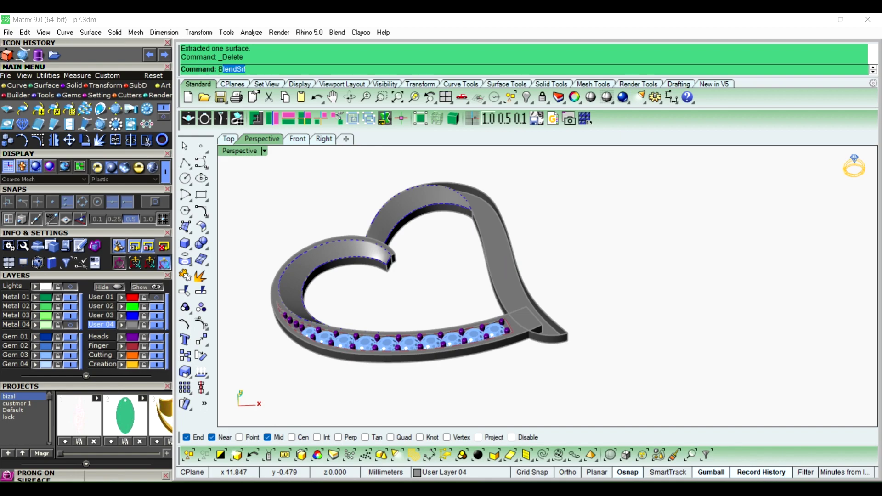
# Start BlendSrf and pick the two open edges of the right arm
pyautogui.rightClick(504, 267)
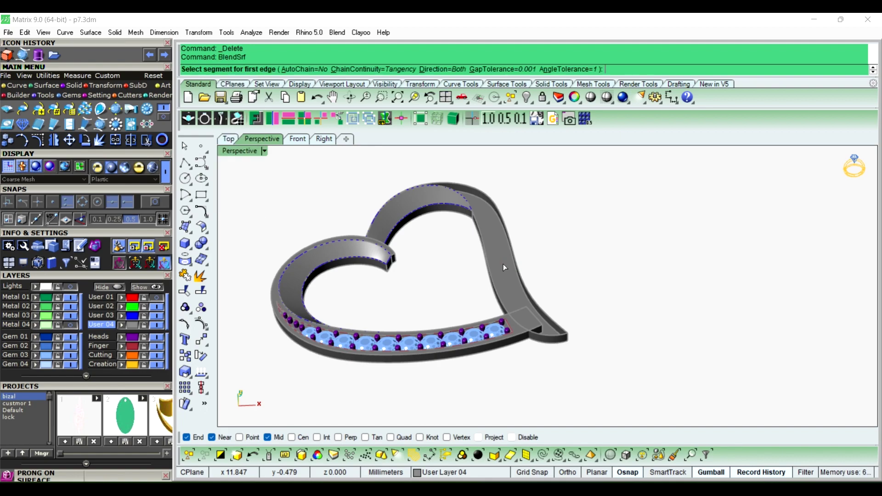
pyautogui.click(495, 294)
pyautogui.rightClick(500, 291)
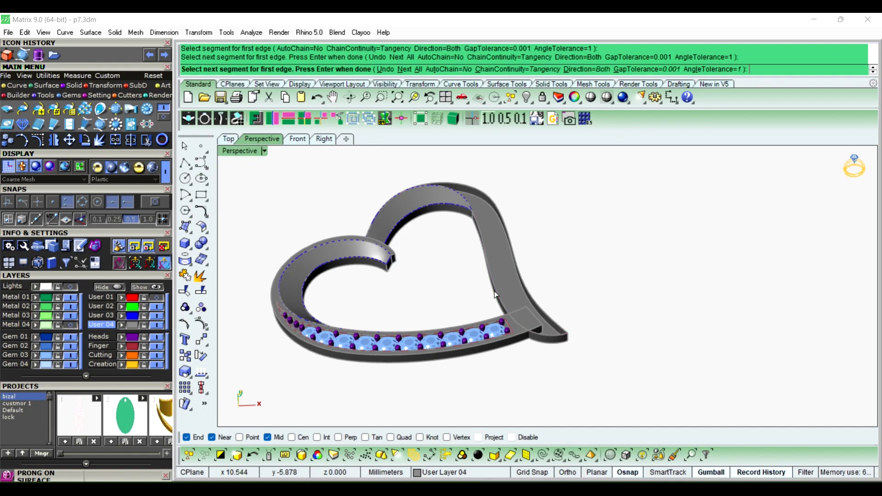
pyautogui.click(528, 292)
pyautogui.rightClick(528, 292)
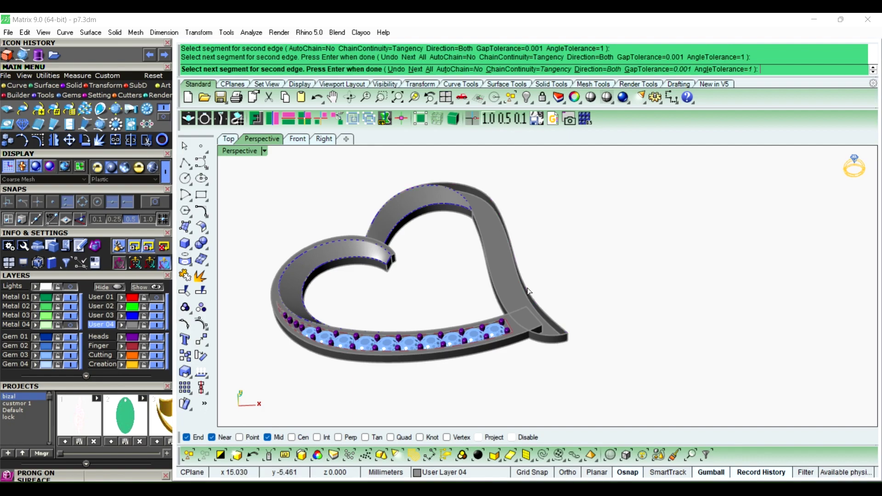
# Preview the blend, link both blend values, and try 0.5 and 0.43
pyautogui.click(92, 182)
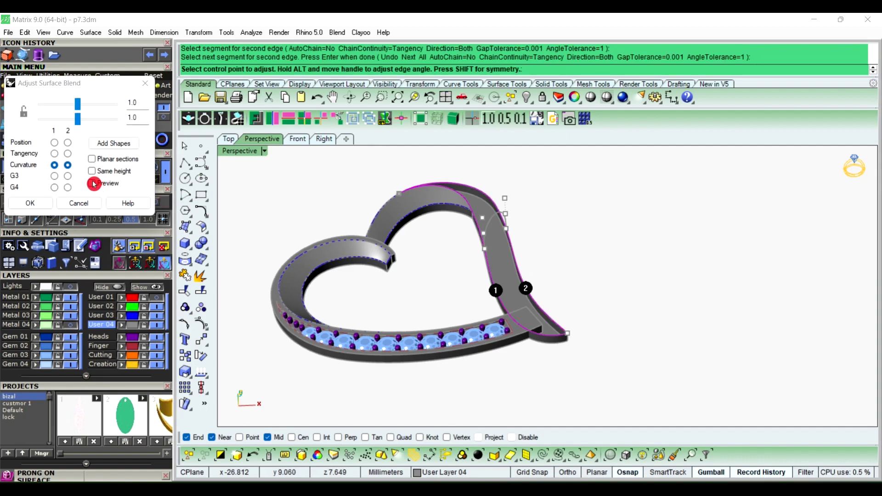
pyautogui.click(23, 112)
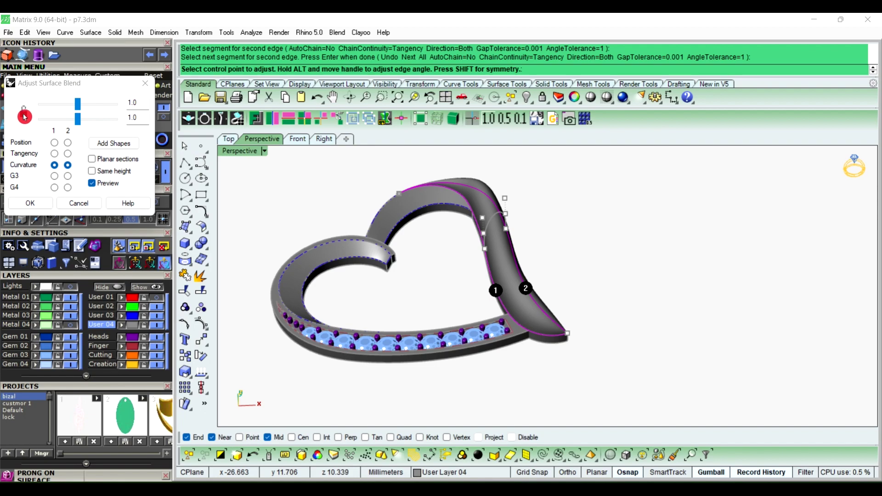
pyautogui.click(85, 120)
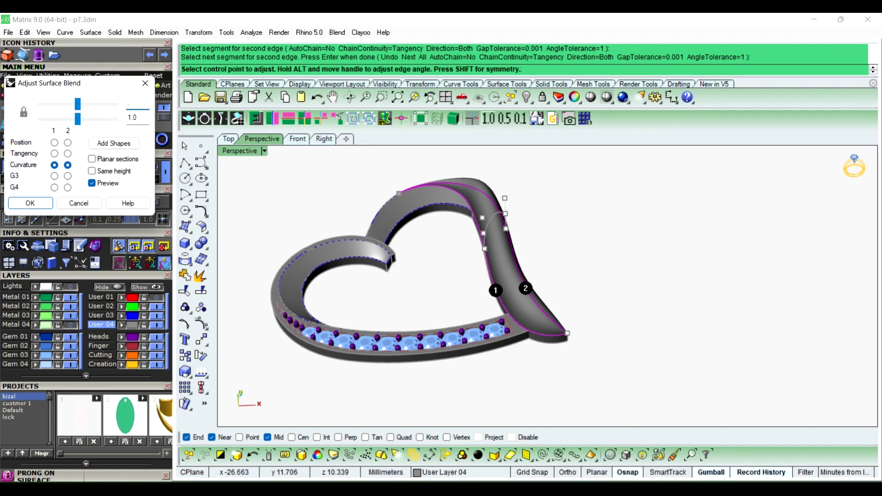
pyautogui.moveTo(77, 118); pyautogui.dragTo(59, 119)
pyautogui.moveTo(441, 280)
pyautogui.mouseDown(button='right')
pyautogui.moveTo(574, 345)
pyautogui.moveTo(605, 321)
pyautogui.mouseUp(button='right')
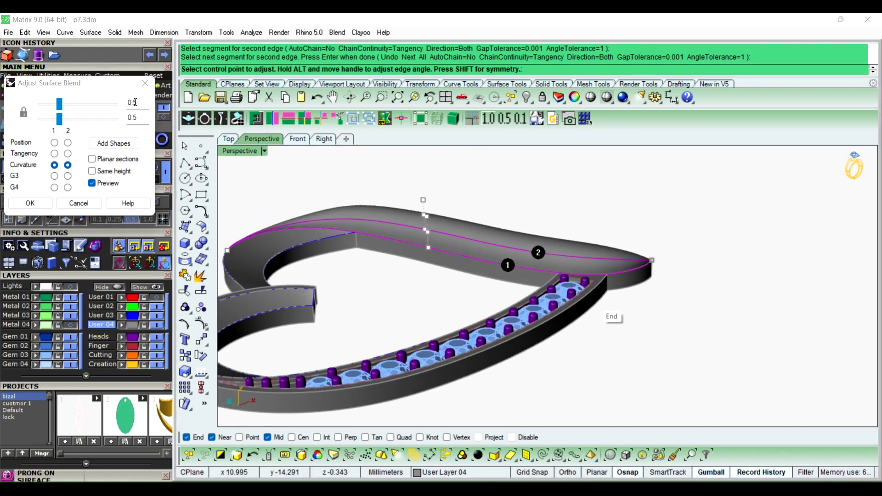
pyautogui.click(76, 76)
pyautogui.write('.4')
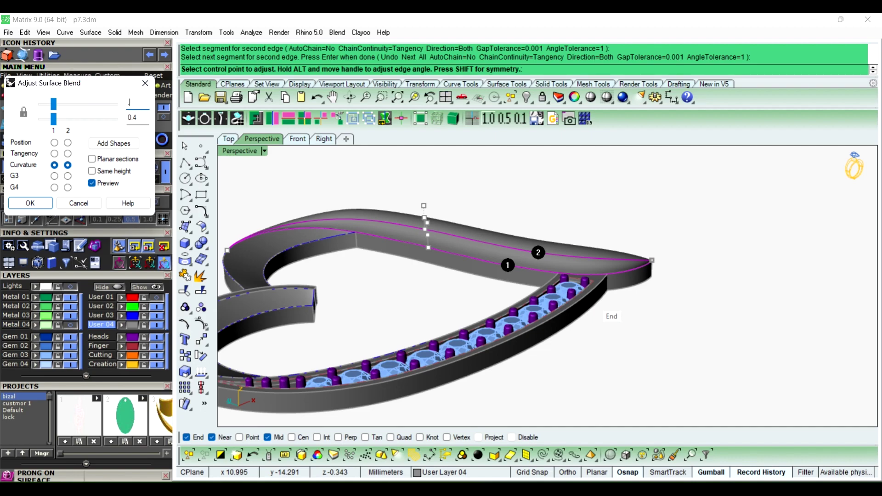
pyautogui.write('3')
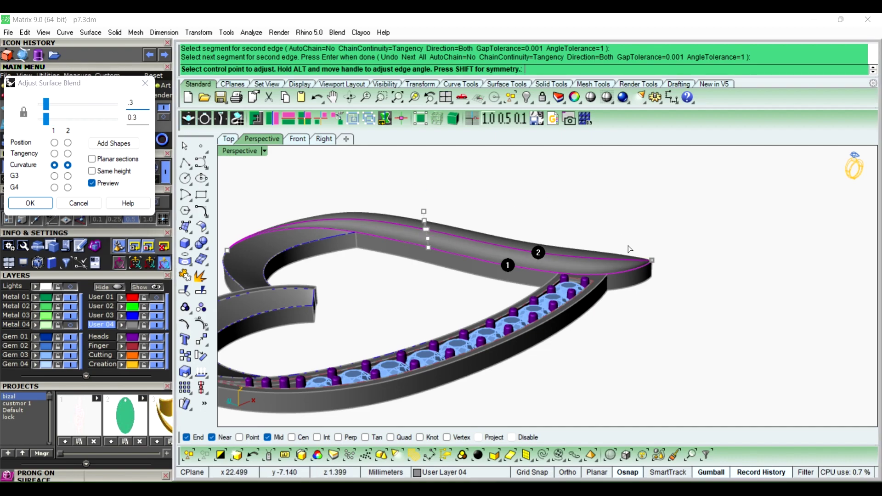
pyautogui.moveTo(630, 246)
pyautogui.mouseDown(button='right')
pyautogui.moveTo(535, 257)
pyautogui.moveTo(528, 313)
pyautogui.mouseUp(button='right')
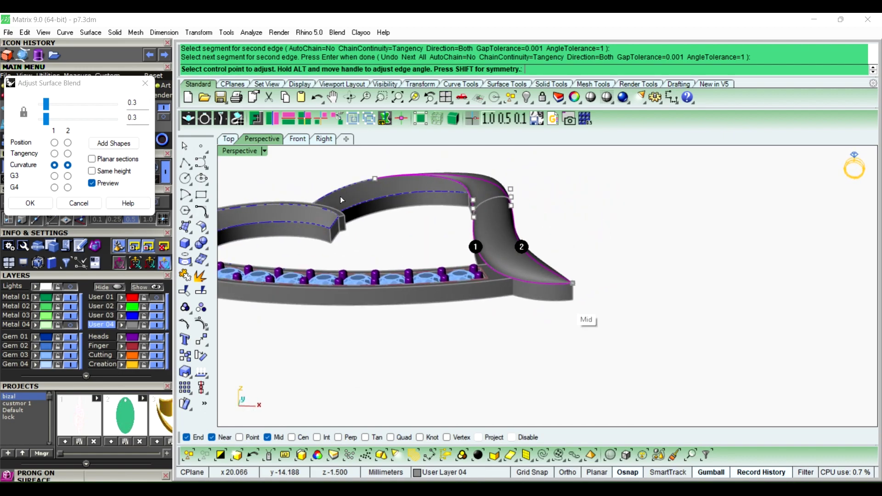
# Set both blend values to 0.25 and accept the curved blend surface
pyautogui.click(83, 99)
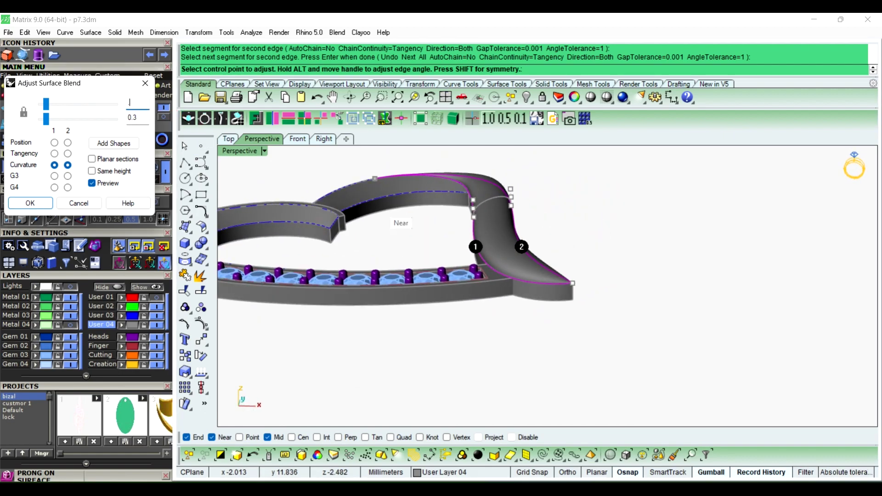
pyautogui.write('0.2')
pyautogui.press('Tab')
pyautogui.write('0.2')
pyautogui.moveTo(579, 321)
pyautogui.mouseDown(button='right')
pyautogui.moveTo(425, 253)
pyautogui.moveTo(597, 338)
pyautogui.moveTo(584, 265)
pyautogui.mouseUp(button='right')
pyautogui.click(143, 98)
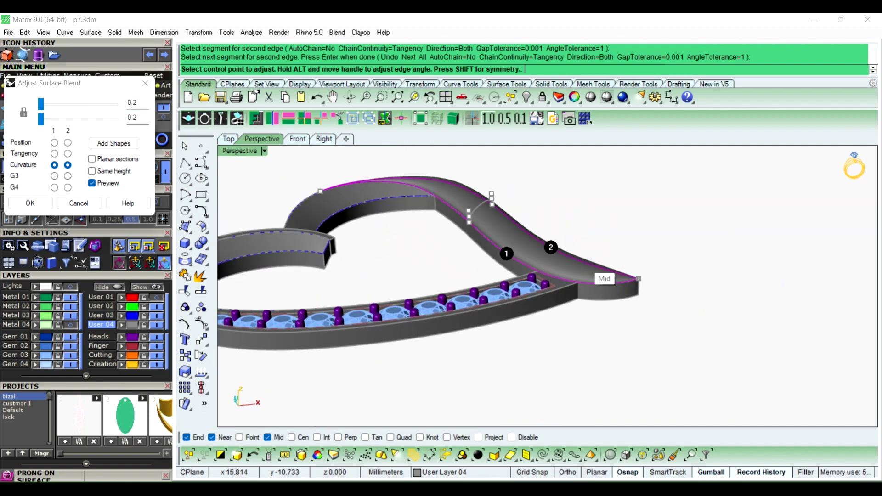
pyautogui.write('5')
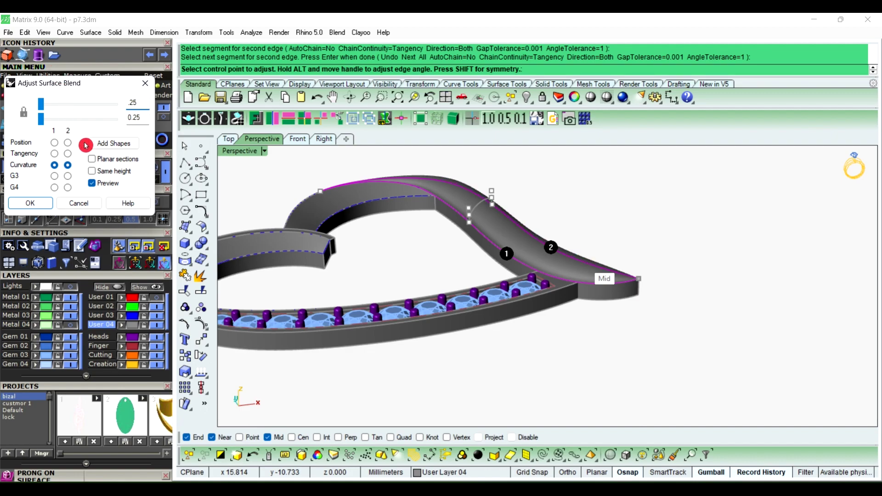
pyautogui.click(44, 204)
pyautogui.moveTo(551, 309)
pyautogui.mouseDown(button='right')
pyautogui.moveTo(377, 275)
pyautogui.moveTo(356, 228)
pyautogui.moveTo(559, 275)
pyautogui.moveTo(549, 234)
pyautogui.moveTo(489, 271)
pyautogui.moveTo(549, 228)
pyautogui.moveTo(486, 301)
pyautogui.moveTo(540, 252)
pyautogui.moveTo(351, 243)
pyautogui.moveTo(441, 311)
pyautogui.moveTo(420, 200)
pyautogui.moveTo(498, 258)
pyautogui.moveTo(473, 303)
pyautogui.moveTo(478, 263)
pyautogui.moveTo(591, 224)
pyautogui.mouseUp(button='right')
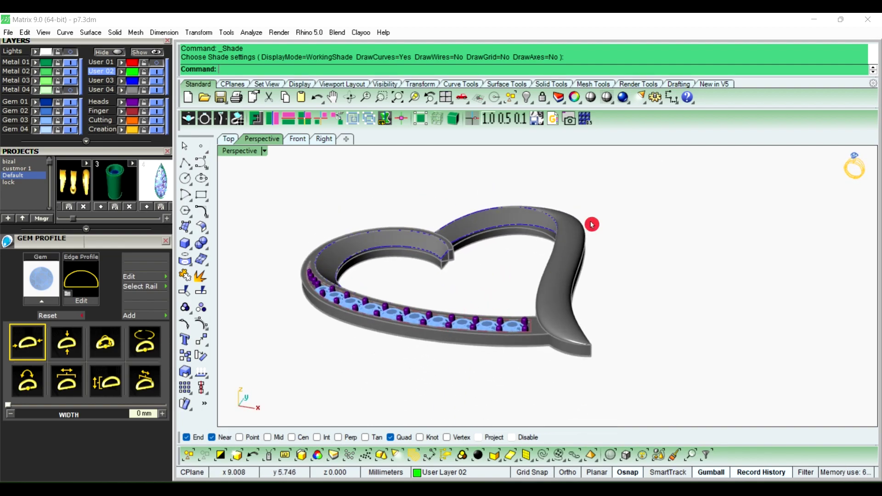
pyautogui.moveTo(528, 328)
pyautogui.mouseDown(button='right')
pyautogui.moveTo(488, 364)
pyautogui.moveTo(515, 297)
pyautogui.moveTo(533, 335)
pyautogui.moveTo(416, 240)
pyautogui.mouseUp(button='right')
pyautogui.moveTo(566, 220)
pyautogui.mouseDown(button='right')
pyautogui.moveTo(541, 289)
pyautogui.moveTo(573, 329)
pyautogui.moveTo(681, 285)
pyautogui.moveTo(544, 298)
pyautogui.mouseUp(button='right')
pyautogui.scroll(2, 454, 315)
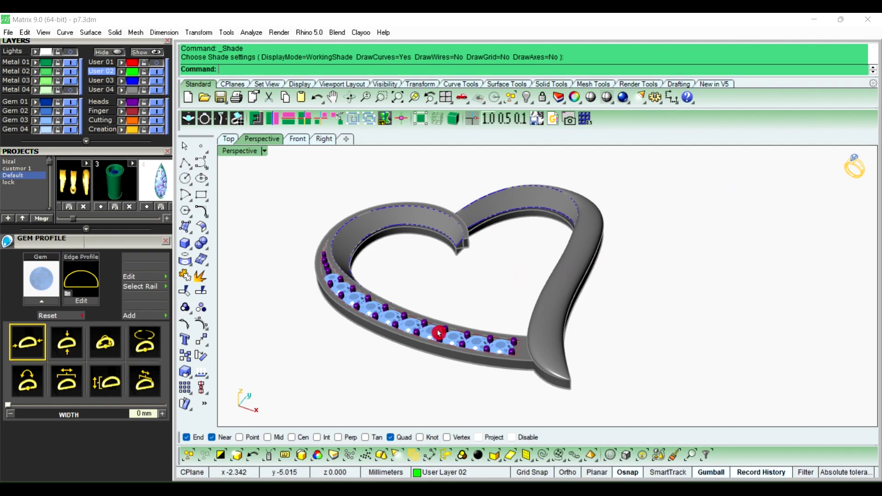
# Hide the Gem 03 gems and purple heads, then select and delete all 13 loose curves
pyautogui.click(69, 122)
pyautogui.click(157, 103)
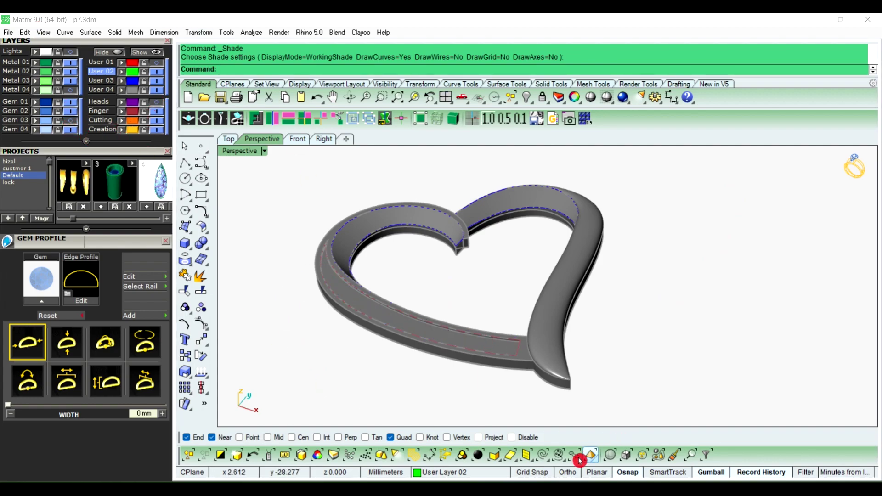
pyautogui.click(542, 455)
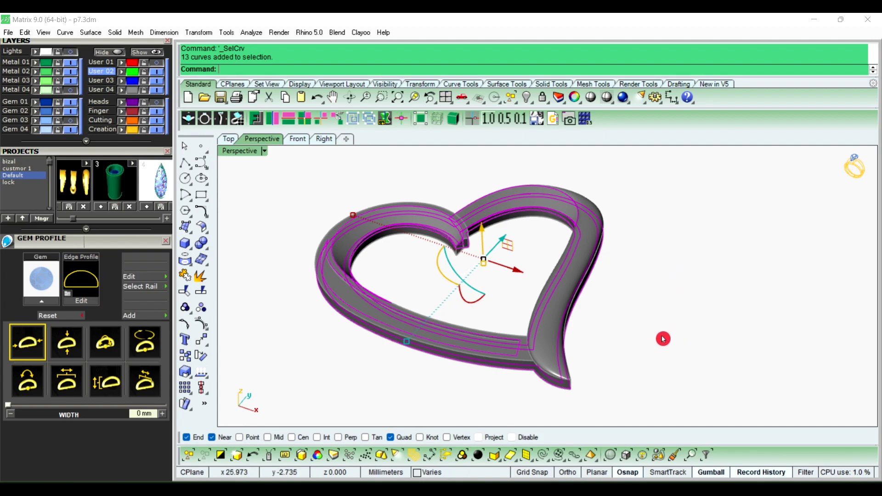
pyautogui.press('Delete')
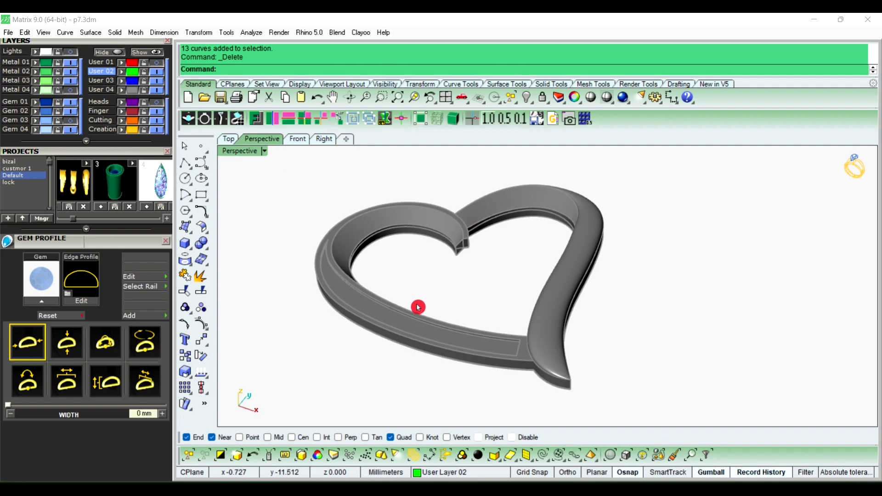
# Switch to the Top view and run Curve Boolean on the heart curves, ending without a region
pyautogui.click(229, 142)
pyautogui.scroll(-2, 374, 285)
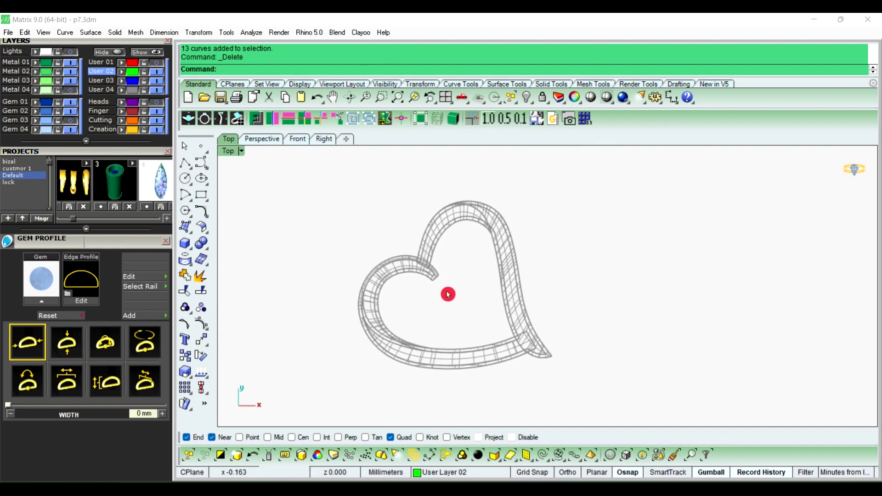
pyautogui.click(207, 217)
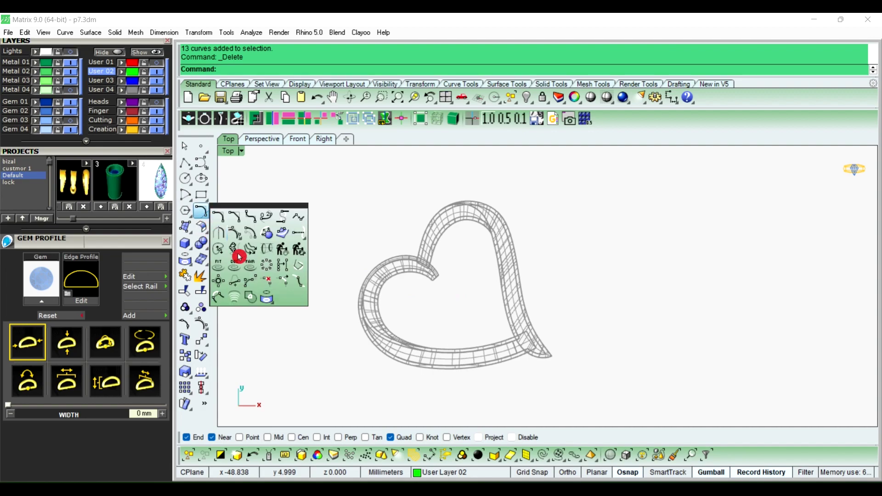
pyautogui.click(247, 300)
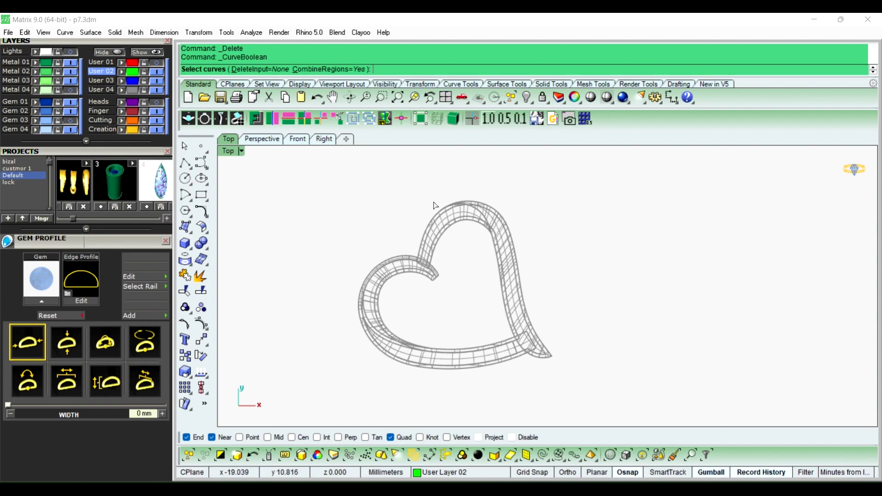
pyautogui.moveTo(323, 206); pyautogui.dragTo(603, 375)
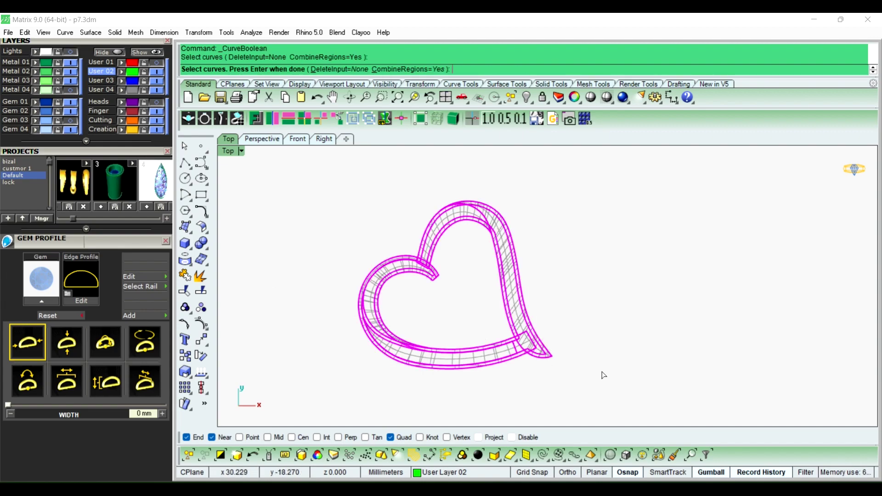
pyautogui.press('Return')
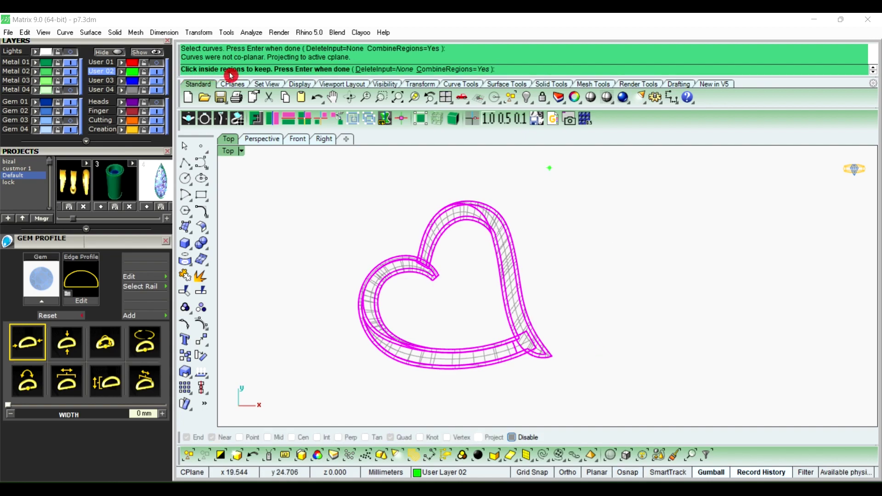
pyautogui.click(243, 95)
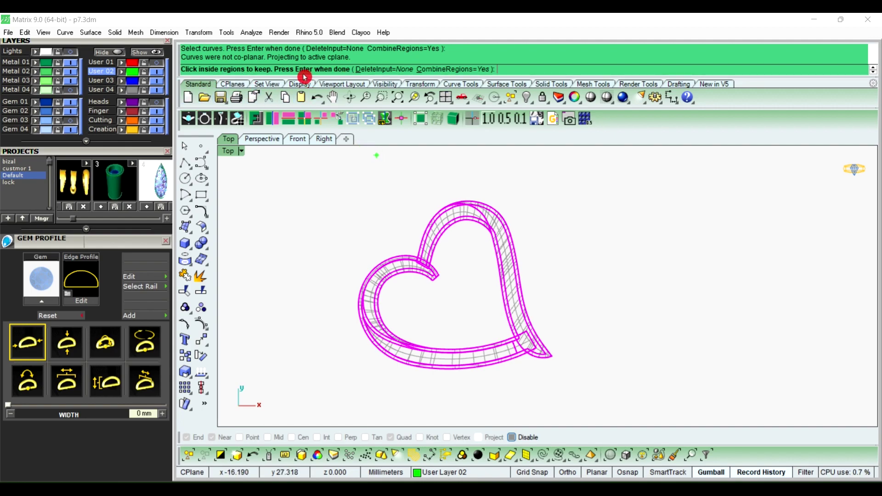
pyautogui.click(593, 263)
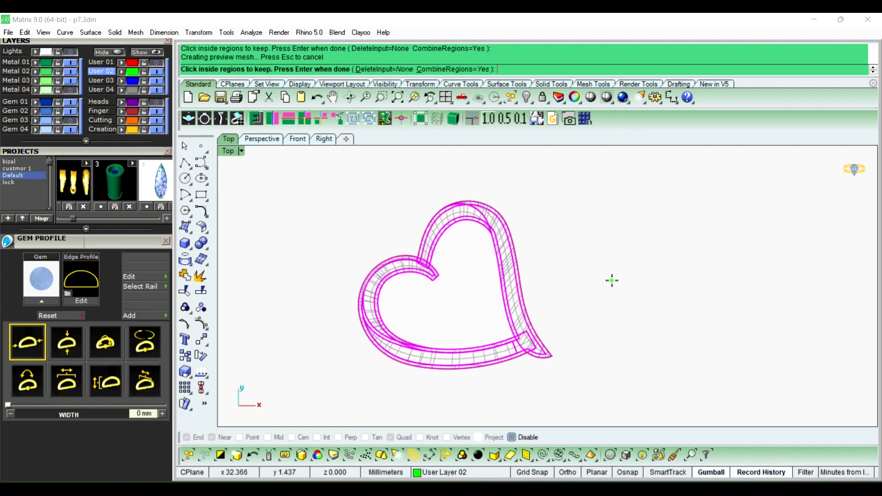
pyautogui.rightClick(612, 281)
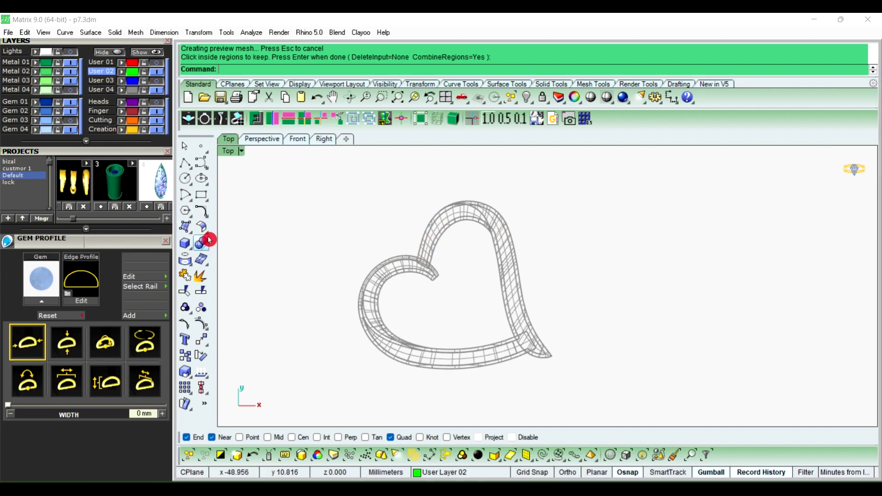
# Create a Curve Boolean outline tracing the inside of the heart's opening
pyautogui.click(208, 250)
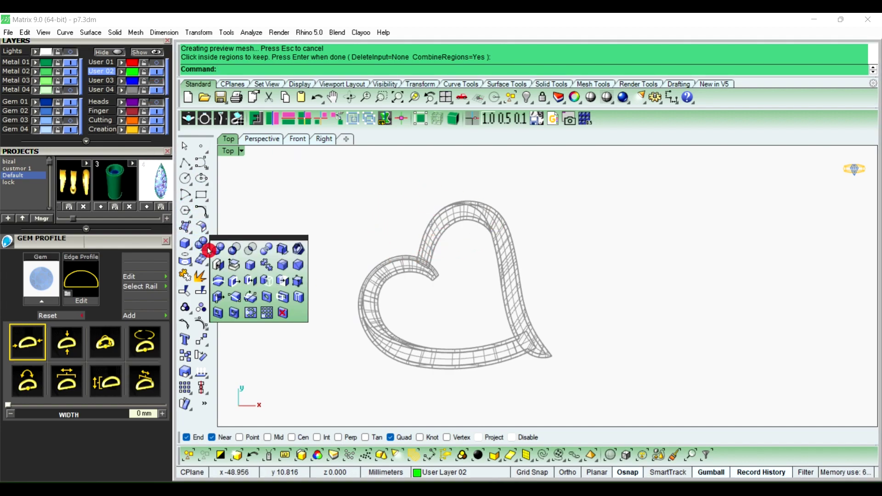
pyautogui.click(201, 211)
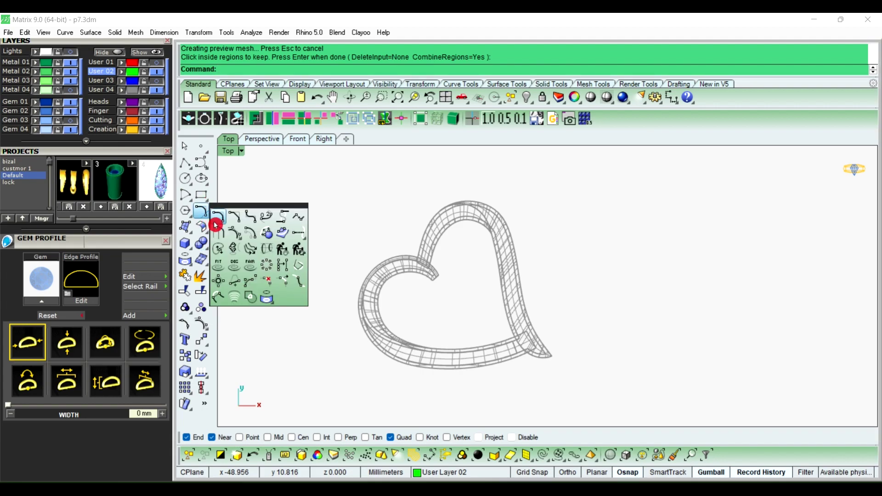
pyautogui.click(255, 292)
pyautogui.moveTo(308, 177); pyautogui.dragTo(572, 401)
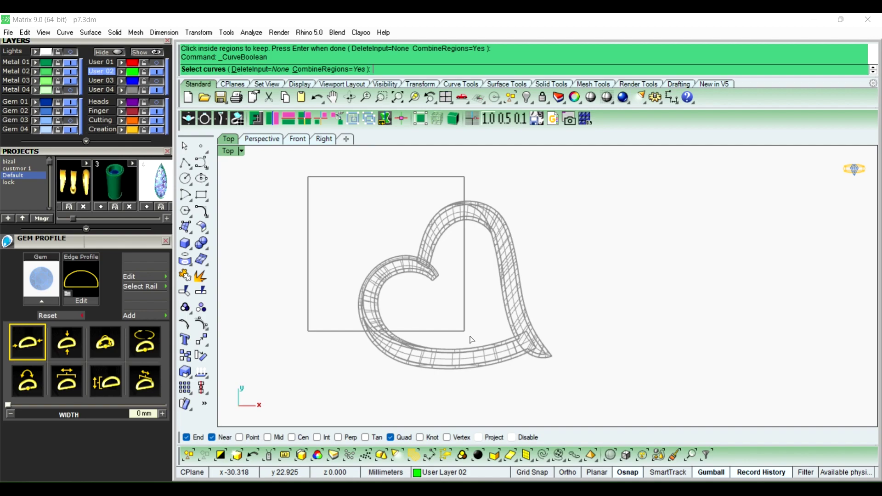
pyautogui.rightClick(572, 401)
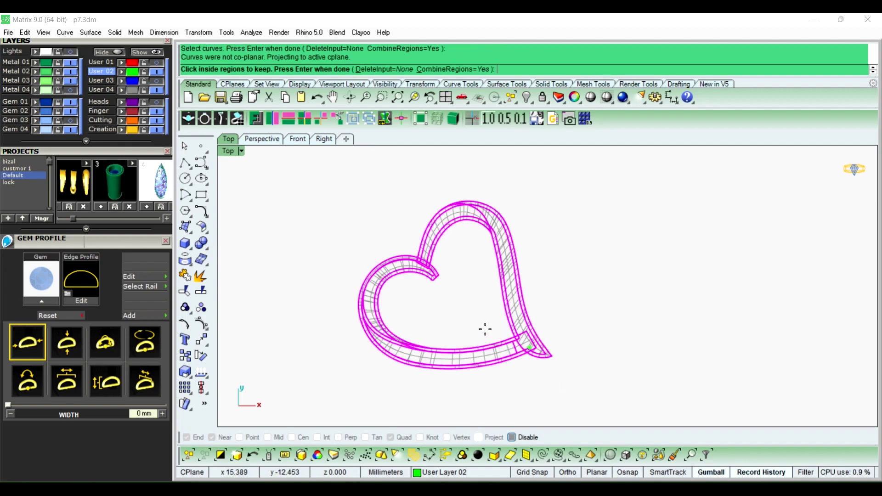
pyautogui.click(444, 309)
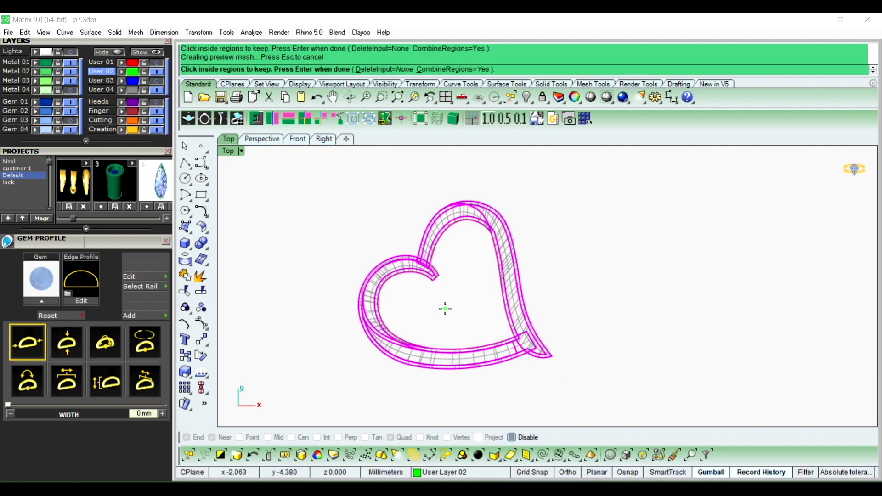
pyautogui.rightClick(445, 308)
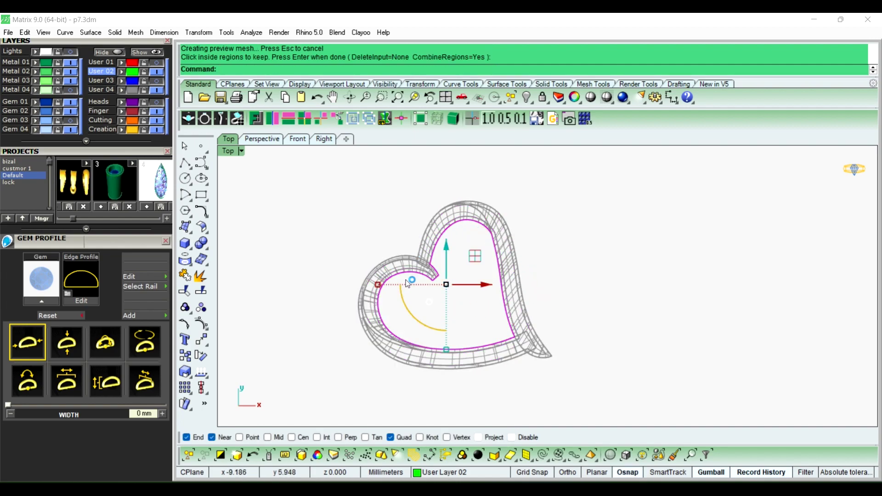
# Move the new inner outline onto a User layer so it shows in blue
pyautogui.click(127, 111)
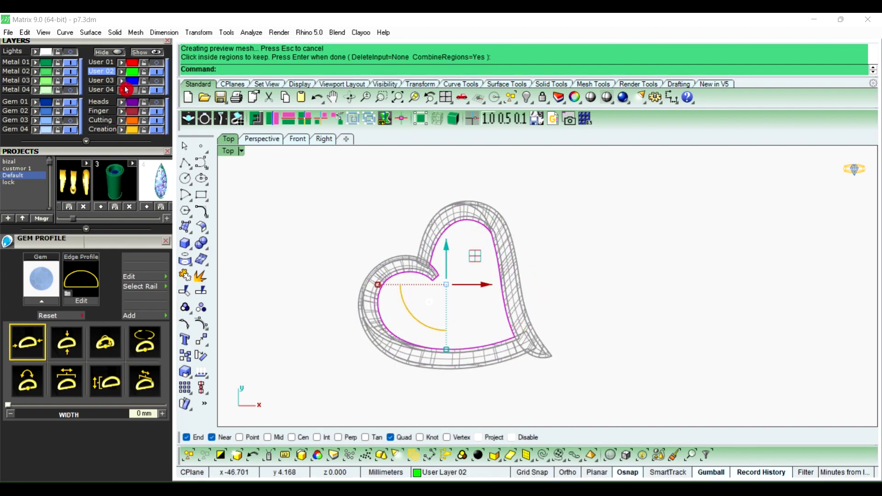
pyautogui.click(126, 85)
pyautogui.click(366, 281)
pyautogui.click(448, 275)
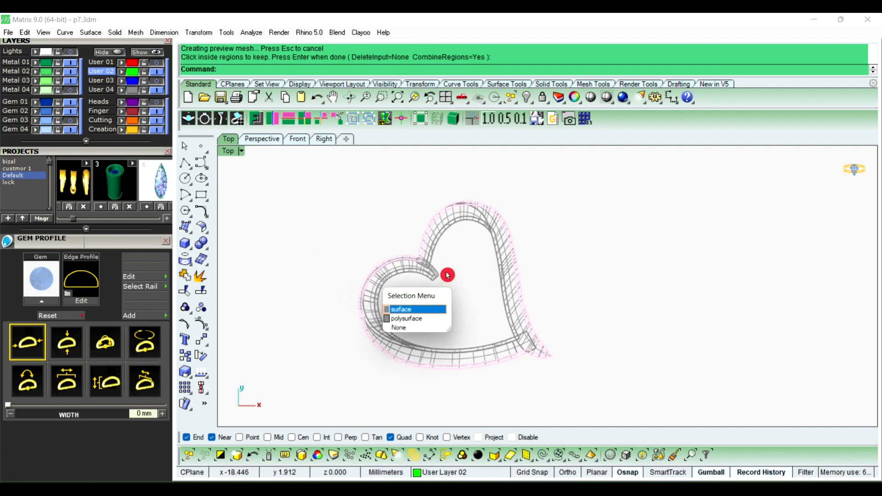
pyautogui.click(594, 240)
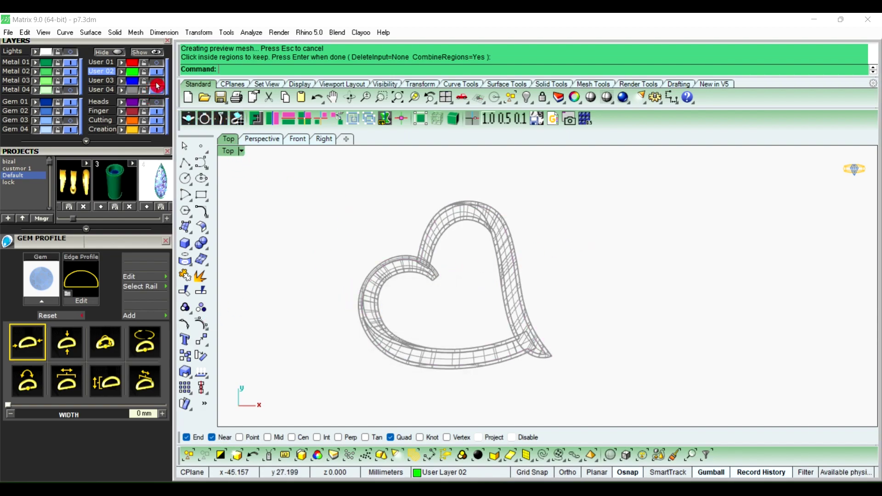
# Lower the two blue User 03 heart outlines about 1.4 mm to the frame's base
pyautogui.scroll(2, 413, 251)
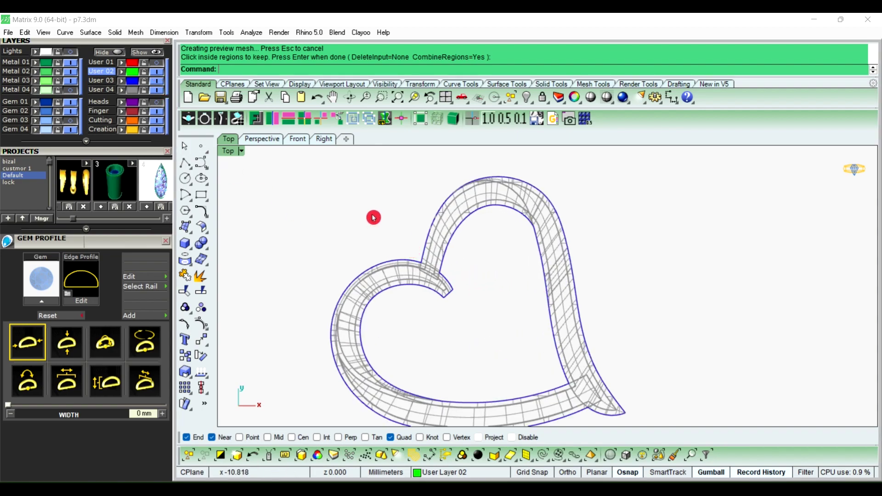
pyautogui.click(265, 142)
pyautogui.moveTo(368, 248); pyautogui.dragTo(472, 271, button='right')
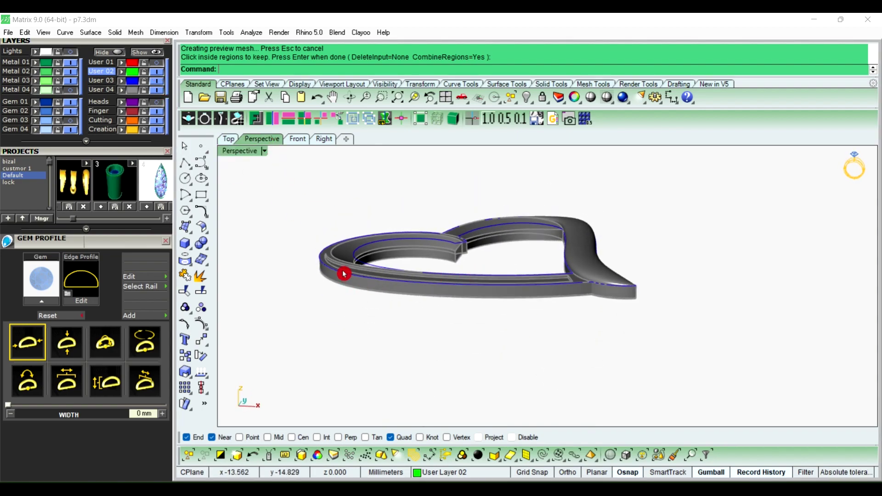
pyautogui.moveTo(344, 272)
pyautogui.mouseDown(button='right')
pyautogui.moveTo(530, 325)
pyautogui.moveTo(610, 309)
pyautogui.moveTo(466, 293)
pyautogui.moveTo(495, 316)
pyautogui.moveTo(423, 285)
pyautogui.mouseUp(button='right')
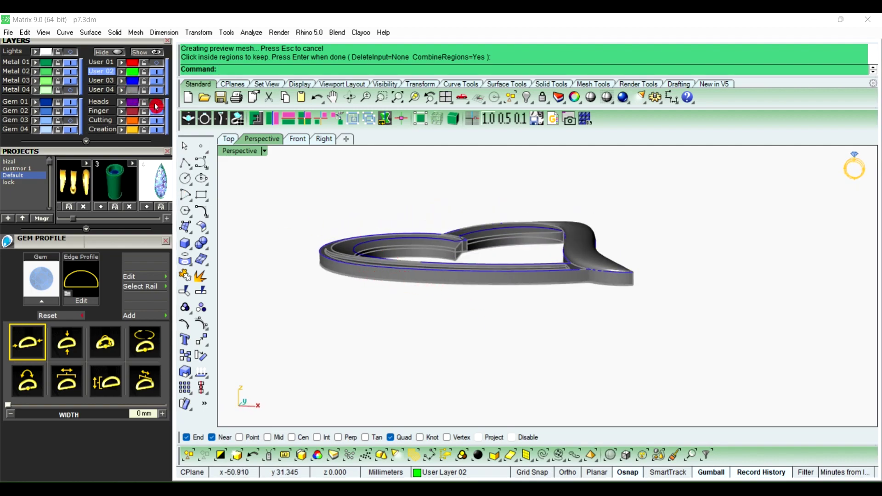
pyautogui.click(133, 83)
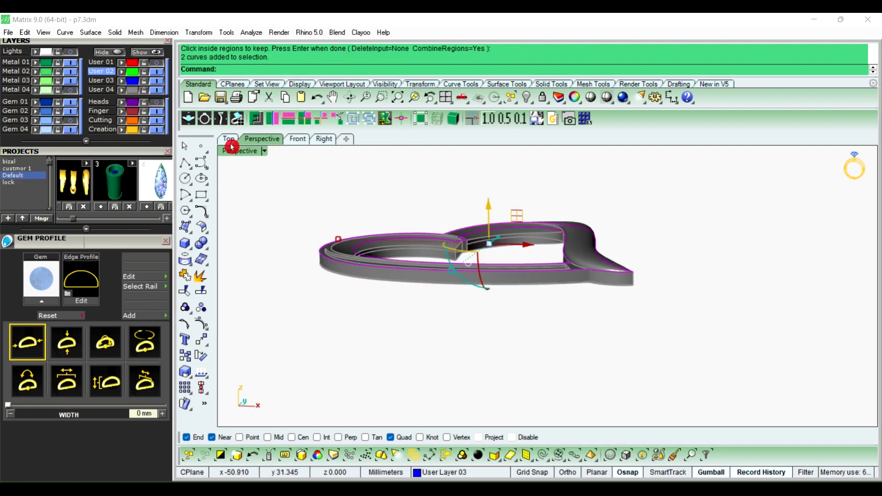
pyautogui.click(306, 141)
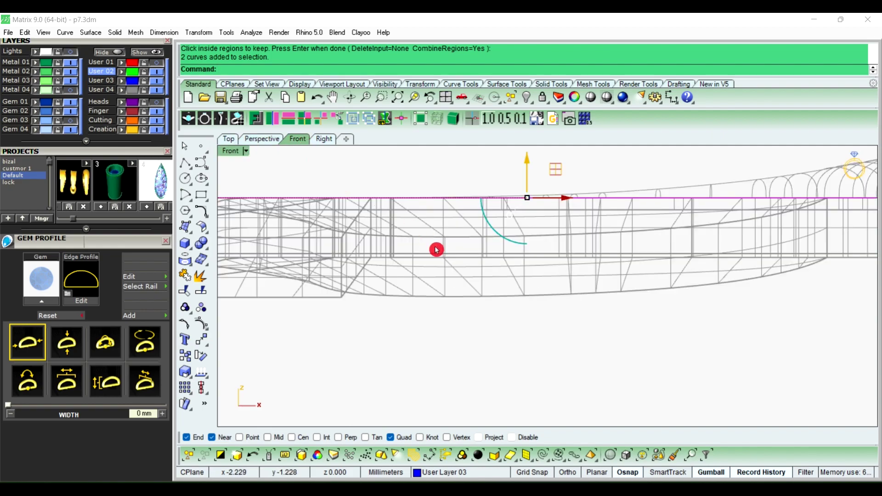
pyautogui.scroll(-1, 436, 249)
pyautogui.scroll(-2, 602, 268)
pyautogui.scroll(-1, 505, 244)
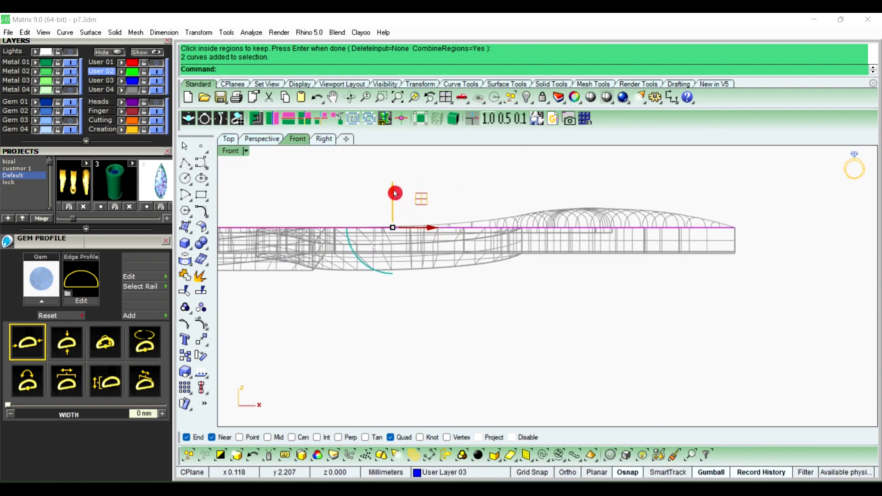
pyautogui.moveTo(394, 193); pyautogui.dragTo(399, 217)
pyautogui.click(604, 303)
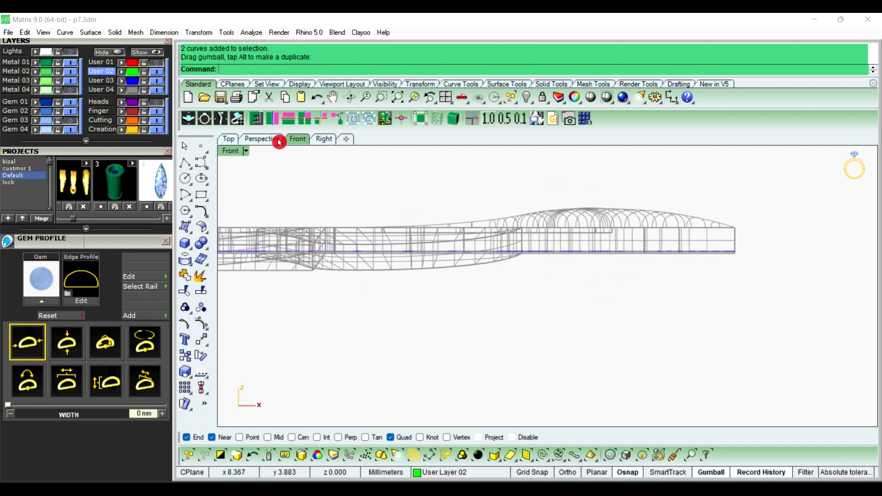
pyautogui.click(232, 142)
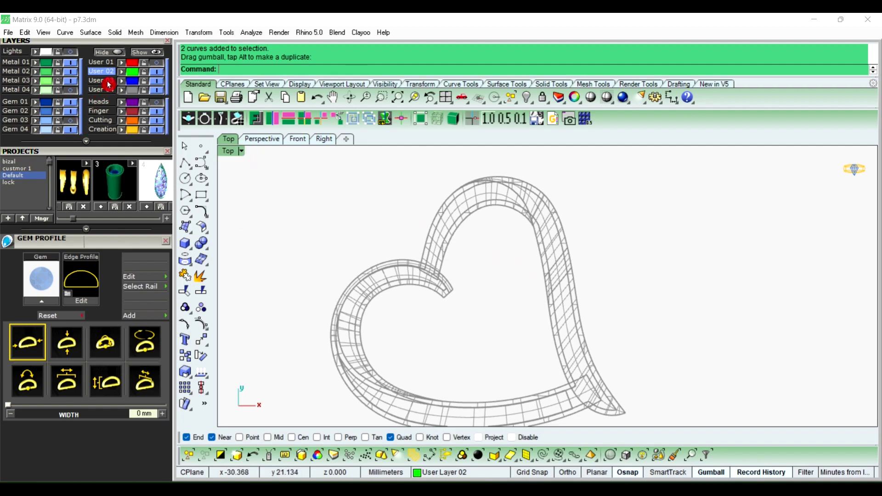
# Make Metal 01 the current layer and clear away the heart surface
pyautogui.click(24, 65)
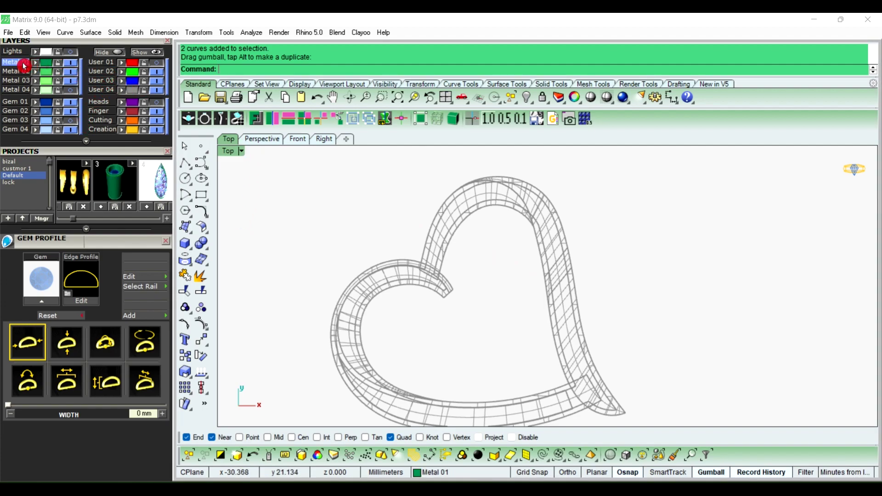
pyautogui.click(162, 88)
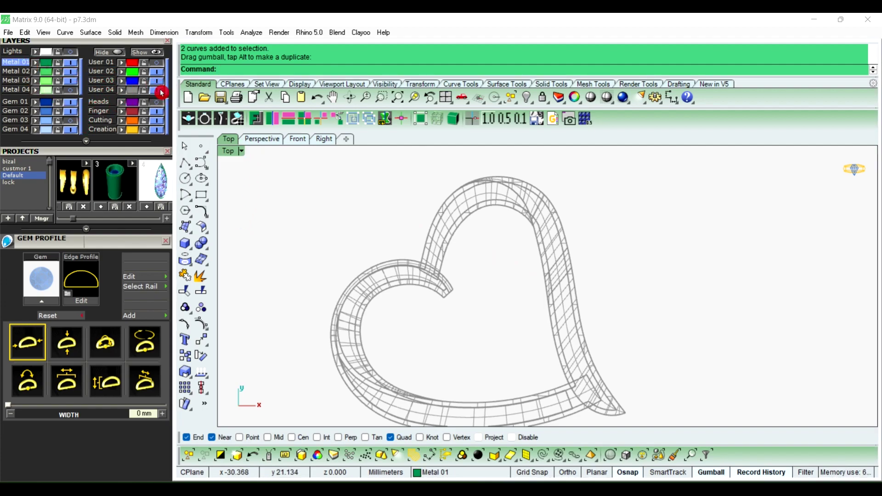
pyautogui.scroll(-2, 478, 251)
pyautogui.scroll(1, 522, 292)
pyautogui.scroll(1, 584, 268)
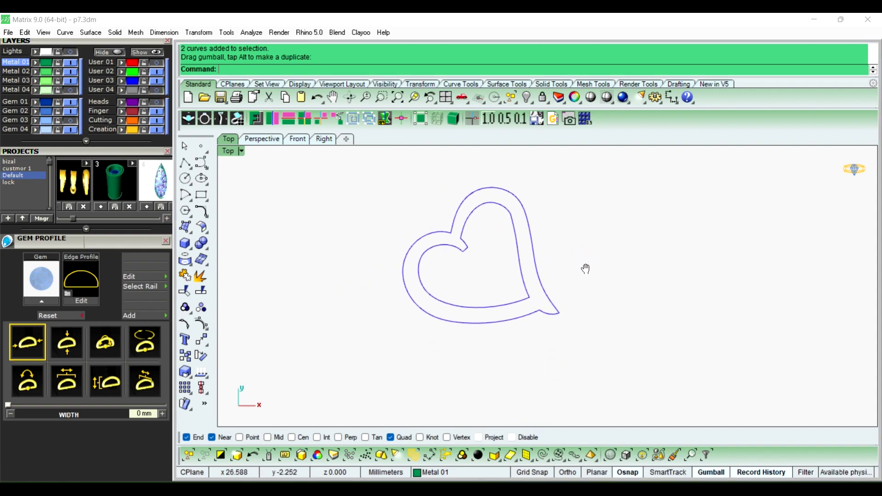
pyautogui.scroll(-1, 490, 216)
# Offset the outer heart outline 0.75 inward
pyautogui.click(474, 208)
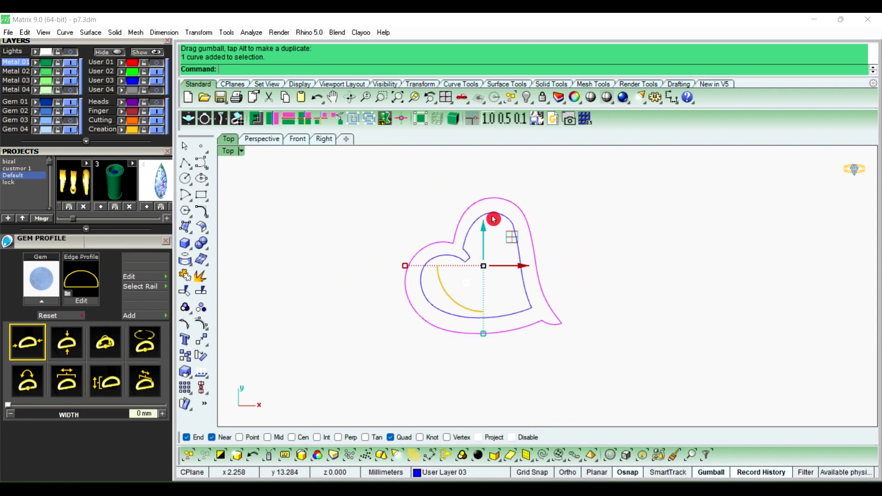
pyautogui.scroll(3, 505, 213)
pyautogui.write('O')
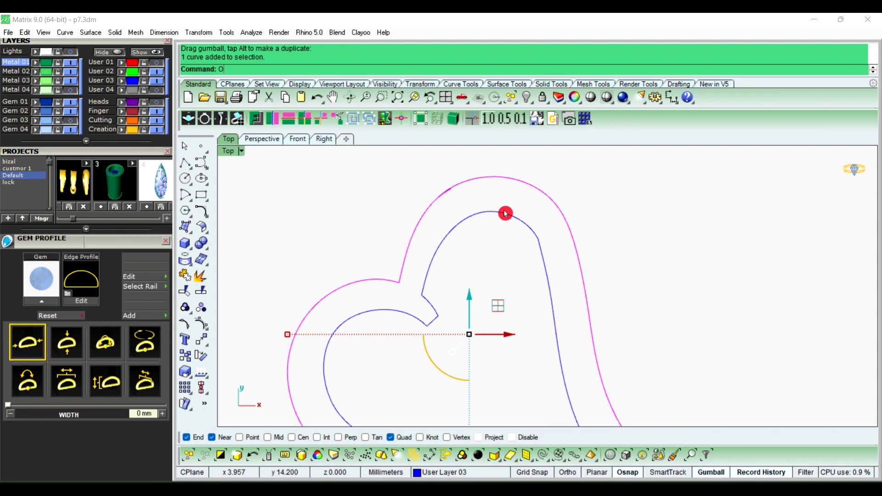
pyautogui.write('ffsetSrf')
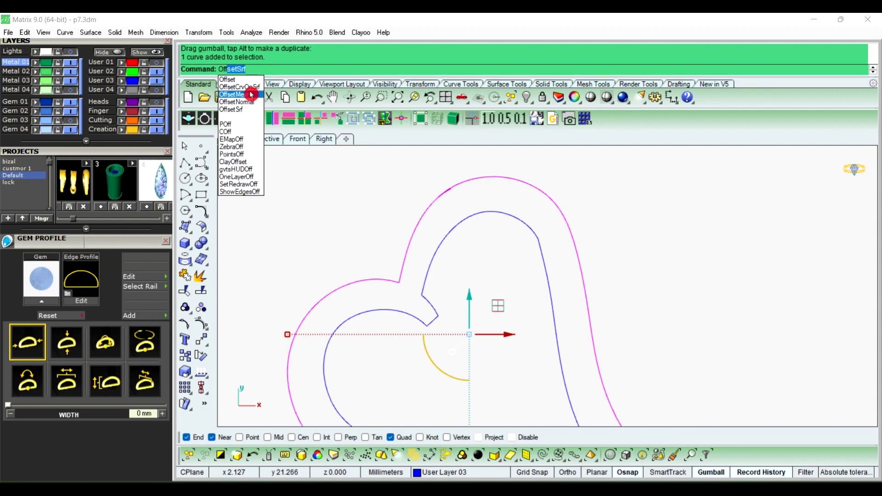
pyautogui.click(228, 79)
pyautogui.write('.75')
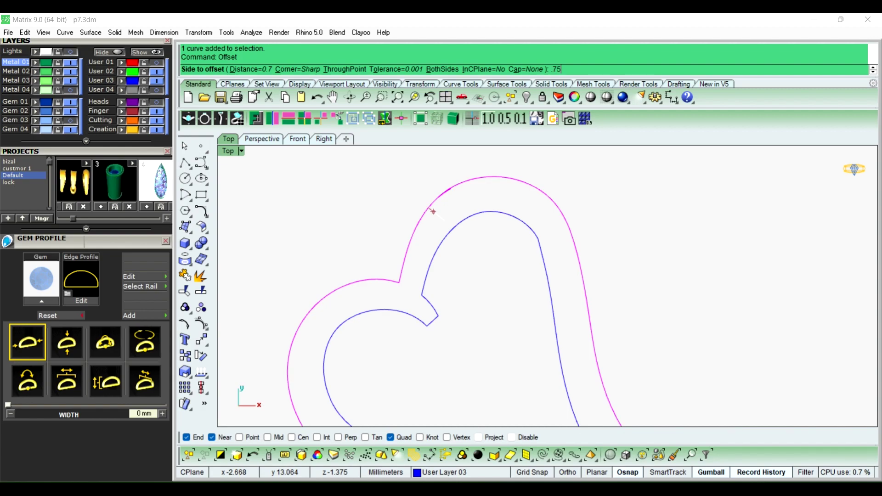
pyautogui.press('Return')
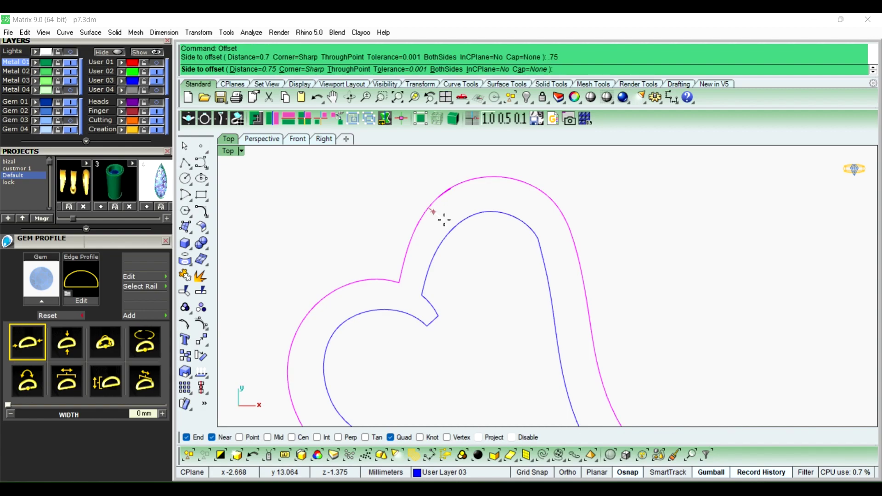
pyautogui.click(444, 220)
pyautogui.click(498, 261)
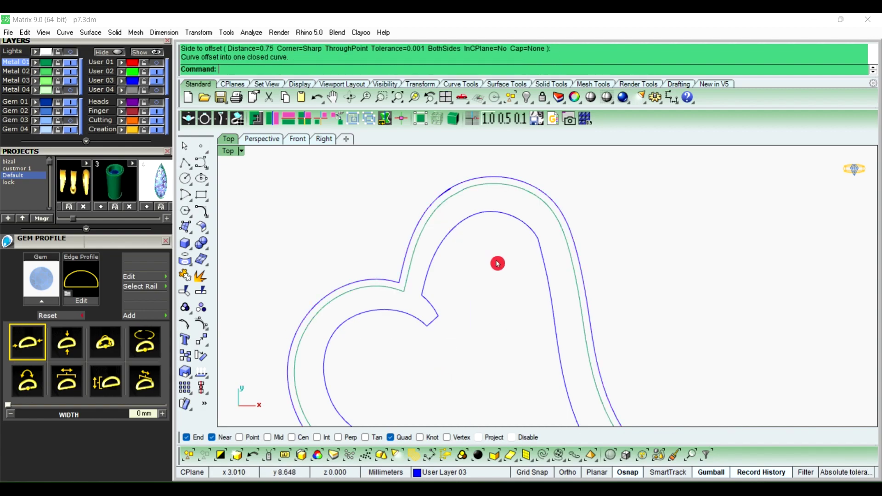
# Offset the inner heart outline 0.75 outward
pyautogui.click(445, 243)
pyautogui.press('Return')
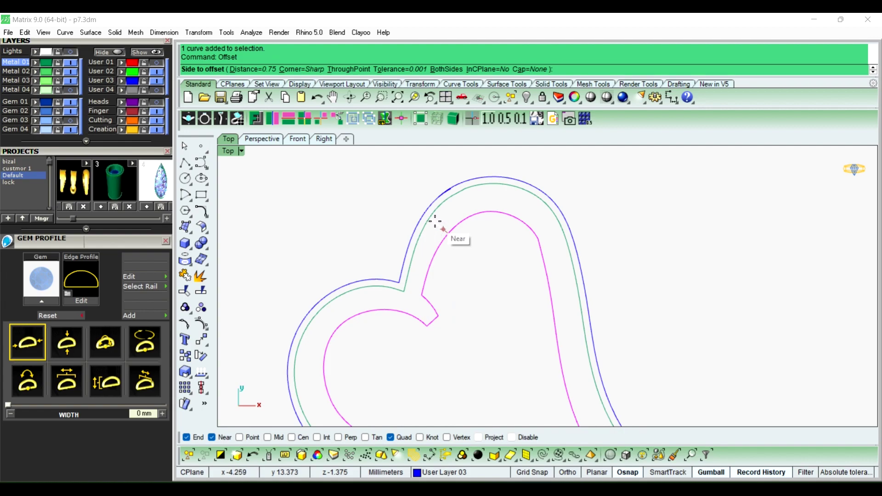
pyautogui.click(434, 222)
pyautogui.scroll(-3, 484, 256)
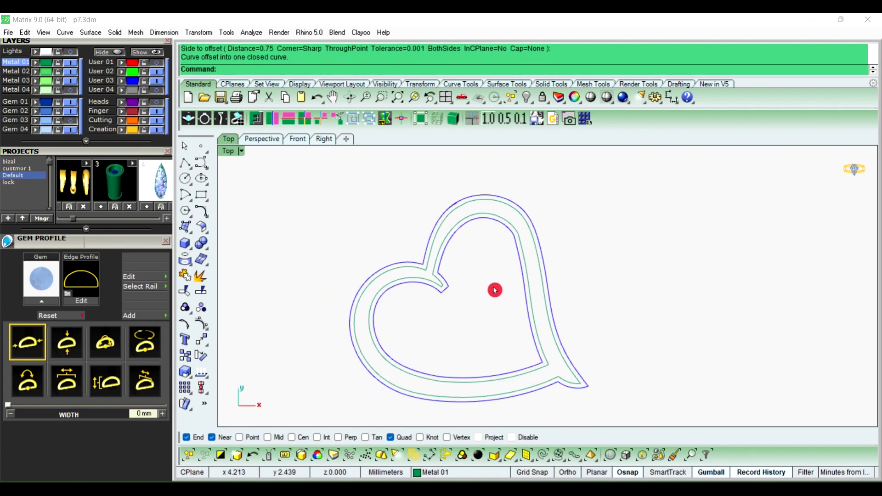
pyautogui.moveTo(495, 290); pyautogui.dragTo(498, 255, button='right')
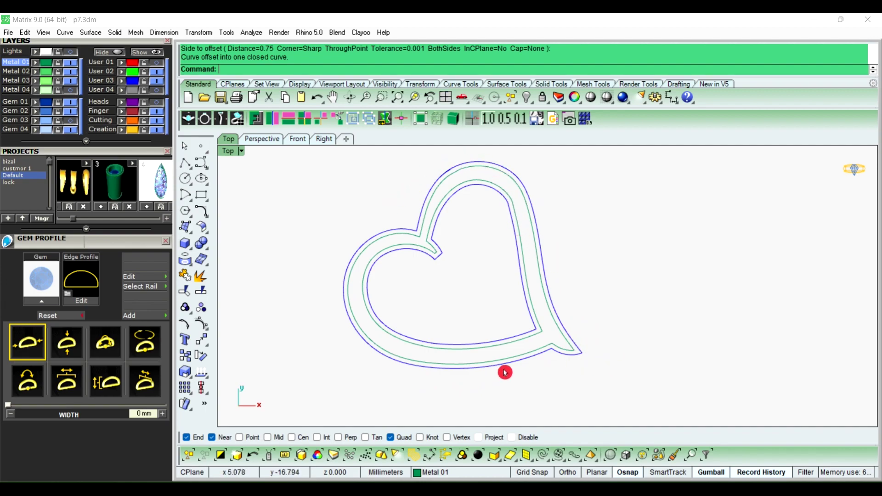
pyautogui.scroll(1, 498, 252)
pyautogui.scroll(3, 491, 251)
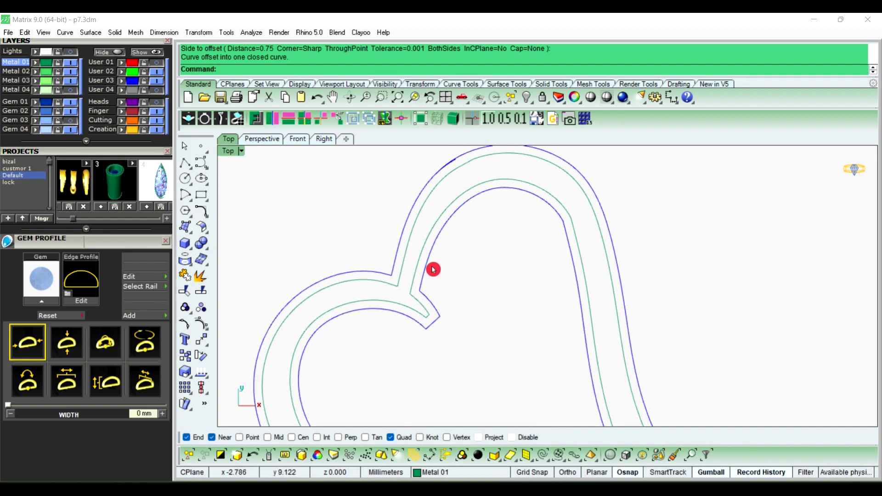
pyautogui.scroll(-2, 487, 243)
pyautogui.scroll(1, 482, 248)
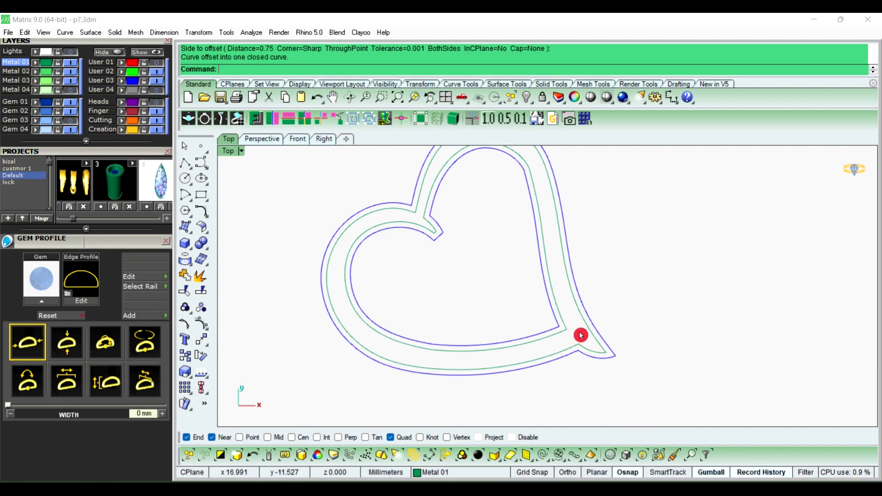
pyautogui.scroll(-1, 528, 246)
# Rebuild the outer offset heart curve with 50 points
pyautogui.scroll(1, 494, 235)
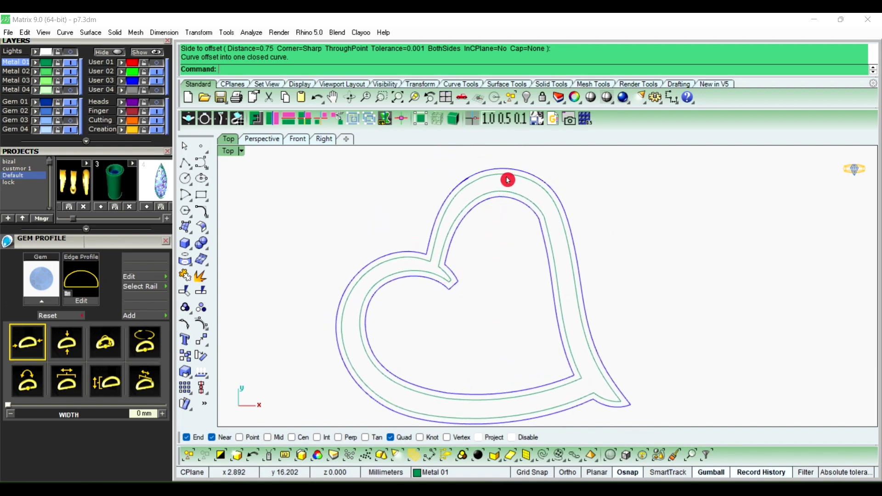
pyautogui.click(507, 176)
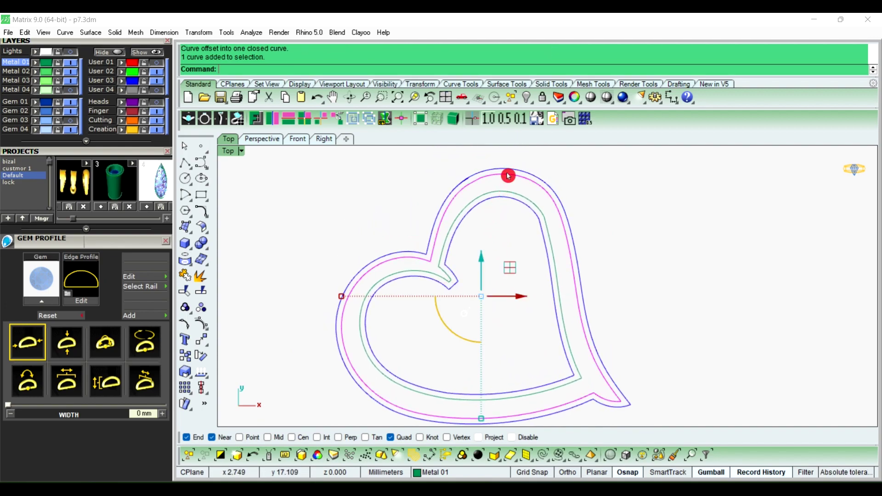
pyautogui.write('Rebuild')
pyautogui.rightClick(550, 318)
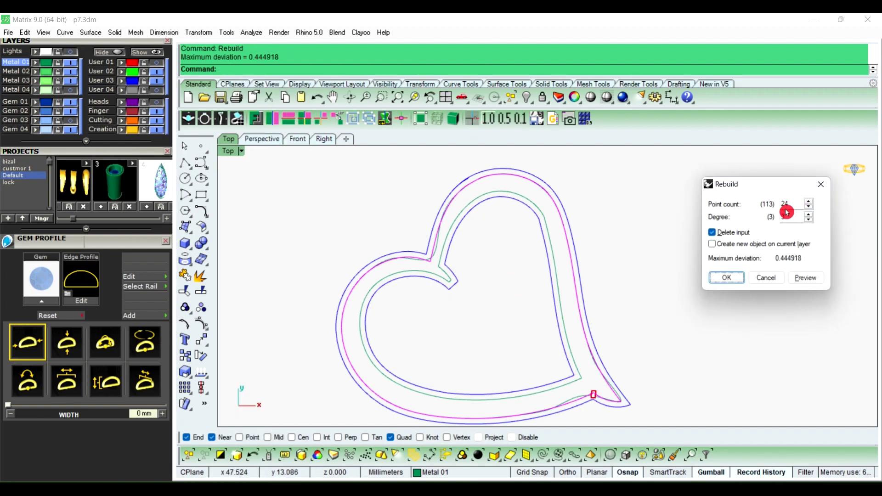
pyautogui.write('5')
pyautogui.write('0')
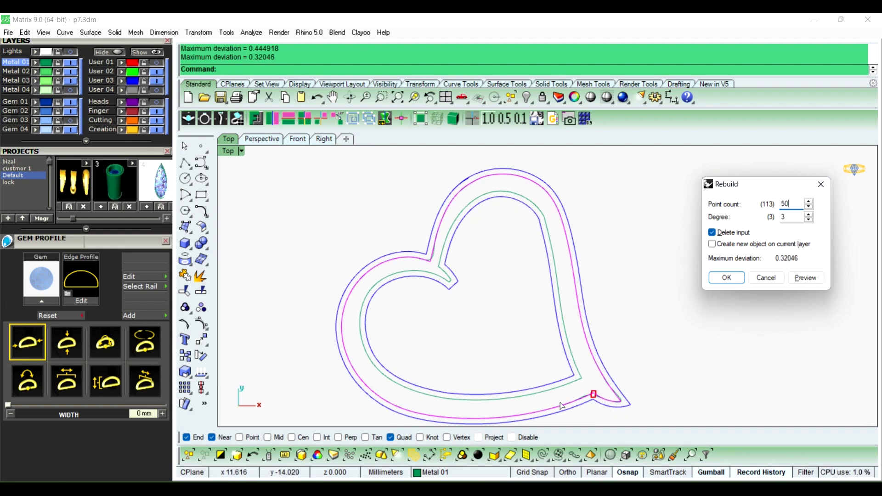
pyautogui.click(716, 280)
# Rebuild the inner offset heart curve with 70 points
pyautogui.click(449, 278)
pyautogui.press('Return')
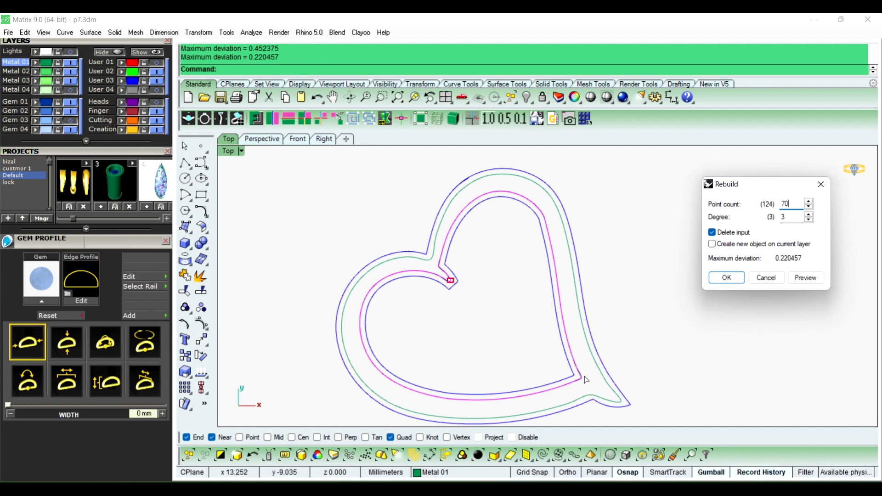
pyautogui.click(726, 285)
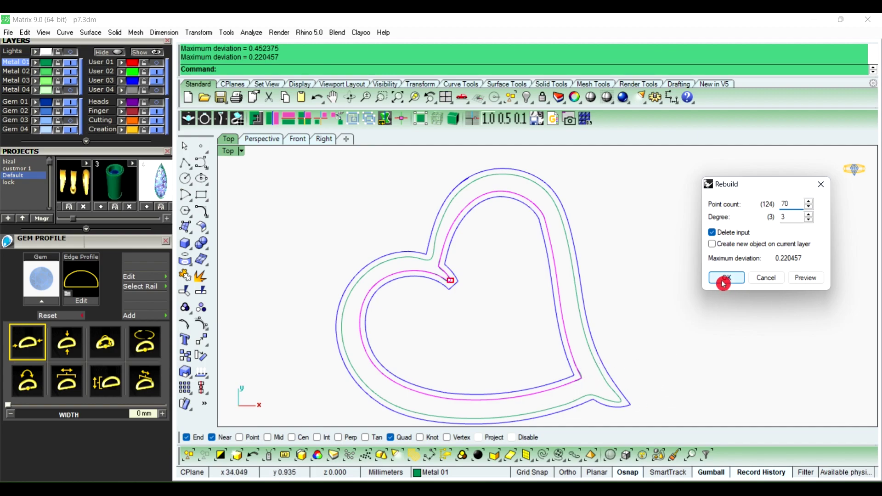
# Select the outermost heart outline and build a Patch surface across it
pyautogui.click(683, 305)
pyautogui.scroll(2, 546, 187)
pyautogui.scroll(1, 556, 194)
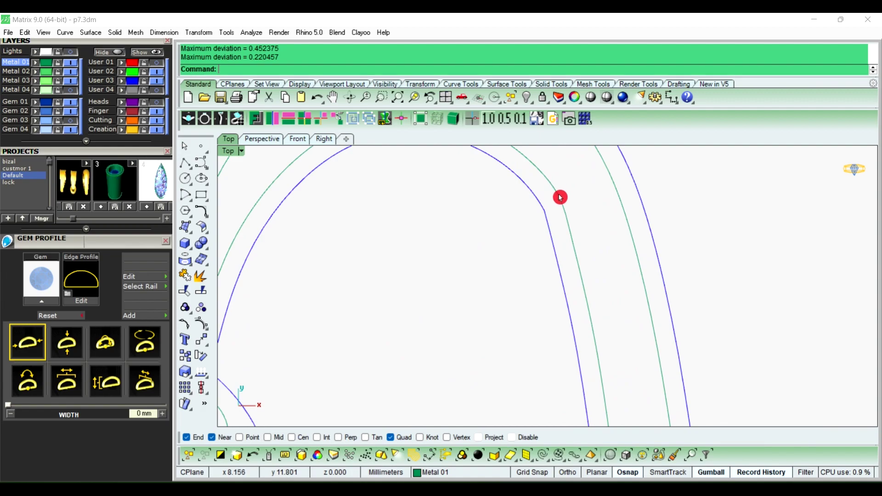
pyautogui.scroll(-1, 567, 209)
pyautogui.scroll(-2, 576, 220)
pyautogui.scroll(-1, 565, 225)
pyautogui.scroll(-1, 519, 228)
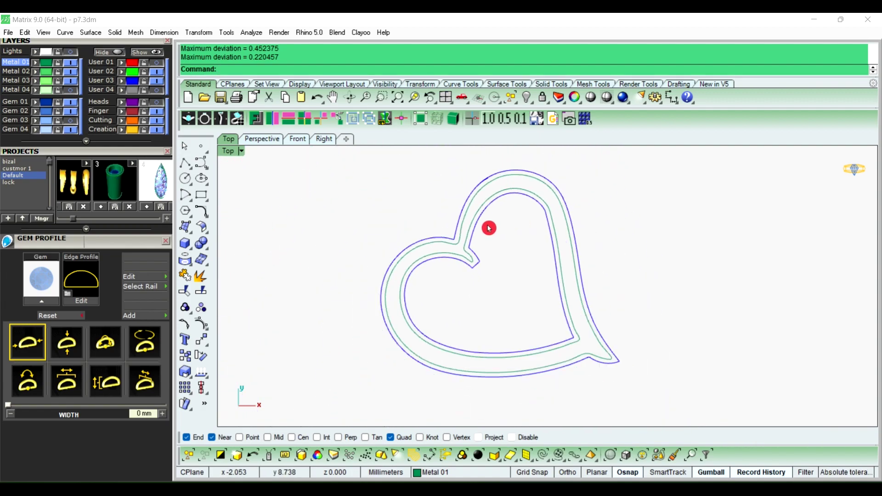
pyautogui.scroll(-1, 483, 216)
pyautogui.click(476, 205)
pyautogui.click(596, 192)
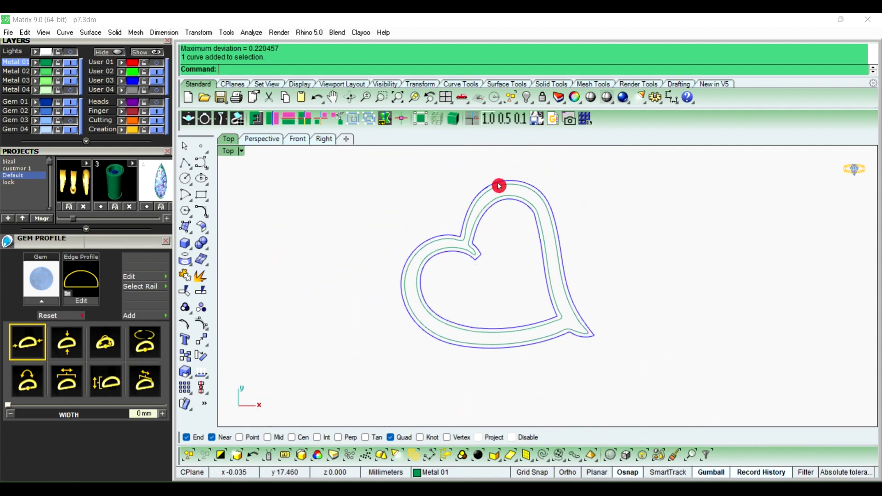
pyautogui.click(497, 186)
pyautogui.scroll(2, 528, 183)
pyautogui.write('Pat')
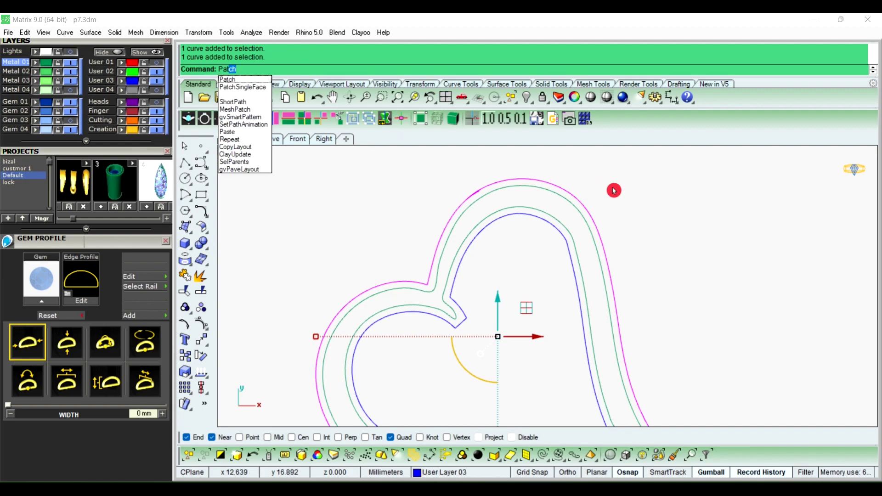
pyautogui.press('Return')
pyautogui.press('Return')
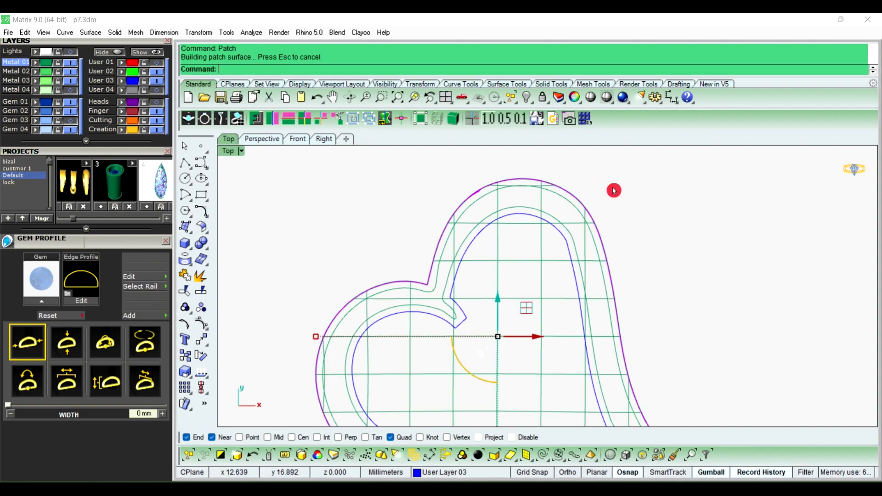
# Select the new patch surface covering the heart
pyautogui.click(675, 235)
pyautogui.scroll(-3, 483, 225)
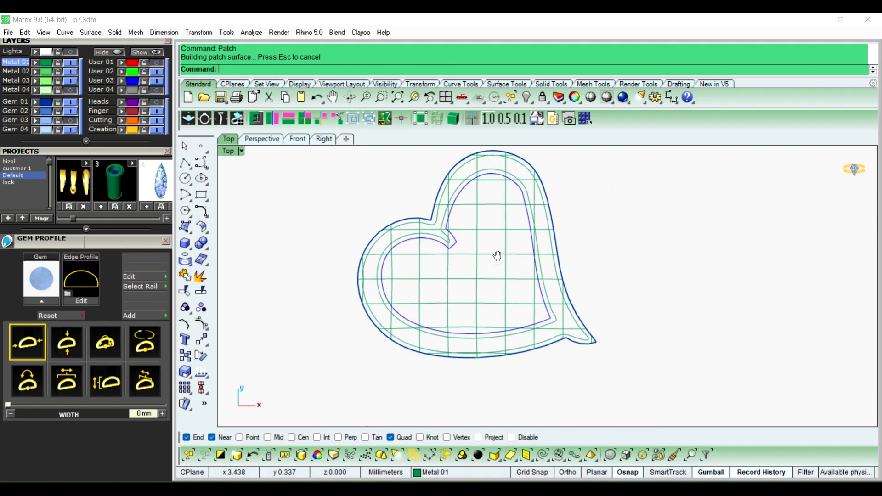
pyautogui.click(489, 283)
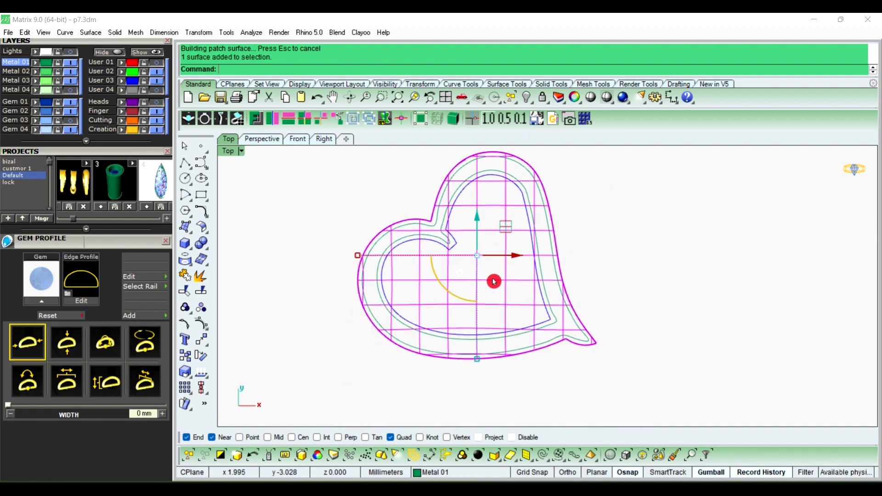
# Split the heart patch surface into pieces using the two offset curves as cutters
pyautogui.click(201, 292)
pyautogui.scroll(2, 418, 220)
pyautogui.click(423, 227)
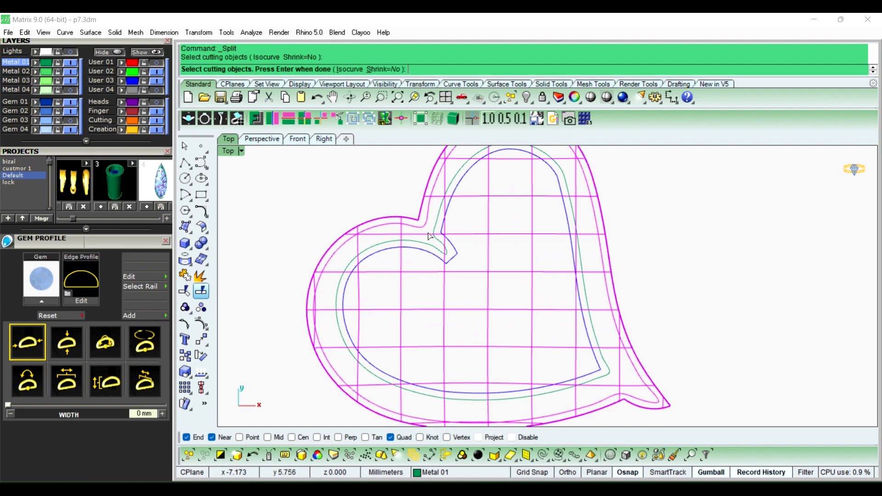
pyautogui.click(434, 248)
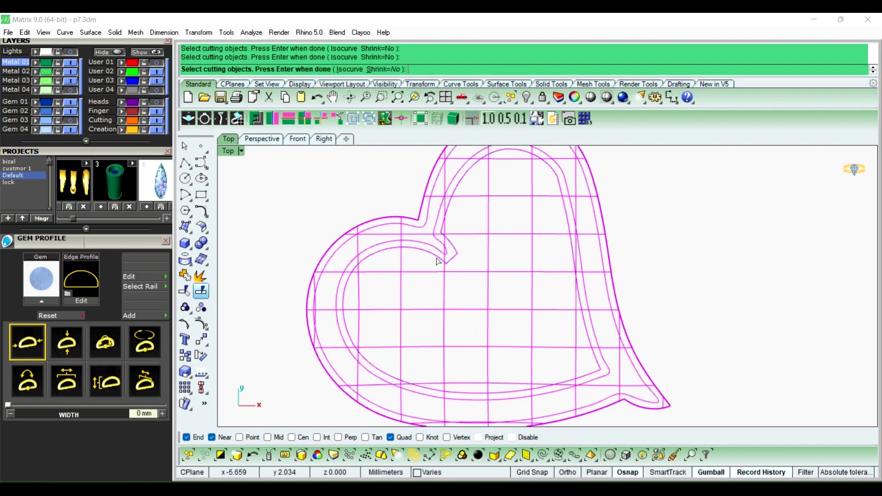
pyautogui.rightClick(437, 261)
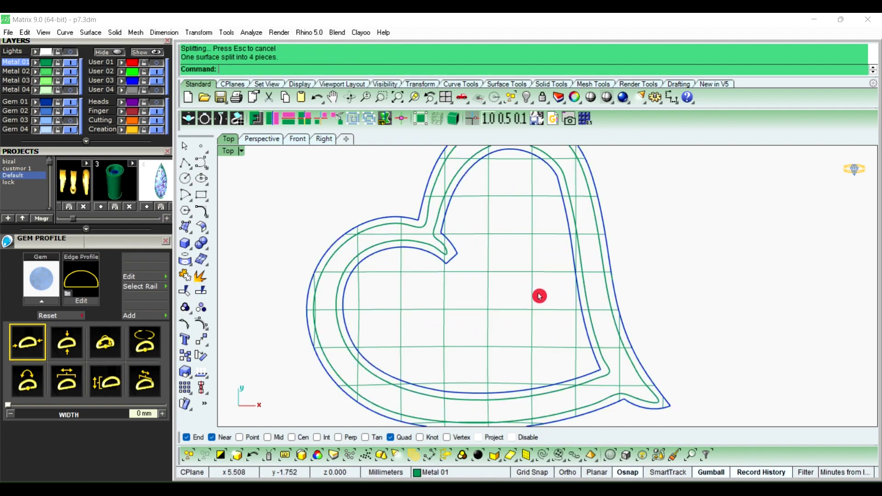
# Delete the inner heart surface piece and set the Top viewport display to Plastic
pyautogui.click(533, 311)
pyautogui.press('Delete')
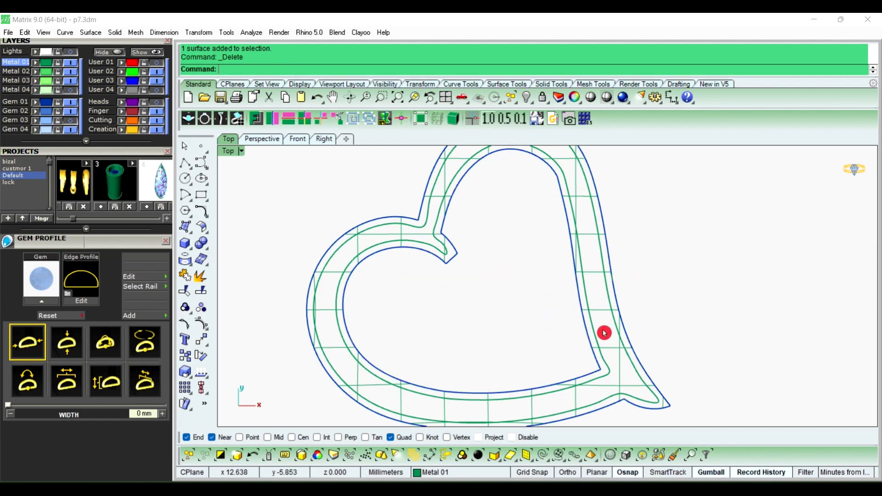
pyautogui.click(601, 317)
pyautogui.press('Escape')
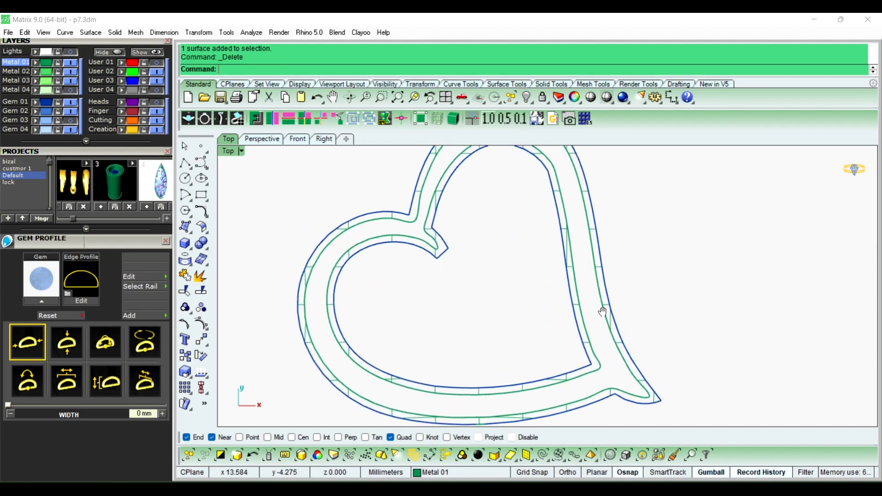
pyautogui.click(242, 151)
pyautogui.click(277, 276)
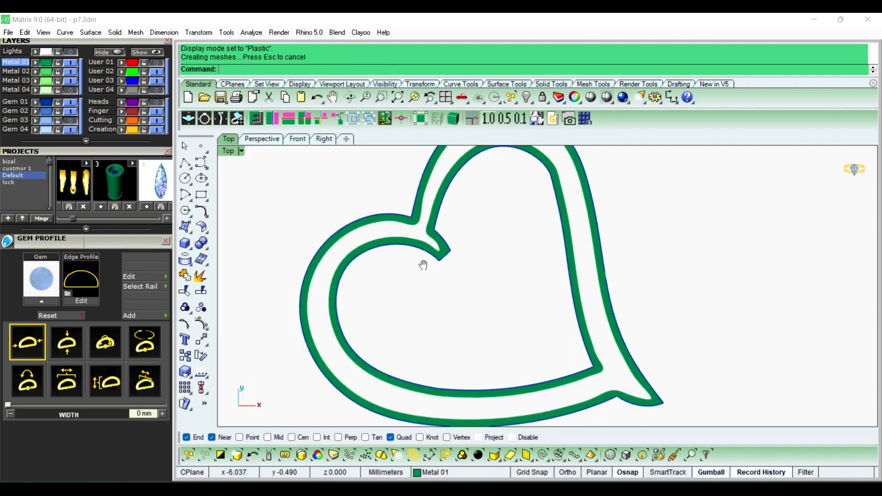
# Switch to the Perspective viewport and orbit to see the heart tilted
pyautogui.click(260, 141)
pyautogui.moveTo(368, 255)
pyautogui.mouseDown(button='right')
pyautogui.moveTo(567, 289)
pyautogui.moveTo(492, 271)
pyautogui.mouseUp(button='right')
pyautogui.scroll(-2, 482, 264)
pyautogui.scroll(3, 441, 222)
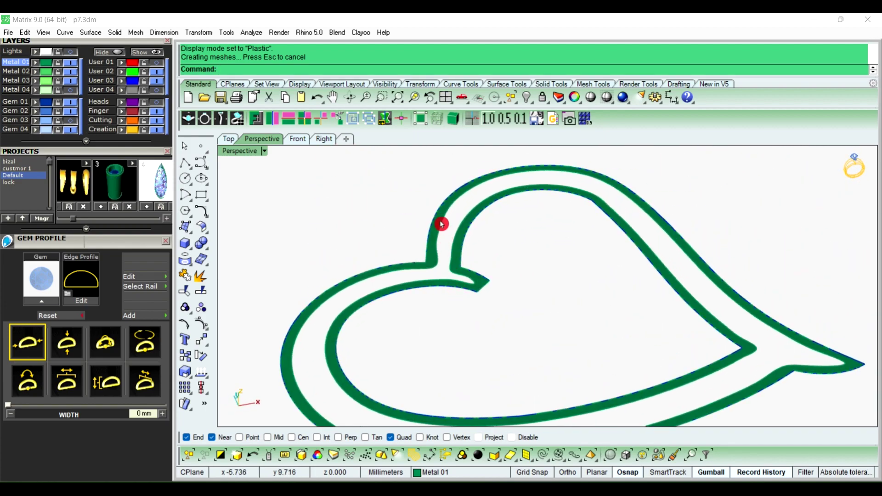
pyautogui.scroll(2, 467, 291)
pyautogui.scroll(2, 449, 279)
pyautogui.moveTo(450, 279)
pyautogui.mouseDown(button='right')
pyautogui.moveTo(467, 299)
pyautogui.moveTo(362, 275)
pyautogui.moveTo(436, 221)
pyautogui.moveTo(465, 242)
pyautogui.mouseUp(button='right')
pyautogui.scroll(-2, 465, 242)
pyautogui.scroll(1, 492, 242)
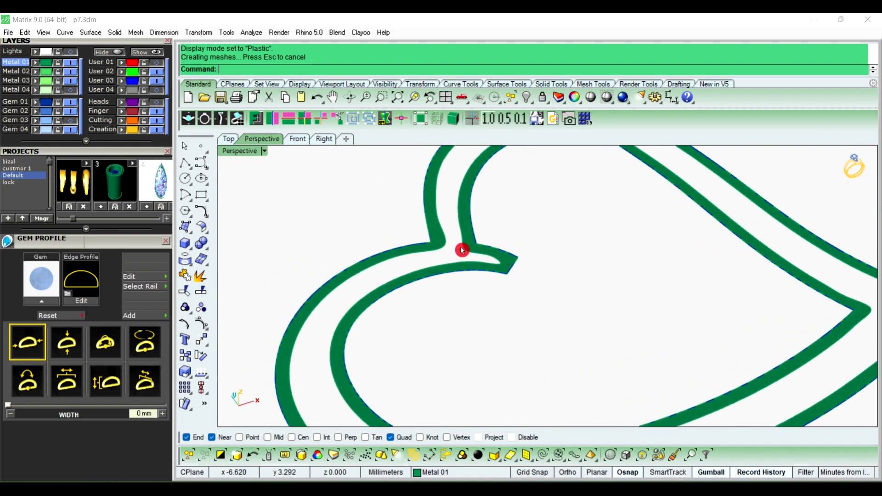
pyautogui.scroll(2, 463, 250)
# Select the inner and outer heart band surfaces and start Extrude Surface from the Solid tools
pyautogui.click(428, 235)
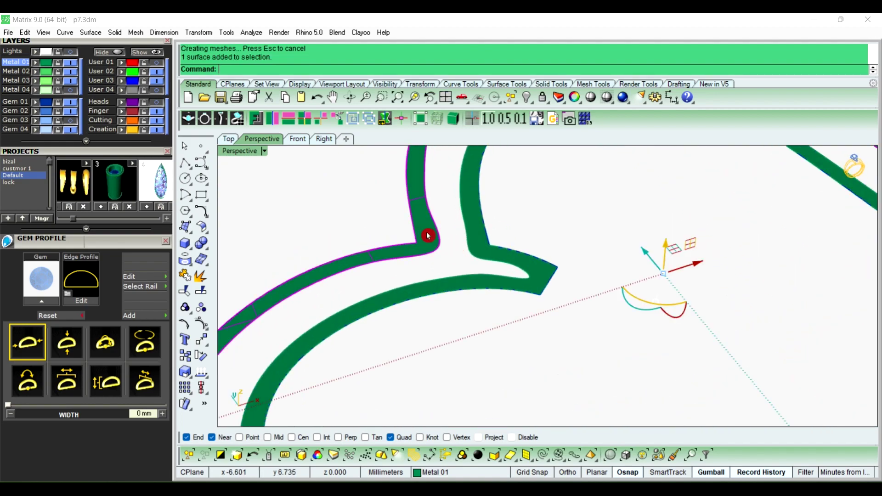
pyautogui.keyDown('shift'); pyautogui.click(486, 252); pyautogui.keyUp('shift')
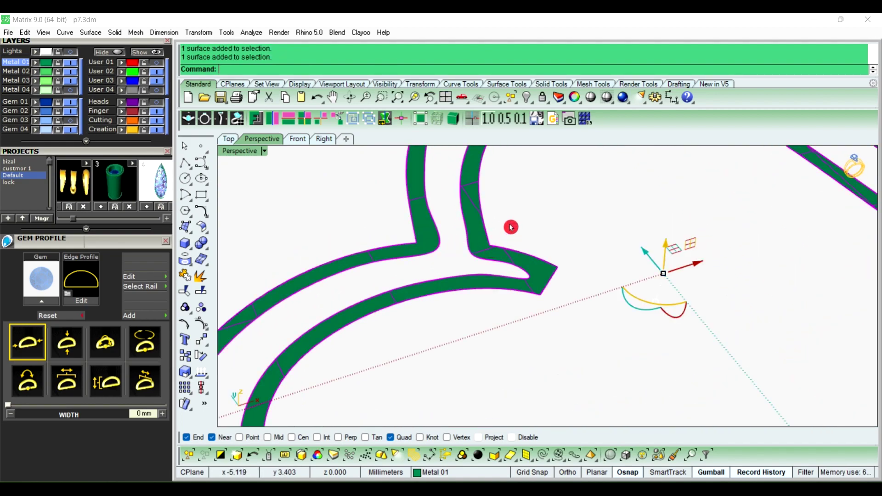
pyautogui.click(193, 248)
pyautogui.click(252, 280)
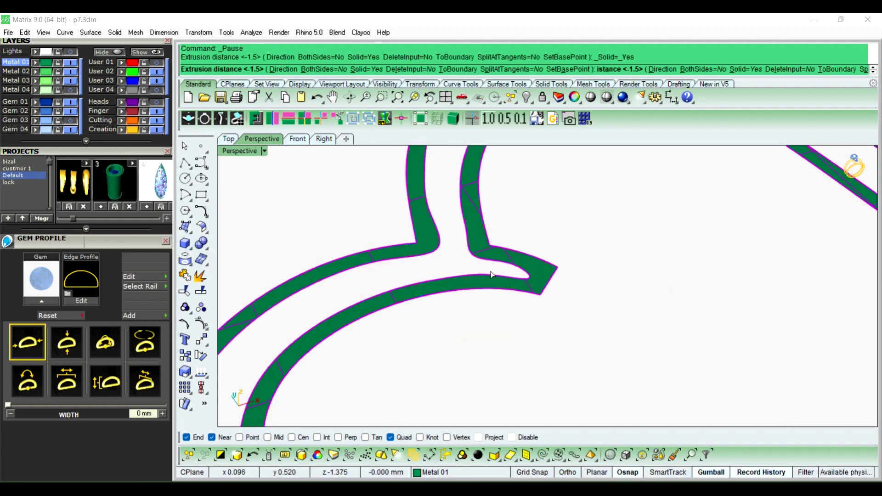
# Extrude both heart bands -1.5 downward into solids, replacing the undone upward 1.5 extrusion
pyautogui.scroll(-3, 495, 322)
pyautogui.scroll(-2, 505, 322)
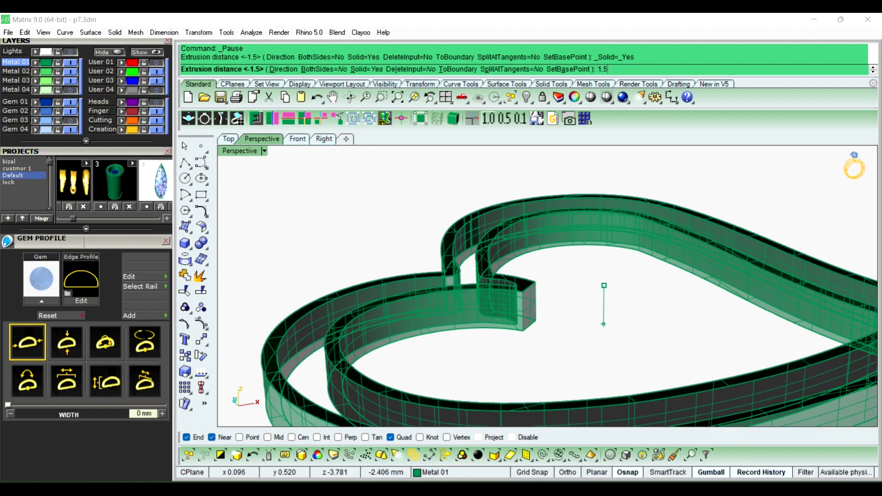
pyautogui.rightClick(520, 329)
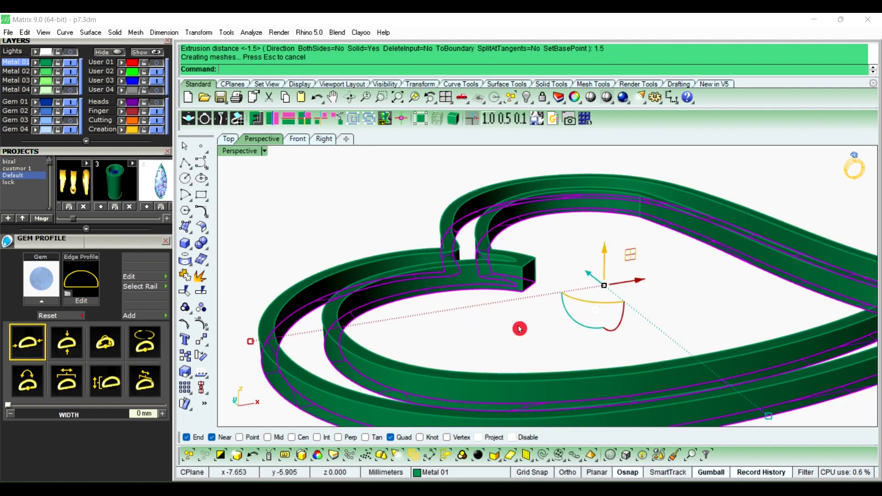
pyautogui.hotkey('ctrl', 'z')
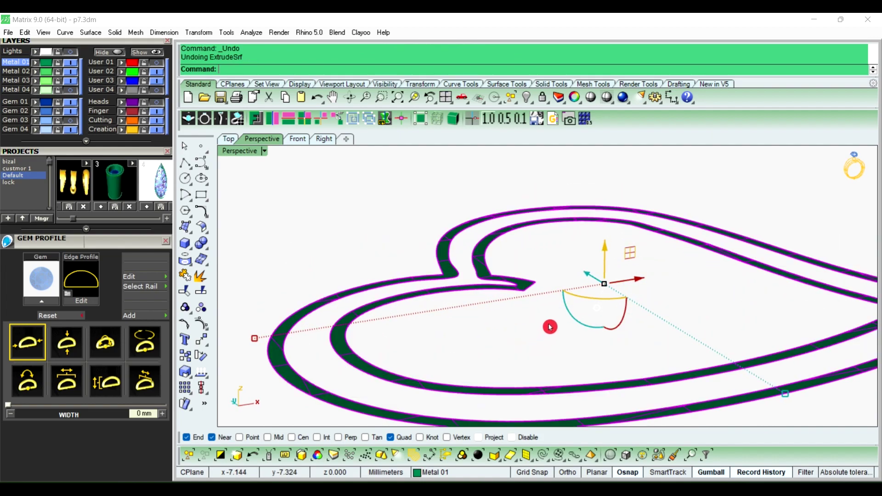
pyautogui.rightClick(550, 327)
pyautogui.write('-1.5')
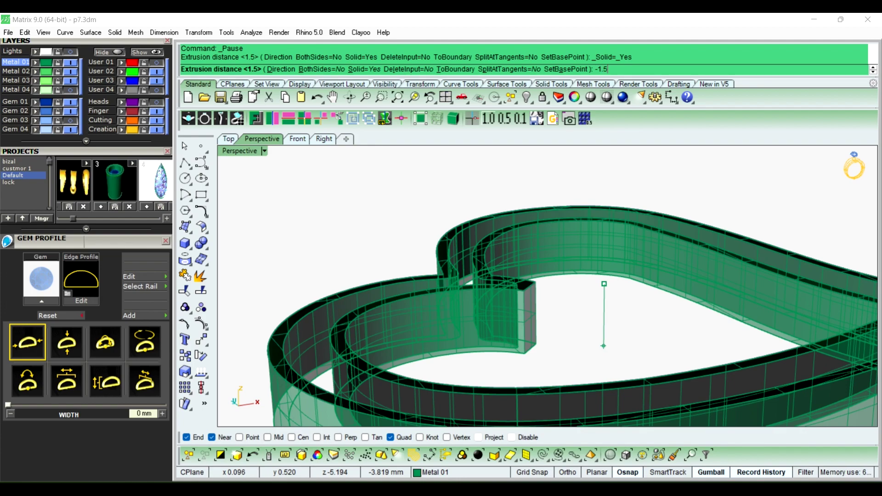
pyautogui.rightClick(553, 350)
pyautogui.moveTo(582, 345)
pyautogui.mouseDown(button='right')
pyautogui.moveTo(435, 262)
pyautogui.moveTo(466, 244)
pyautogui.moveTo(478, 268)
pyautogui.moveTo(498, 247)
pyautogui.mouseUp(button='right')
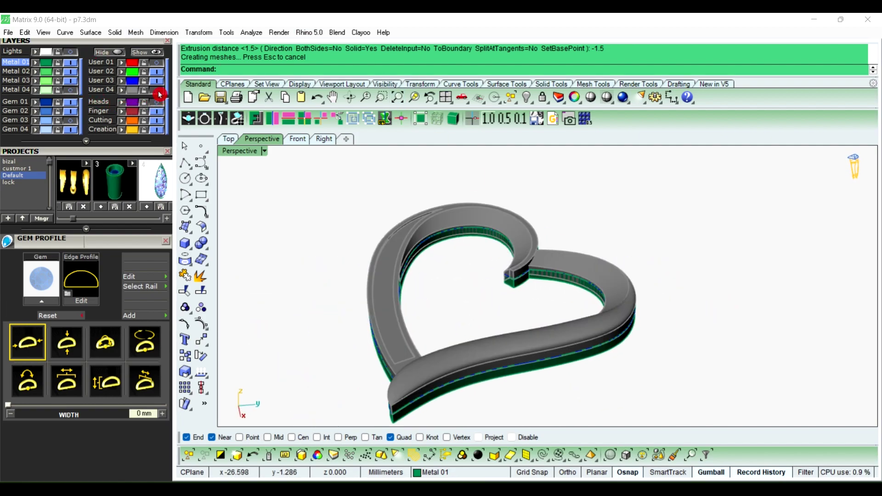
# Delete the four leftover heart curves with Select Curves
pyautogui.moveTo(557, 311)
pyautogui.mouseDown(button='right')
pyautogui.moveTo(415, 248)
pyautogui.moveTo(487, 284)
pyautogui.moveTo(477, 244)
pyautogui.mouseUp(button='right')
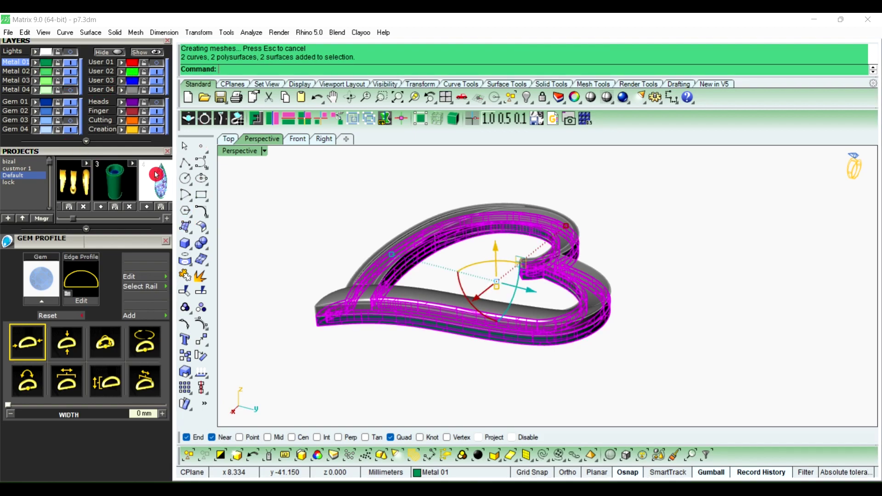
pyautogui.click(275, 220)
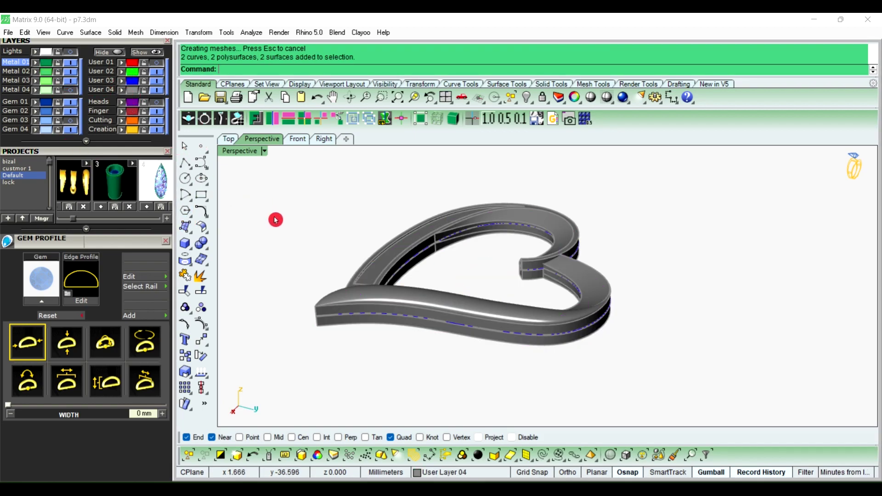
pyautogui.click(543, 457)
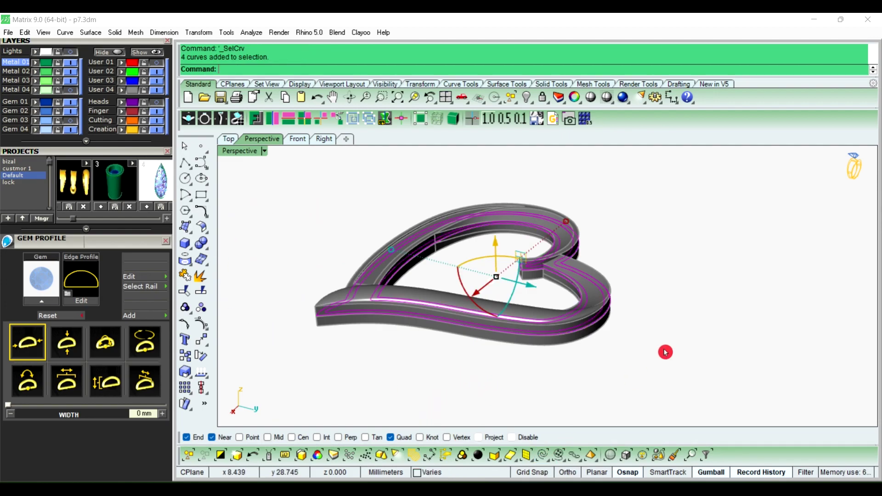
pyautogui.press('Delete')
# Turn on the Gem 03 and Heads layers to show the pavé gems and prongs
pyautogui.click(76, 124)
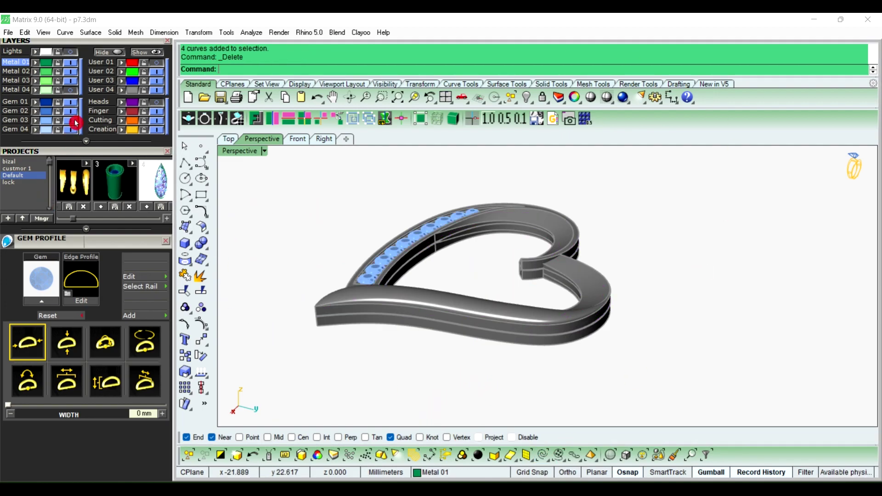
pyautogui.click(156, 103)
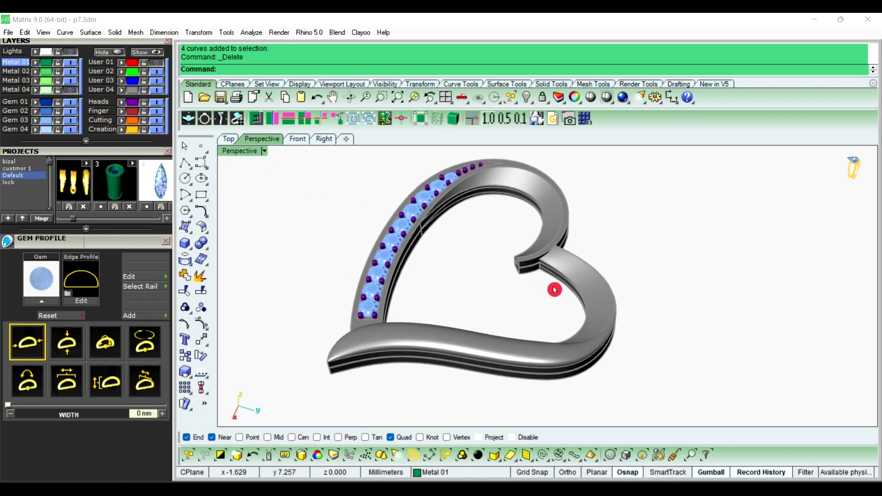
pyautogui.moveTo(554, 290)
pyautogui.mouseDown(button='right')
pyautogui.moveTo(477, 275)
pyautogui.moveTo(563, 276)
pyautogui.moveTo(496, 203)
pyautogui.moveTo(475, 241)
pyautogui.mouseUp(button='right')
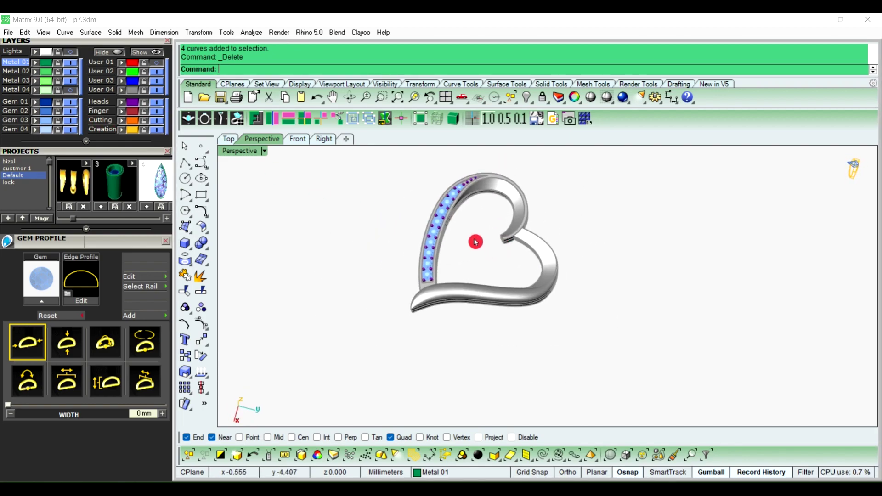
# Preview the pendant fully shaded with Shade from a side angle
pyautogui.click(593, 99)
pyautogui.moveTo(514, 285)
pyautogui.mouseDown(button='right')
pyautogui.moveTo(531, 325)
pyautogui.moveTo(529, 258)
pyautogui.moveTo(553, 223)
pyautogui.moveTo(568, 345)
pyautogui.moveTo(578, 276)
pyautogui.moveTo(571, 256)
pyautogui.moveTo(643, 294)
pyautogui.moveTo(647, 347)
pyautogui.moveTo(681, 310)
pyautogui.moveTo(745, 327)
pyautogui.moveTo(727, 323)
pyautogui.moveTo(660, 251)
pyautogui.moveTo(570, 271)
pyautogui.moveTo(584, 230)
pyautogui.moveTo(574, 284)
pyautogui.moveTo(659, 246)
pyautogui.mouseUp(button='right')
pyautogui.scroll(3, 569, 345)
pyautogui.scroll(3, 594, 335)
pyautogui.click(501, 278)
# In Top view, import the lock_3 centre stone from the lock project into the heart
pyautogui.moveTo(436, 298)
pyautogui.mouseDown(button='right')
pyautogui.moveTo(407, 319)
pyautogui.moveTo(316, 169)
pyautogui.mouseUp(button='right')
pyautogui.click(233, 141)
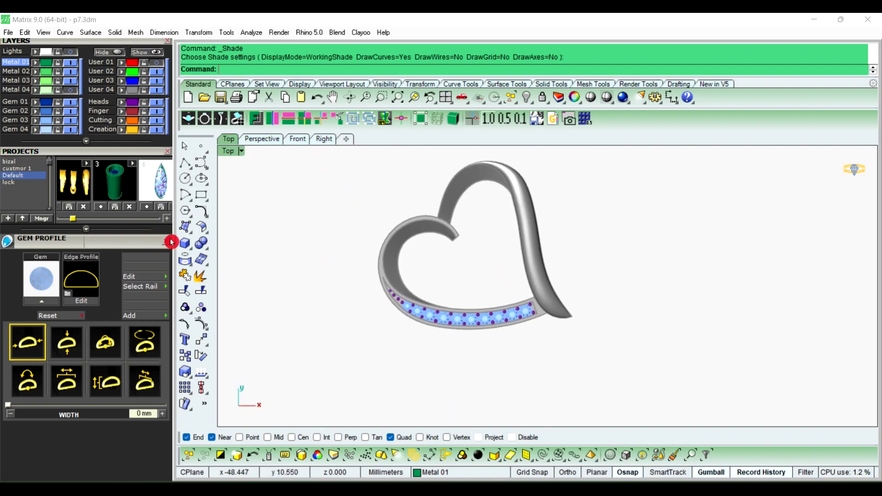
pyautogui.click(11, 182)
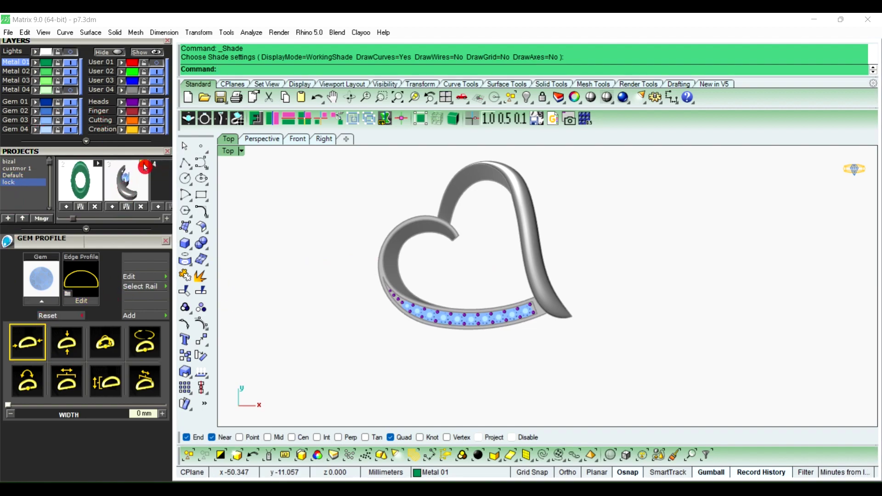
pyautogui.moveTo(145, 167); pyautogui.dragTo(291, 281)
pyautogui.click(553, 220)
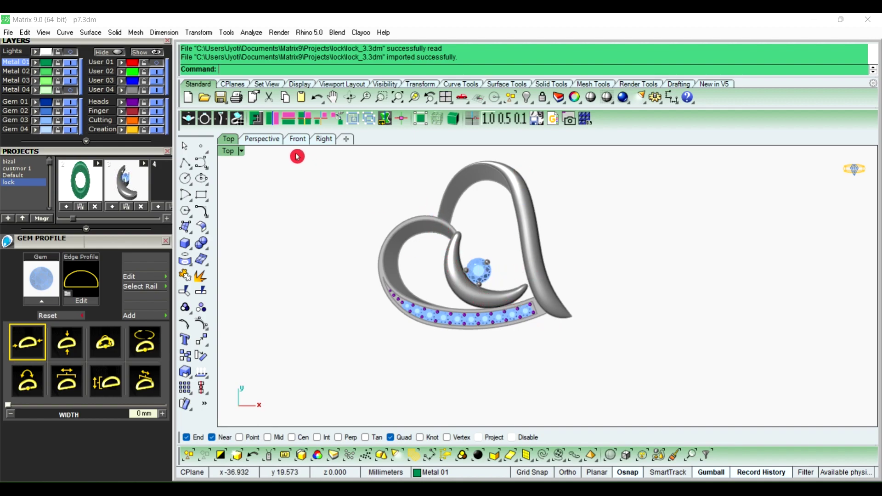
pyautogui.click(258, 139)
pyautogui.moveTo(322, 207); pyautogui.dragTo(436, 230, button='right')
pyautogui.scroll(5, 481, 240)
pyautogui.scroll(3, 585, 211)
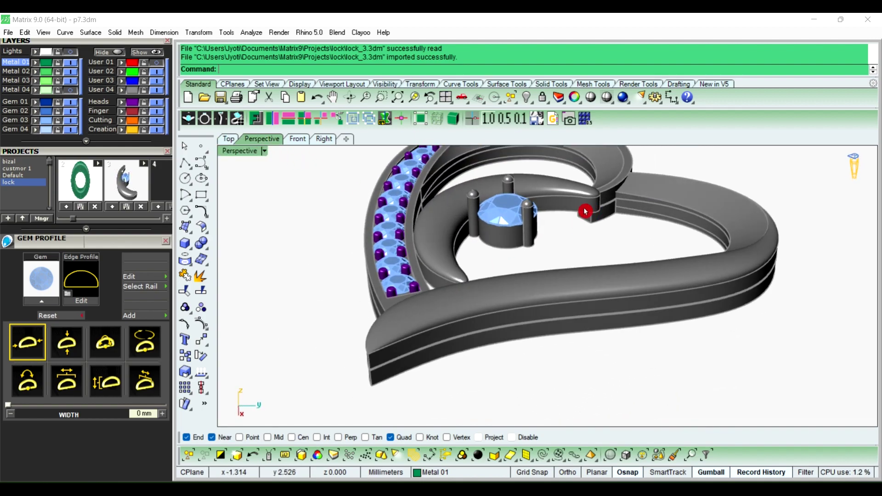
pyautogui.moveTo(585, 211); pyautogui.dragTo(557, 172, button='right')
pyautogui.moveTo(578, 201)
pyautogui.mouseDown(button='right')
pyautogui.moveTo(585, 257)
pyautogui.moveTo(557, 222)
pyautogui.moveTo(545, 330)
pyautogui.moveTo(466, 374)
pyautogui.moveTo(511, 243)
pyautogui.mouseUp(button='right')
pyautogui.scroll(5, 557, 223)
pyautogui.scroll(-4, 532, 298)
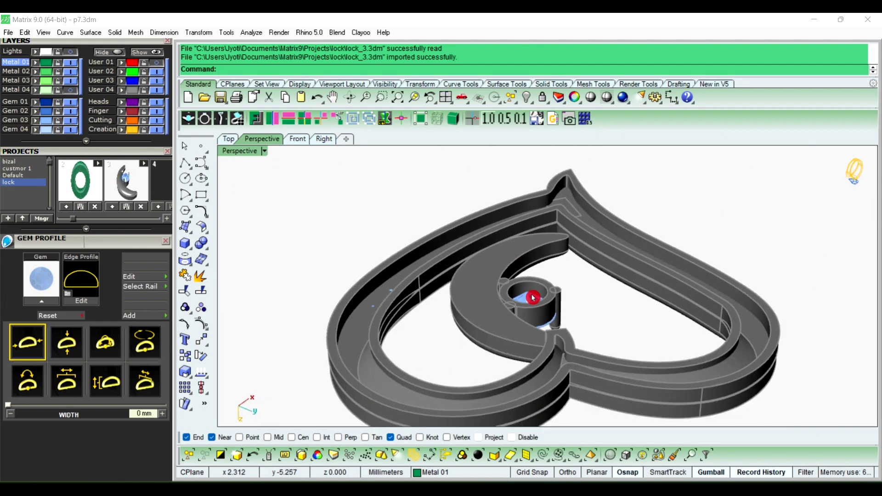